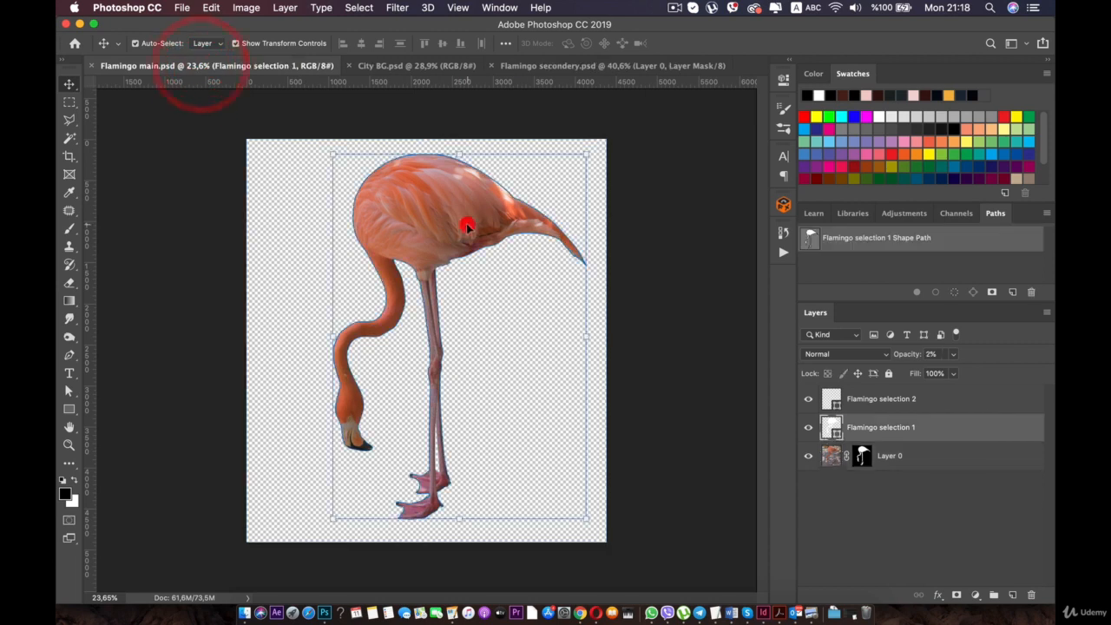
Step: Copy the masked flamingo layer from Flamingo main.psd and paste it into City BG.psd
{"action": "left_click", "coordinate": [946, 460]}
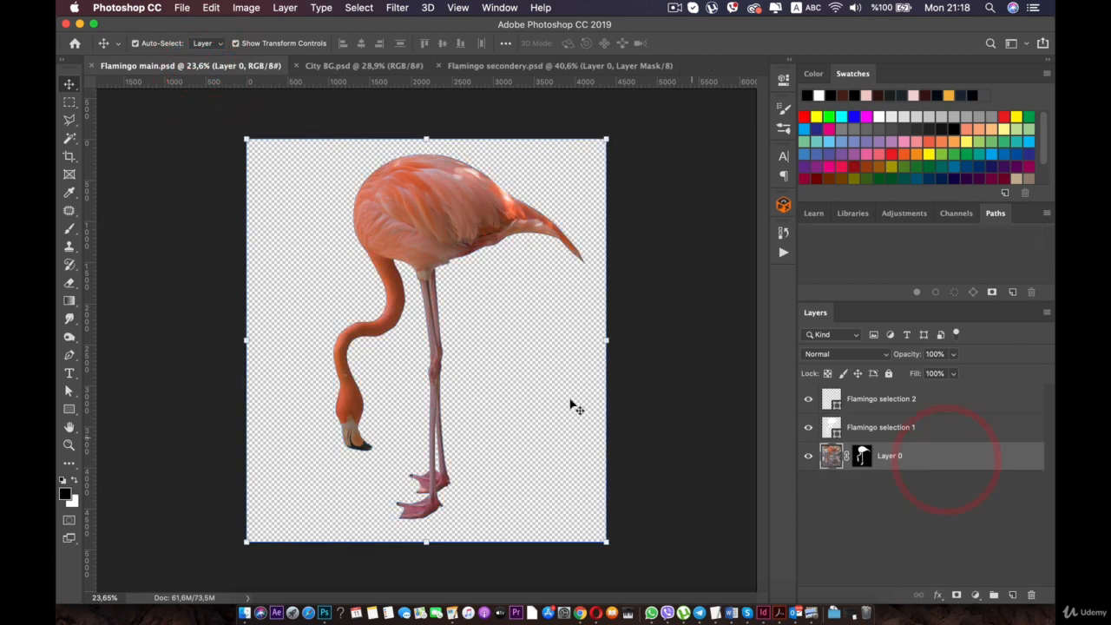
{"action": "key", "text": "super+c"}
{"action": "left_click", "coordinate": [359, 72]}
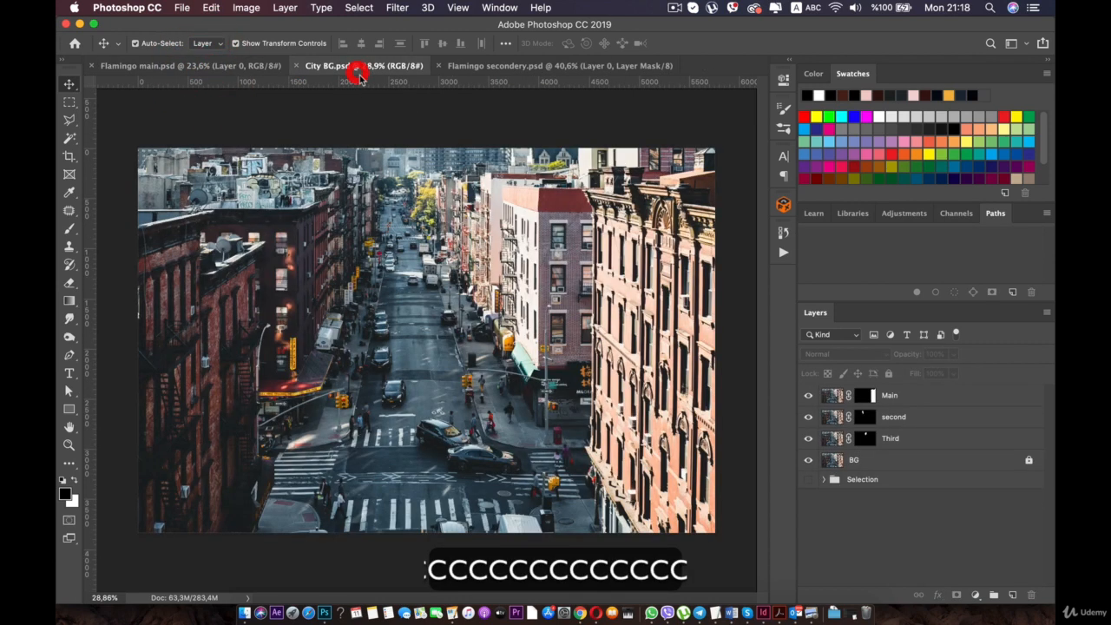
{"action": "key", "text": "super+v"}
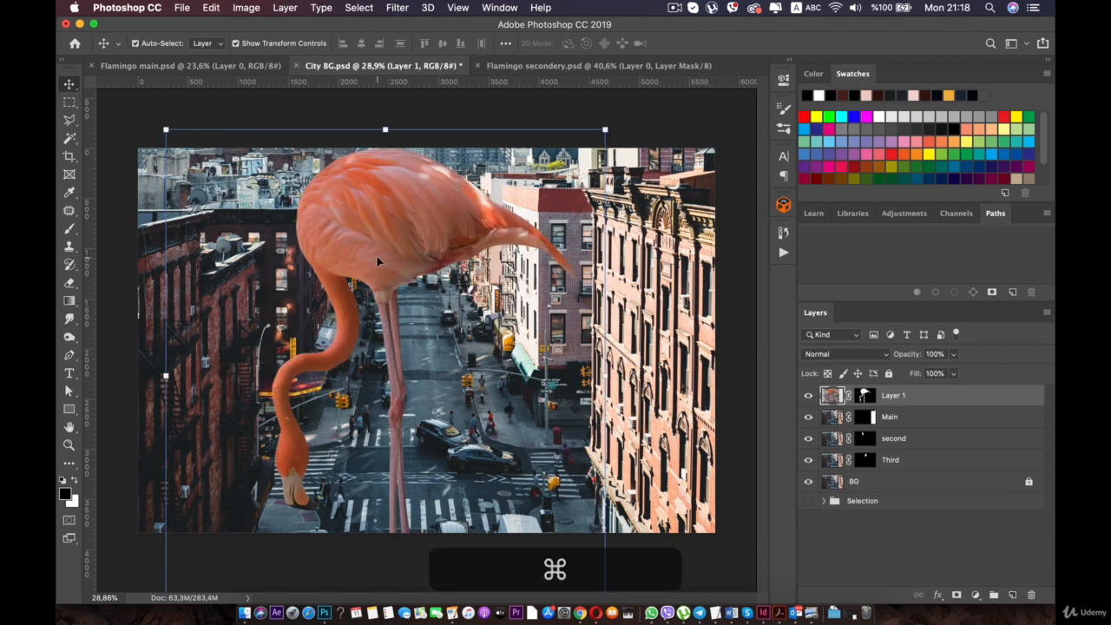
Step: Move the pasted flamingo toward the tall building in the foreground and place its layer directly beneath the Main layer
{"action": "left_click_drag", "start_coordinate": [376, 255], "coordinate": [538, 175]}
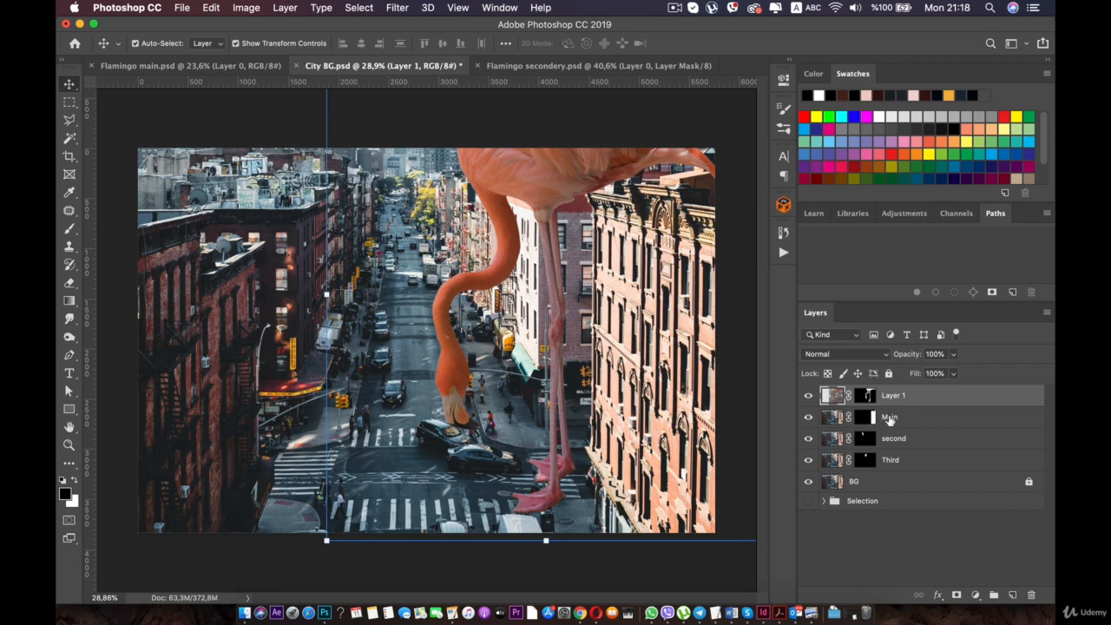
{"action": "left_click_drag", "start_coordinate": [889, 406], "coordinate": [891, 431]}
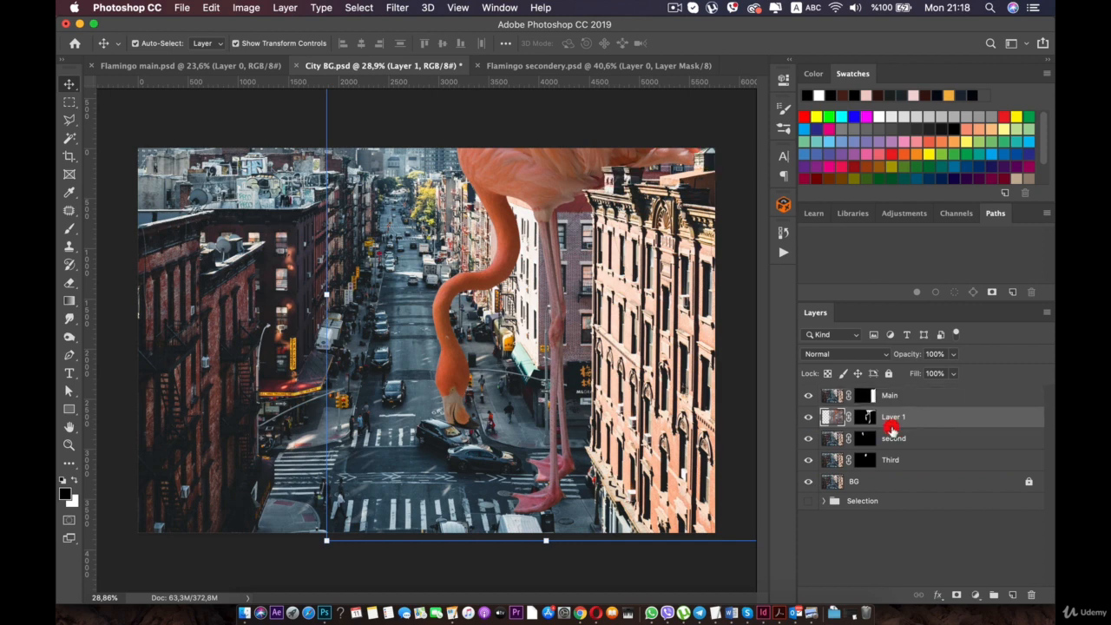
{"action": "left_click", "coordinate": [894, 440]}
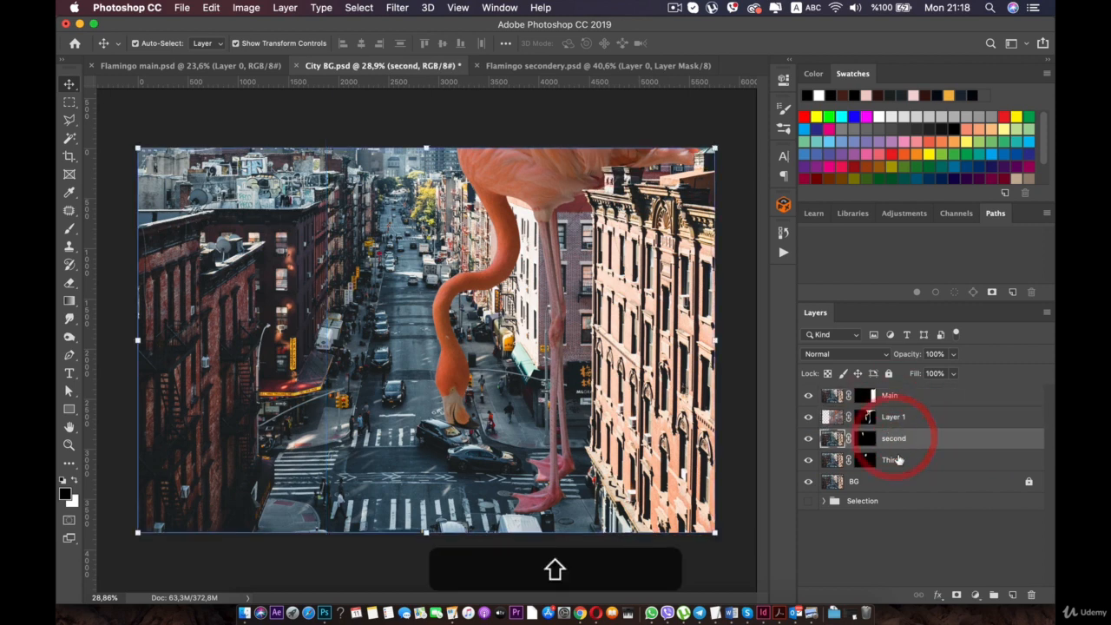
{"action": "left_click", "coordinate": [895, 416]}
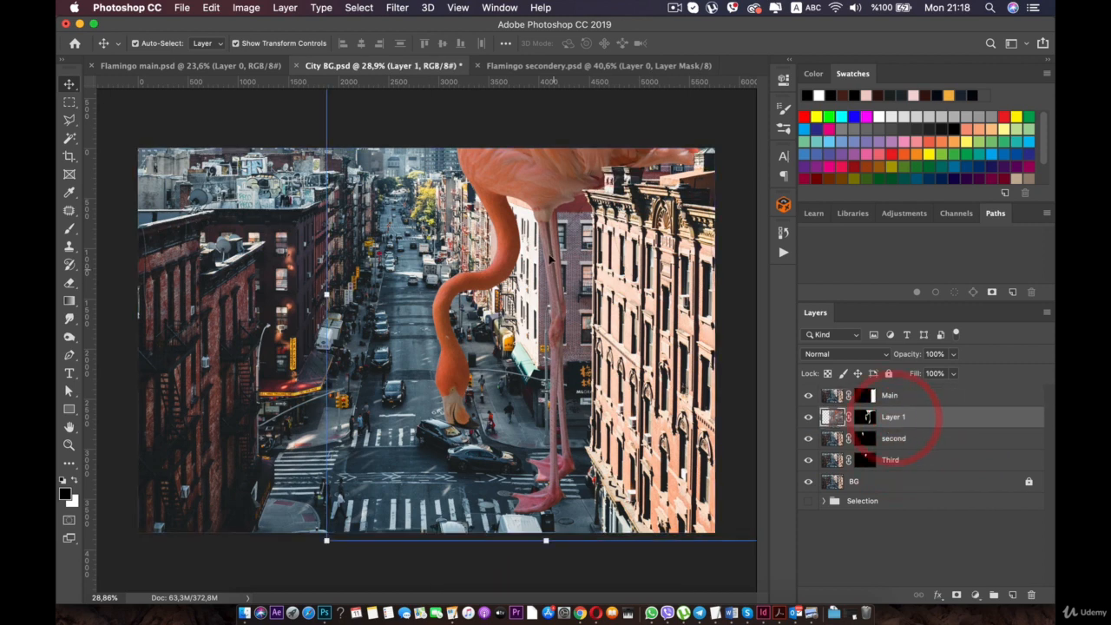
Step: Scale the flamingo to 59.52% and position it on the street crossing with its tail just behind the foreground building
{"action": "left_click_drag", "start_coordinate": [560, 201], "coordinate": [565, 252]}
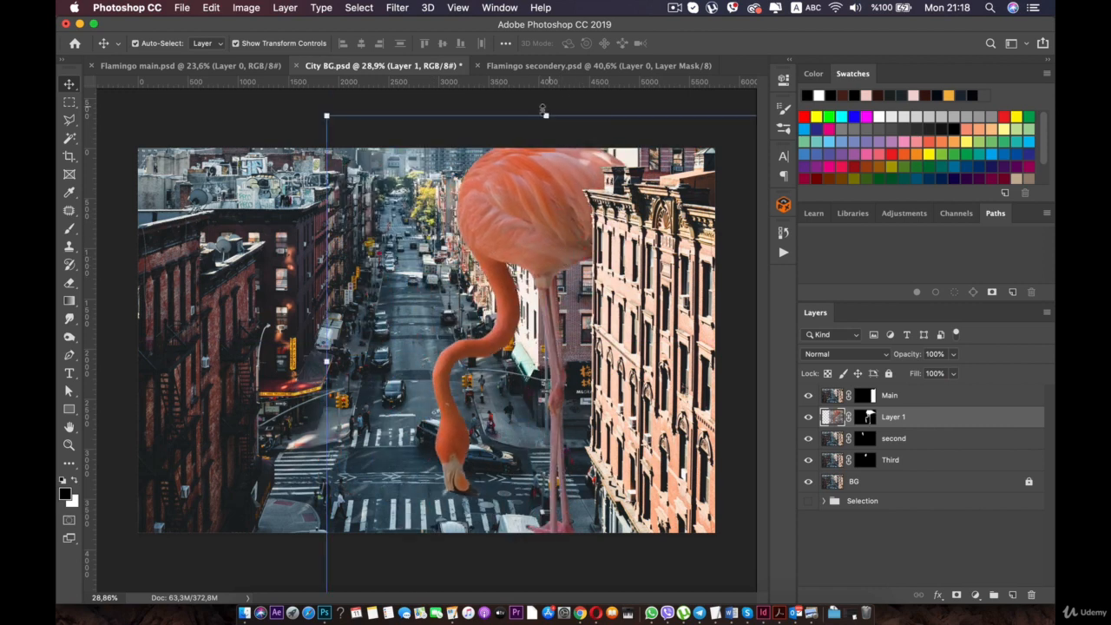
{"action": "left_click", "coordinate": [545, 120]}
{"action": "left_click_drag", "start_coordinate": [544, 128], "coordinate": [545, 317]}
{"action": "left_click_drag", "start_coordinate": [534, 369], "coordinate": [544, 277]}
{"action": "scroll", "coordinate": [545, 277], "scroll_direction": "up", "scroll_amount": 3}
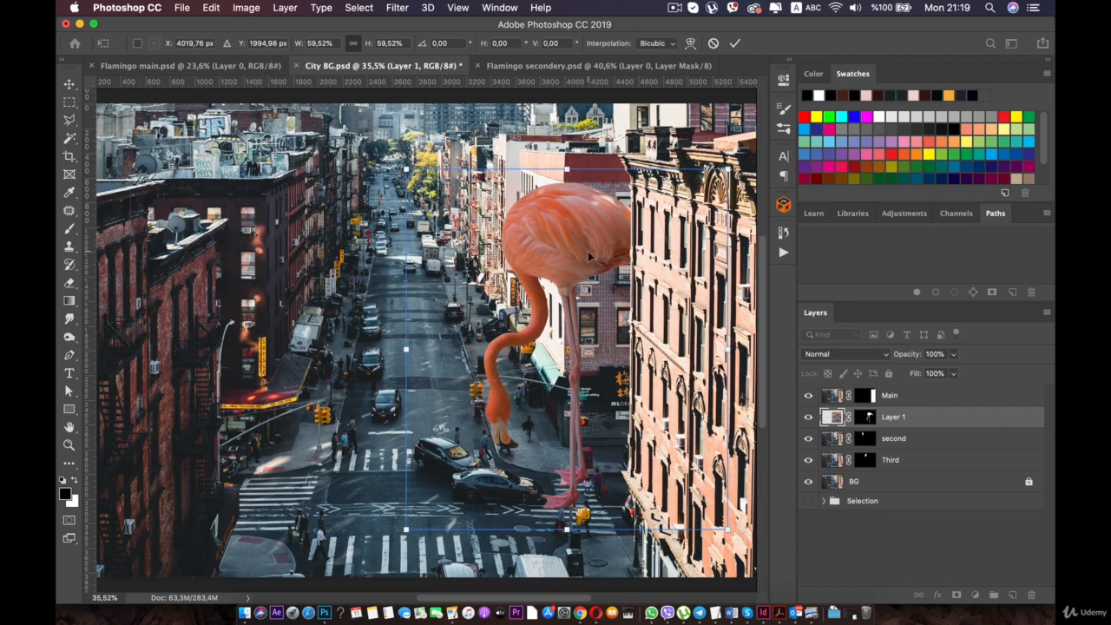
{"action": "scroll", "coordinate": [587, 251], "scroll_direction": "down", "scroll_amount": 3}
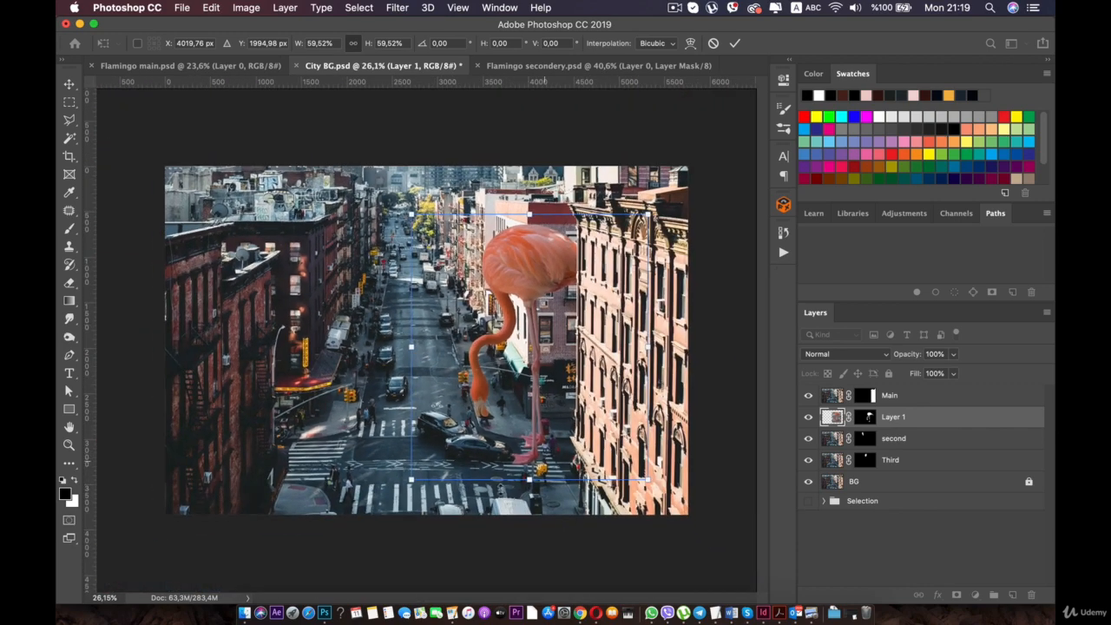
{"action": "left_click_drag", "start_coordinate": [522, 348], "coordinate": [509, 322]}
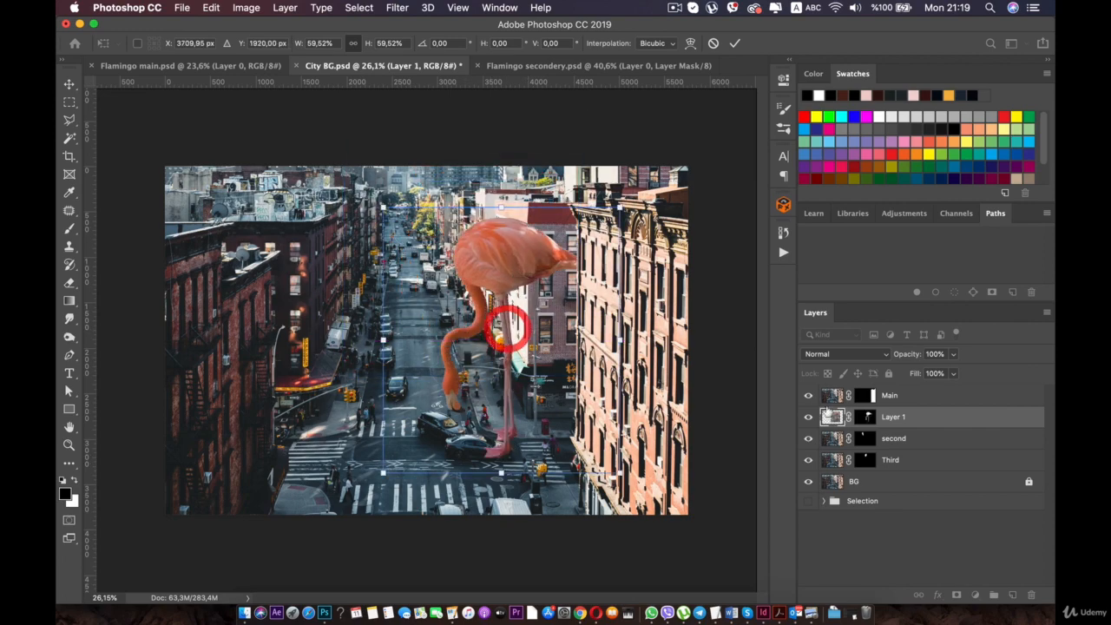
Step: Hide the flamingo layer and unlock the BG layer
{"action": "left_click", "coordinate": [809, 416]}
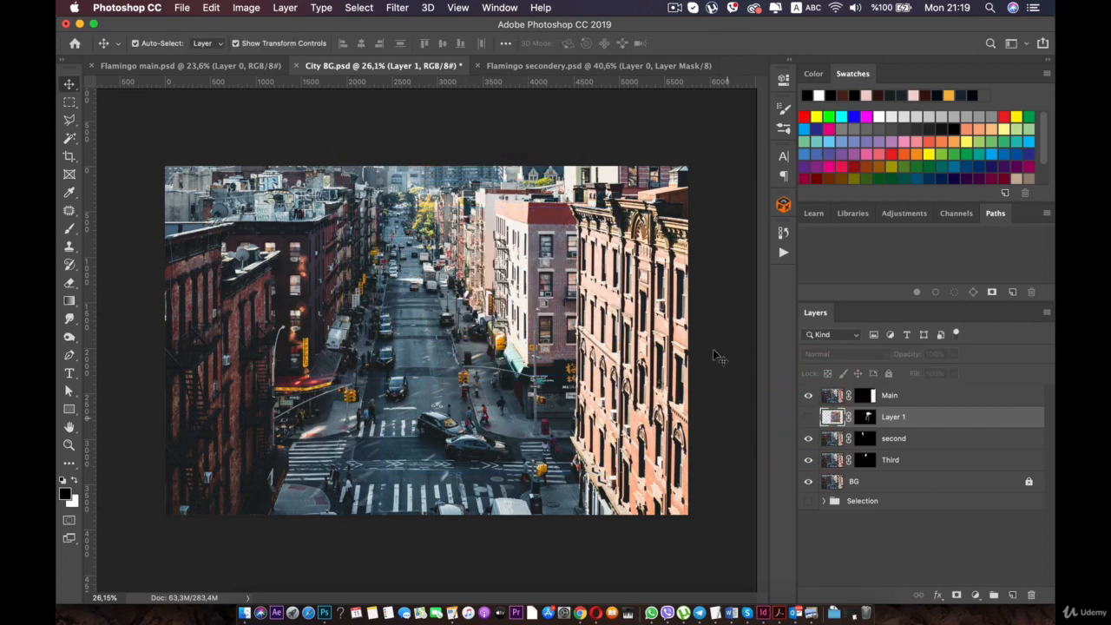
{"action": "scroll", "coordinate": [581, 386], "scroll_direction": "up", "scroll_amount": 5}
{"action": "left_click_drag", "start_coordinate": [564, 393], "coordinate": [552, 268]}
{"action": "scroll", "coordinate": [528, 390], "scroll_direction": "up", "scroll_amount": 4}
{"action": "left_click", "coordinate": [888, 477]}
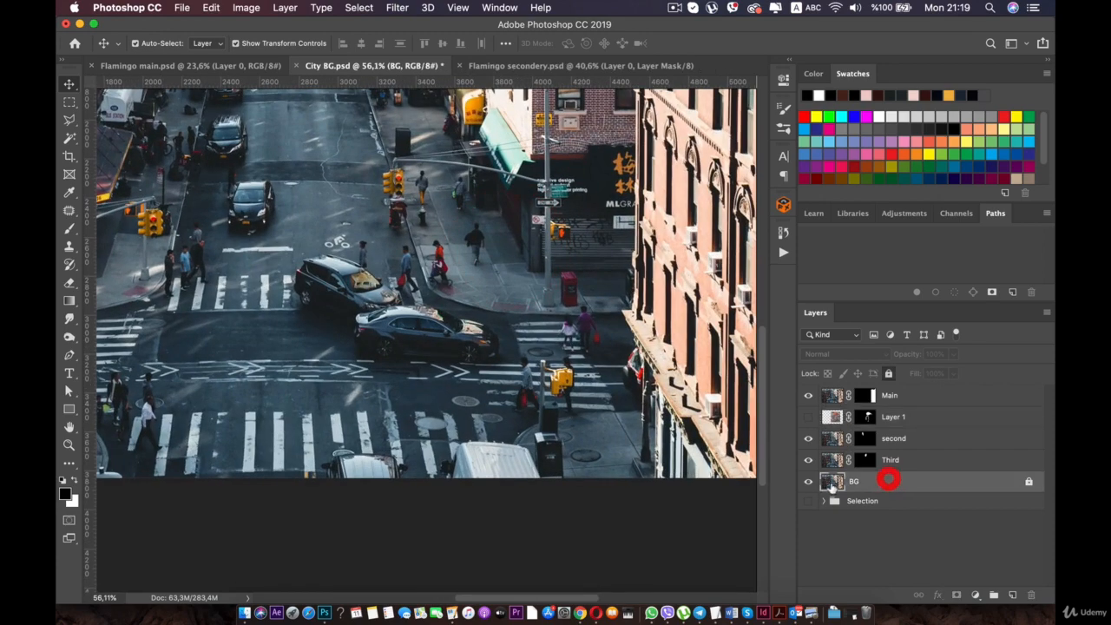
{"action": "left_click", "coordinate": [1029, 485]}
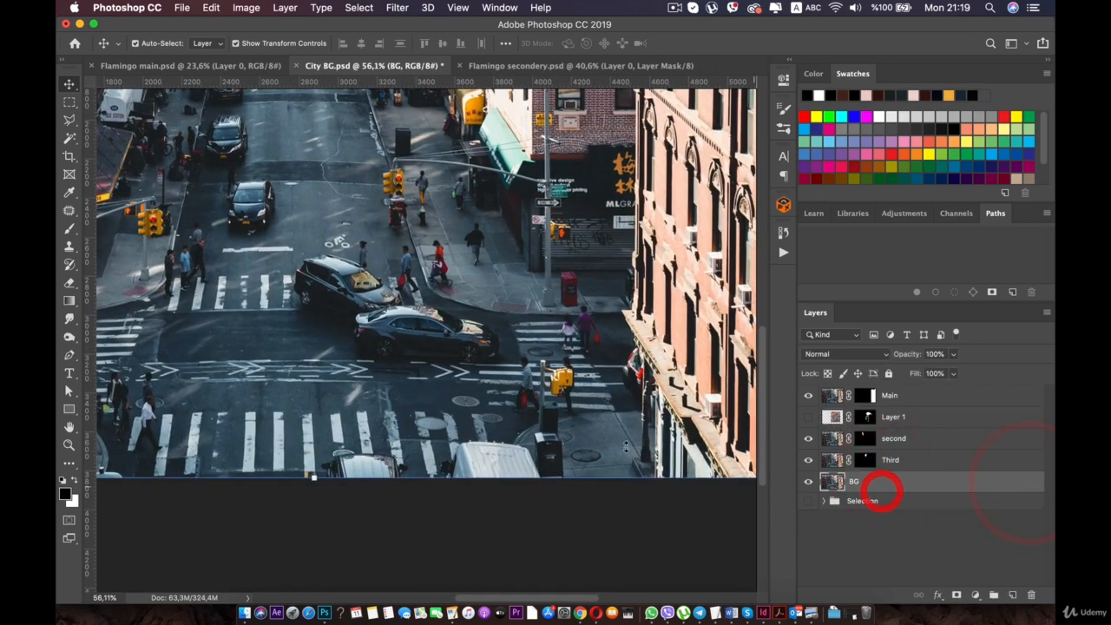
Step: Examine the street crossing and the yellow traffic light on the foreground corner for objects that should overlap the flamingo
{"action": "scroll", "coordinate": [625, 448], "scroll_direction": "up", "scroll_amount": 4}
{"action": "left_click_drag", "start_coordinate": [478, 402], "coordinate": [730, 414]}
{"action": "left_click", "coordinate": [662, 414]}
{"action": "scroll", "coordinate": [597, 416], "scroll_direction": "down", "scroll_amount": 2}
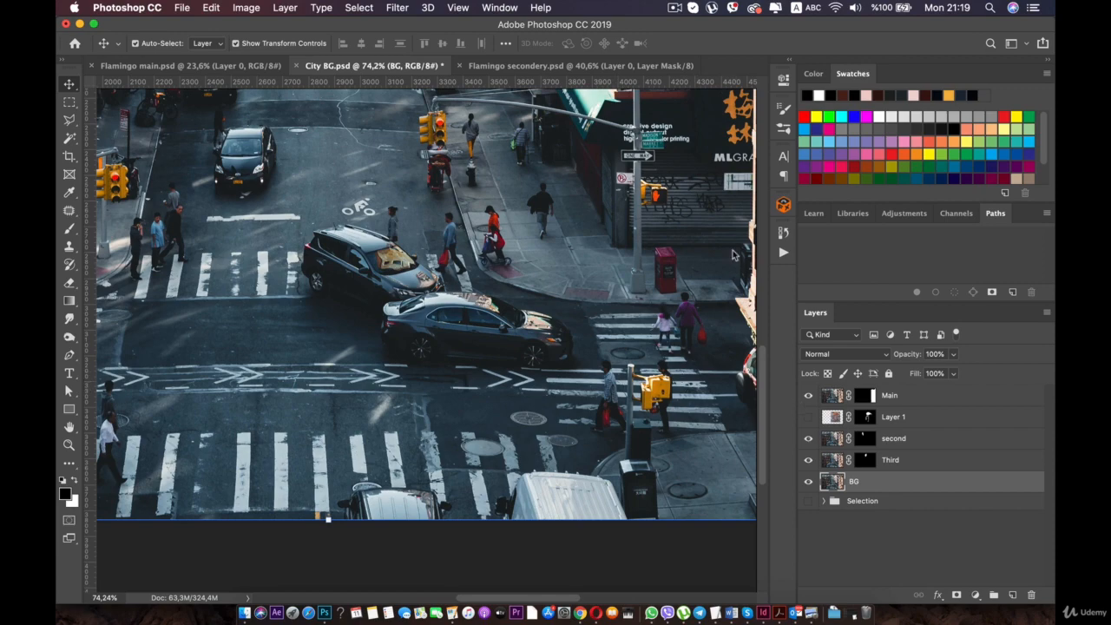
{"action": "scroll", "coordinate": [718, 403], "scroll_direction": "up", "scroll_amount": 3}
{"action": "left_click_drag", "start_coordinate": [697, 387], "coordinate": [355, 315]}
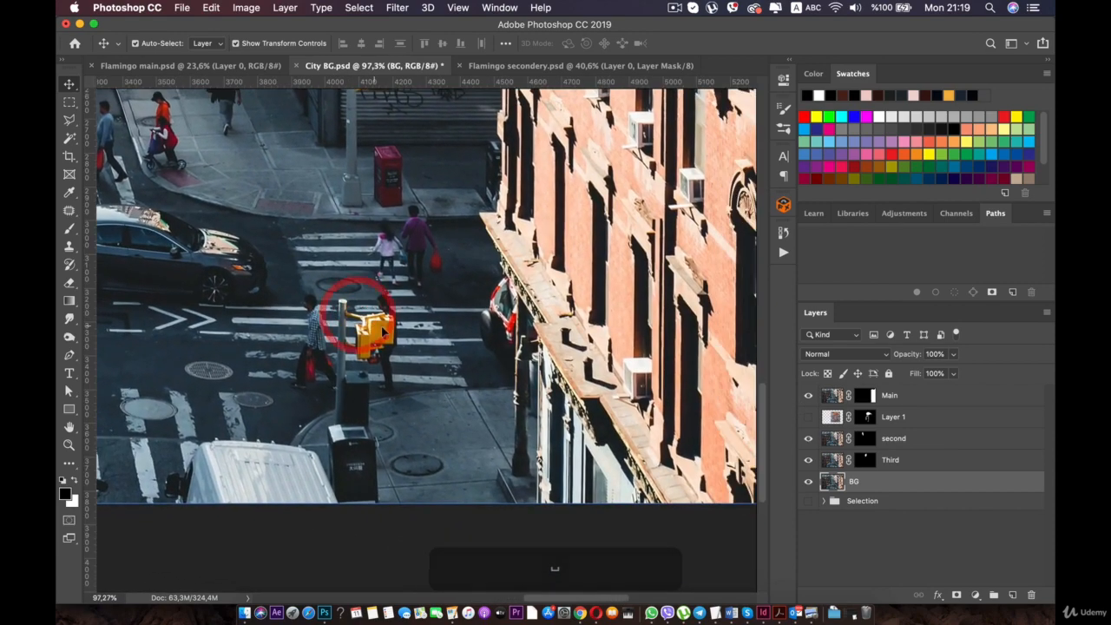
{"action": "scroll", "coordinate": [403, 332], "scroll_direction": "up", "scroll_amount": 5}
{"action": "scroll", "coordinate": [402, 333], "scroll_direction": "up", "scroll_amount": 2}
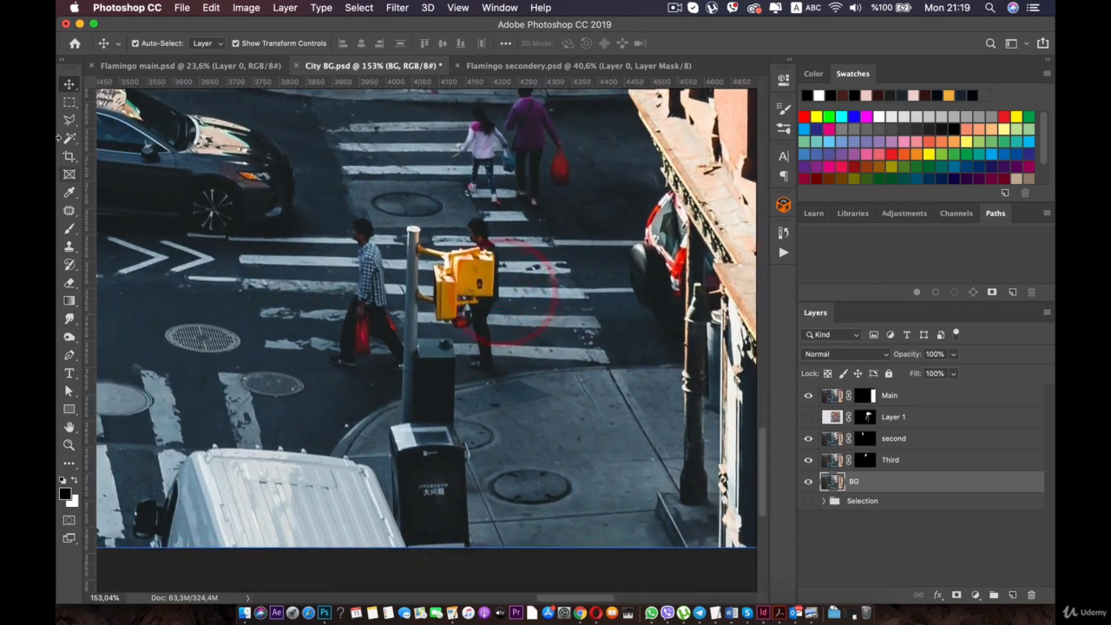
{"action": "scroll", "coordinate": [469, 237], "scroll_direction": "down", "scroll_amount": 4}
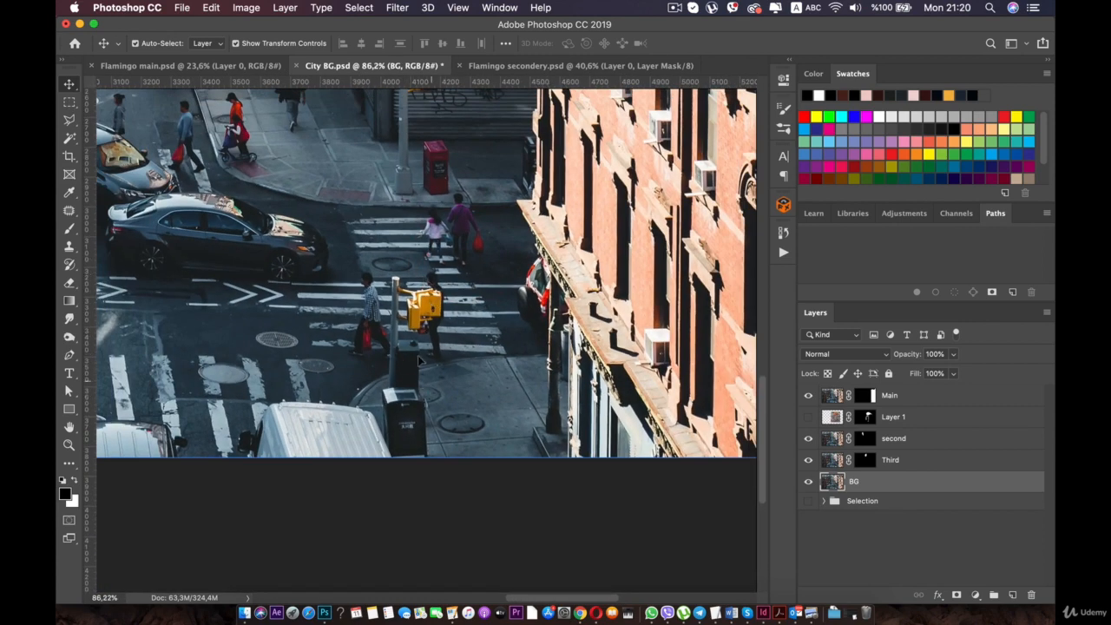
{"action": "scroll", "coordinate": [416, 331], "scroll_direction": "up", "scroll_amount": 3}
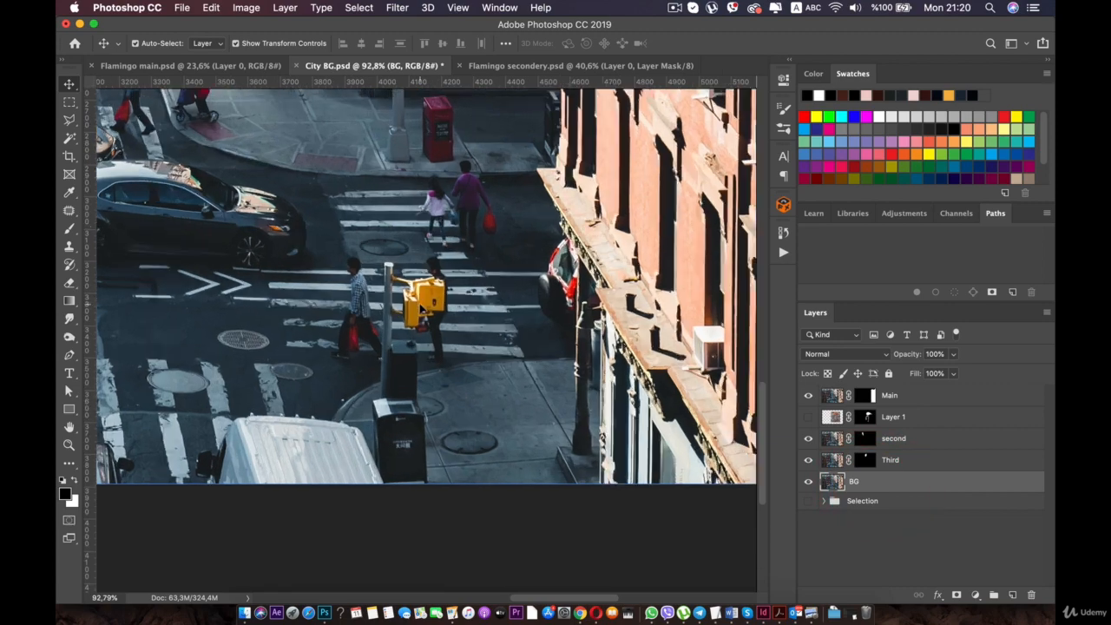
{"action": "left_click_drag", "start_coordinate": [381, 320], "coordinate": [468, 278]}
{"action": "scroll", "coordinate": [461, 257], "scroll_direction": "up", "scroll_amount": 5}
{"action": "left_click_drag", "start_coordinate": [526, 213], "coordinate": [351, 377]}
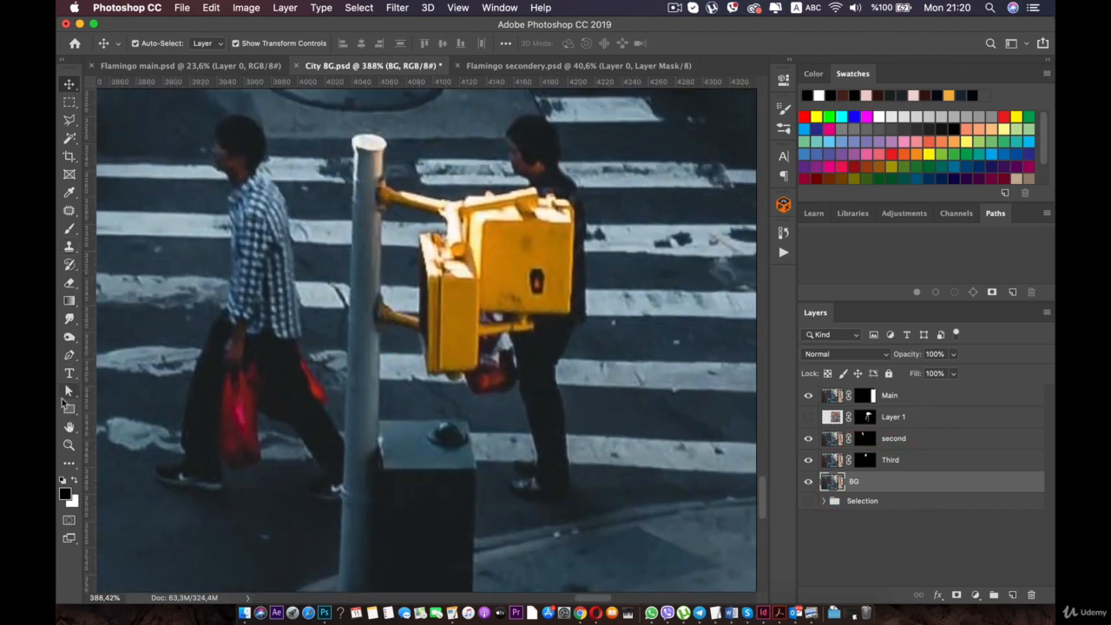
Step: Start a Pen shape along the outer edge of the street-corner bin and set the shape layer's opacity to 0%
{"action": "left_click", "coordinate": [71, 361]}
{"action": "scroll", "coordinate": [343, 304], "scroll_direction": "up", "scroll_amount": 1}
{"action": "left_click_drag", "start_coordinate": [348, 307], "coordinate": [352, 211]}
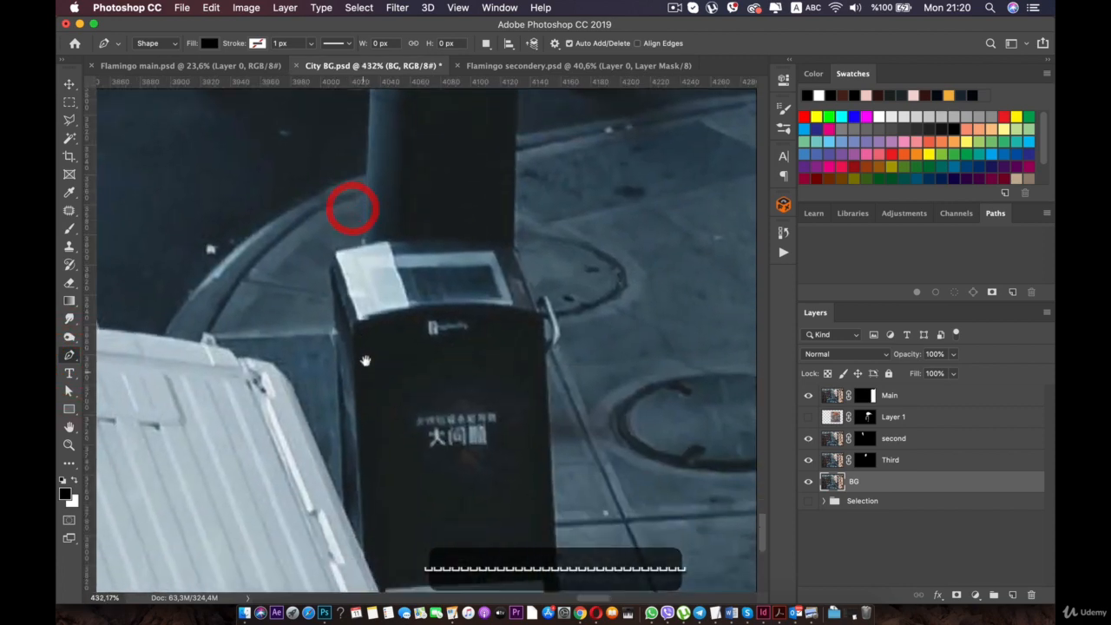
{"action": "left_click_drag", "start_coordinate": [365, 361], "coordinate": [385, 445]}
{"action": "scroll", "coordinate": [391, 355], "scroll_direction": "up", "scroll_amount": 1}
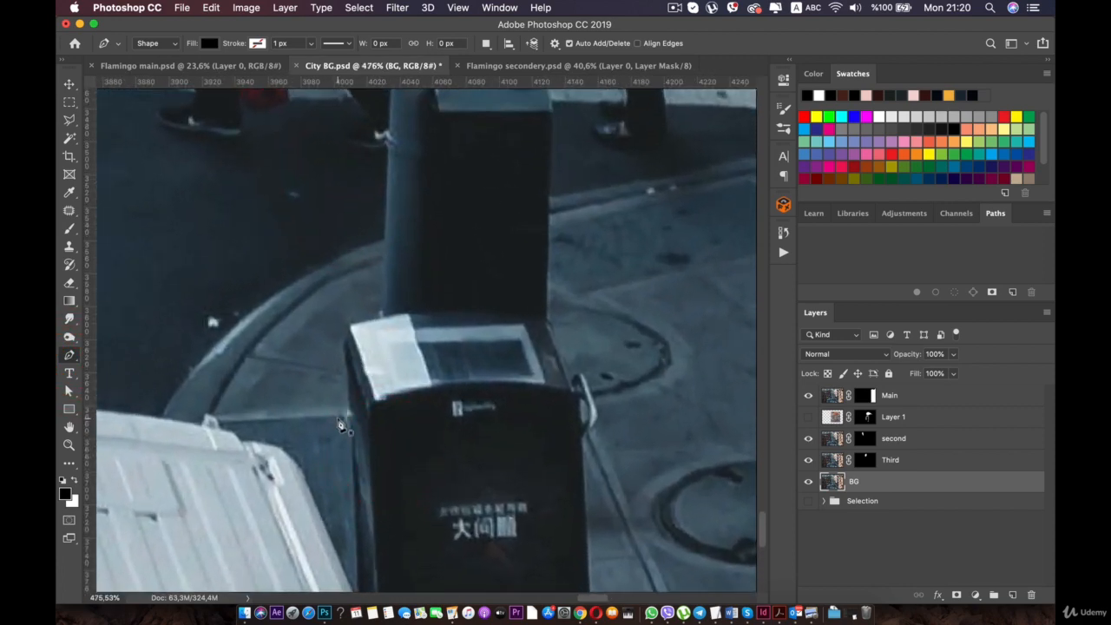
{"action": "left_click", "coordinate": [347, 417]}
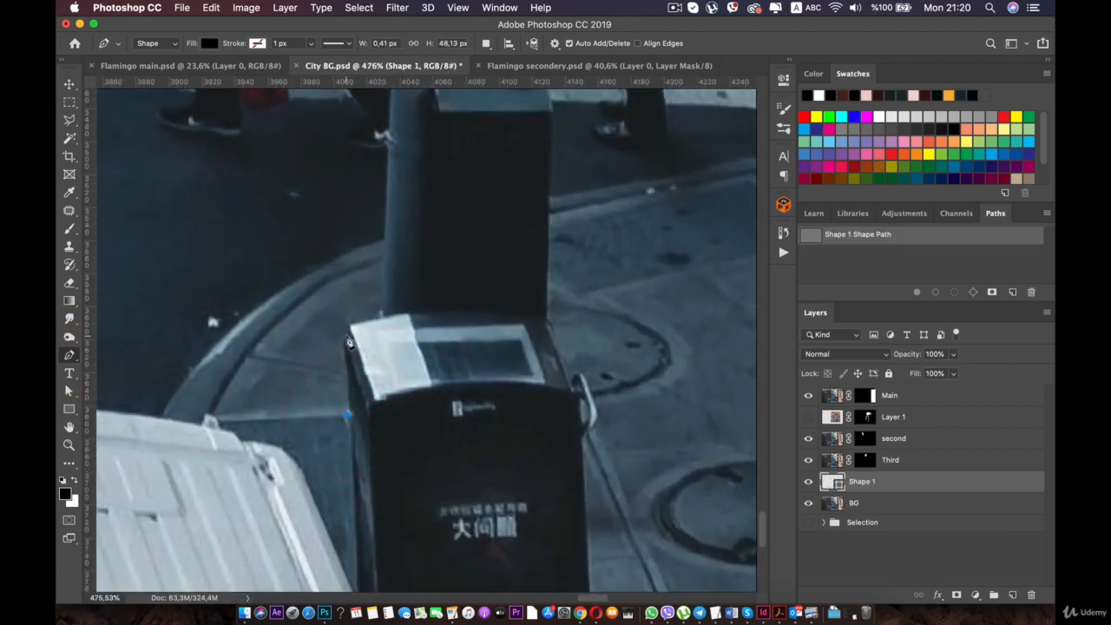
{"action": "left_click", "coordinate": [352, 325]}
{"action": "scroll", "coordinate": [354, 321], "scroll_direction": "up", "scroll_amount": 1}
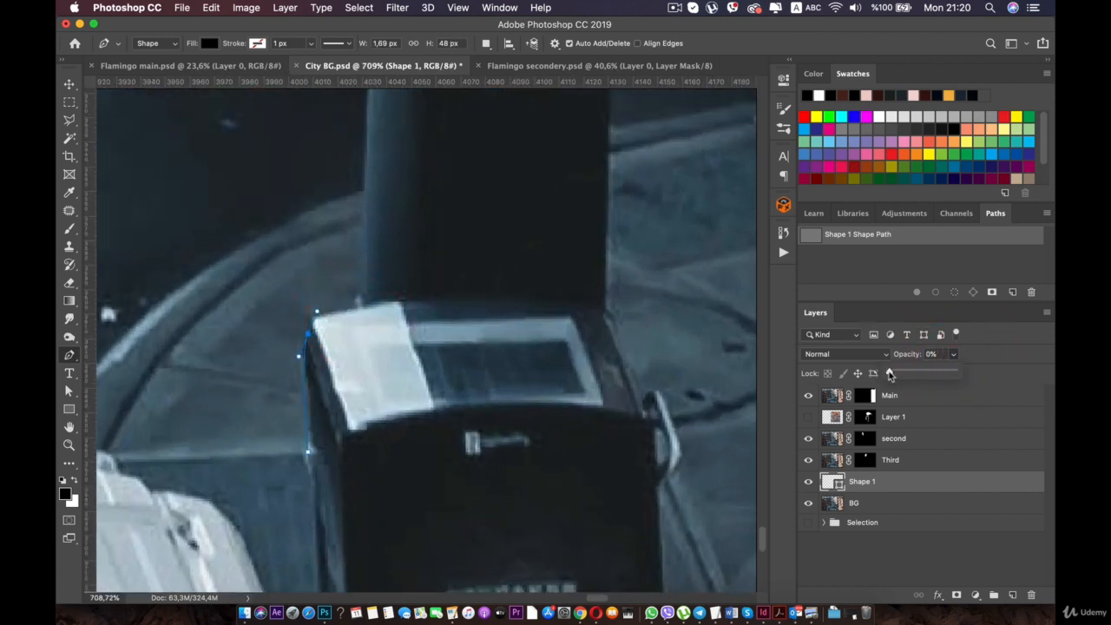
Step: Continue the path across the bin's top corner and up the outer edge of the grey traffic light pole
{"action": "left_click", "coordinate": [345, 310]}
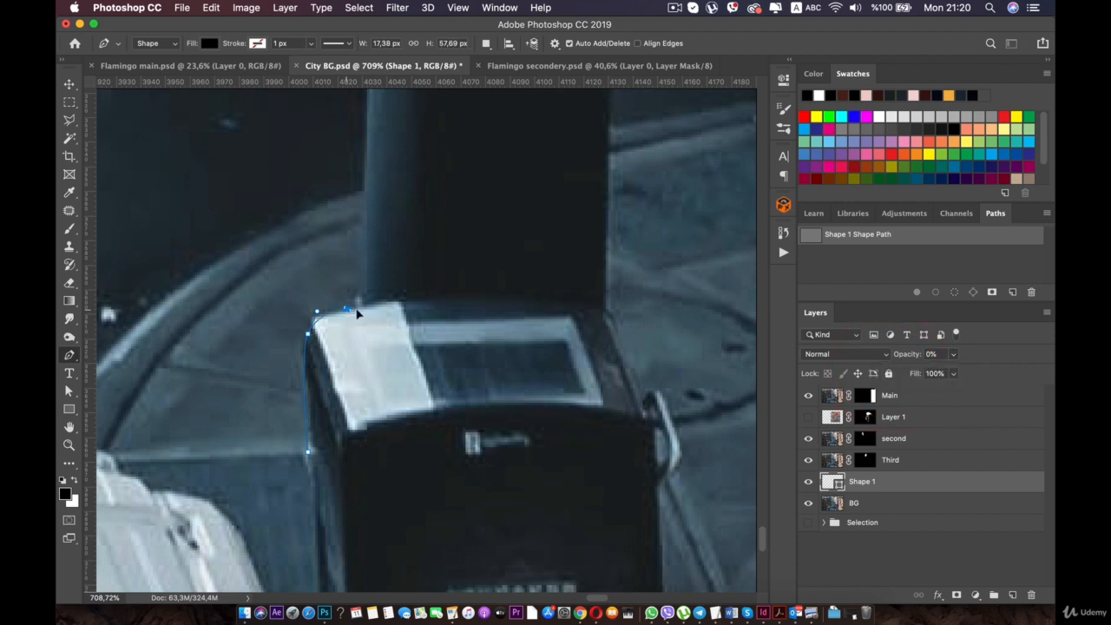
{"action": "left_click", "coordinate": [367, 289]}
{"action": "left_click_drag", "start_coordinate": [351, 173], "coordinate": [364, 364]}
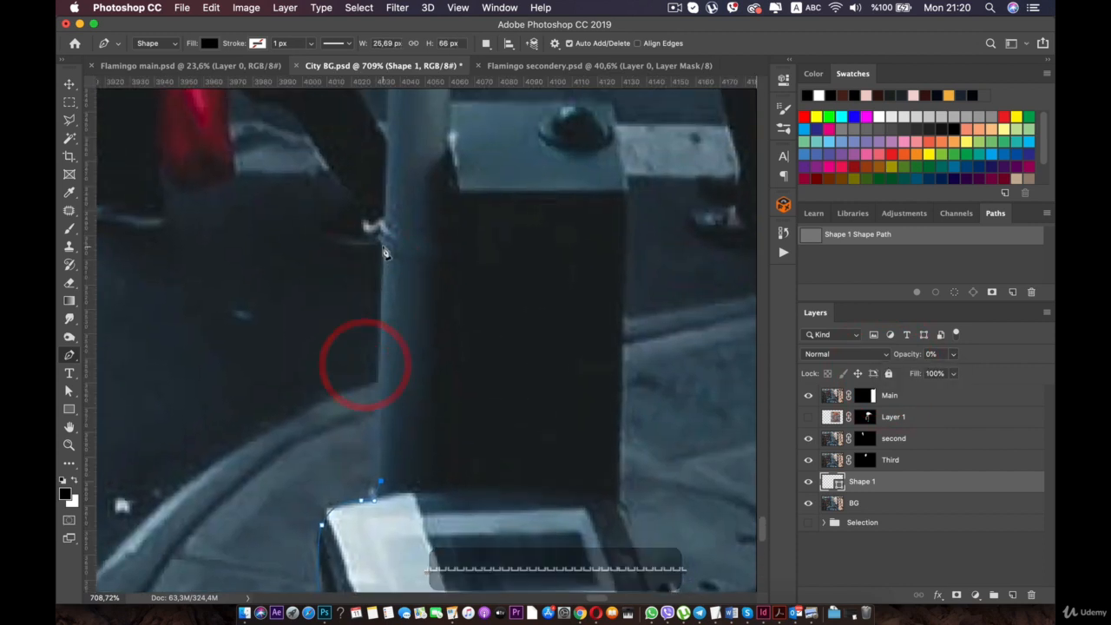
{"action": "left_click", "coordinate": [382, 244]}
{"action": "key", "text": "super+z"}
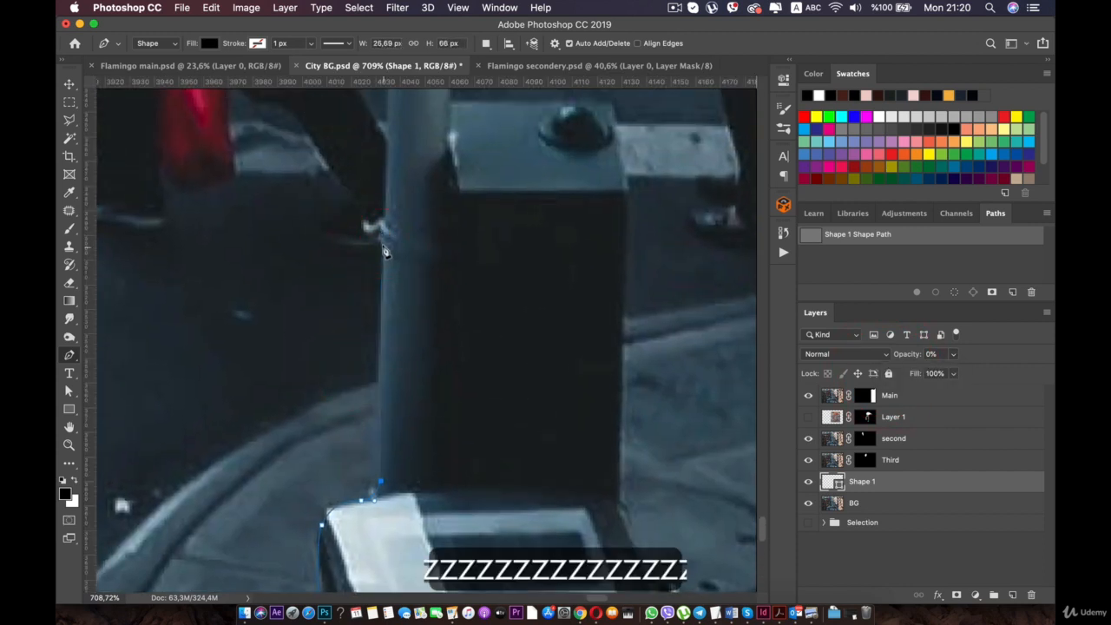
{"action": "left_click", "coordinate": [383, 234]}
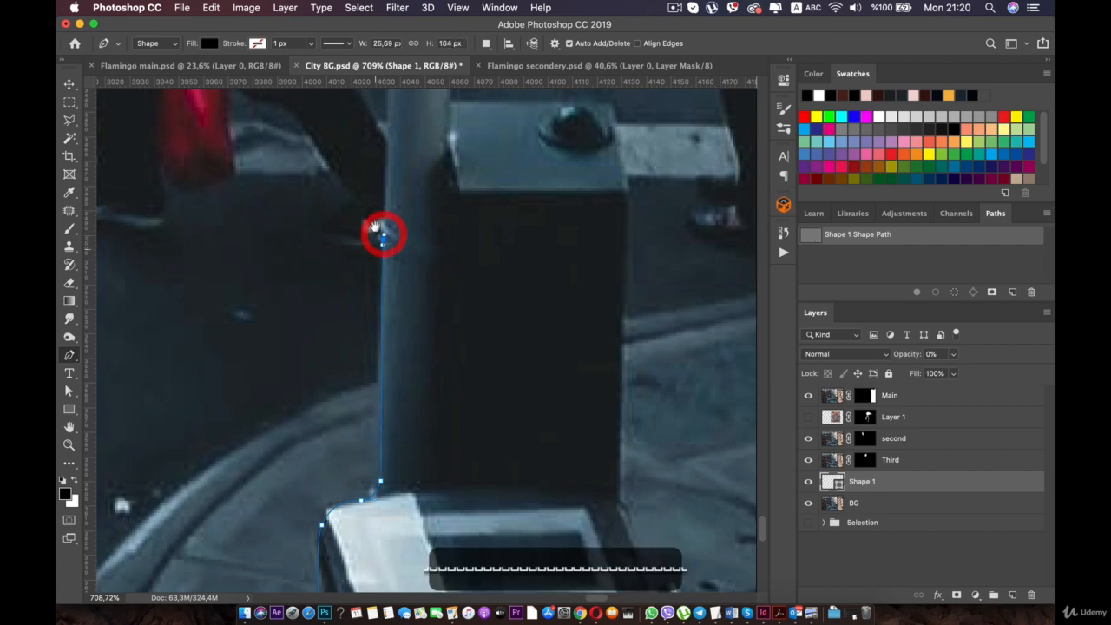
{"action": "left_click_drag", "start_coordinate": [379, 231], "coordinate": [380, 373]}
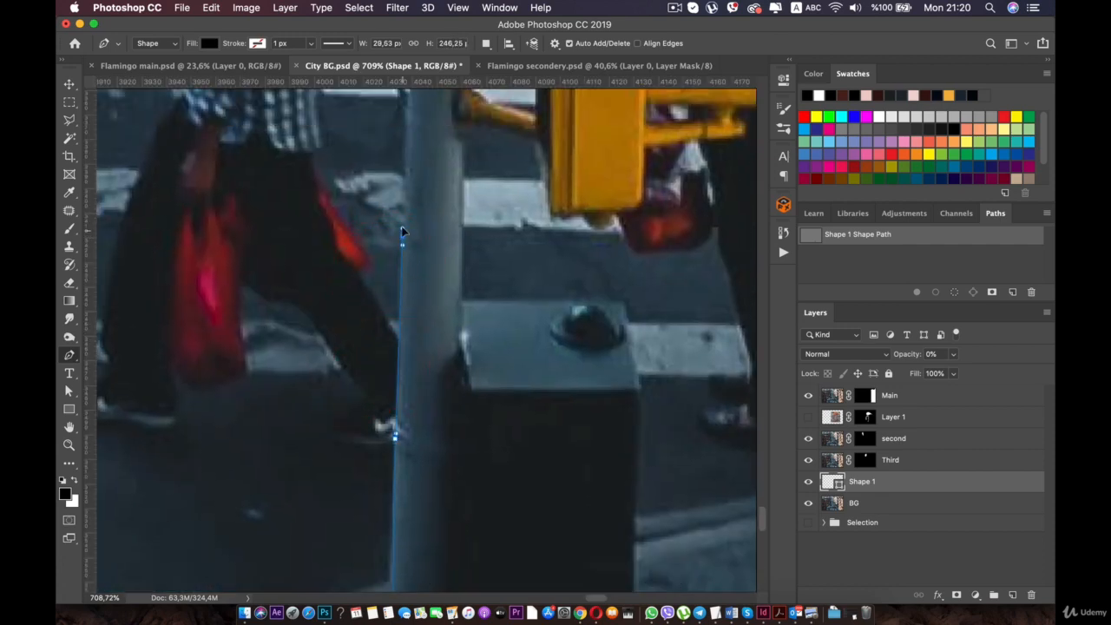
{"action": "left_click_drag", "start_coordinate": [402, 231], "coordinate": [403, 225]}
{"action": "left_click_drag", "start_coordinate": [411, 144], "coordinate": [414, 309]}
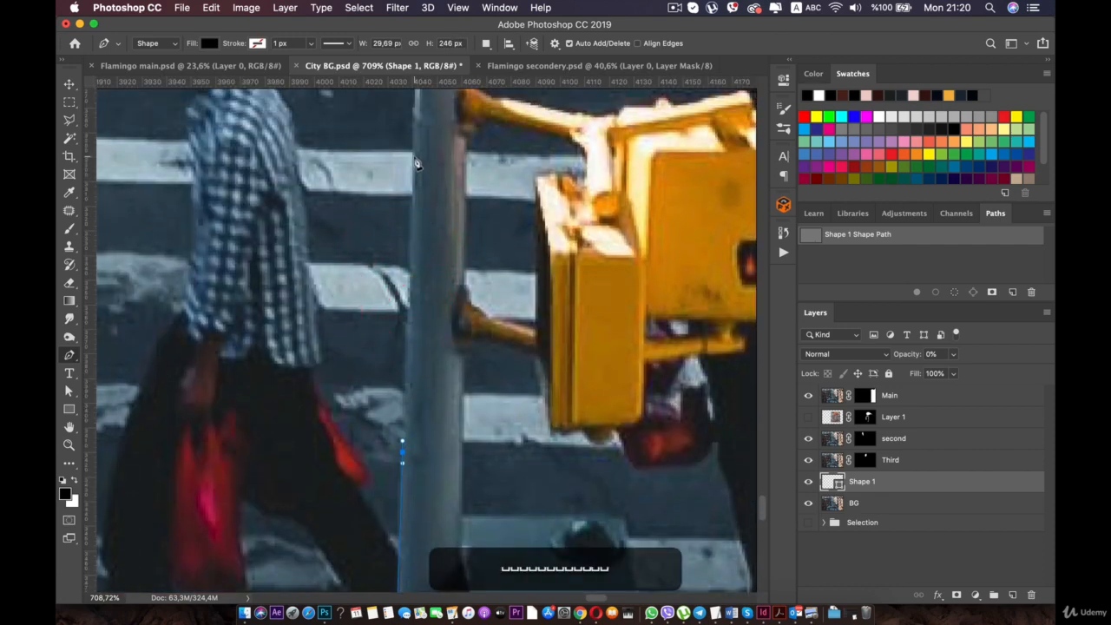
Step: Extend the path to the pole's top, curve it around the white cap and bring it down the opposite side
{"action": "left_click", "coordinate": [416, 158]}
{"action": "mouse_move", "coordinate": [416, 158]}
{"action": "left_mouse_down"}
{"action": "mouse_move", "coordinate": [413, 255]}
{"action": "mouse_move", "coordinate": [404, 228]}
{"action": "mouse_move", "coordinate": [419, 215]}
{"action": "mouse_move", "coordinate": [465, 226]}
{"action": "left_mouse_up"}
{"action": "left_click", "coordinate": [409, 248]}
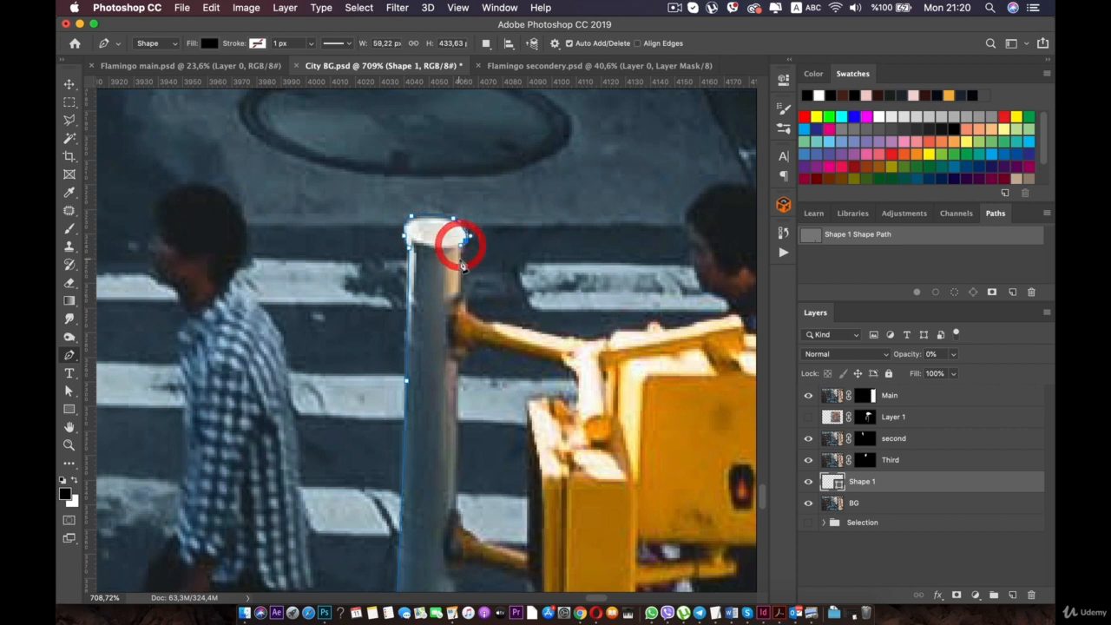
{"action": "left_click", "coordinate": [462, 261]}
Step: Trace the path along the upper edge of the yellow bracket arm toward the large signal box
{"action": "left_click_drag", "start_coordinate": [485, 318], "coordinate": [523, 334]}
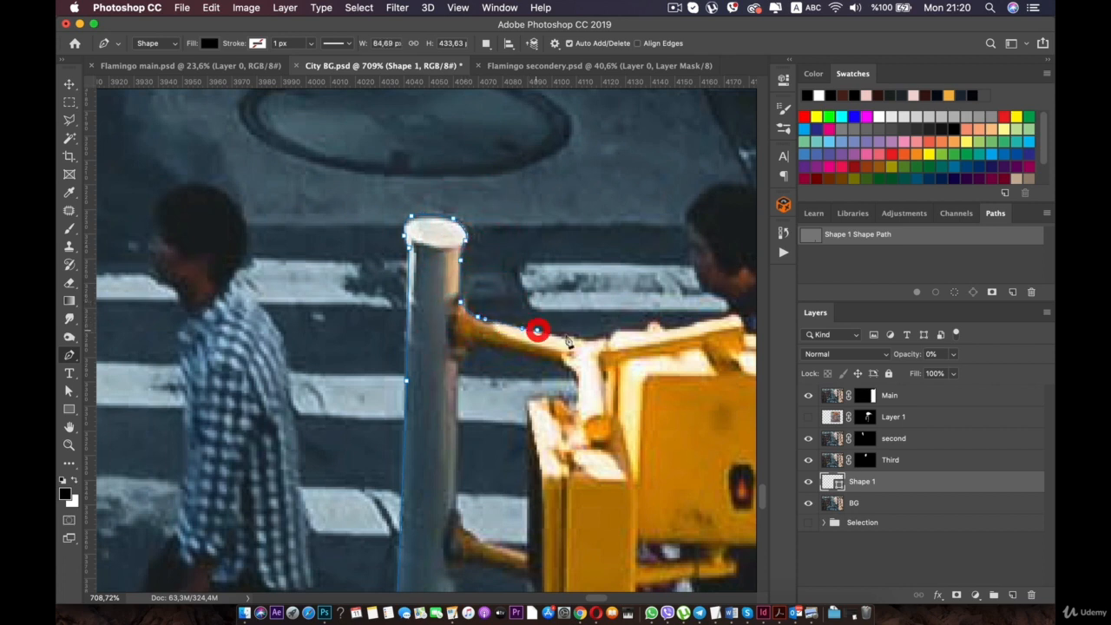
{"action": "left_click", "coordinate": [613, 333]}
{"action": "left_click", "coordinate": [649, 323]}
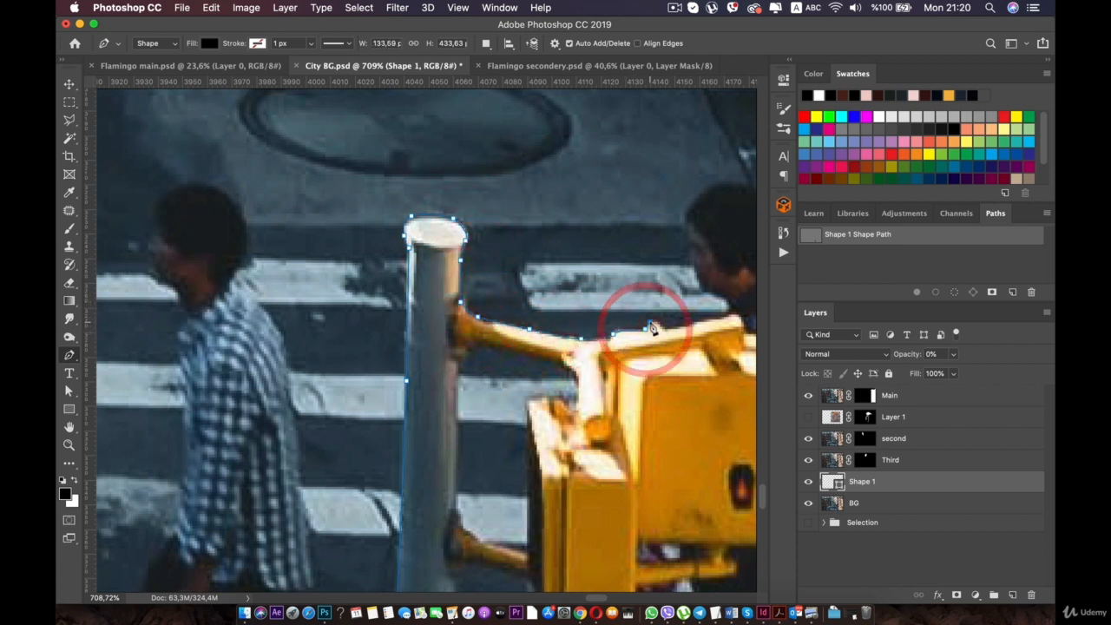
{"action": "left_click", "coordinate": [670, 331]}
{"action": "left_click", "coordinate": [727, 317]}
Step: Extend the path to the end of the upper bracket arm and over the small bumps on top of the large signal box
{"action": "key", "text": "space"}
{"action": "left_click_drag", "start_coordinate": [738, 320], "coordinate": [456, 350]}
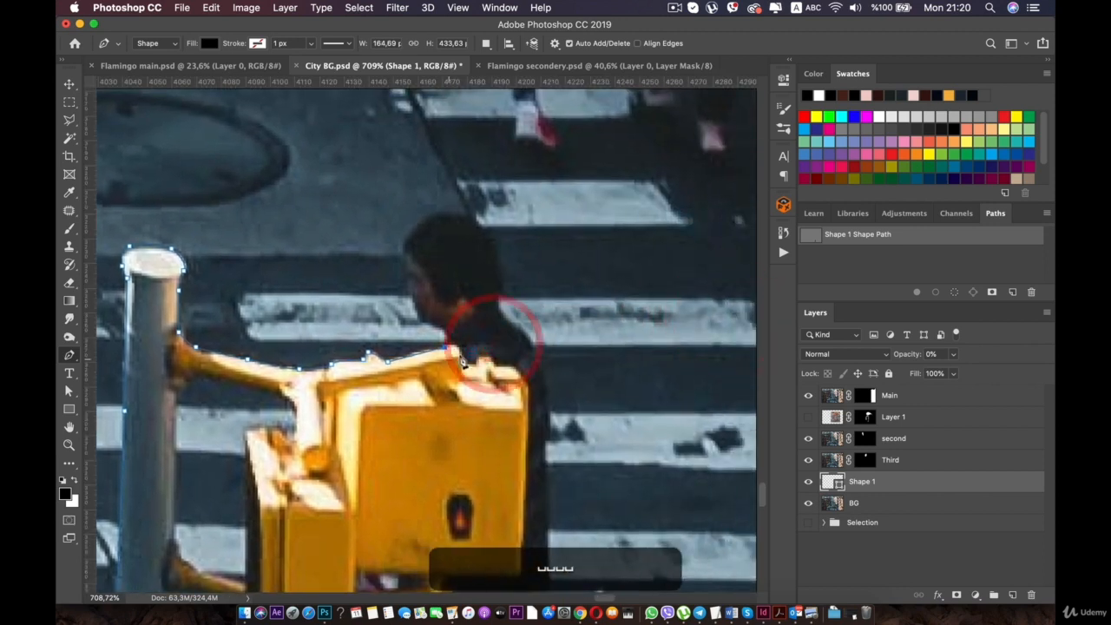
{"action": "left_click", "coordinate": [459, 350]}
{"action": "left_click", "coordinate": [463, 363]}
{"action": "left_click", "coordinate": [474, 364]}
{"action": "left_click", "coordinate": [479, 356]}
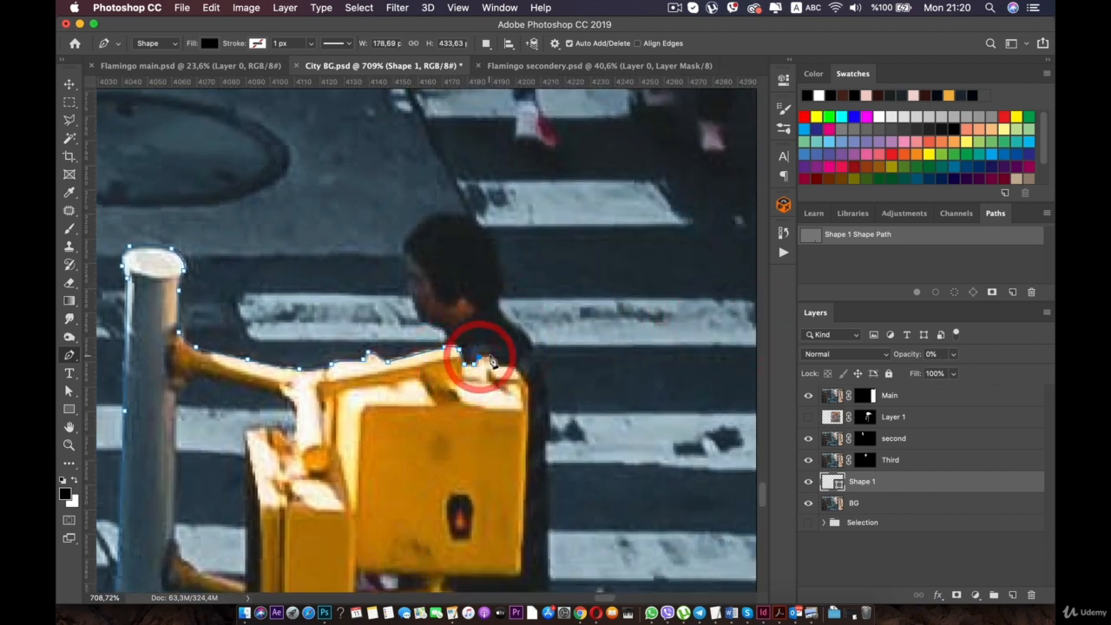
{"action": "left_click", "coordinate": [489, 354]}
{"action": "left_click", "coordinate": [494, 364]}
{"action": "left_click", "coordinate": [516, 366]}
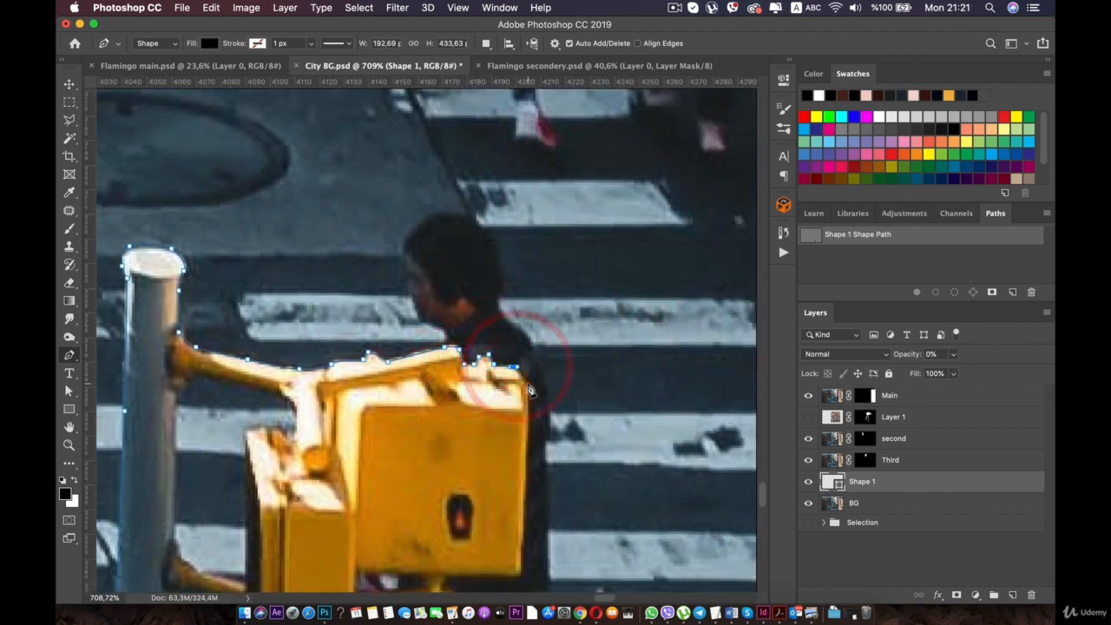
Step: Bring the path down the large signal box's outer side, along its bottom edge and around the end of the lower bracket
{"action": "key", "text": "space"}
{"action": "left_click_drag", "start_coordinate": [528, 383], "coordinate": [526, 315]}
{"action": "left_click", "coordinate": [510, 452]}
{"action": "left_click", "coordinate": [510, 458]}
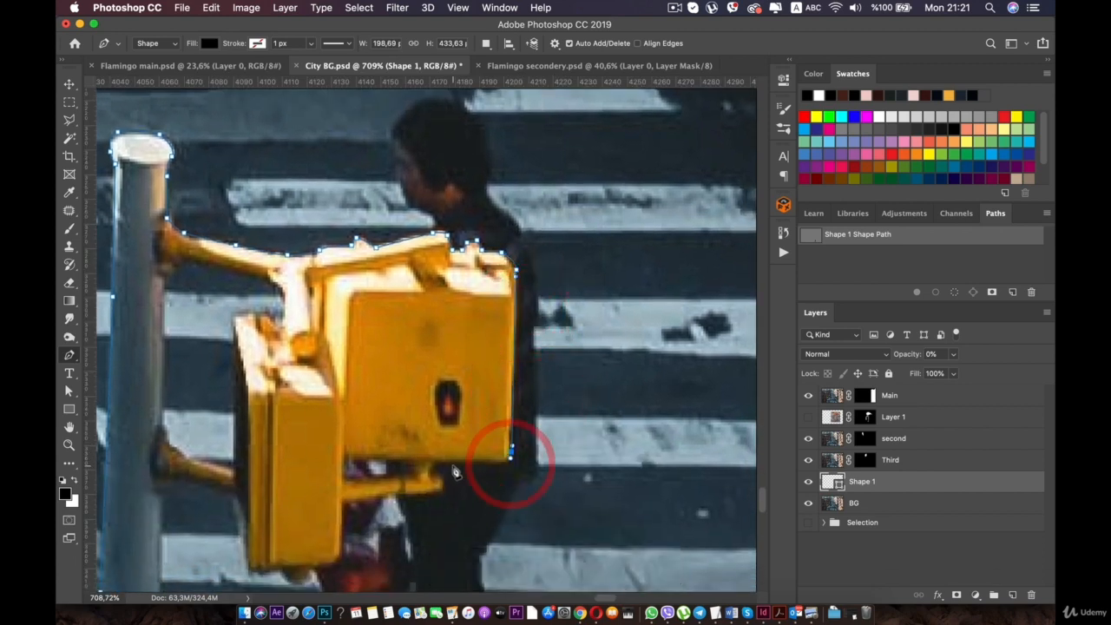
{"action": "left_click_drag", "start_coordinate": [452, 464], "coordinate": [443, 464]}
{"action": "left_click", "coordinate": [440, 470]}
{"action": "left_click", "coordinate": [445, 488]}
{"action": "left_click", "coordinate": [391, 498]}
Step: Trace the path around the smaller signal box's side and base, then up to the lower bracket arm and down the pole
{"action": "key", "text": "space"}
{"action": "left_click_drag", "start_coordinate": [391, 514], "coordinate": [408, 366]}
{"action": "left_click", "coordinate": [360, 354]}
{"action": "left_click", "coordinate": [357, 407]}
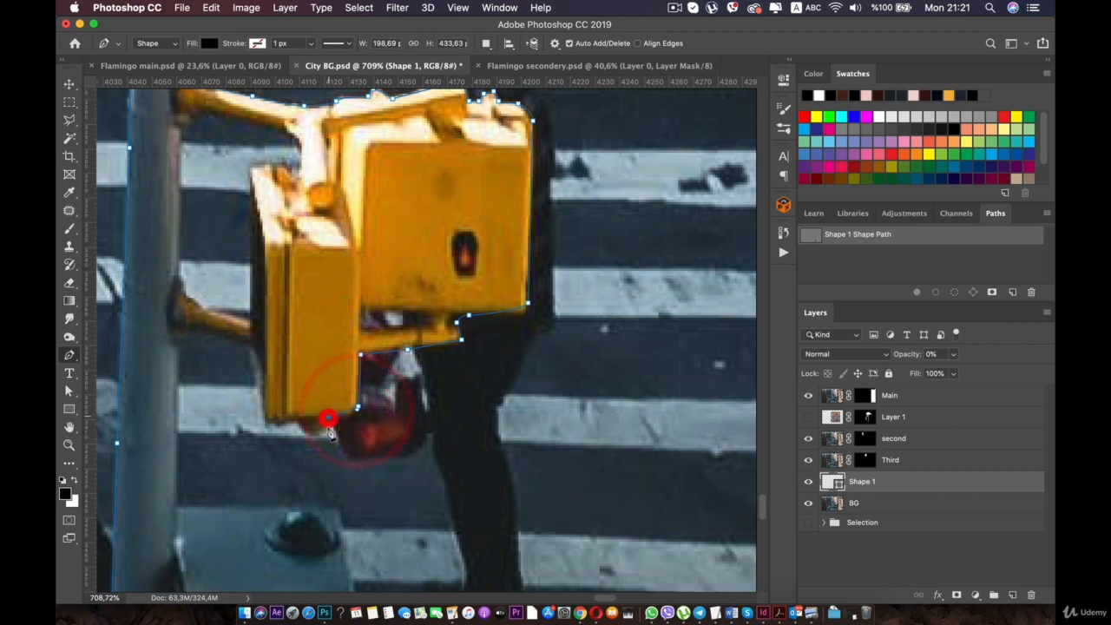
{"action": "left_click", "coordinate": [323, 436]}
{"action": "left_click", "coordinate": [261, 415]}
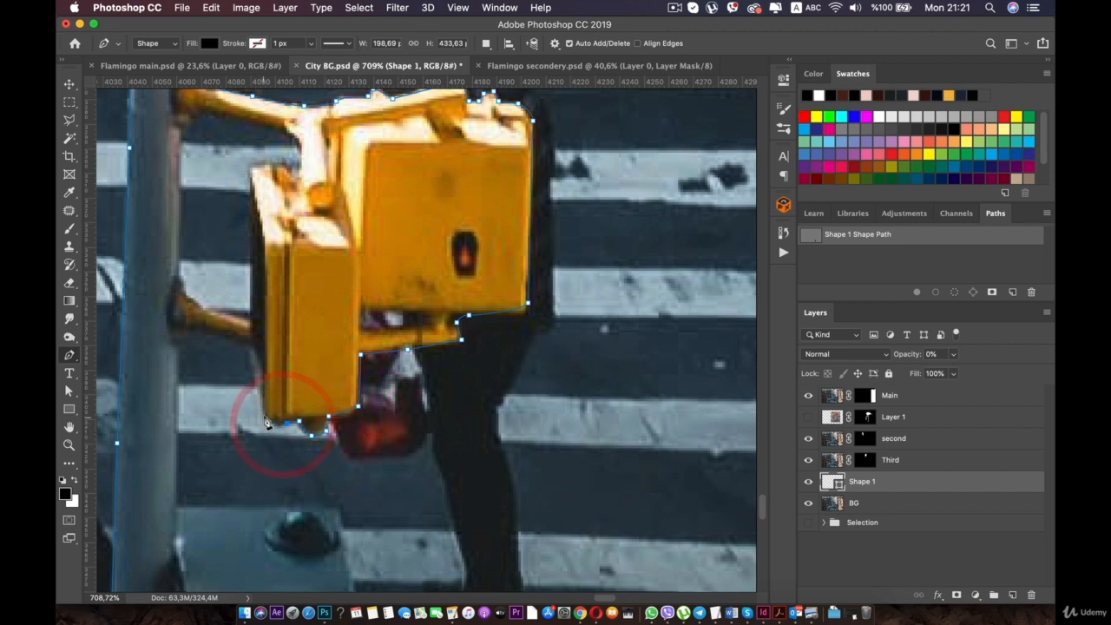
{"action": "left_click", "coordinate": [250, 350]}
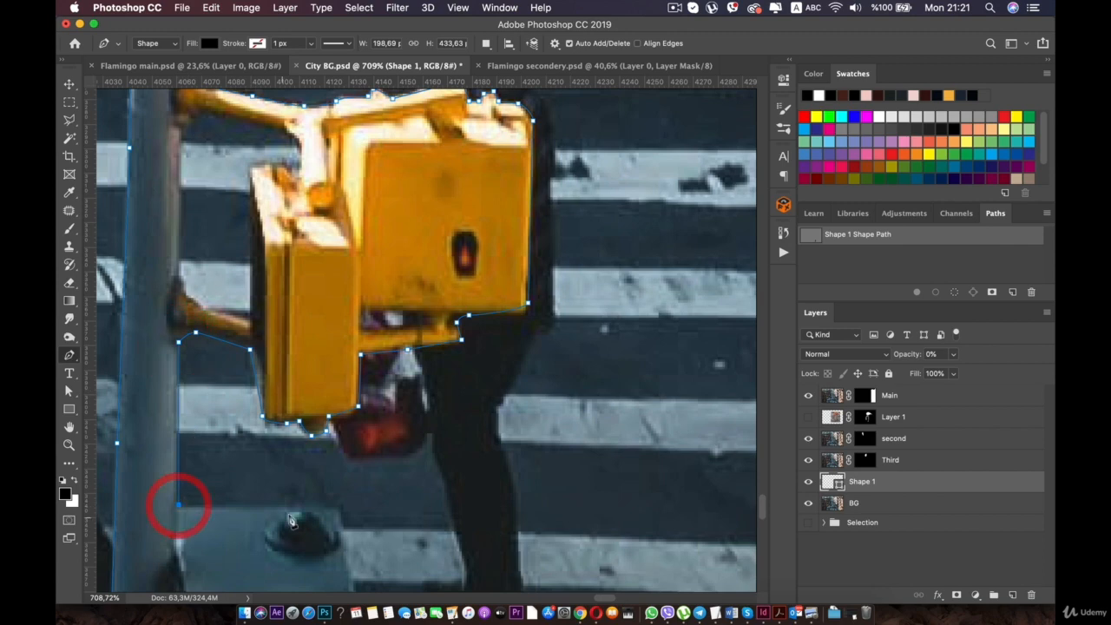
Step: Continue the path across the top of the dark utility box and down its outer edge to the bin
{"action": "left_click", "coordinate": [339, 508]}
{"action": "key", "text": "space"}
{"action": "left_click_drag", "start_coordinate": [330, 560], "coordinate": [393, 310]}
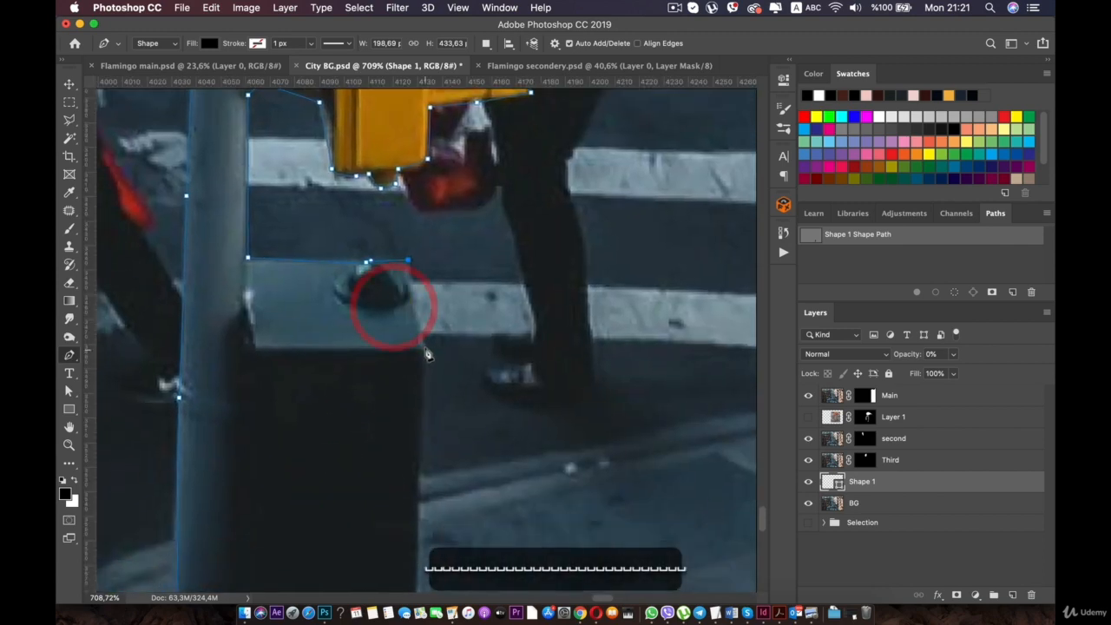
{"action": "left_click", "coordinate": [426, 347]}
{"action": "left_click", "coordinate": [425, 451]}
{"action": "key", "text": "space"}
{"action": "left_click_drag", "start_coordinate": [424, 539], "coordinate": [422, 261]}
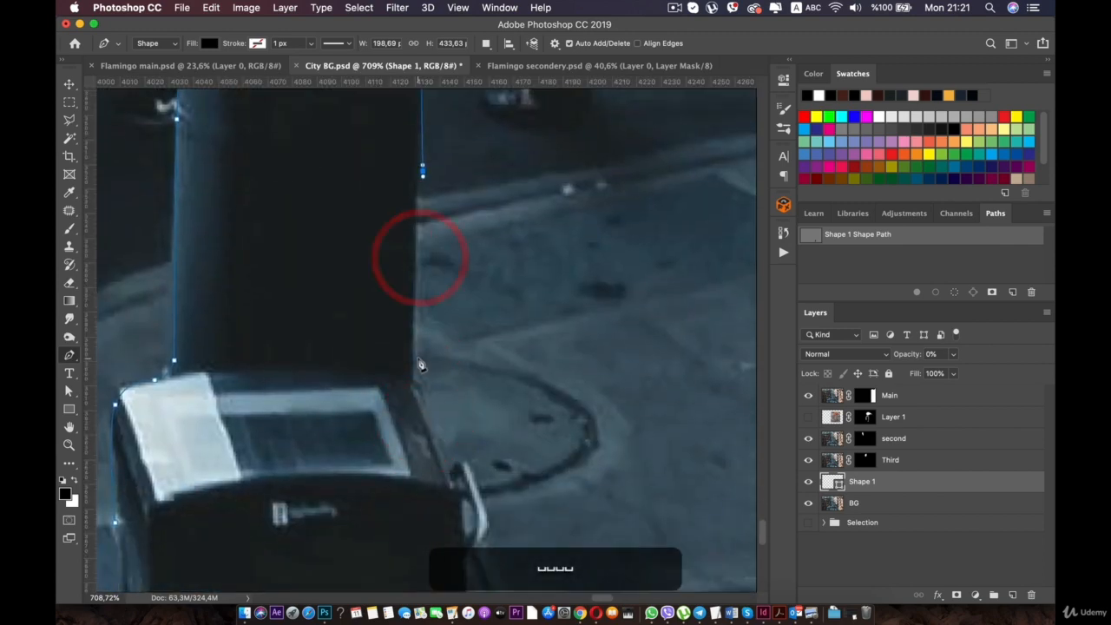
{"action": "left_click", "coordinate": [415, 361]}
{"action": "key", "text": "super+z"}
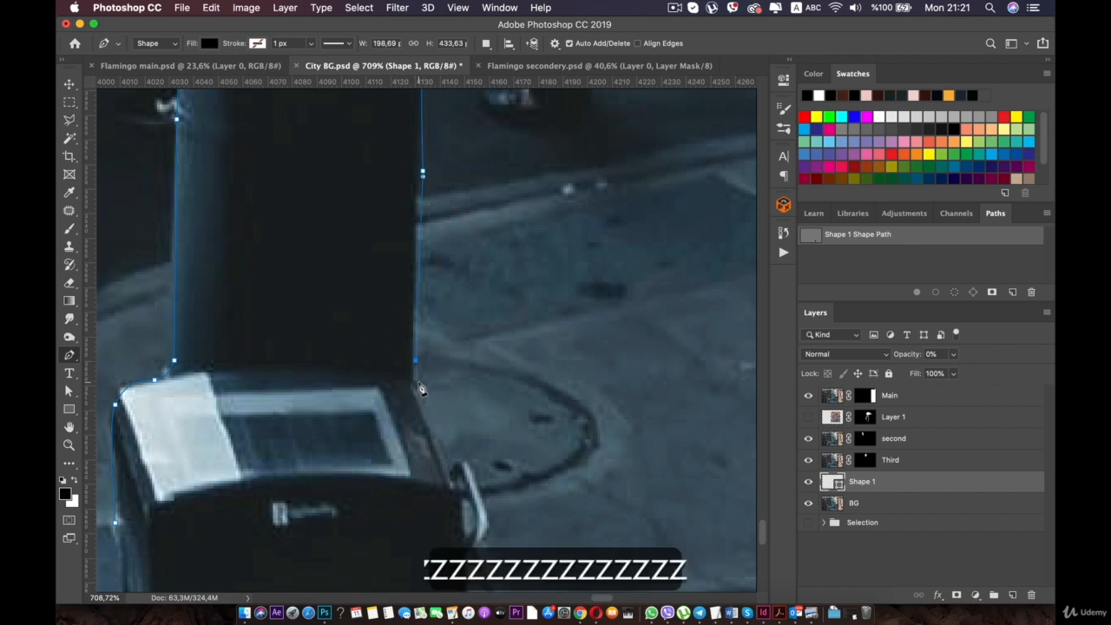
Step: Run the path down the bin lid's side and back along its front edge, closing it at the starting point
{"action": "left_click", "coordinate": [416, 380]}
{"action": "left_click", "coordinate": [445, 458]}
{"action": "scroll", "coordinate": [450, 476], "scroll_direction": "down", "scroll_amount": 2}
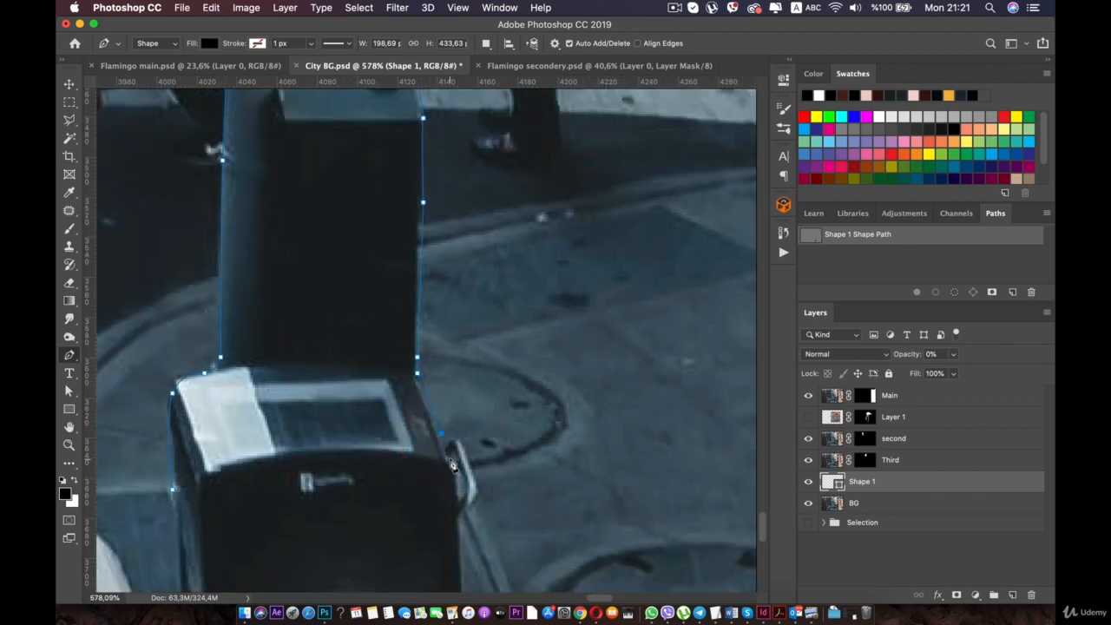
{"action": "left_click", "coordinate": [233, 474]}
{"action": "left_click", "coordinate": [174, 492]}
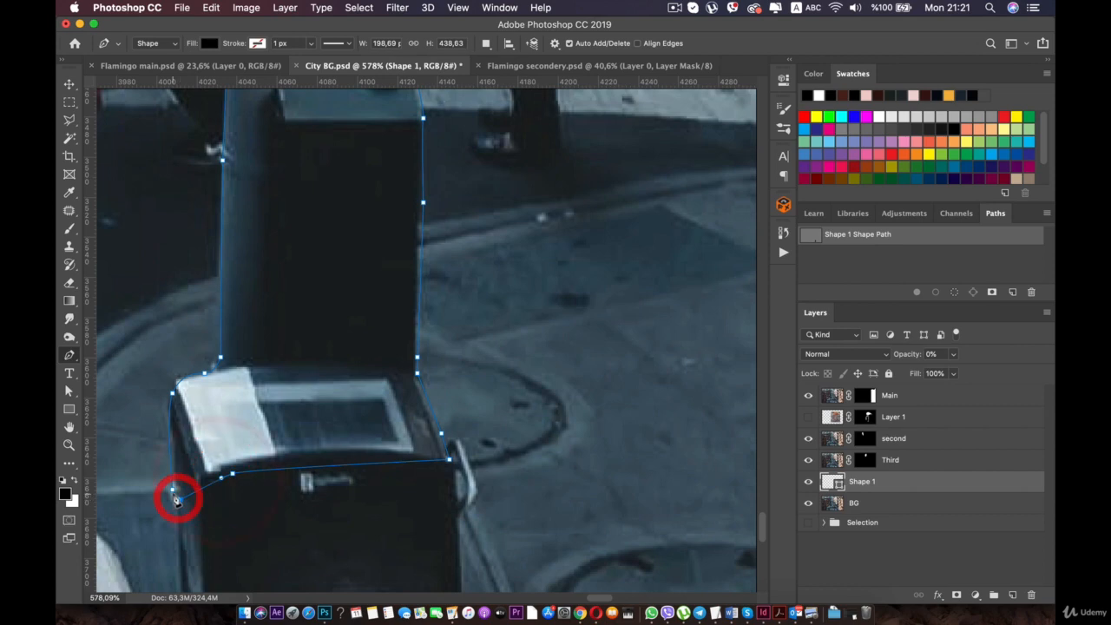
{"action": "scroll", "coordinate": [174, 493], "scroll_direction": "down", "scroll_amount": 6}
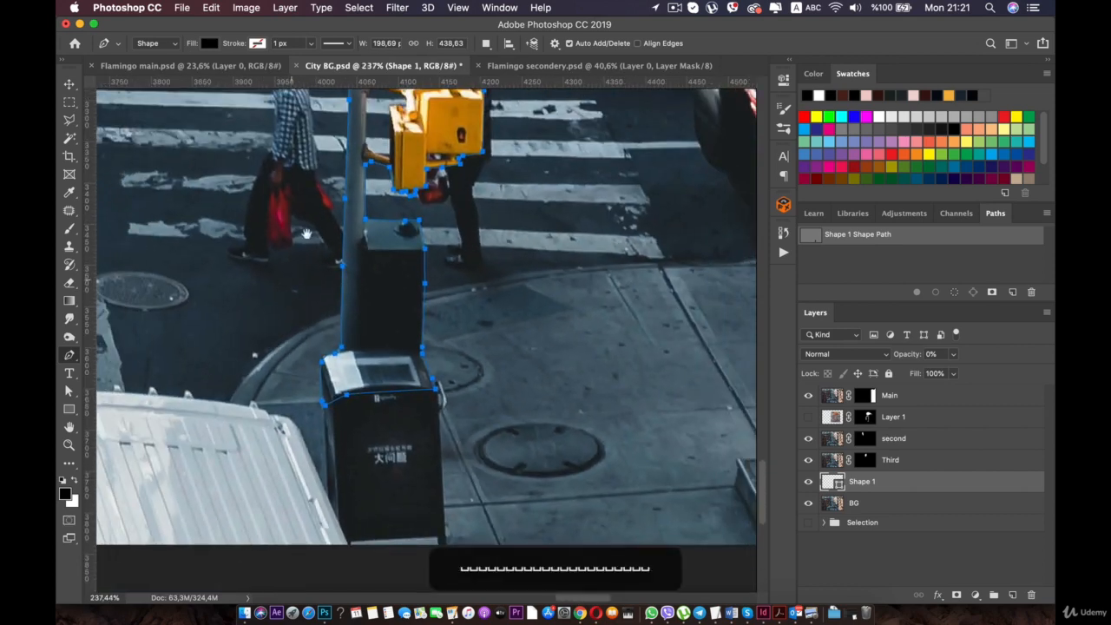
{"action": "scroll", "coordinate": [296, 357], "scroll_direction": "up", "scroll_amount": 5}
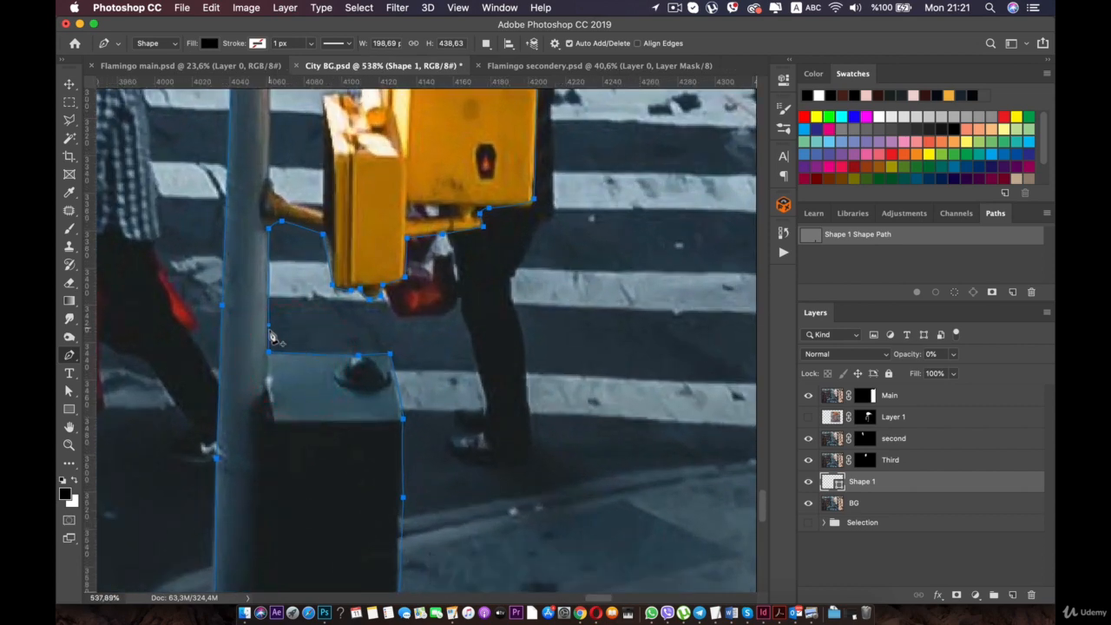
Step: Load the Shape 1 outline as a selection and copy that area of the BG layer onto a new layer
{"action": "key", "text": "v"}
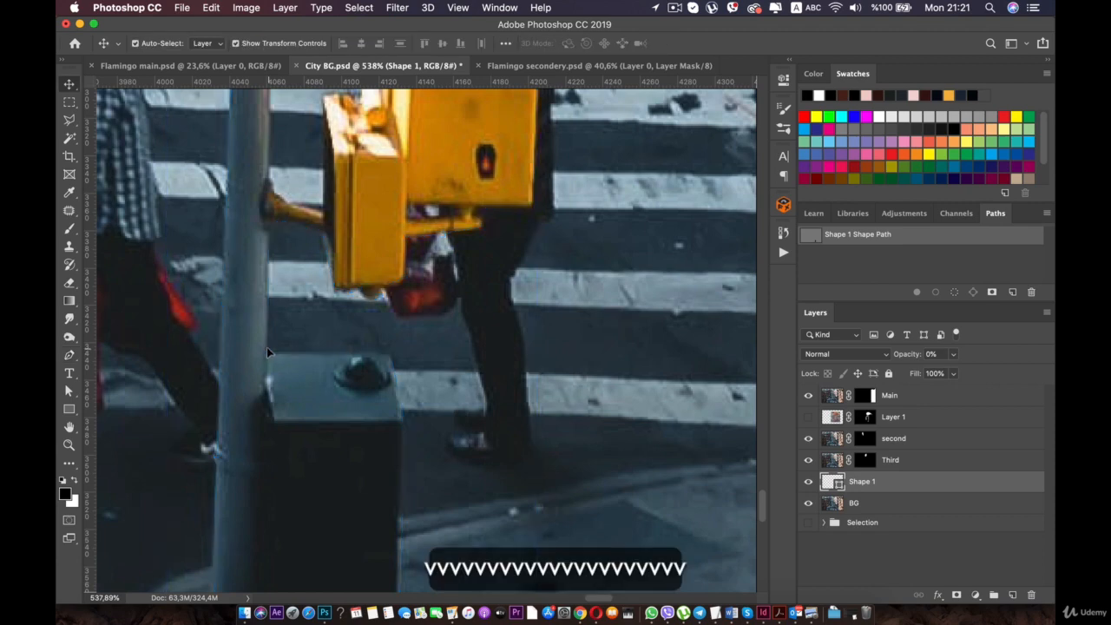
{"action": "scroll", "coordinate": [270, 352], "scroll_direction": "down", "scroll_amount": 4}
{"action": "scroll", "coordinate": [274, 354], "scroll_direction": "down", "scroll_amount": 1}
{"action": "left_click", "coordinate": [211, 290]}
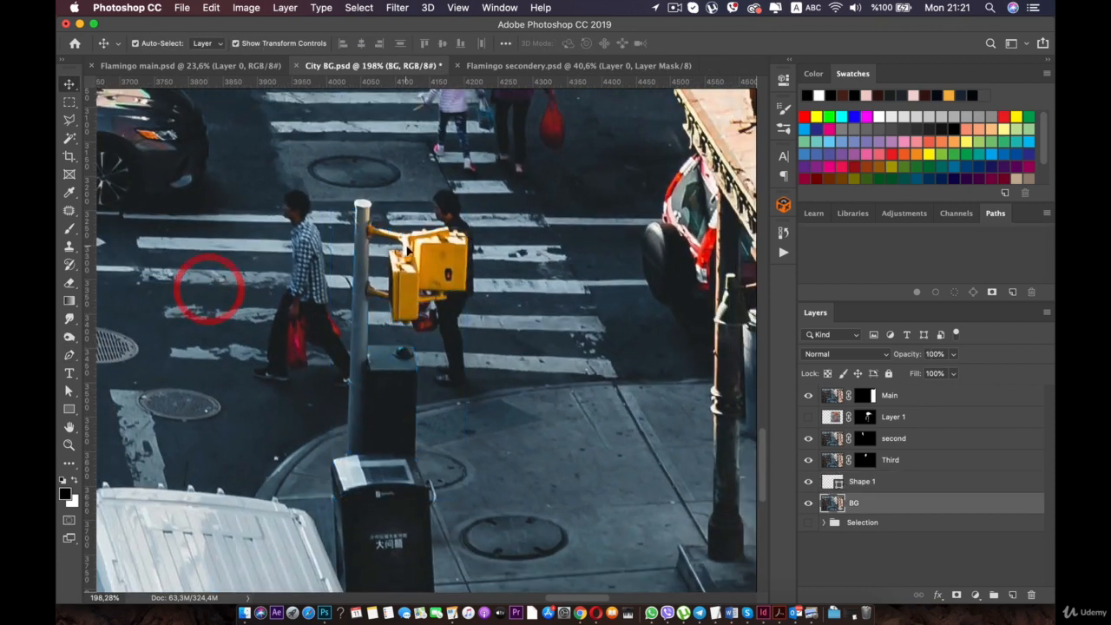
{"action": "left_click", "coordinate": [866, 488]}
{"action": "left_click", "coordinate": [834, 483], "text": "super"}
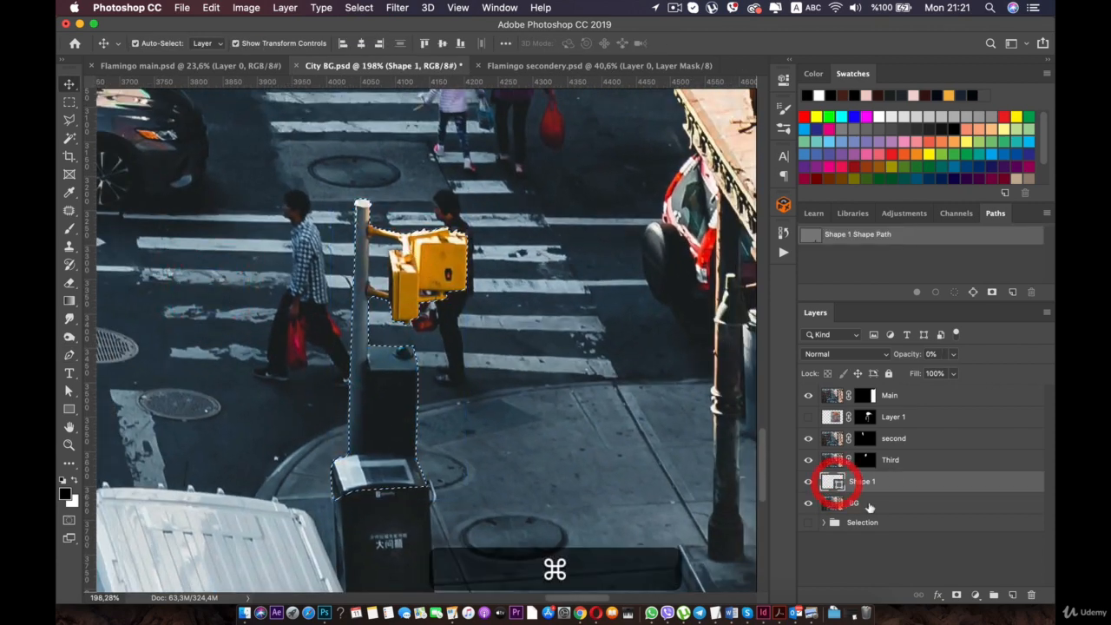
{"action": "left_click", "coordinate": [868, 502]}
{"action": "key", "text": "super+c"}
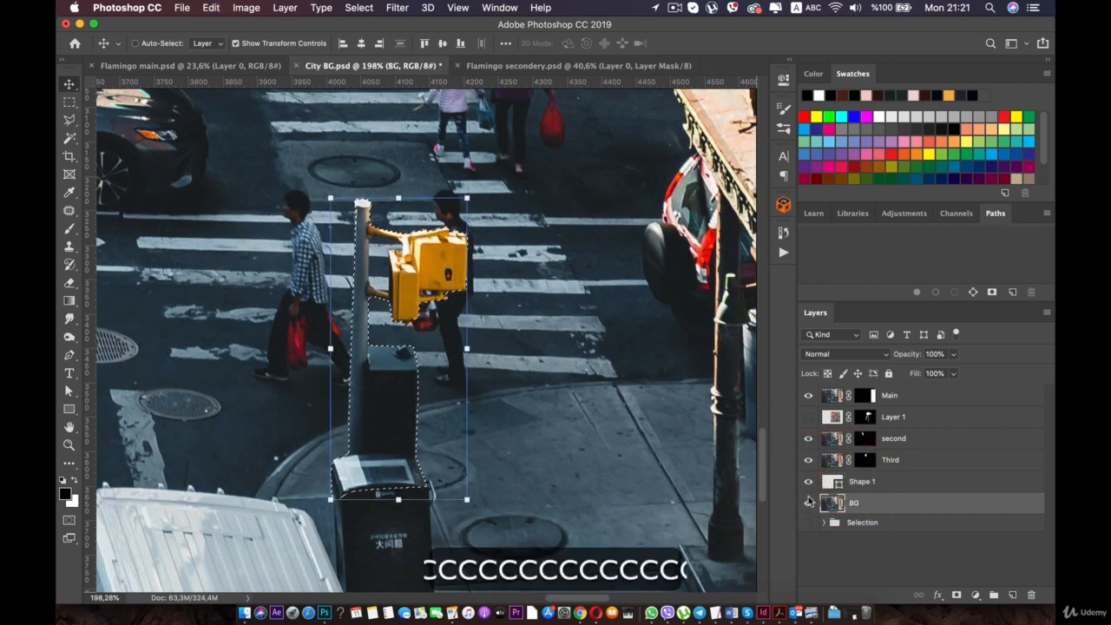
{"action": "key", "text": "super+v"}
Step: Hide the BG layer and toggle Layer 2's visibility to inspect the traffic light cutout on its own
{"action": "left_click", "coordinate": [809, 504]}
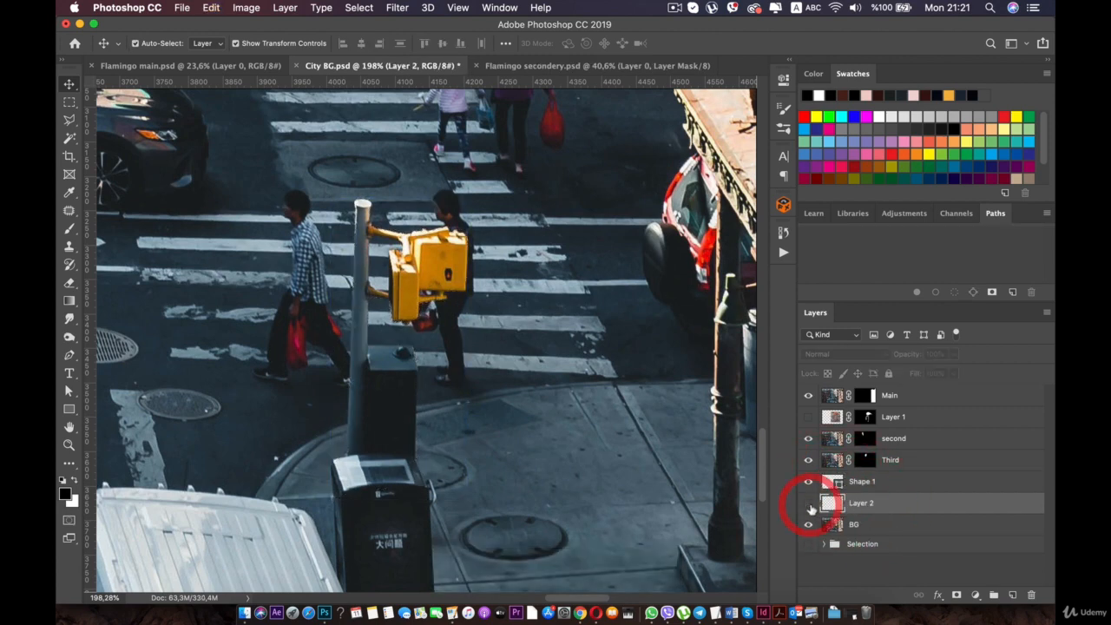
{"action": "left_click", "coordinate": [810, 504]}
{"action": "left_click", "coordinate": [810, 525]}
{"action": "left_click", "coordinate": [809, 503]}
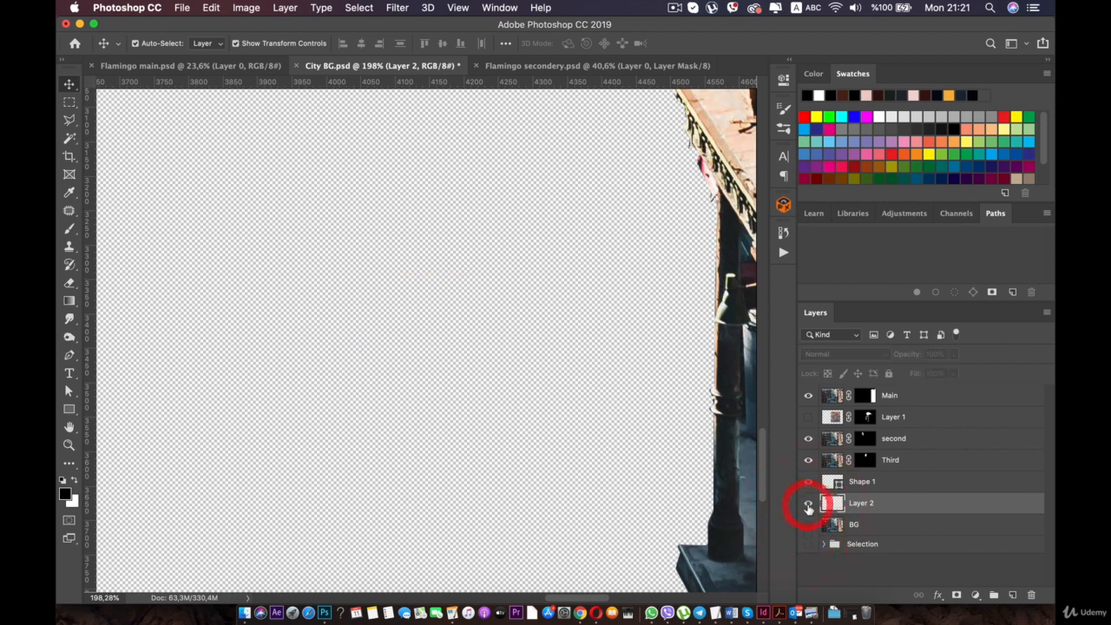
{"action": "left_click", "coordinate": [809, 503]}
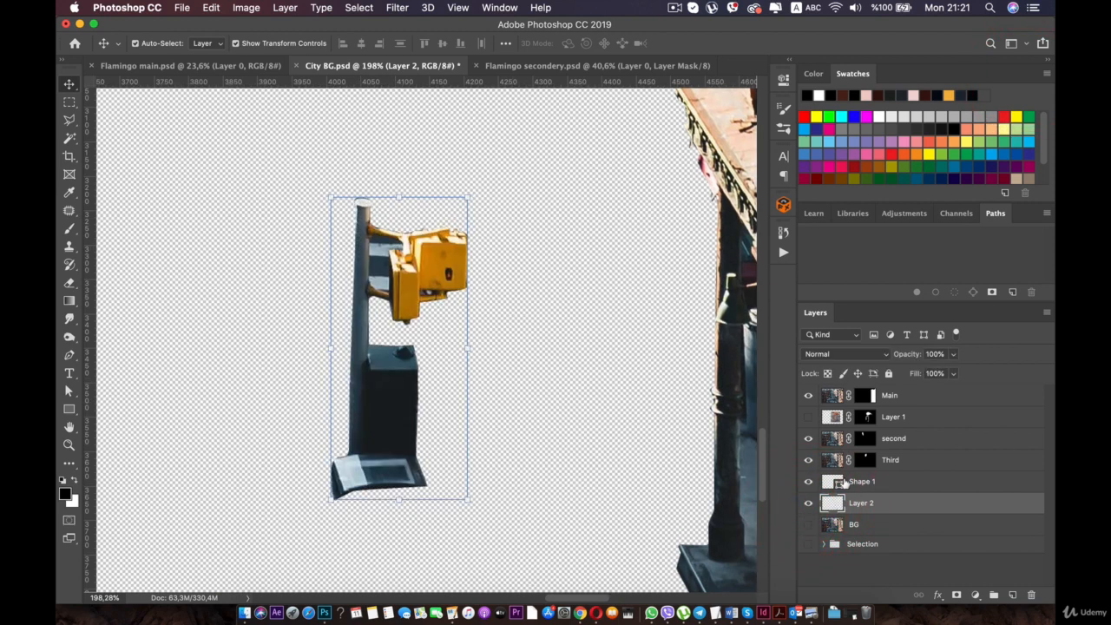
Step: Rename the Shape 1 layer as Poll
{"action": "double_click", "coordinate": [840, 483]}
{"action": "left_click", "coordinate": [1002, 380]}
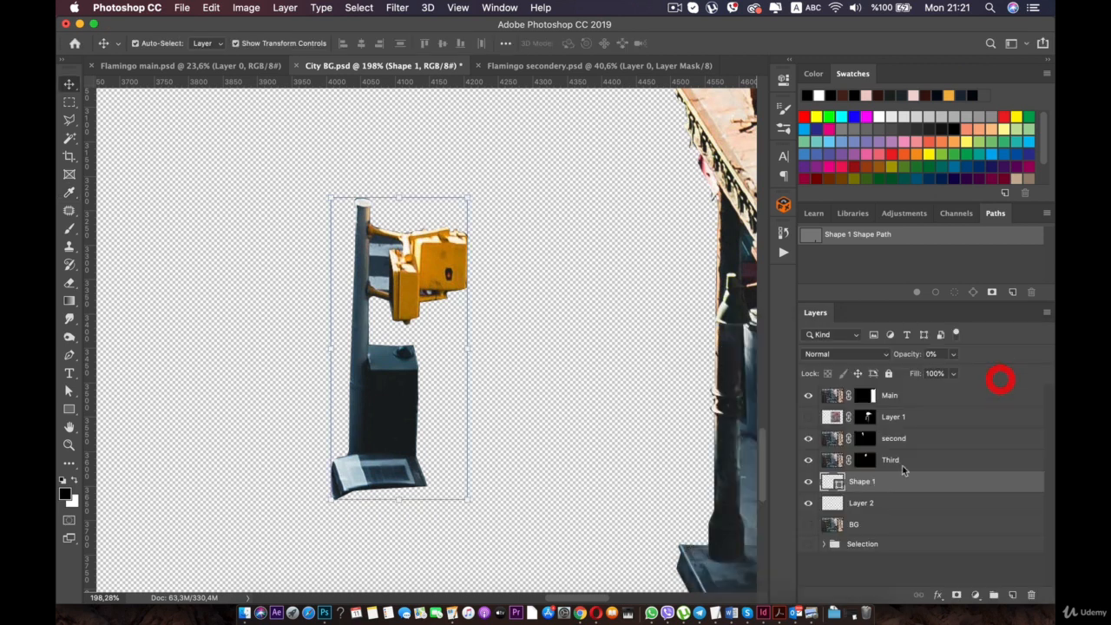
{"action": "double_click", "coordinate": [862, 482]}
{"action": "key", "text": "shift"}
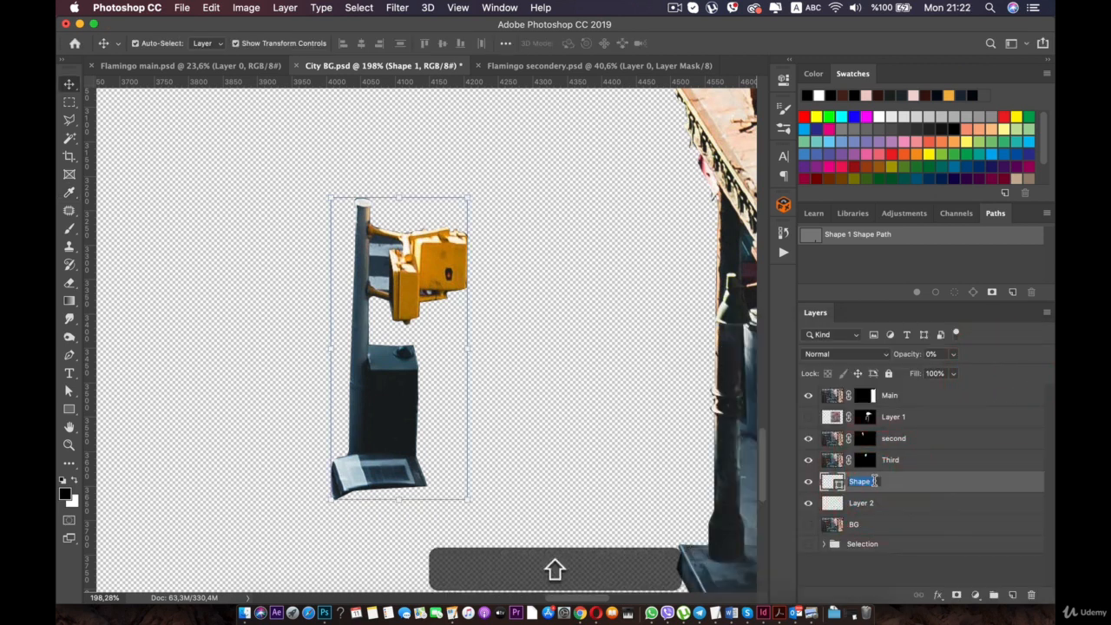
{"action": "type", "text": "Poll"}
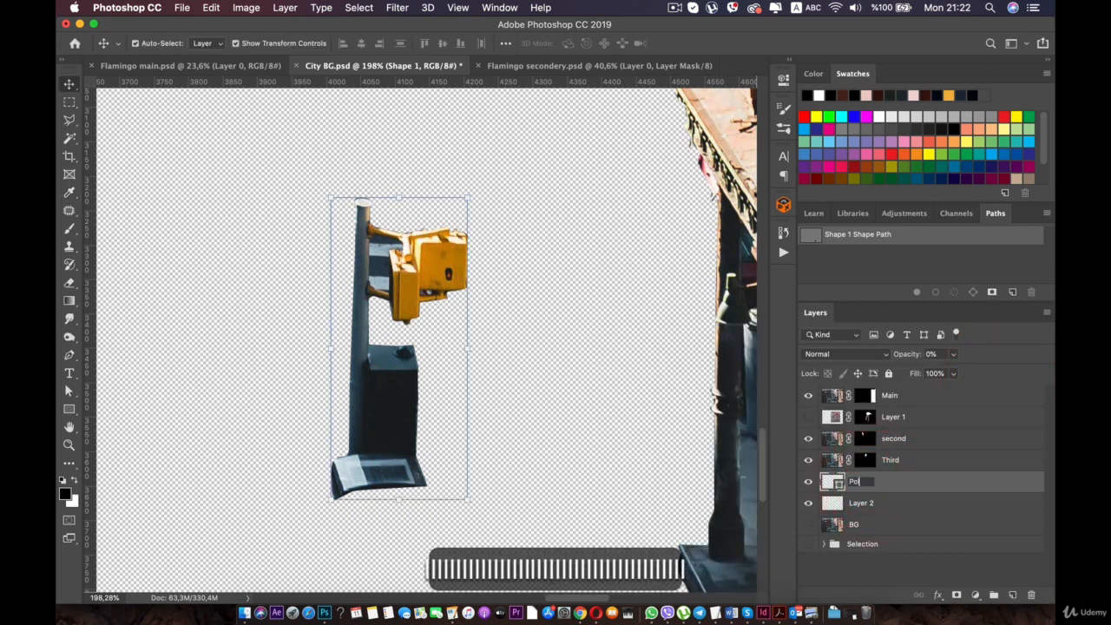
{"action": "key", "text": "Return"}
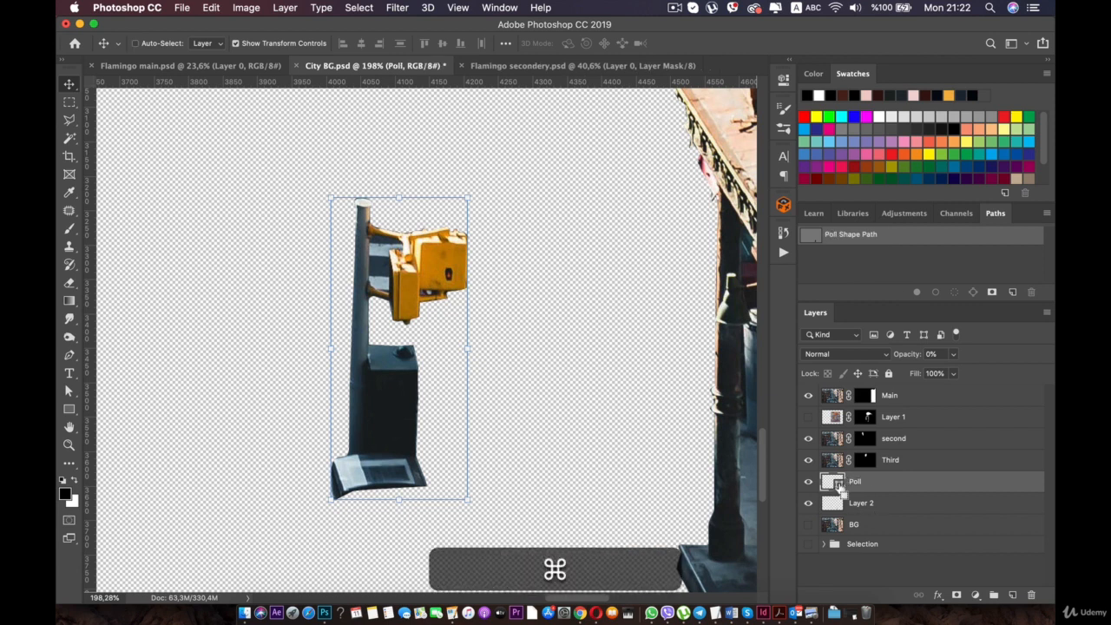
Step: Load the Poll outline as a selection and add it to Layer 2 as a layer mask
{"action": "left_click", "coordinate": [836, 485], "text": "super"}
{"action": "left_click", "coordinate": [837, 502]}
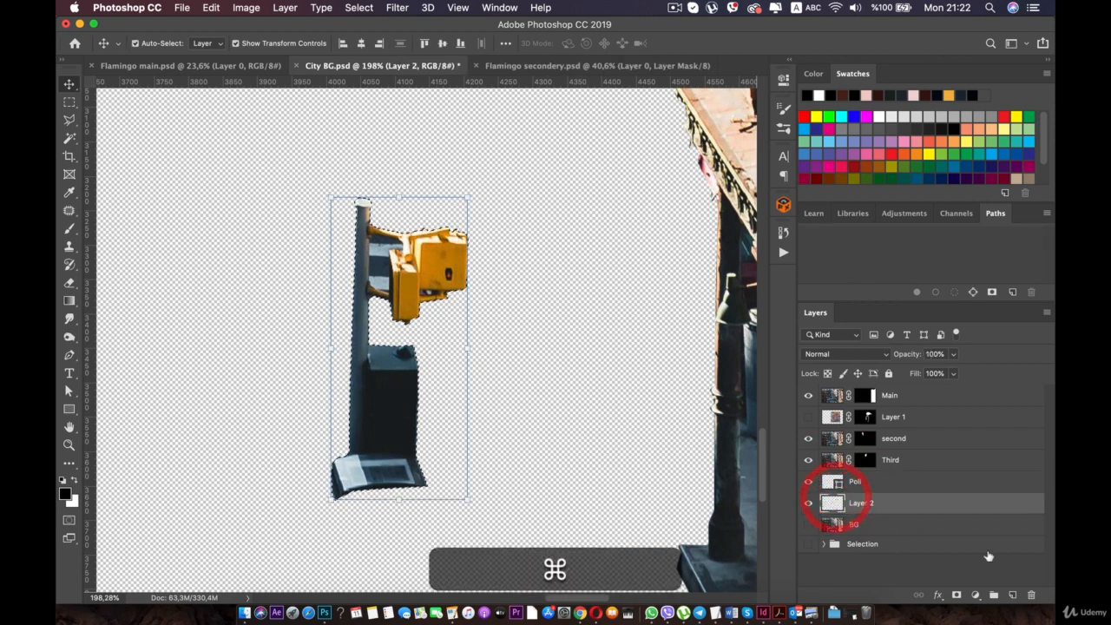
{"action": "left_click", "coordinate": [957, 594]}
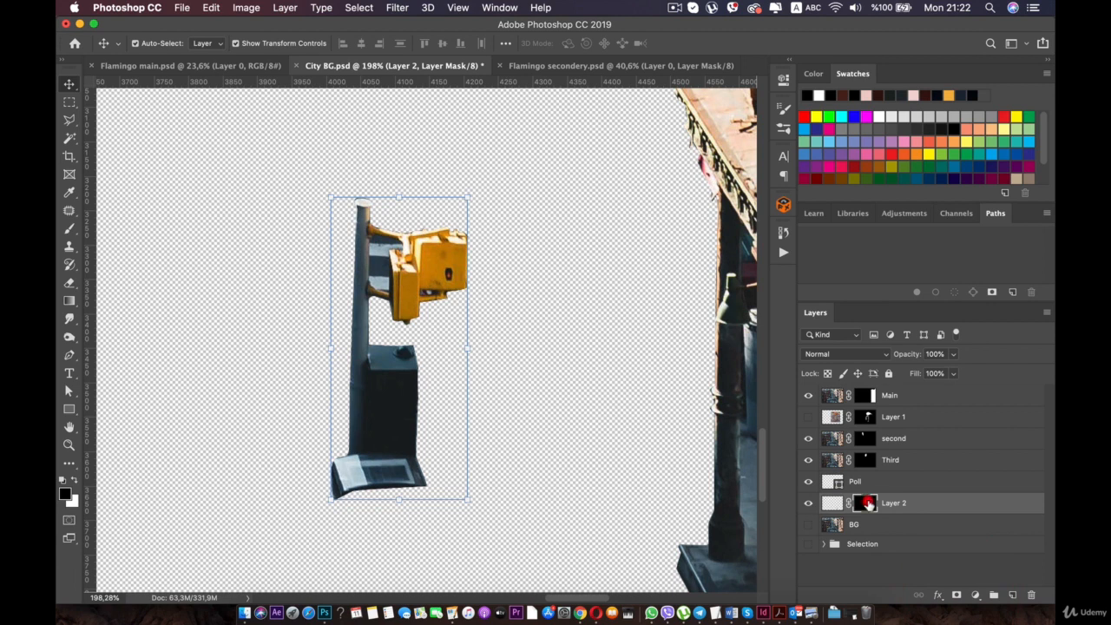
Step: Refine Layer 2's mask in Select and Mask with an edge detection Radius of 1 px and Smooth of 3
{"action": "double_click", "coordinate": [868, 502]}
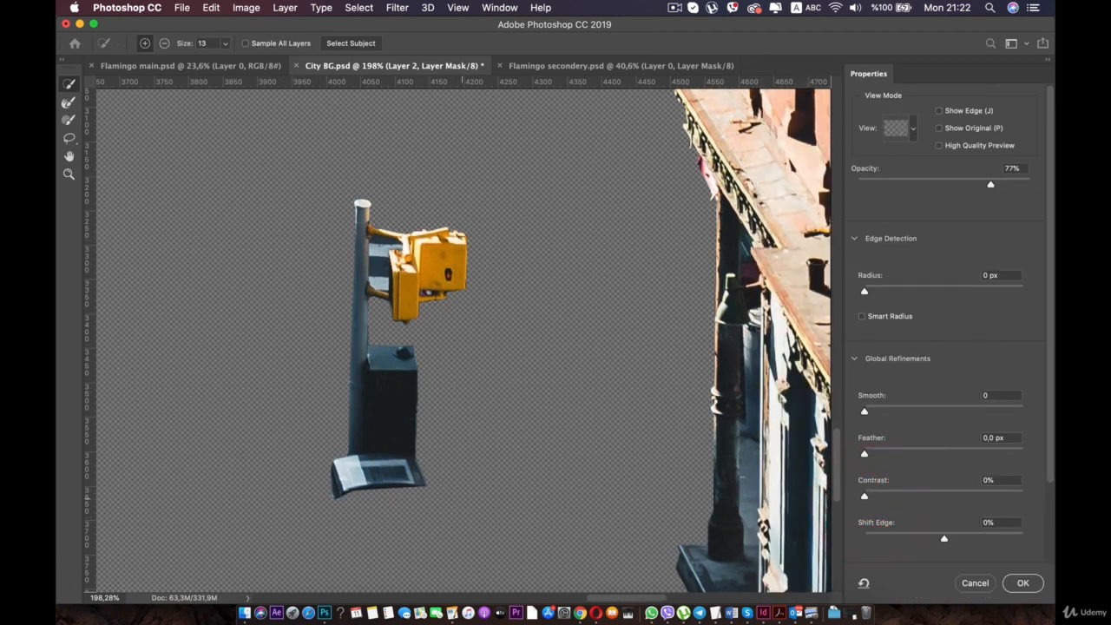
{"action": "key", "text": "super+plus"}
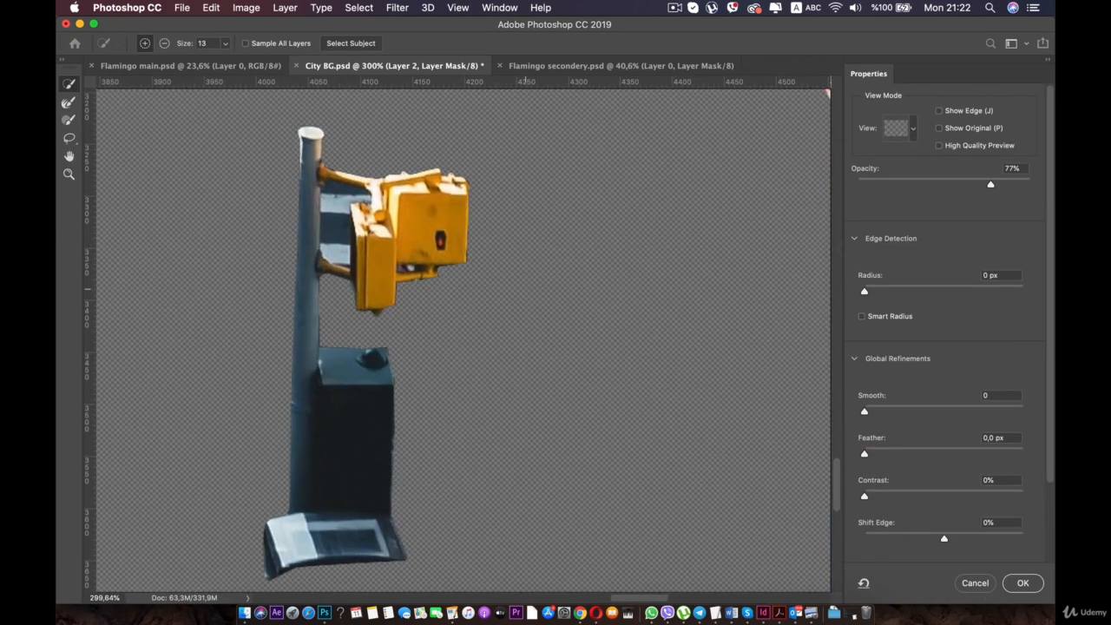
{"action": "left_click_drag", "start_coordinate": [865, 293], "coordinate": [875, 296]}
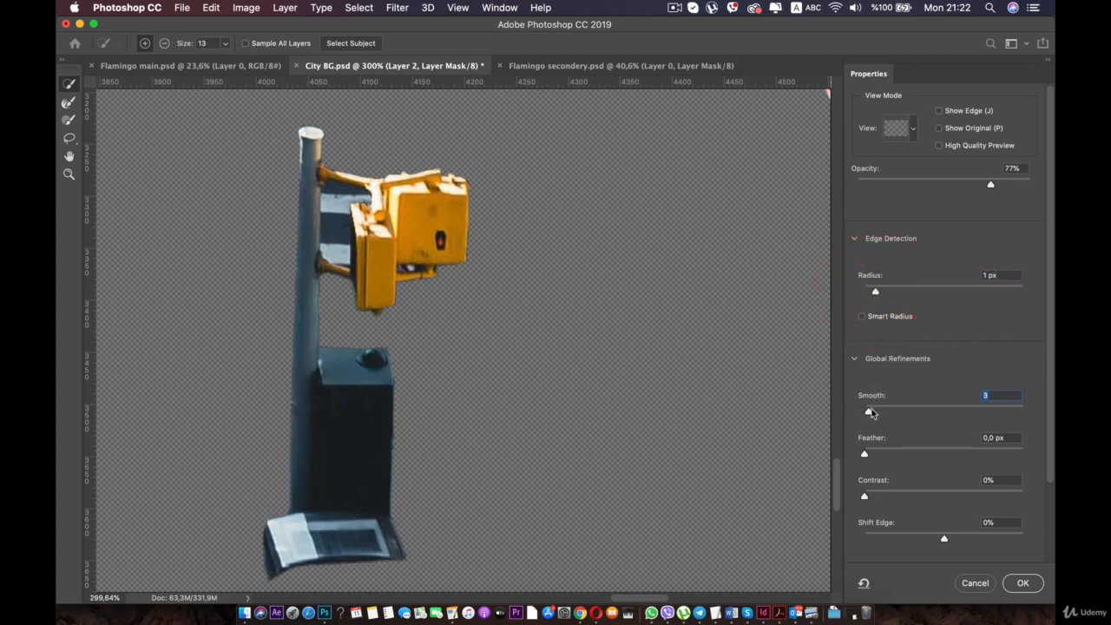
{"action": "left_click", "coordinate": [1024, 582]}
{"action": "scroll", "coordinate": [844, 471], "scroll_direction": "down", "scroll_amount": 3}
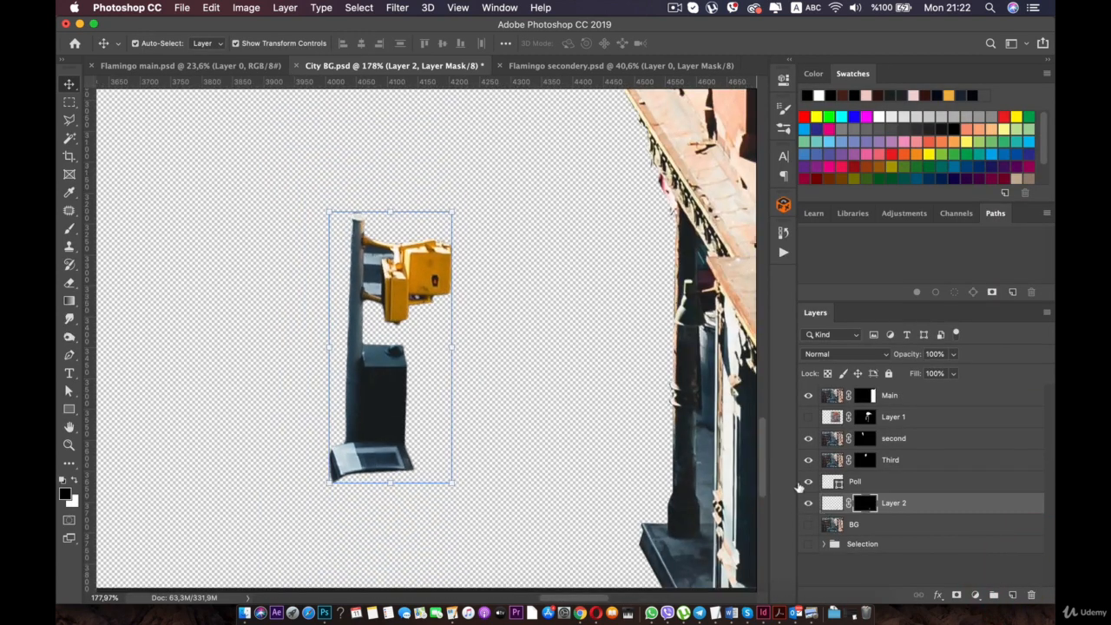
Step: Move the Poll shape layer into the Selection group and make the BG layer visible again
{"action": "double_click", "coordinate": [855, 479]}
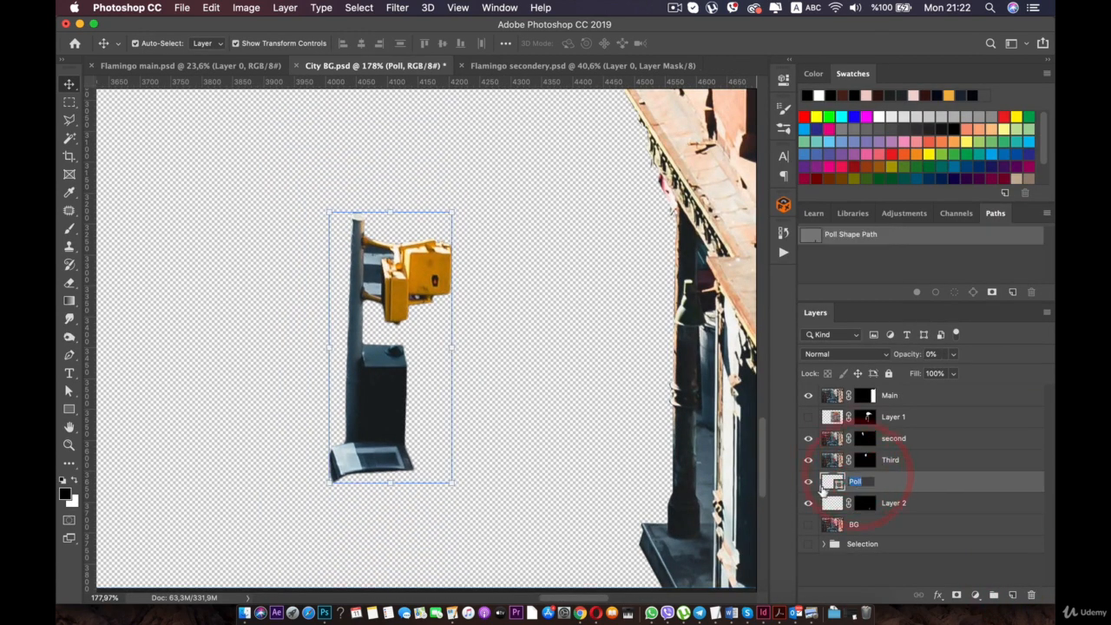
{"action": "left_click_drag", "start_coordinate": [813, 488], "coordinate": [858, 547]}
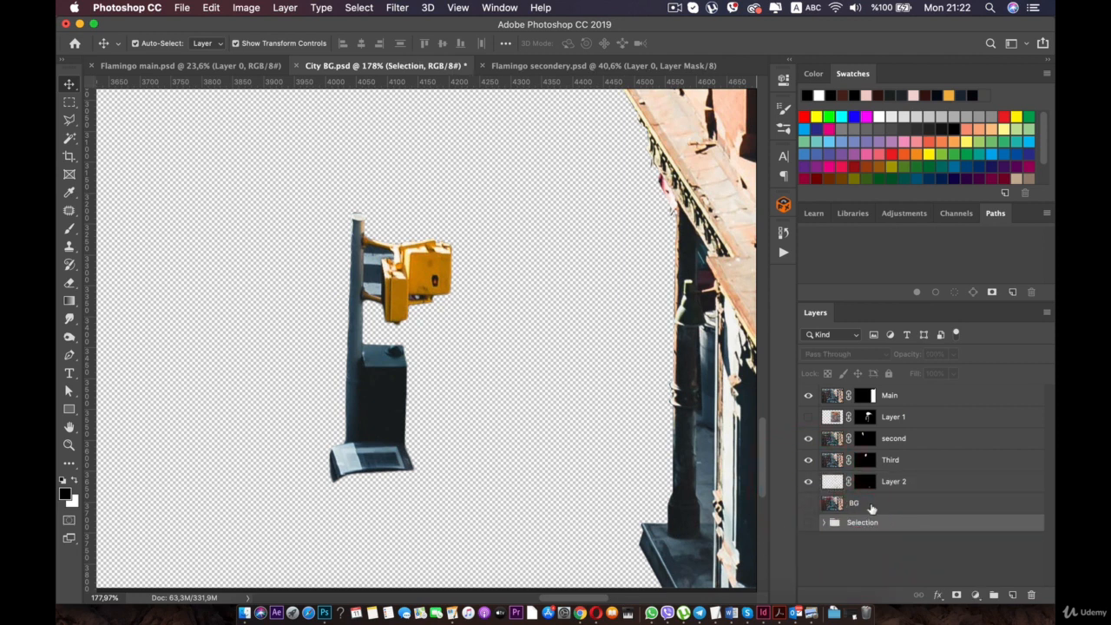
{"action": "left_click", "coordinate": [872, 506]}
{"action": "left_click", "coordinate": [808, 504]}
Step: Hide Layer 2 and check the traffic light area against the original street background
{"action": "scroll", "coordinate": [763, 469], "scroll_direction": "down", "scroll_amount": 5}
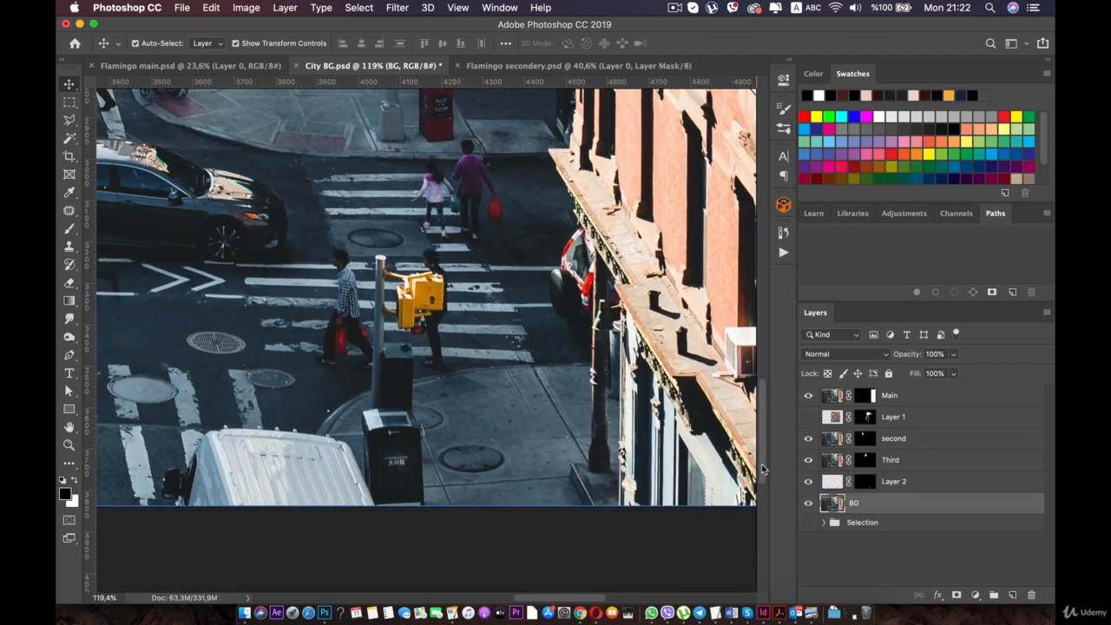
{"action": "key", "text": "space"}
{"action": "left_click_drag", "start_coordinate": [401, 344], "coordinate": [455, 413]}
{"action": "scroll", "coordinate": [434, 344], "scroll_direction": "up", "scroll_amount": 3}
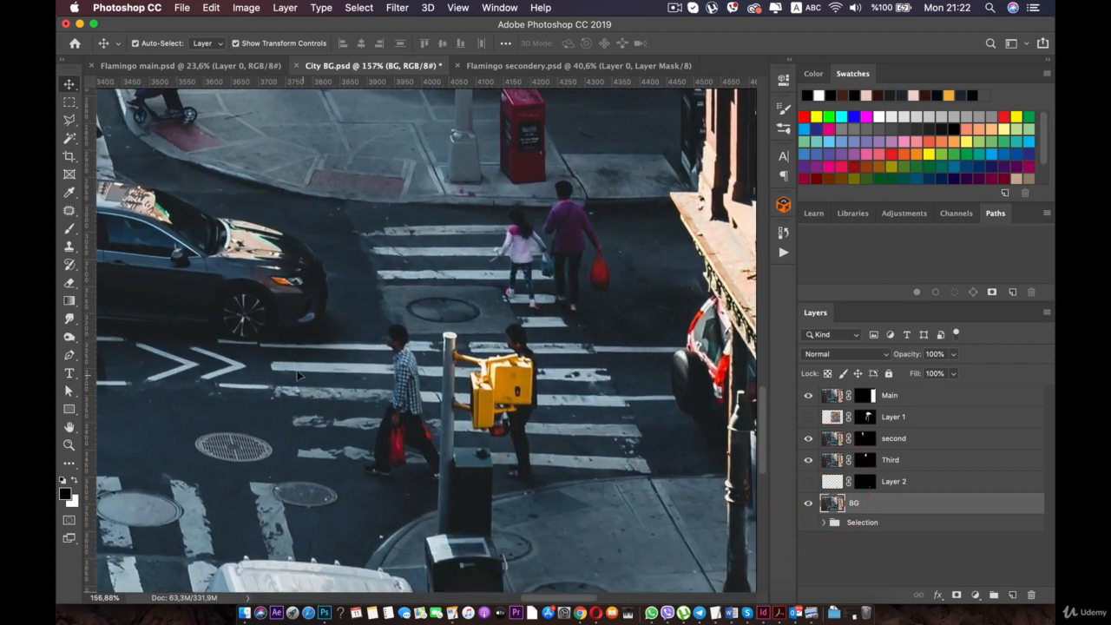
Step: Examine the crosswalk on the BG layer around the traffic light and the nearby pedestrians
{"action": "scroll", "coordinate": [432, 345], "scroll_direction": "up", "scroll_amount": 2}
{"action": "key", "text": "space"}
{"action": "left_click_drag", "start_coordinate": [567, 425], "coordinate": [402, 333]}
{"action": "left_click", "coordinate": [886, 507]}
{"action": "scroll", "coordinate": [486, 378], "scroll_direction": "up", "scroll_amount": 2}
{"action": "key", "text": "space"}
{"action": "scroll", "coordinate": [402, 334], "scroll_direction": "up", "scroll_amount": 3}
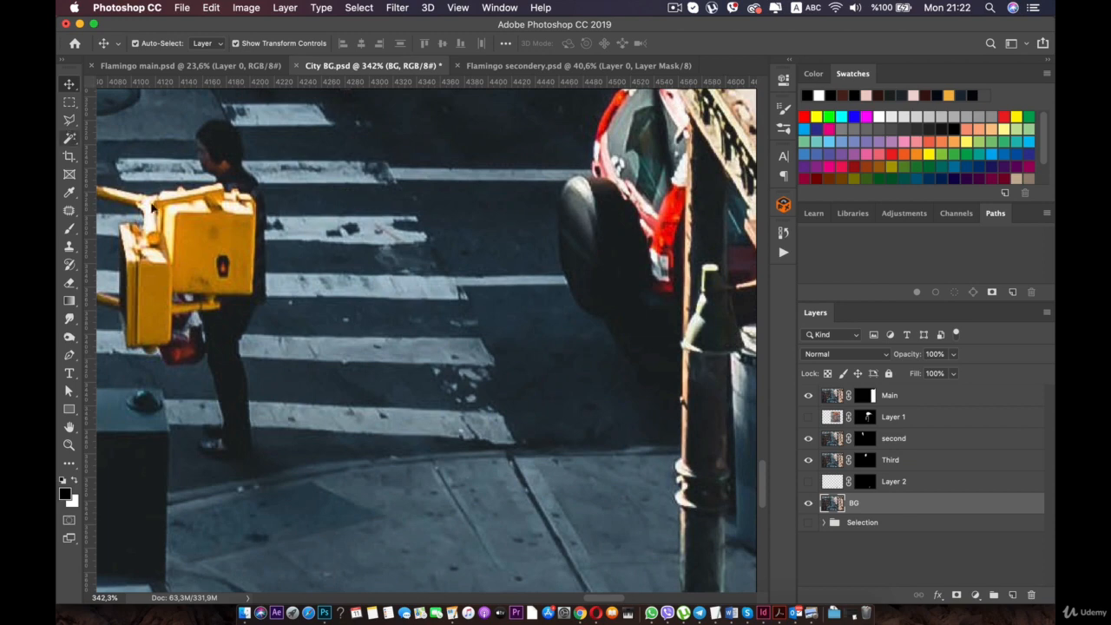
{"action": "scroll", "coordinate": [219, 253], "scroll_direction": "down", "scroll_amount": 3}
{"action": "key", "text": "space"}
{"action": "left_click_drag", "start_coordinate": [216, 251], "coordinate": [278, 274]}
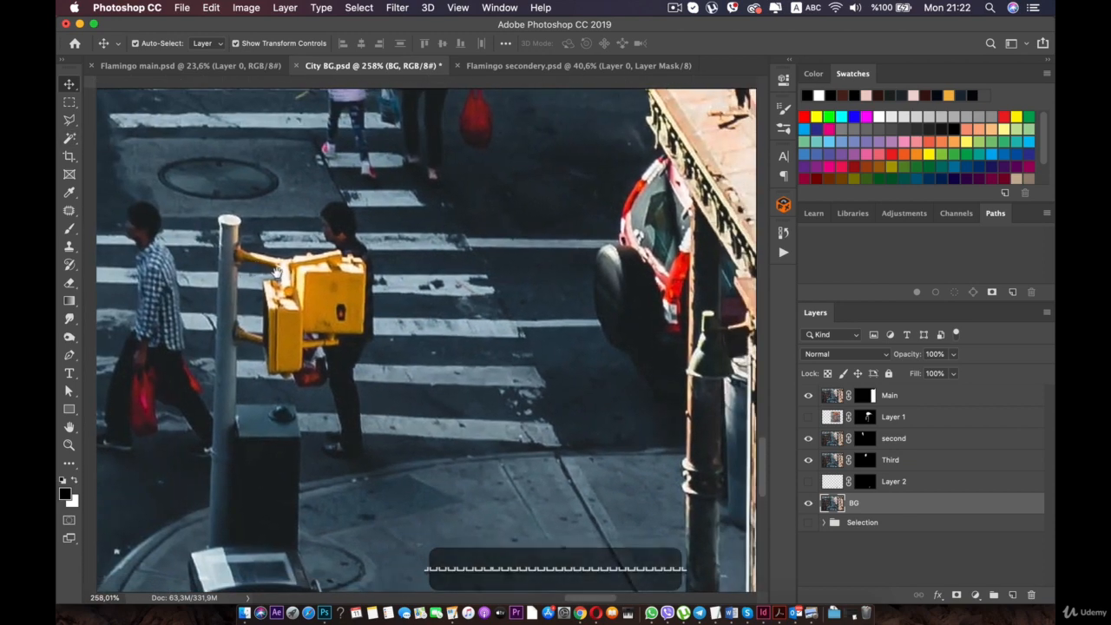
Step: Outline the clear crosswalk stripes just right of the traffic light with the Polygonal Lasso, down to the curb
{"action": "left_click", "coordinate": [69, 120]}
{"action": "scroll", "coordinate": [431, 327], "scroll_direction": "down", "scroll_amount": 3}
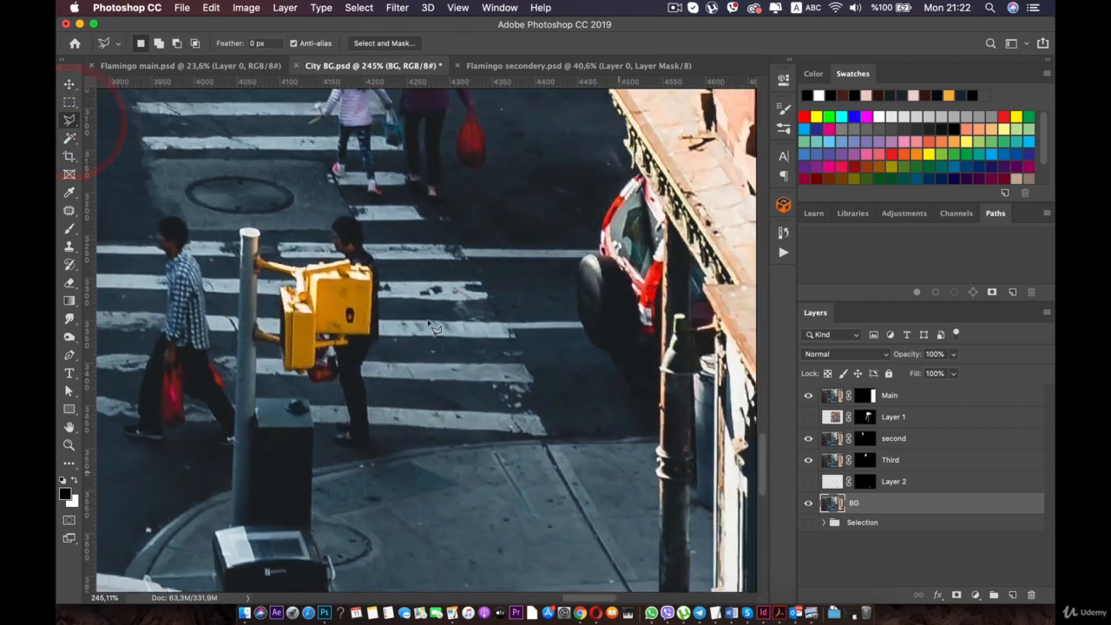
{"action": "scroll", "coordinate": [432, 327], "scroll_direction": "down", "scroll_amount": 1}
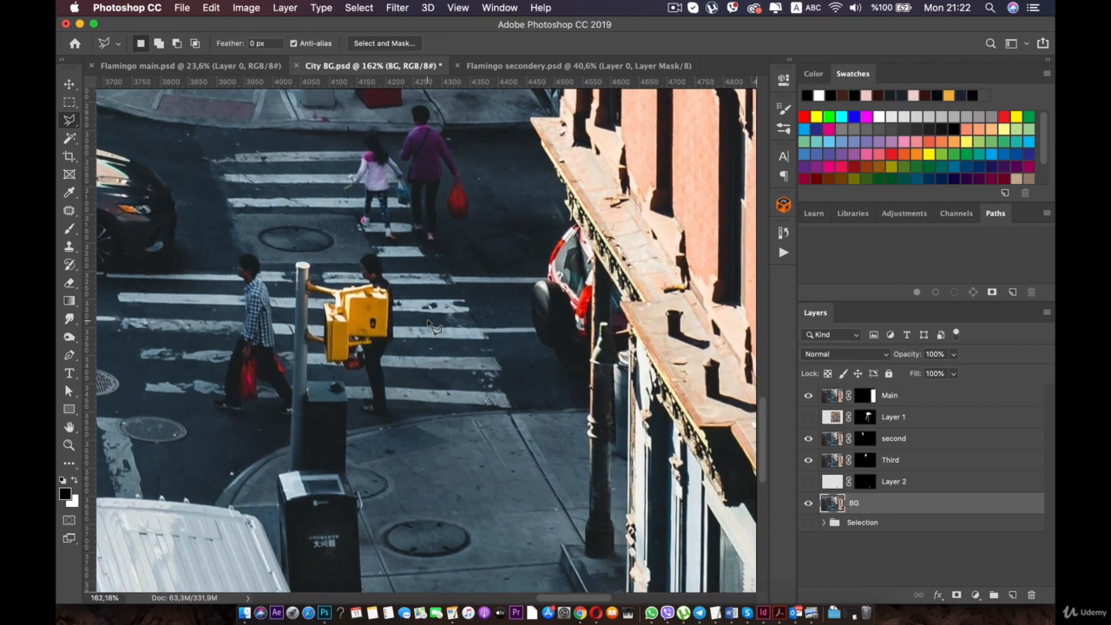
{"action": "scroll", "coordinate": [432, 328], "scroll_direction": "up", "scroll_amount": 3}
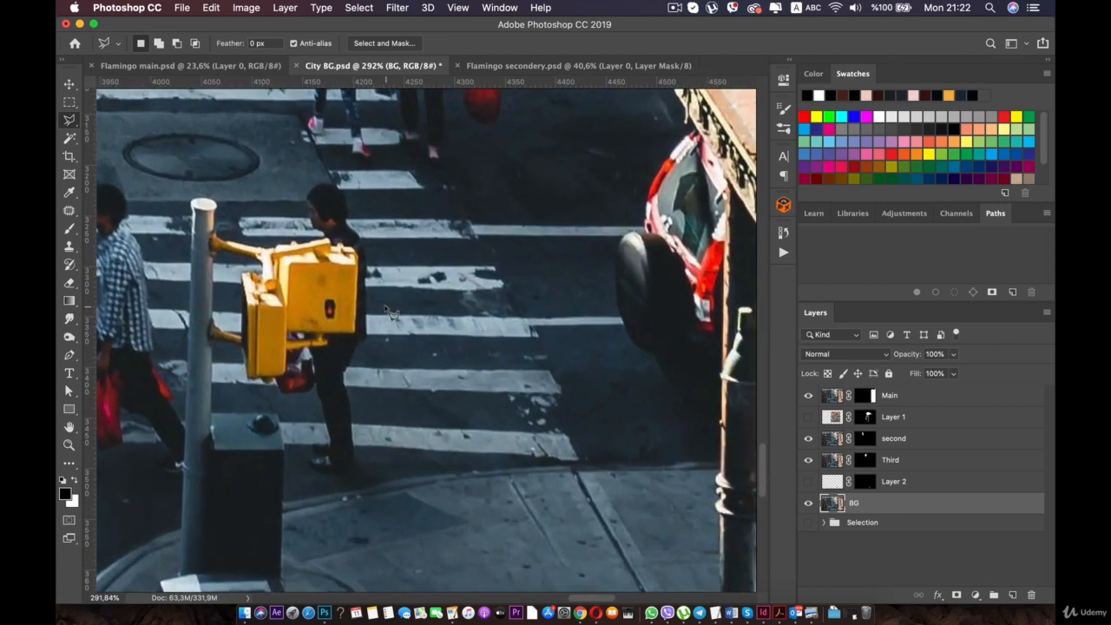
{"action": "left_click", "coordinate": [379, 305]}
{"action": "left_click", "coordinate": [528, 308]}
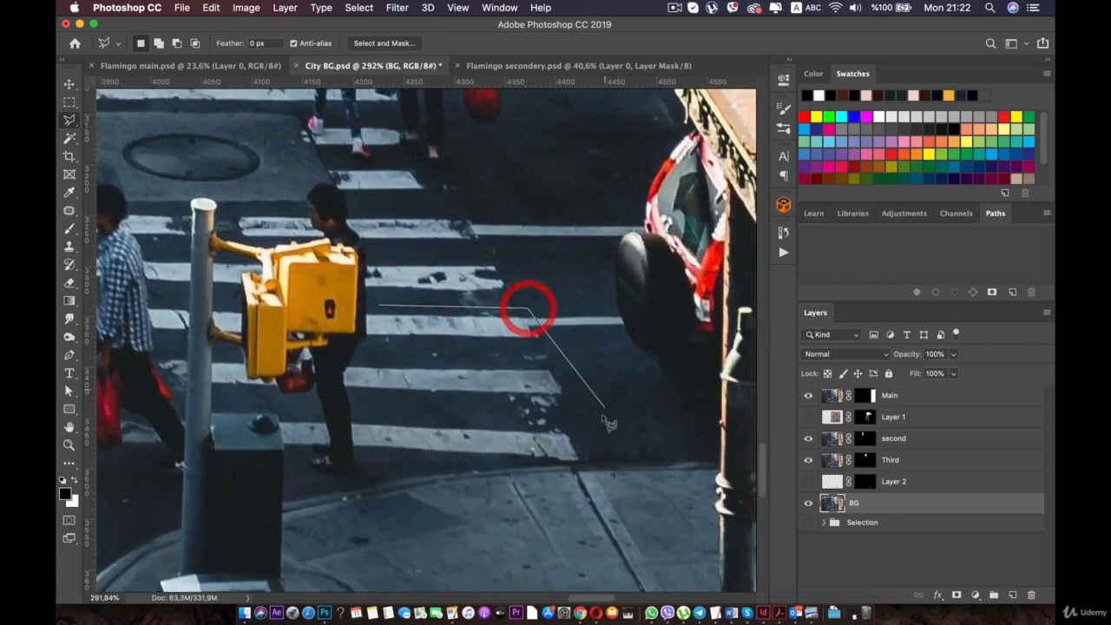
{"action": "left_click", "coordinate": [602, 469]}
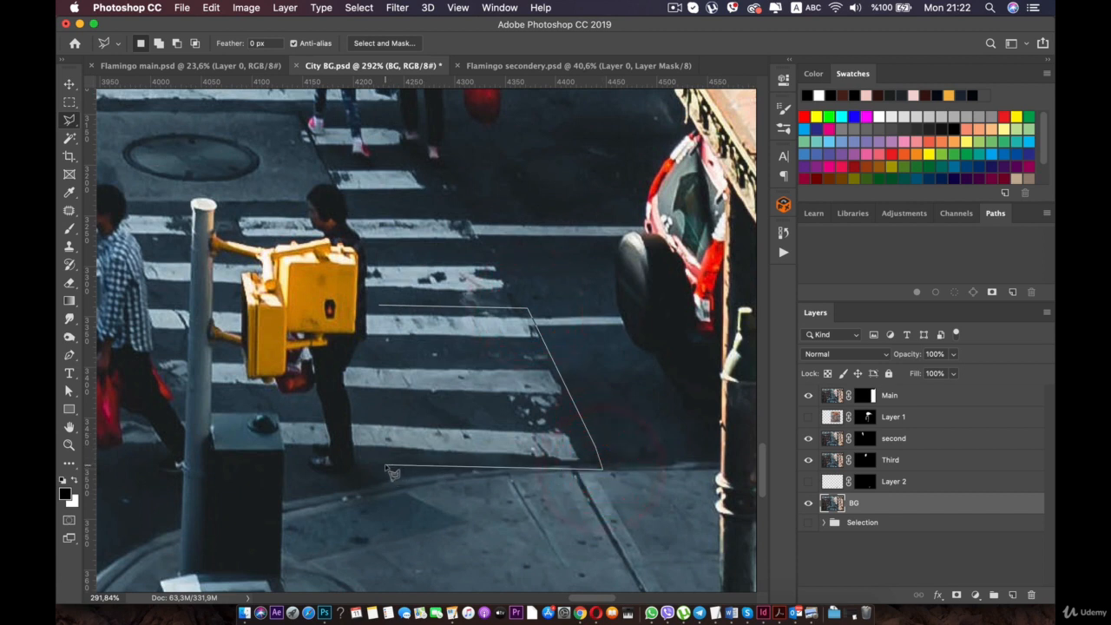
{"action": "left_click", "coordinate": [381, 306]}
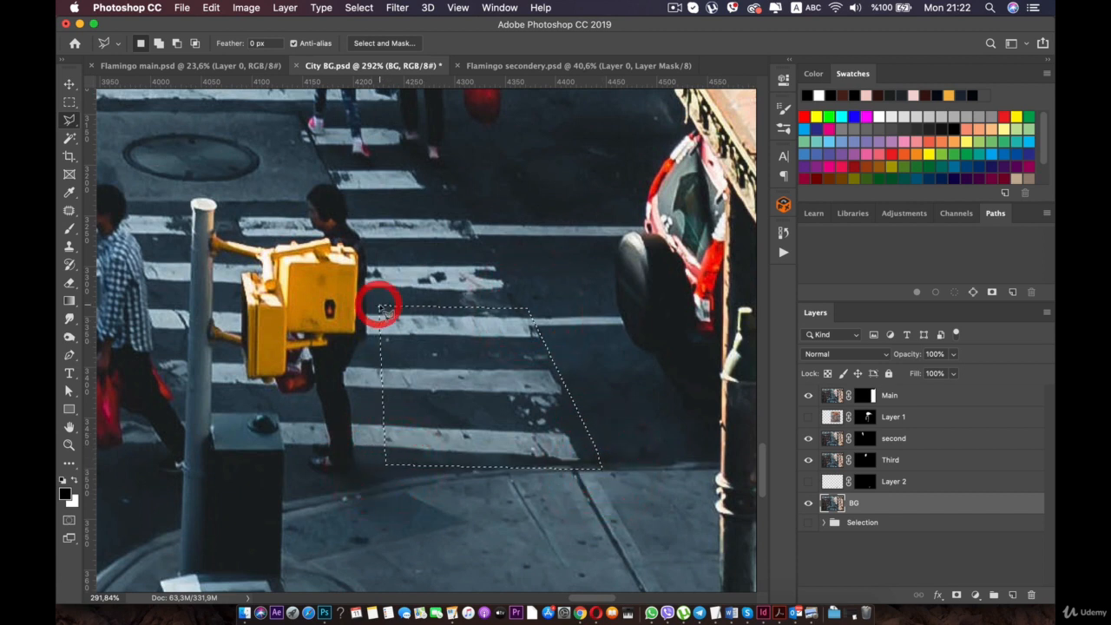
Step: Copy the selected crosswalk stripes from BG onto a new layer and move them over the lower traffic light and pedestrian's legs
{"action": "left_click", "coordinate": [68, 85]}
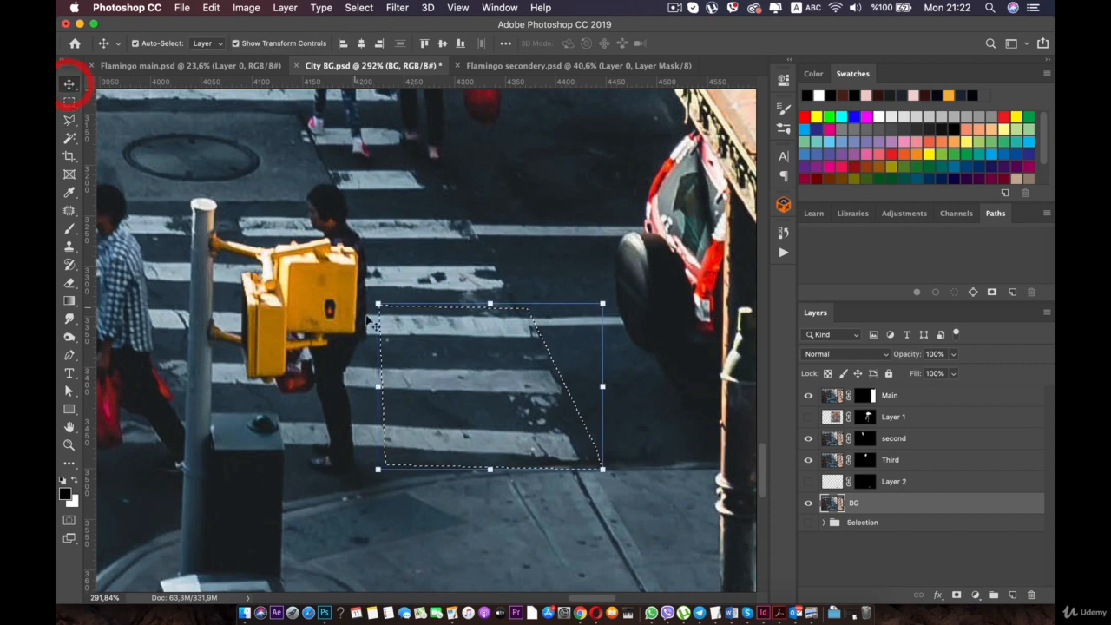
{"action": "key", "text": "super+j"}
{"action": "left_click", "coordinate": [882, 510]}
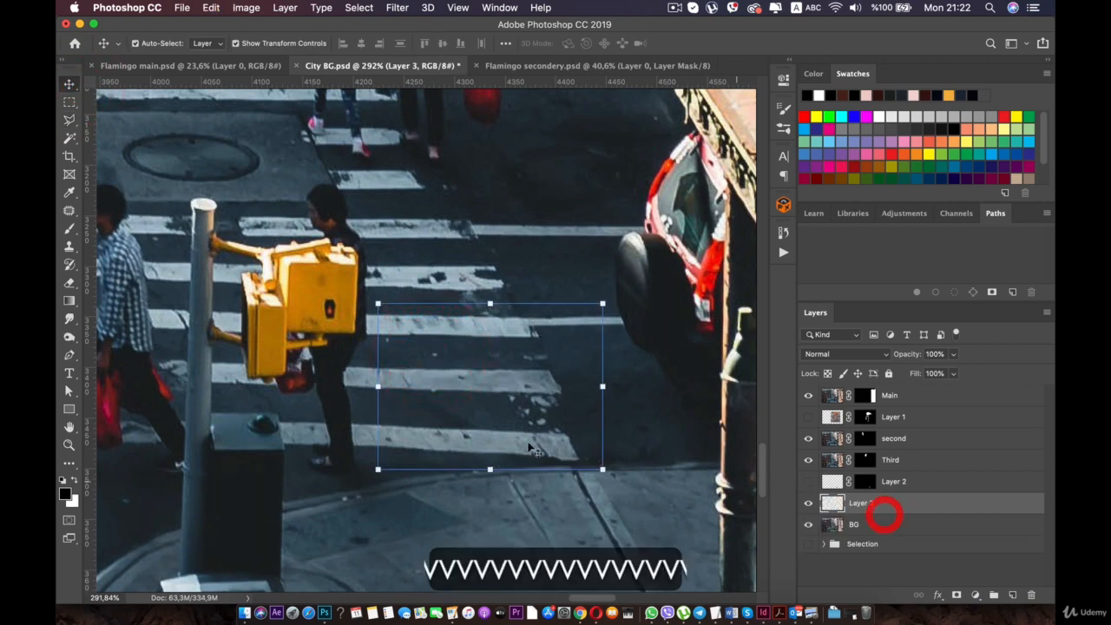
{"action": "scroll", "coordinate": [404, 415], "scroll_direction": "down", "scroll_amount": 1}
{"action": "scroll", "coordinate": [405, 415], "scroll_direction": "down", "scroll_amount": 1}
{"action": "left_click_drag", "start_coordinate": [404, 415], "coordinate": [364, 318]}
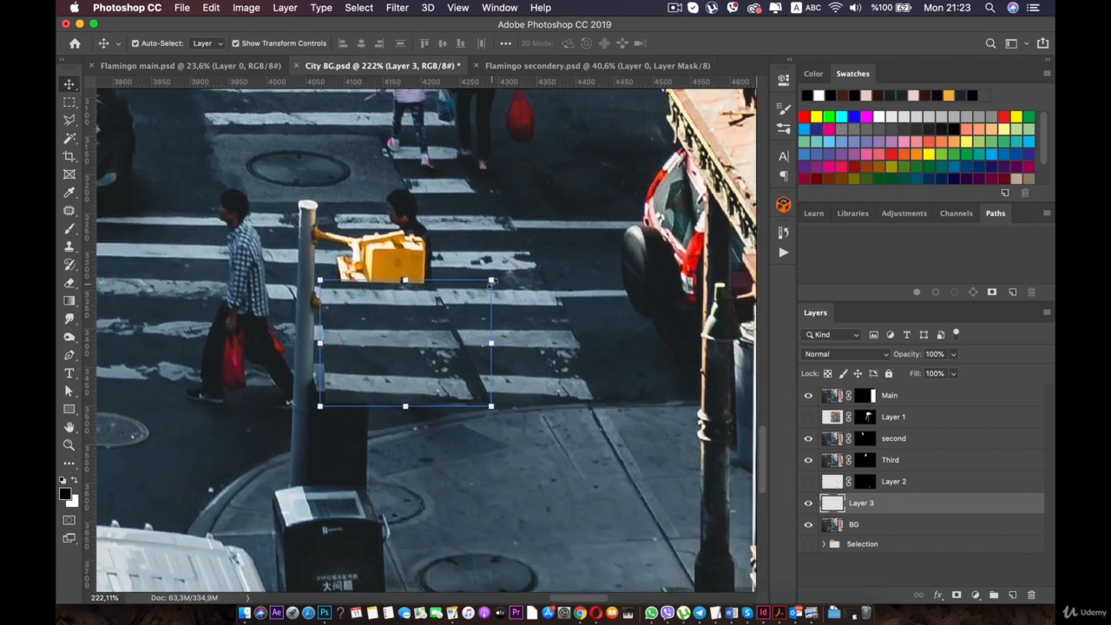
Step: Distort the crosswalk patch corner by corner to about 144% width and 104% height, covering the pole and aligning the stripes
{"action": "key", "text": "super"}
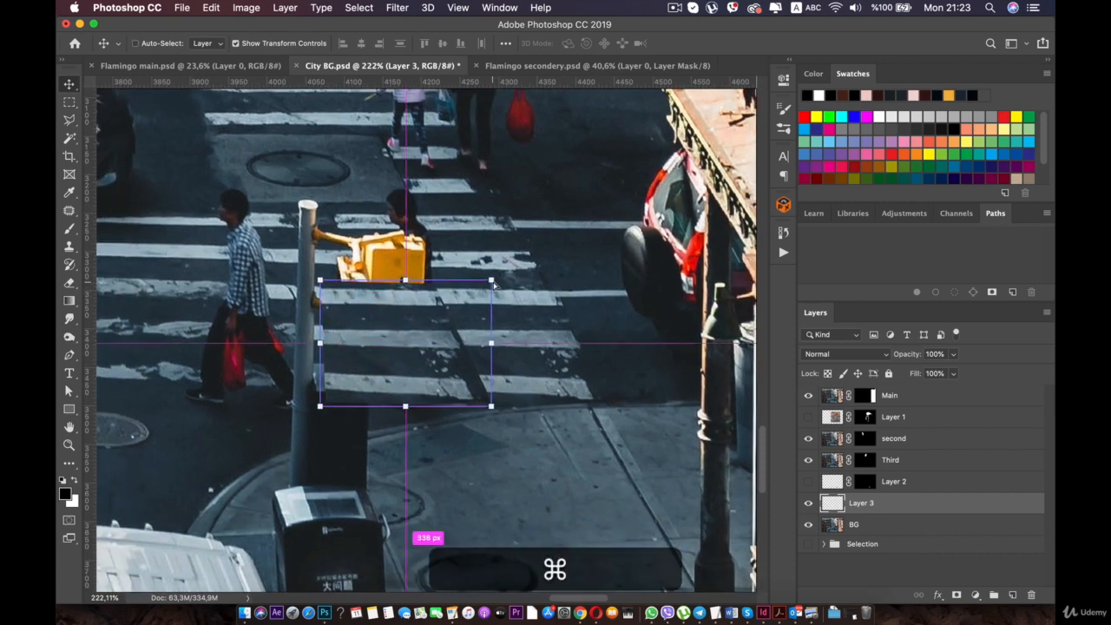
{"action": "mouse_move", "coordinate": [492, 282]}
{"action": "left_mouse_down"}
{"action": "mouse_move", "coordinate": [480, 261]}
{"action": "mouse_move", "coordinate": [491, 273]}
{"action": "left_mouse_up"}
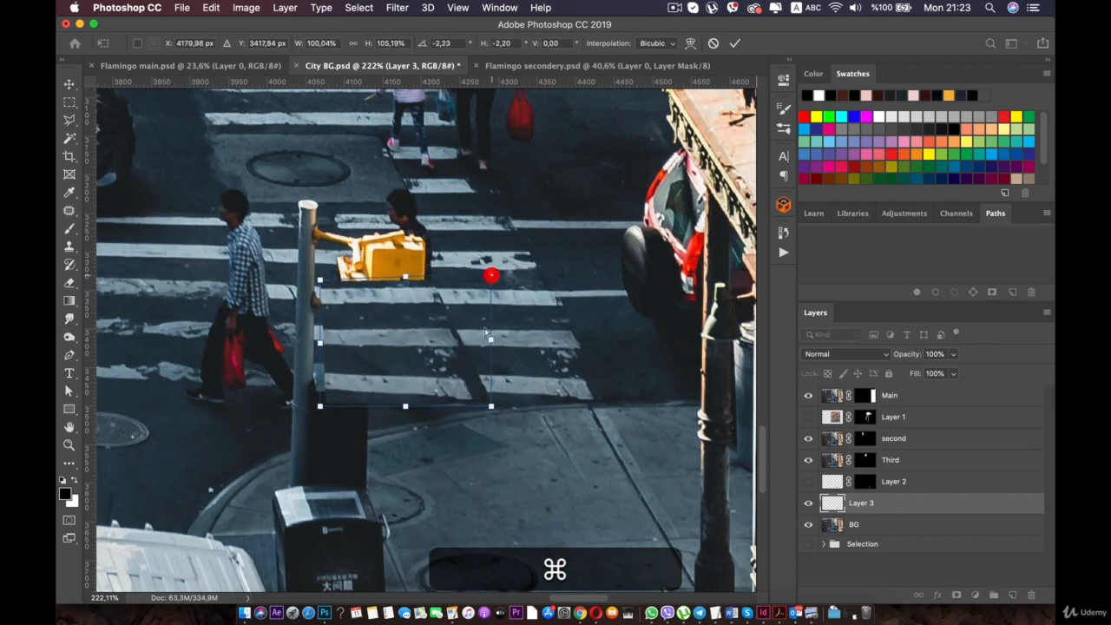
{"action": "left_click_drag", "start_coordinate": [492, 406], "coordinate": [486, 393]}
{"action": "left_click_drag", "start_coordinate": [325, 410], "coordinate": [245, 406]}
{"action": "left_click_drag", "start_coordinate": [320, 280], "coordinate": [272, 275]}
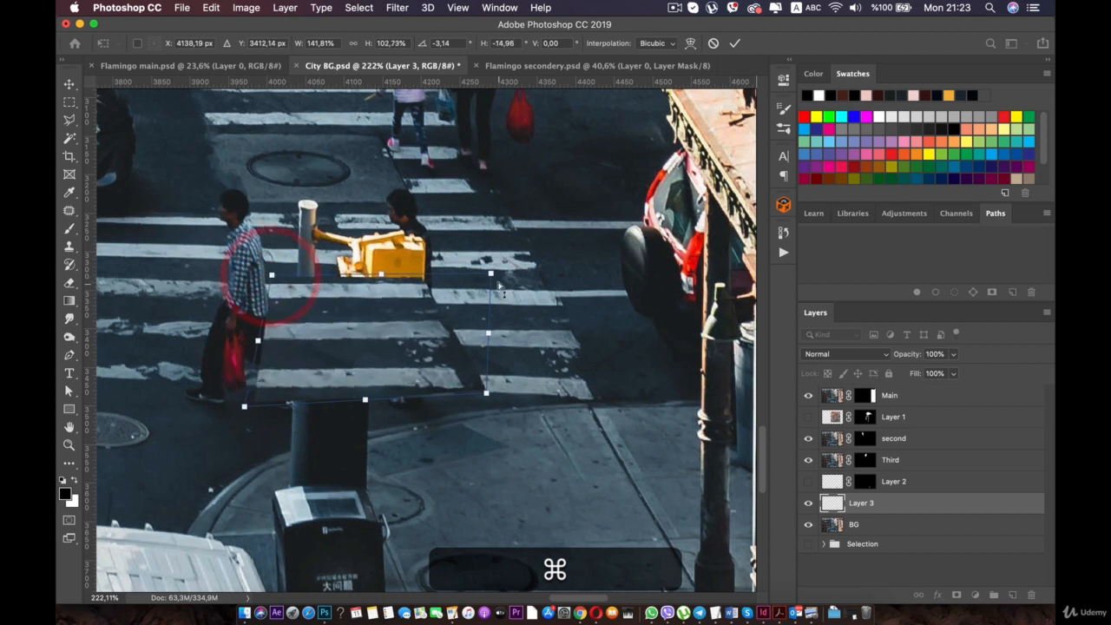
{"action": "left_click_drag", "start_coordinate": [487, 330], "coordinate": [491, 338]}
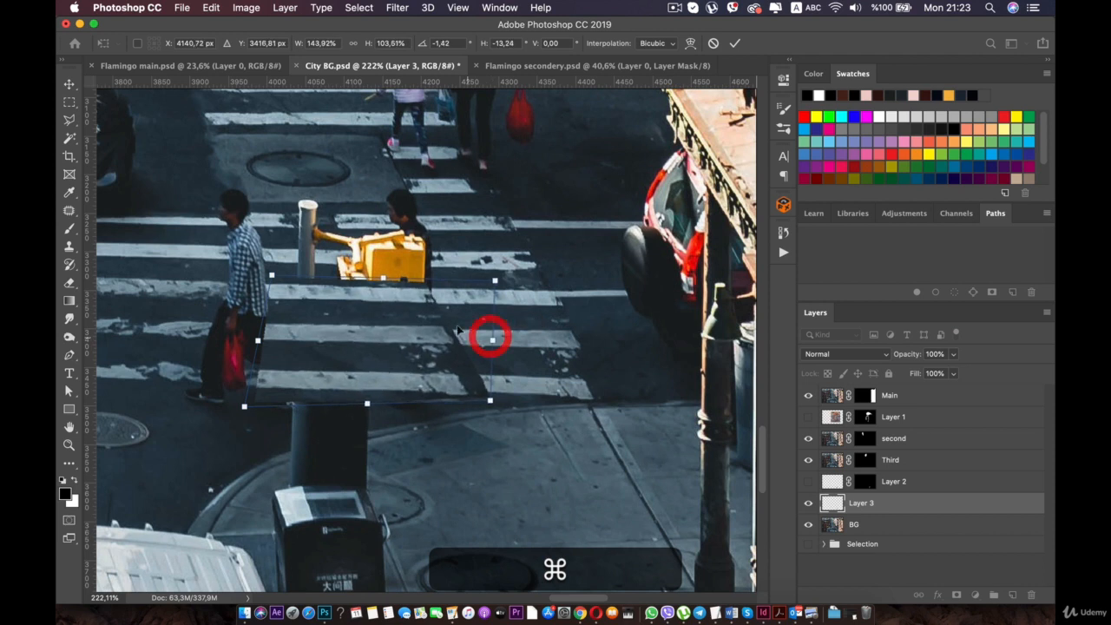
Step: Warp the crosswalk patch's corners and side handle slightly so its stripes follow the surrounding ones, and apply the transform
{"action": "right_click", "coordinate": [495, 280]}
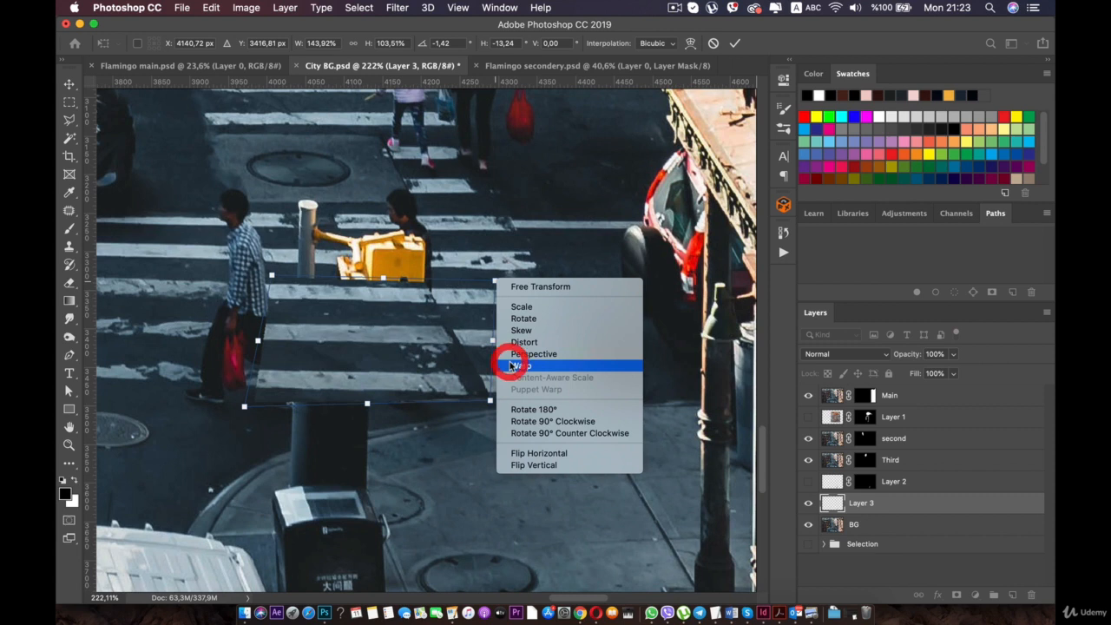
{"action": "left_click", "coordinate": [519, 365]}
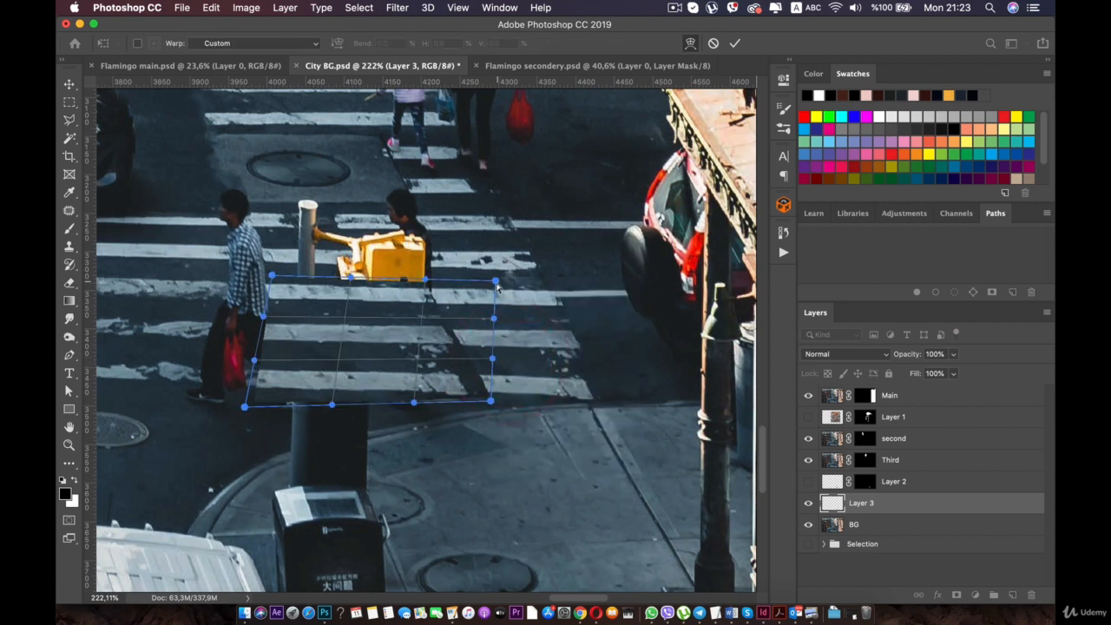
{"action": "mouse_move", "coordinate": [495, 281]}
{"action": "left_mouse_down"}
{"action": "mouse_move", "coordinate": [499, 267]}
{"action": "mouse_move", "coordinate": [494, 278]}
{"action": "left_mouse_up"}
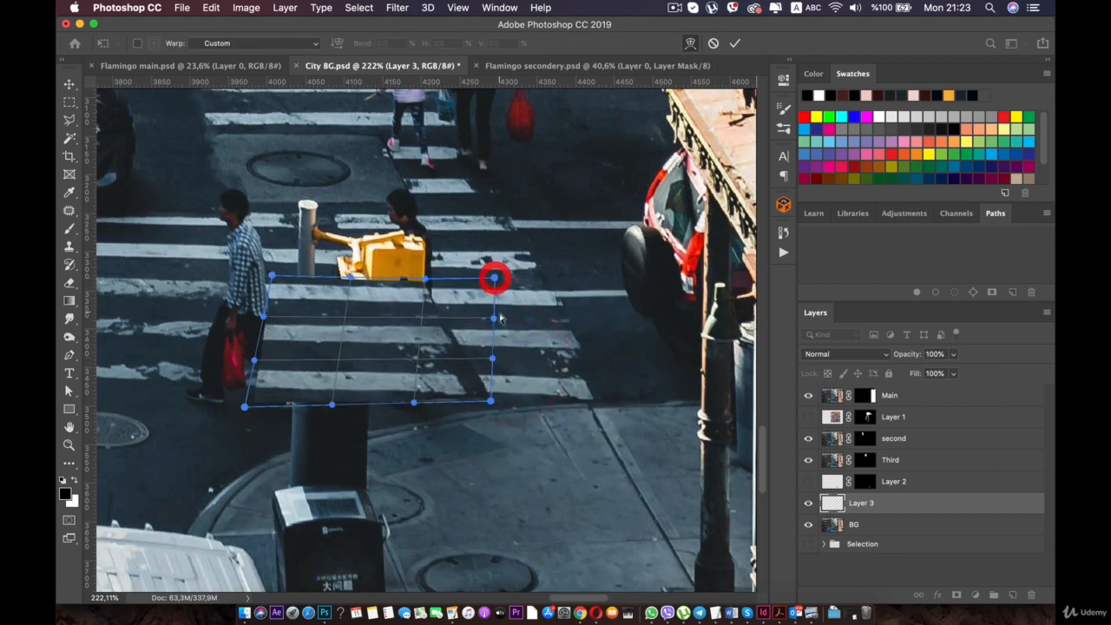
{"action": "left_click_drag", "start_coordinate": [495, 320], "coordinate": [496, 323]}
{"action": "left_click_drag", "start_coordinate": [491, 400], "coordinate": [487, 396]}
{"action": "left_click_drag", "start_coordinate": [245, 406], "coordinate": [237, 396]}
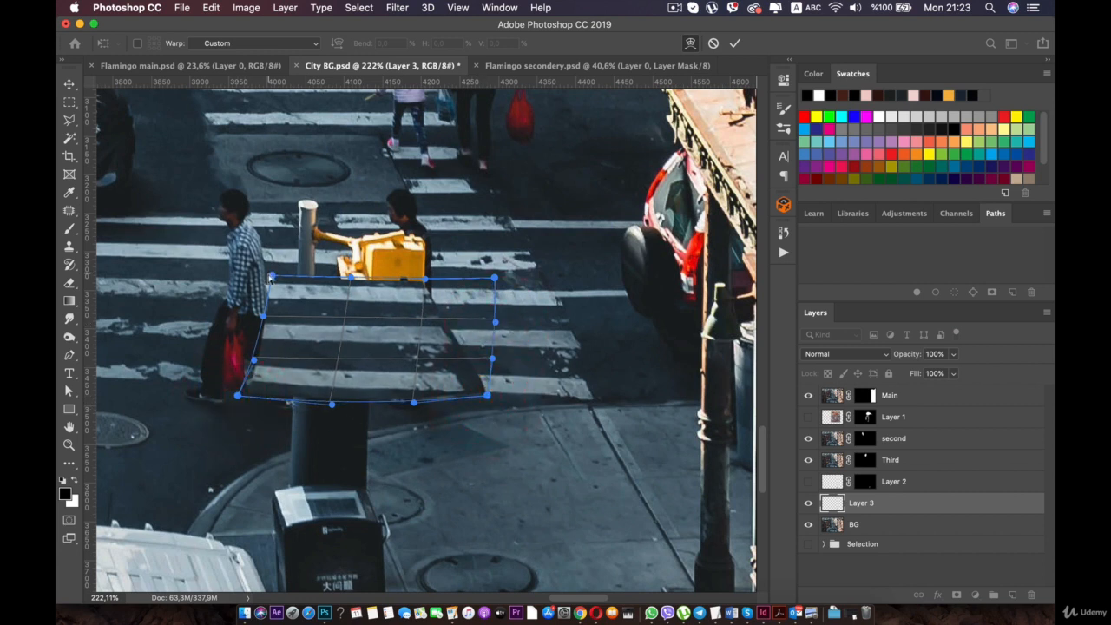
{"action": "left_click_drag", "start_coordinate": [271, 277], "coordinate": [268, 276]}
{"action": "key", "text": "super+plus"}
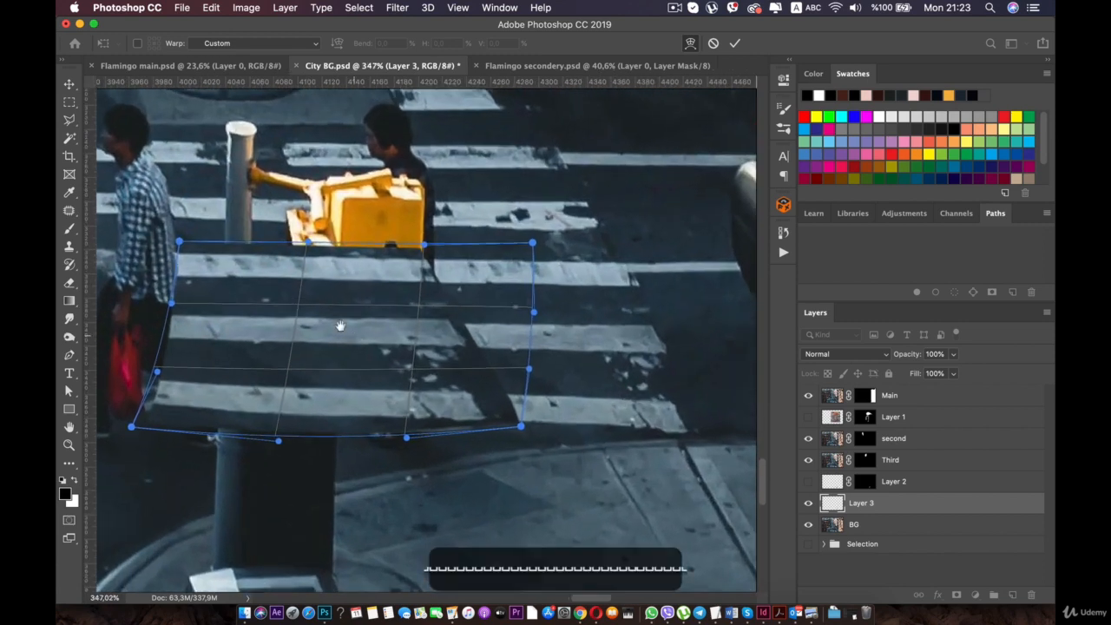
{"action": "left_click_drag", "start_coordinate": [340, 325], "coordinate": [421, 297]}
{"action": "left_click", "coordinate": [69, 84]}
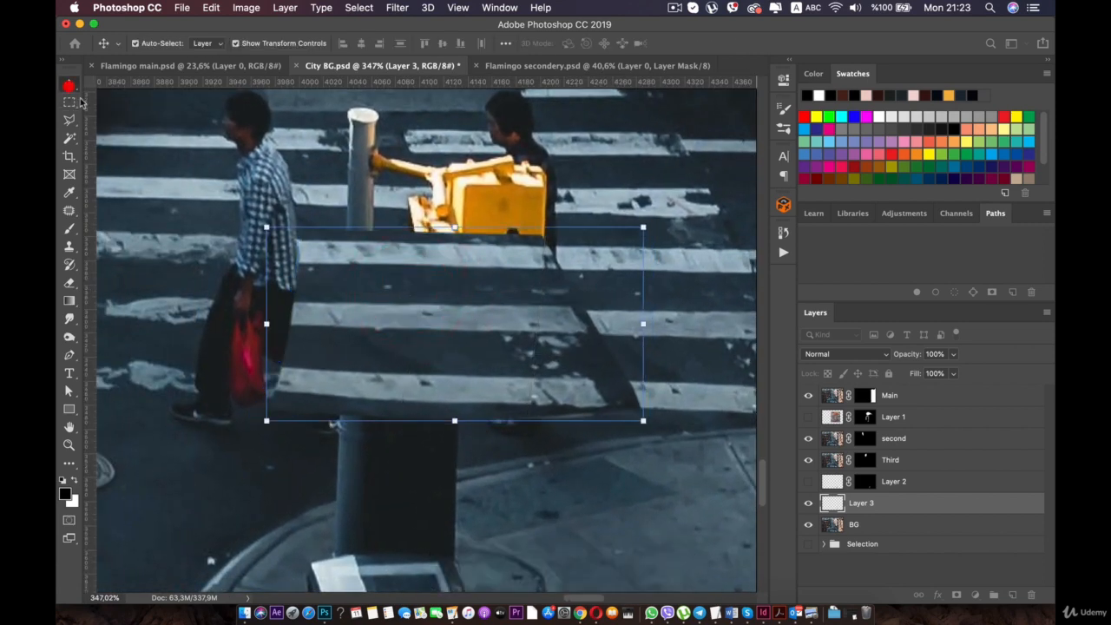
Step: Add a layer mask to Layer 3 and fade the patch's lower edge with a 97 px soft black brush at 54% opacity
{"action": "left_click", "coordinate": [847, 506]}
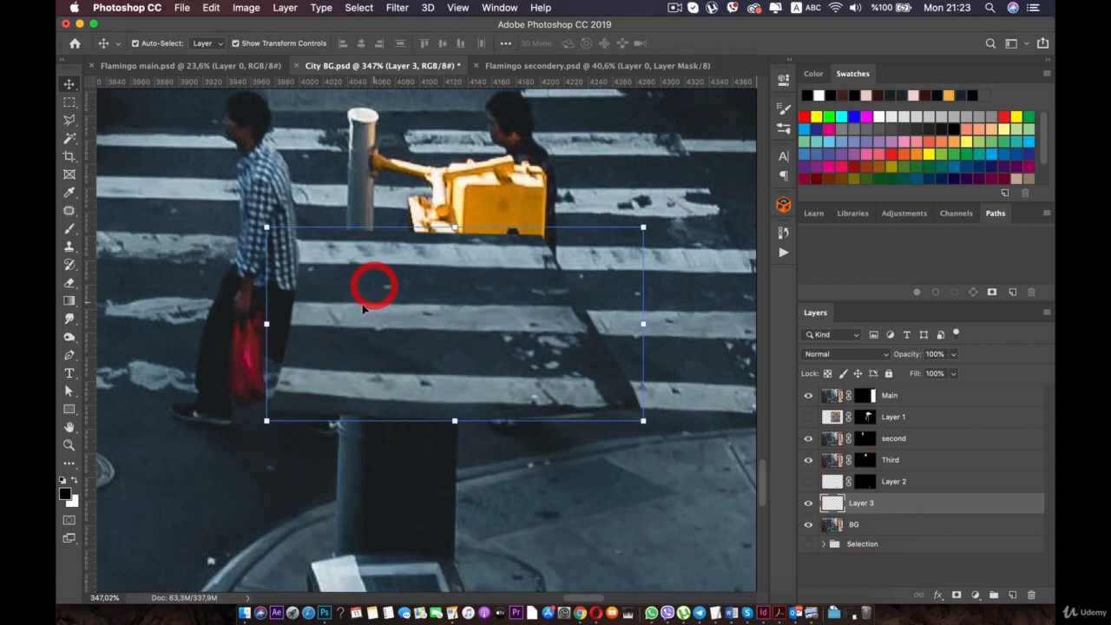
{"action": "left_click_drag", "start_coordinate": [373, 290], "coordinate": [328, 282]}
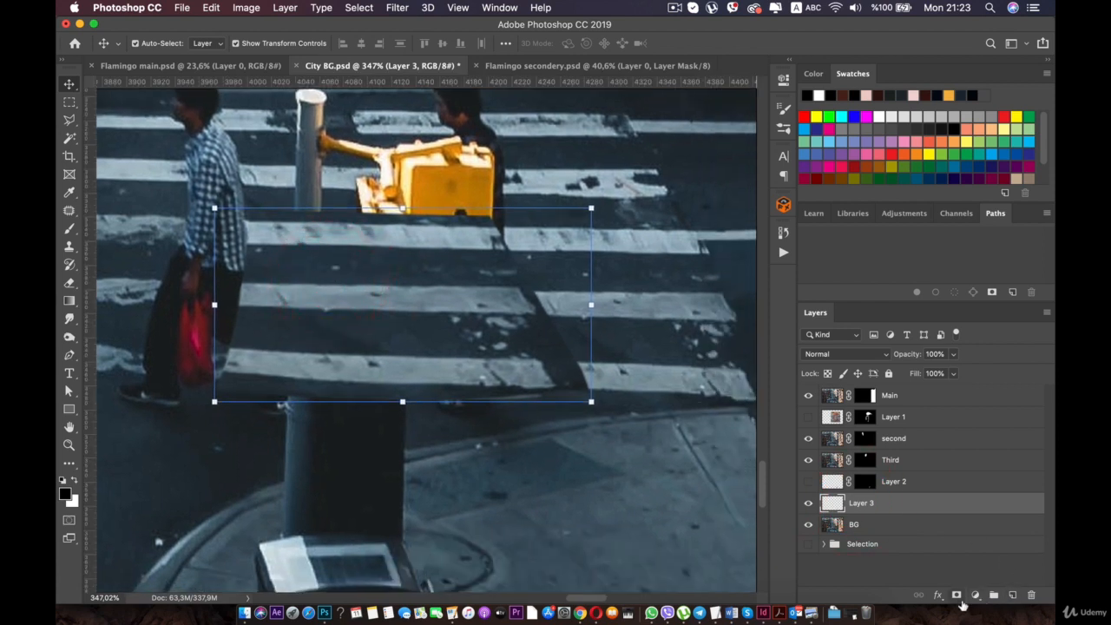
{"action": "left_click", "coordinate": [958, 597]}
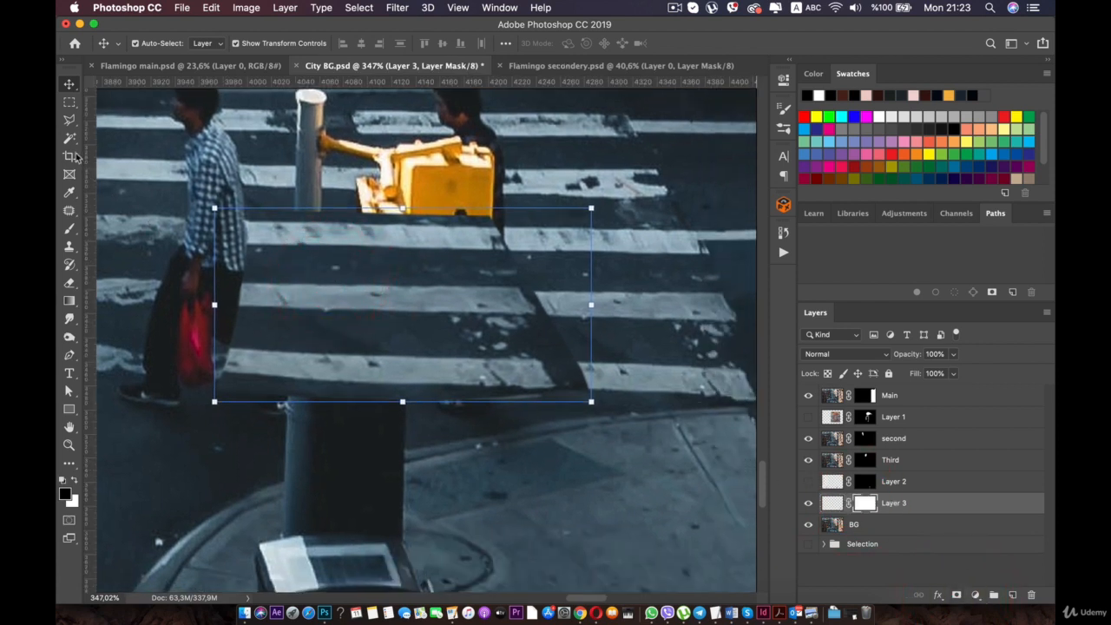
{"action": "left_click", "coordinate": [69, 226]}
{"action": "mouse_move", "coordinate": [454, 393]}
{"action": "left_mouse_down"}
{"action": "mouse_move", "coordinate": [561, 392]}
{"action": "mouse_move", "coordinate": [476, 397]}
{"action": "mouse_move", "coordinate": [510, 403]}
{"action": "mouse_move", "coordinate": [621, 391]}
{"action": "left_mouse_up"}
{"action": "right_click", "coordinate": [620, 389]}
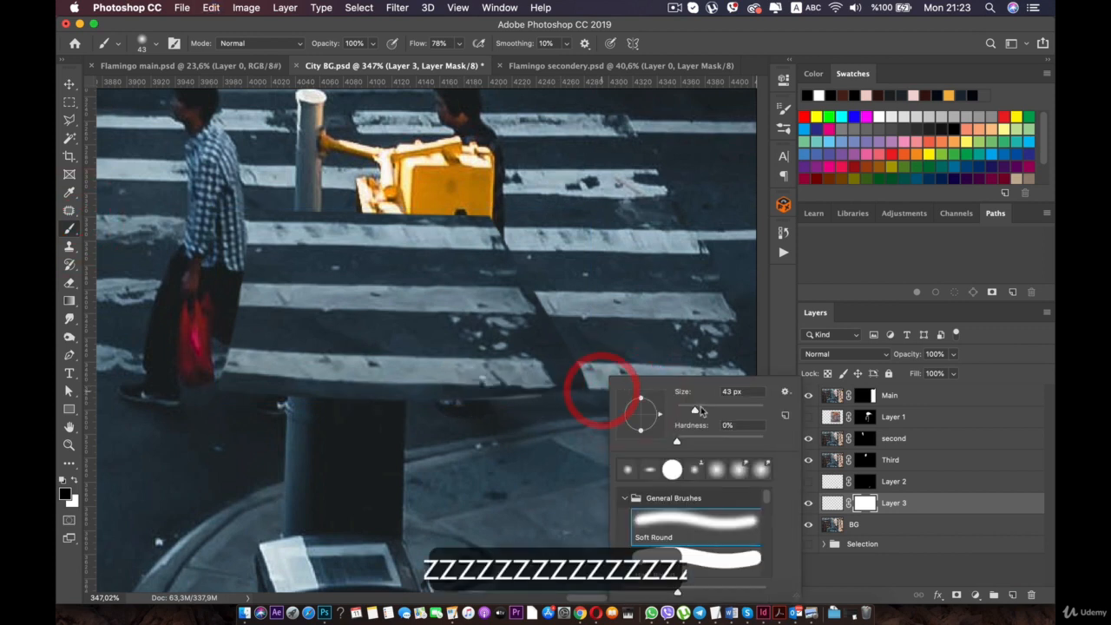
{"action": "left_click_drag", "start_coordinate": [701, 407], "coordinate": [719, 406]}
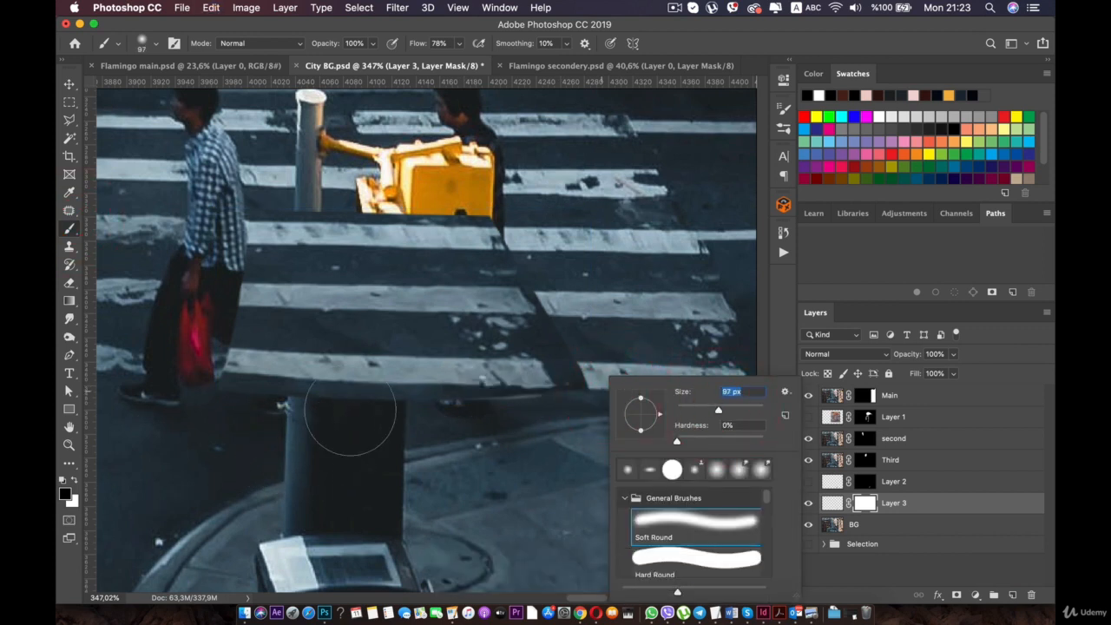
{"action": "left_click_drag", "start_coordinate": [372, 44], "coordinate": [334, 85]}
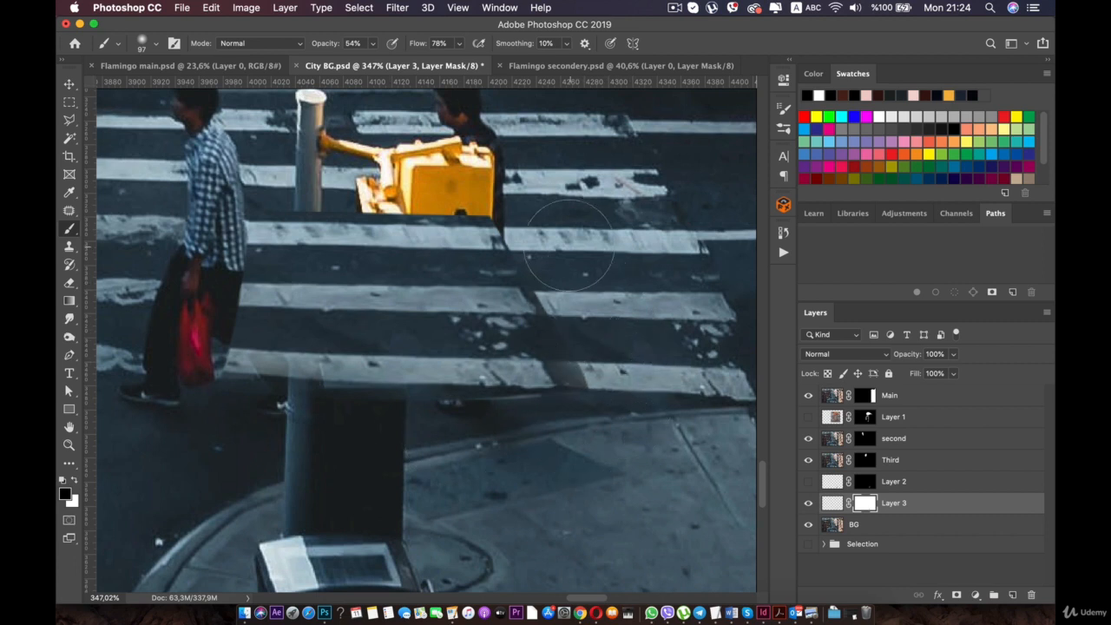
Step: Stretch the Layer 3 patch toward the right to about 131% width and brush its right edge away on the mask
{"action": "key", "text": "v"}
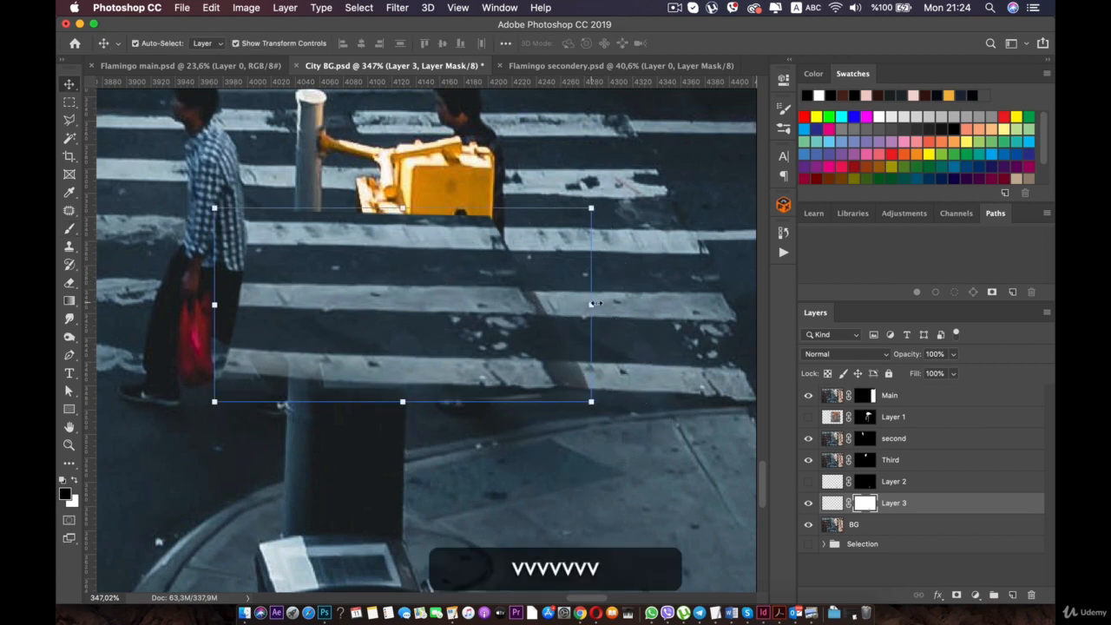
{"action": "left_click_drag", "start_coordinate": [593, 304], "coordinate": [710, 298]}
{"action": "key", "text": "super+z"}
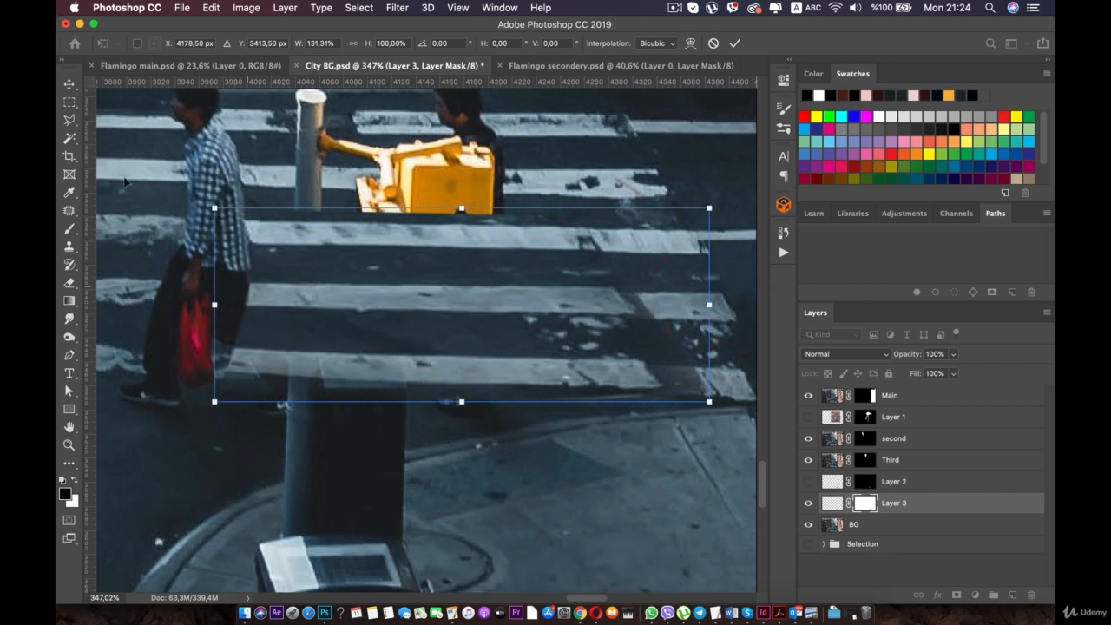
{"action": "left_click", "coordinate": [69, 228]}
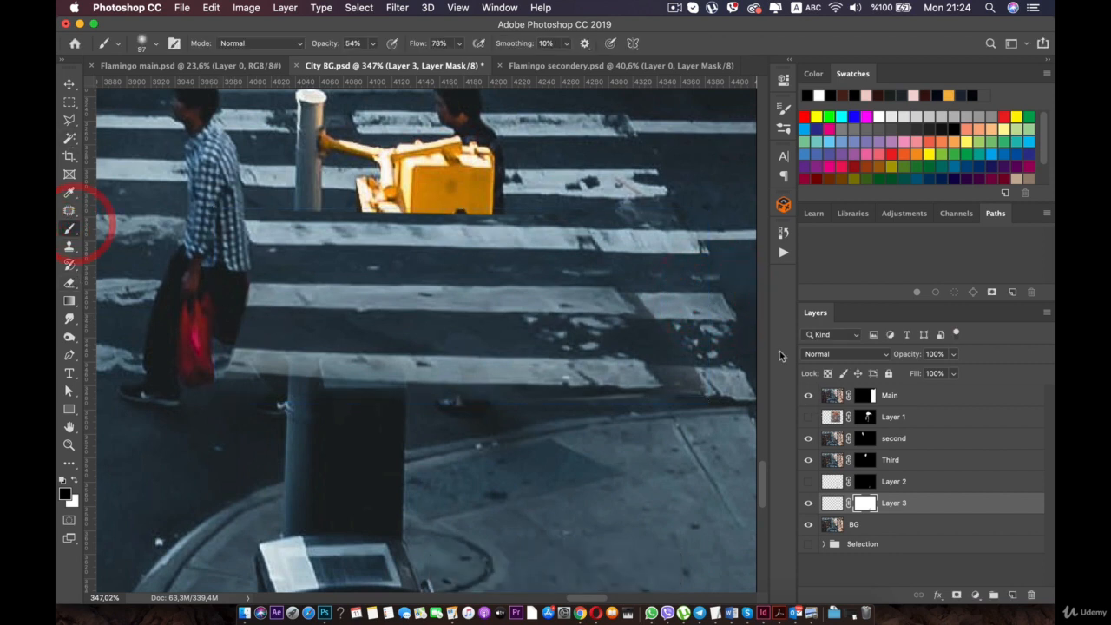
{"action": "mouse_move", "coordinate": [674, 261]}
{"action": "left_mouse_down"}
{"action": "mouse_move", "coordinate": [722, 363]}
{"action": "mouse_move", "coordinate": [676, 295]}
{"action": "mouse_move", "coordinate": [728, 371]}
{"action": "mouse_move", "coordinate": [627, 212]}
{"action": "mouse_move", "coordinate": [675, 309]}
{"action": "mouse_move", "coordinate": [635, 350]}
{"action": "left_mouse_up"}
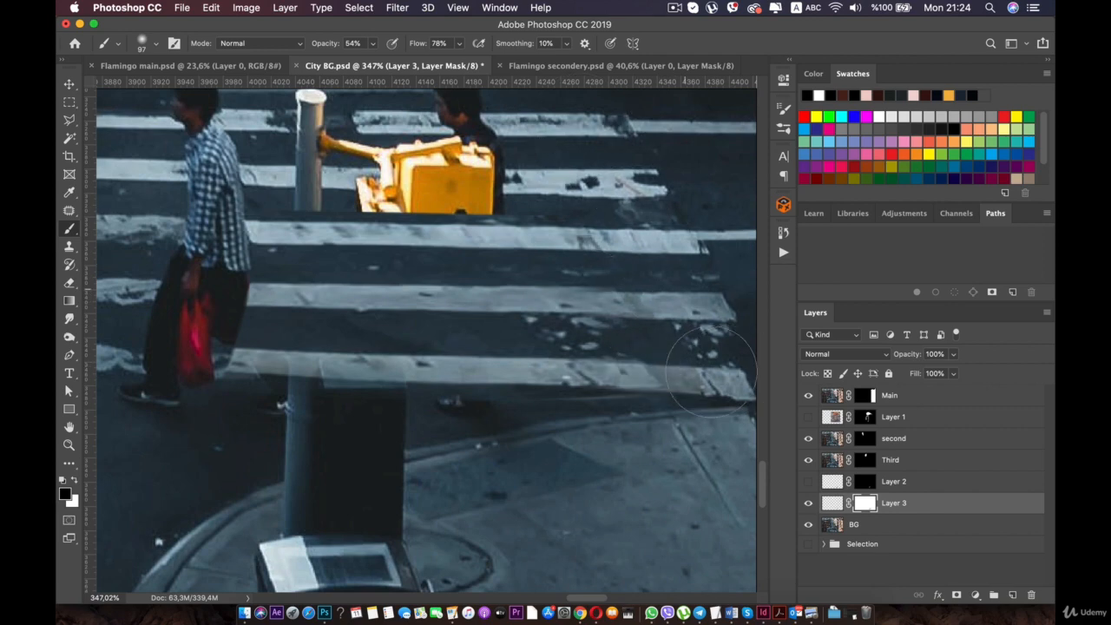
Step: Check the patched crosswalk around the remaining traffic light and make the BG layer active
{"action": "scroll", "coordinate": [565, 477], "scroll_direction": "down", "scroll_amount": 6}
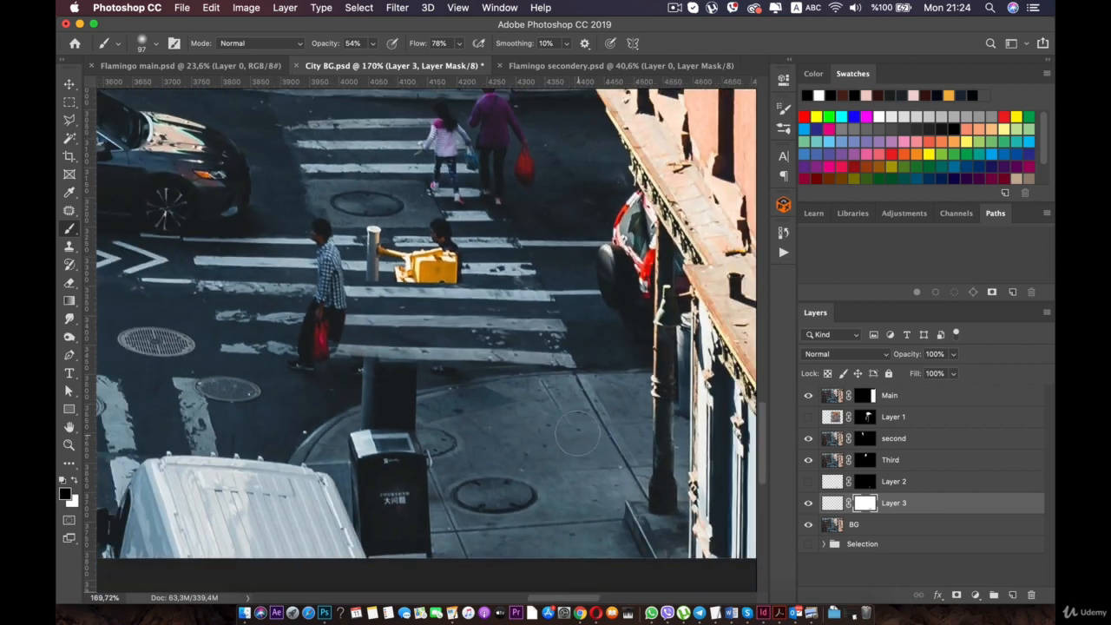
{"action": "left_click_drag", "start_coordinate": [471, 394], "coordinate": [598, 385]}
{"action": "scroll", "coordinate": [599, 385], "scroll_direction": "up", "scroll_amount": 3}
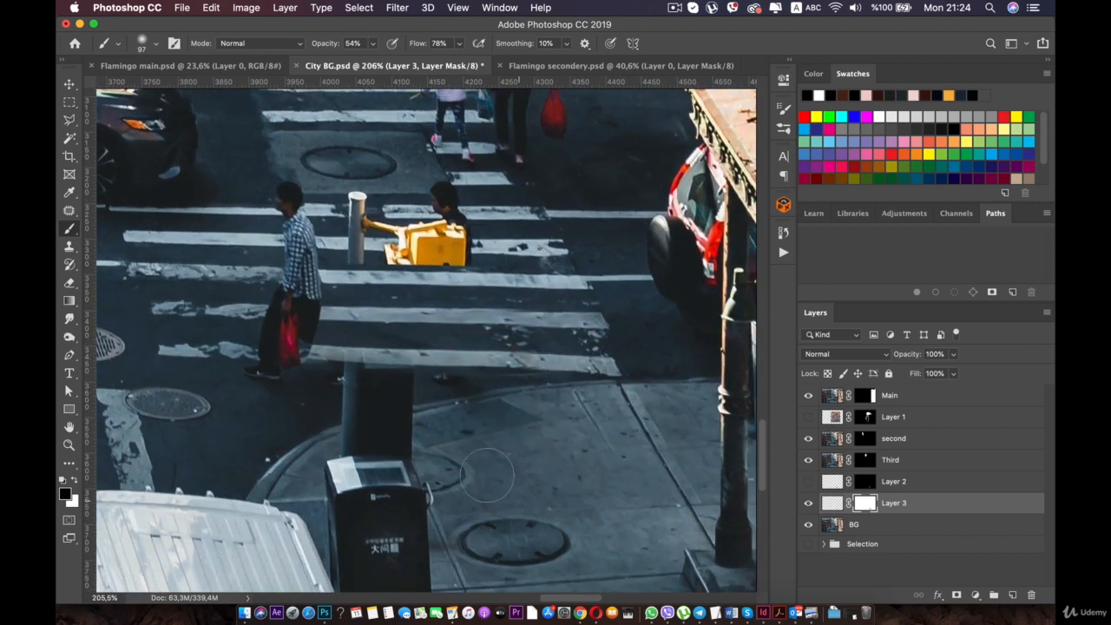
{"action": "left_click_drag", "start_coordinate": [377, 298], "coordinate": [455, 296]}
{"action": "scroll", "coordinate": [402, 356], "scroll_direction": "up", "scroll_amount": 1}
{"action": "left_click_drag", "start_coordinate": [361, 330], "coordinate": [419, 349]}
{"action": "key", "text": "v"}
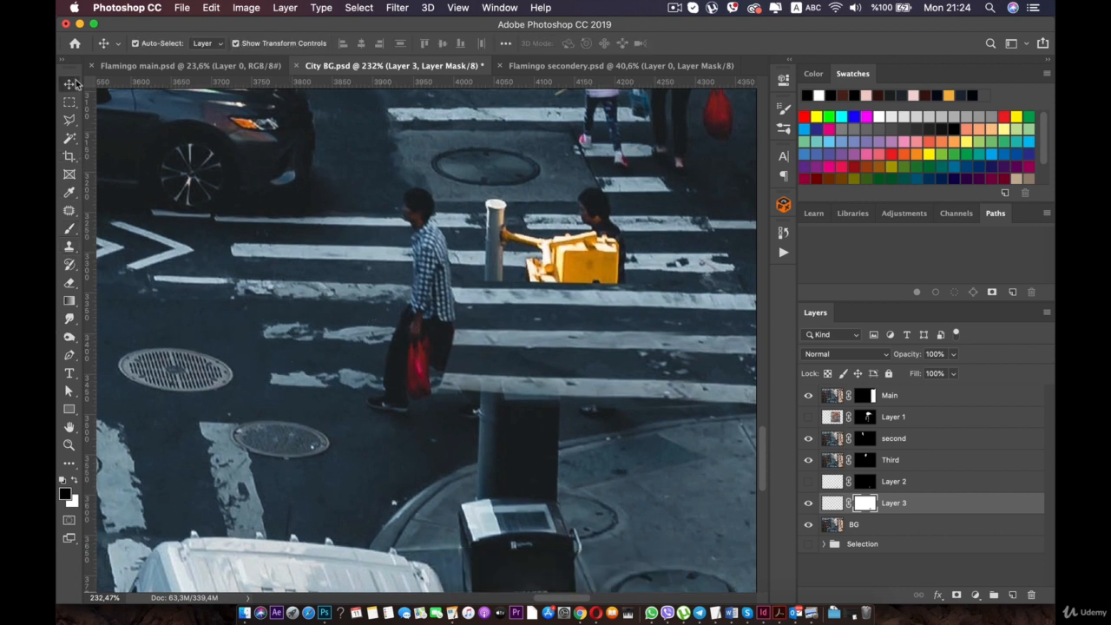
{"action": "left_click", "coordinate": [69, 84]}
{"action": "left_click", "coordinate": [583, 358]}
{"action": "left_click", "coordinate": [855, 526]}
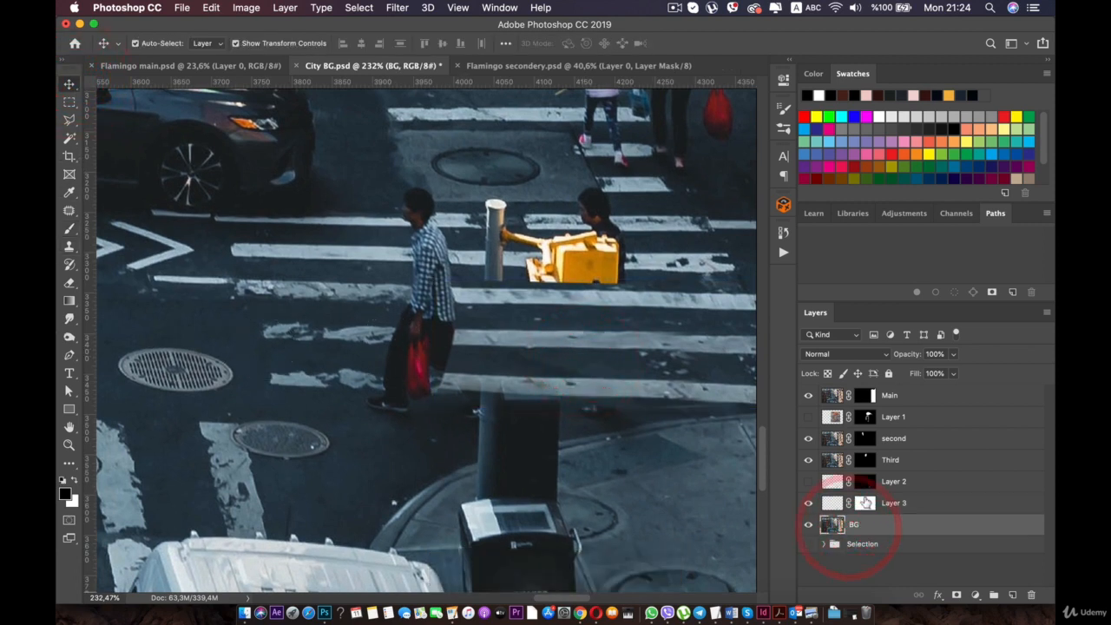
Step: Select the faded crosswalk stripes beside the pedestrian in the checked shirt with the Polygonal Lasso and copy them to a new layer
{"action": "left_click", "coordinate": [69, 119]}
{"action": "left_click", "coordinate": [227, 267]}
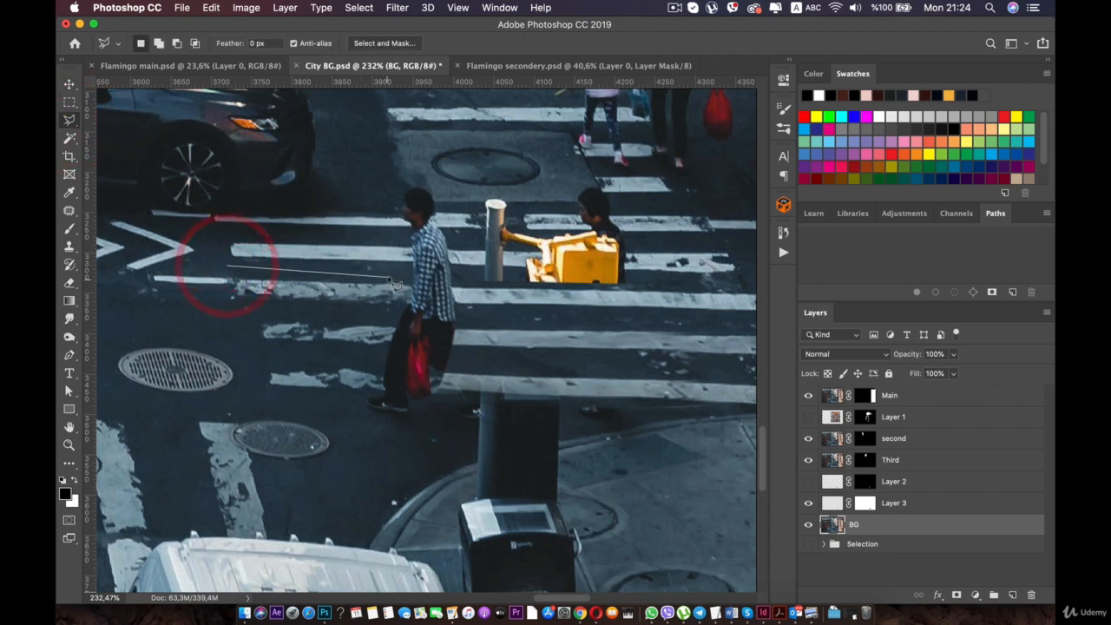
{"action": "left_click", "coordinate": [371, 274]}
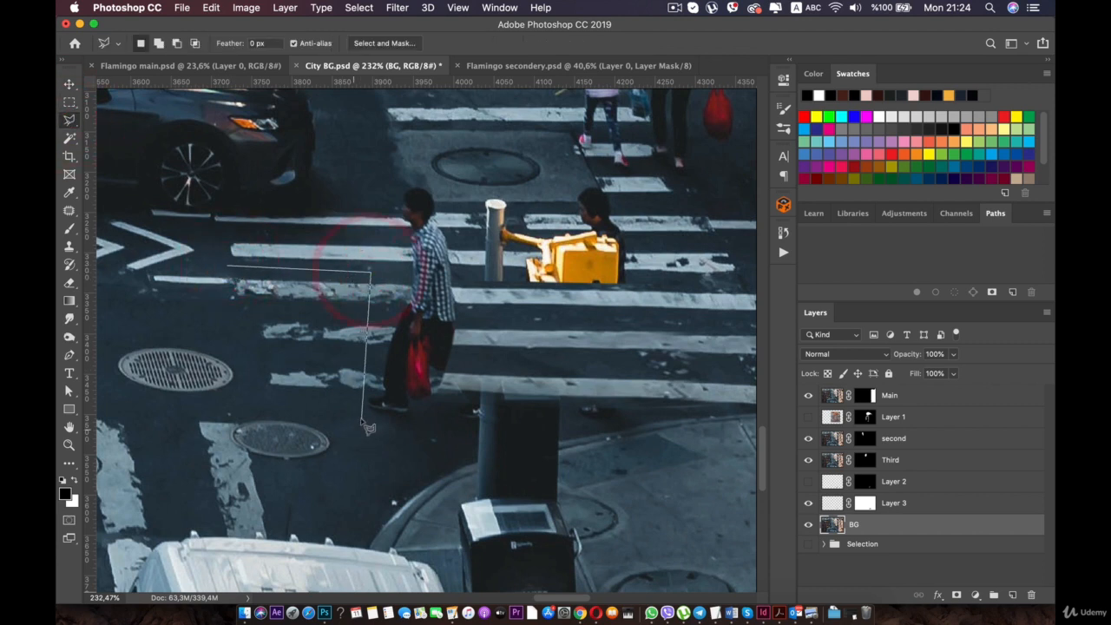
{"action": "left_click", "coordinate": [360, 401]}
{"action": "left_click", "coordinate": [243, 393]}
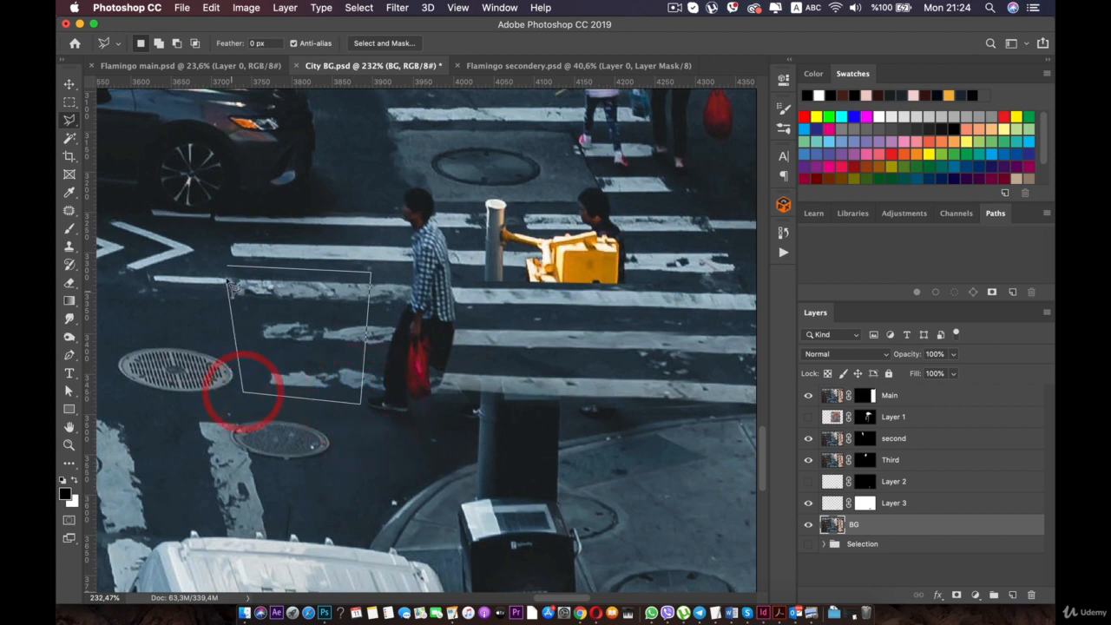
{"action": "left_click", "coordinate": [229, 268]}
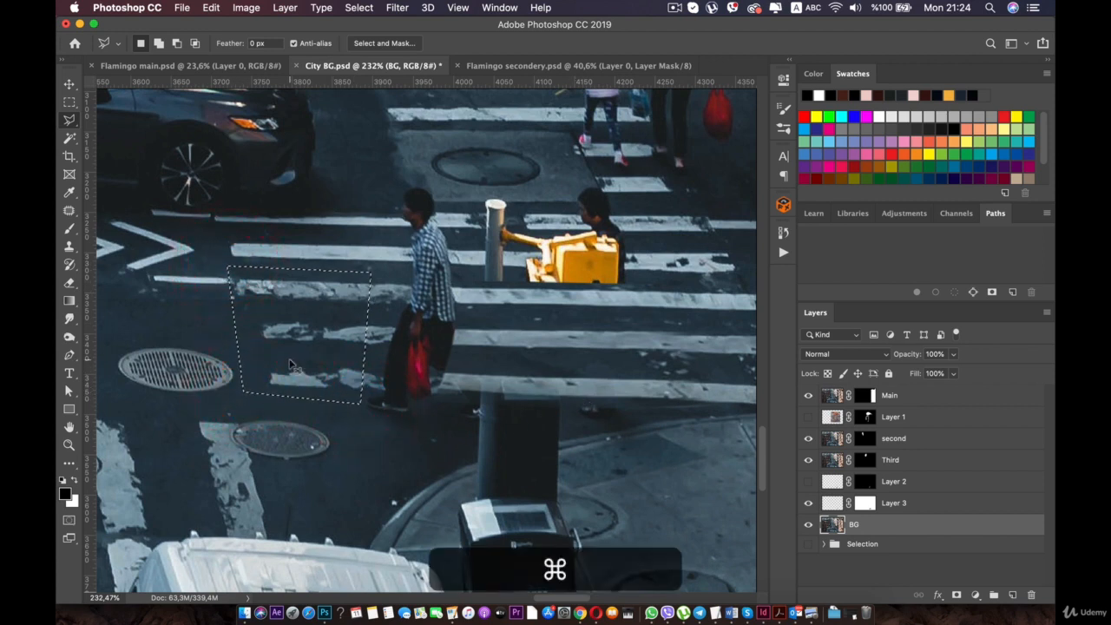
{"action": "key", "text": "super+j"}
Step: Move the Layer 4 patch over the pedestrian's lower body, stretch it to about 151% width, and apply the transform
{"action": "left_click", "coordinate": [69, 84]}
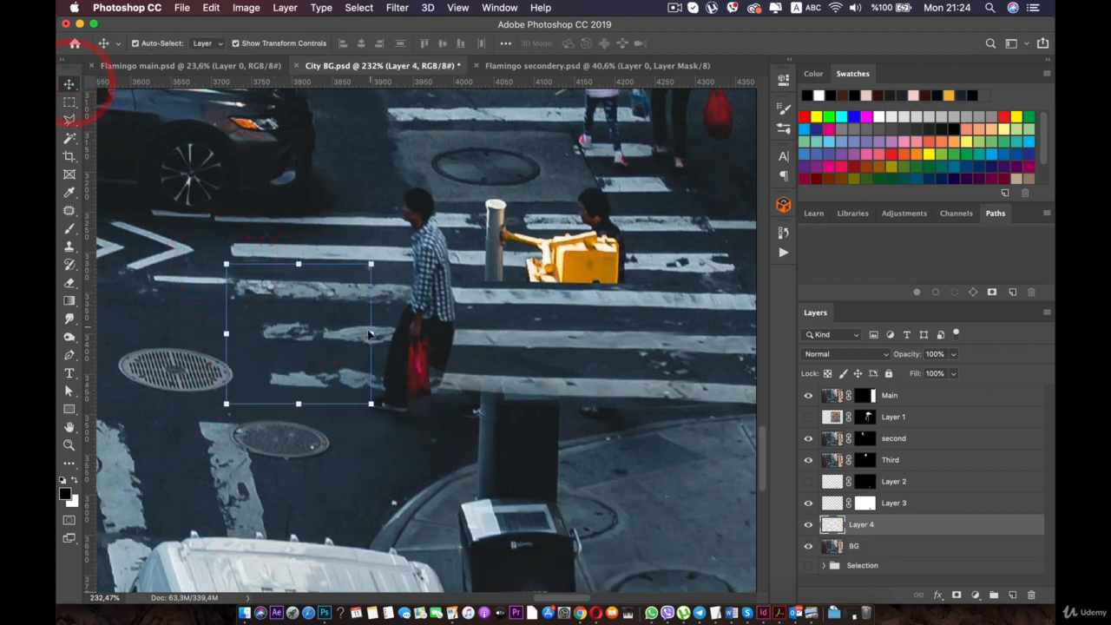
{"action": "left_click_drag", "start_coordinate": [341, 329], "coordinate": [529, 334]}
{"action": "key", "text": "super+z"}
{"action": "key", "text": "super+shift+z"}
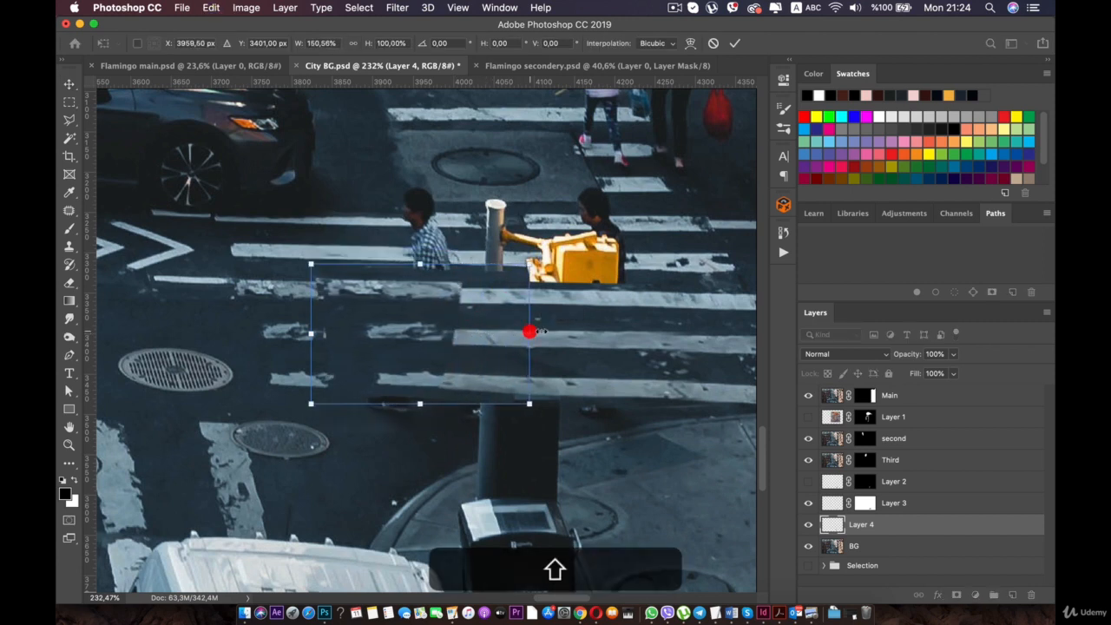
{"action": "double_click", "coordinate": [384, 295]}
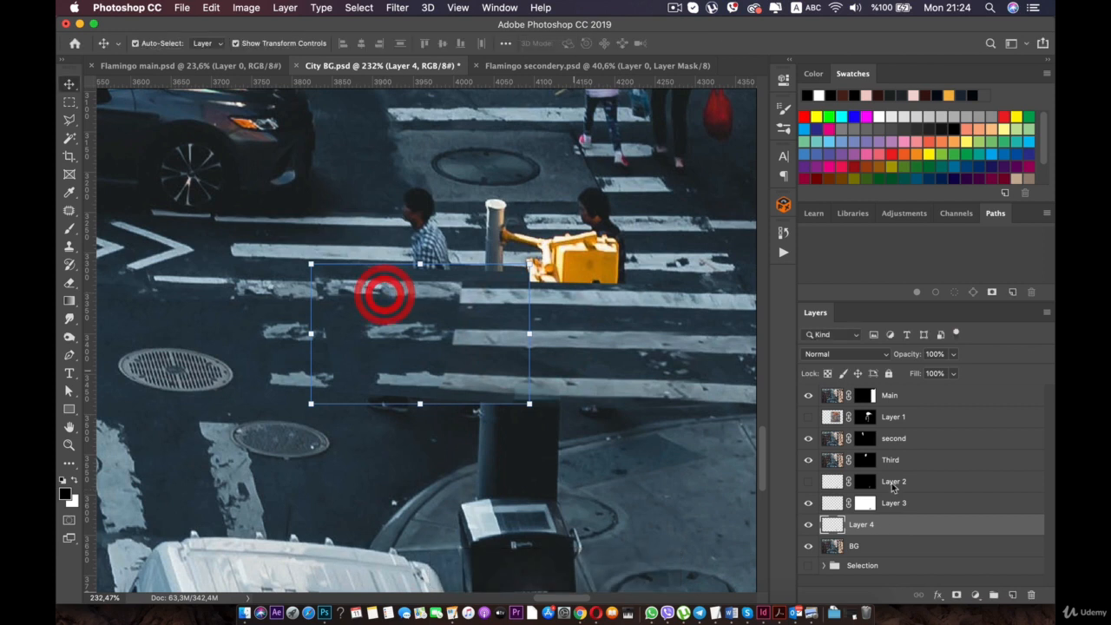
Step: Add a layer mask to Layer 4 and fade the patch's left edge with a 97 px soft black brush at 54% opacity
{"action": "left_click", "coordinate": [957, 596]}
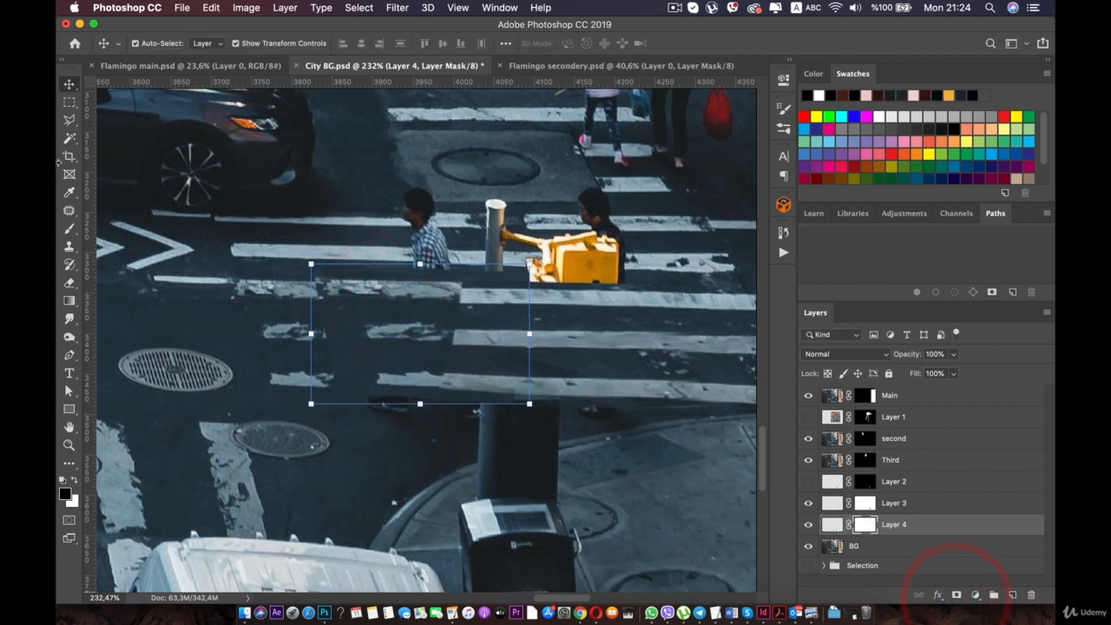
{"action": "left_click", "coordinate": [72, 230]}
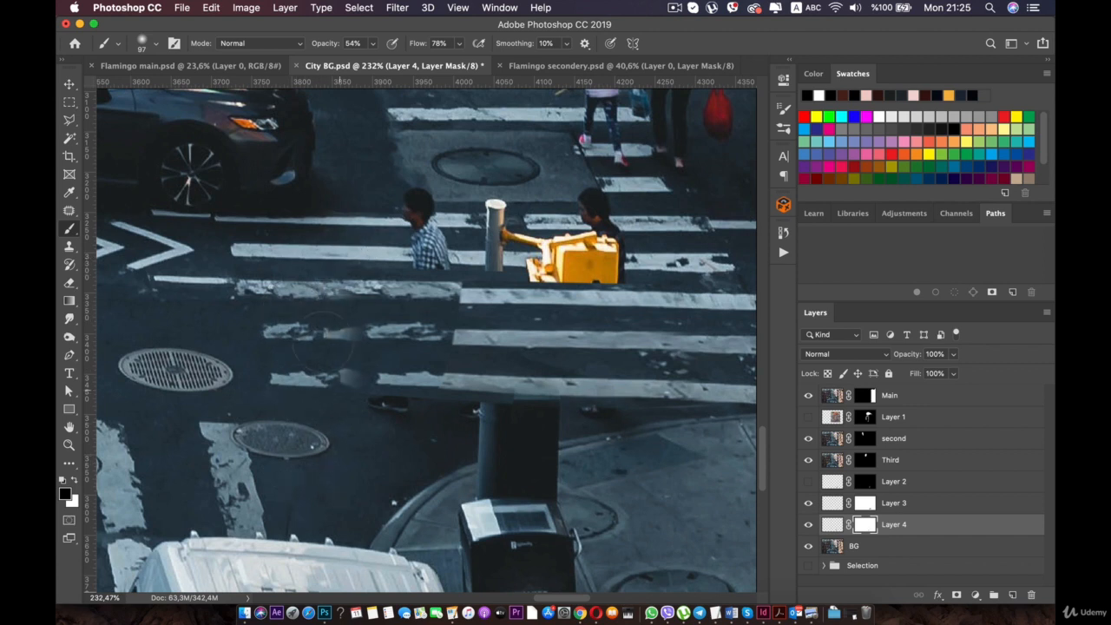
Step: Stretch the Layer 4 patch toward the left to about 129% width and brush its lower edge away on the mask
{"action": "key", "text": "v"}
{"action": "left_click", "coordinate": [370, 333]}
{"action": "left_click_drag", "start_coordinate": [312, 335], "coordinate": [247, 333]}
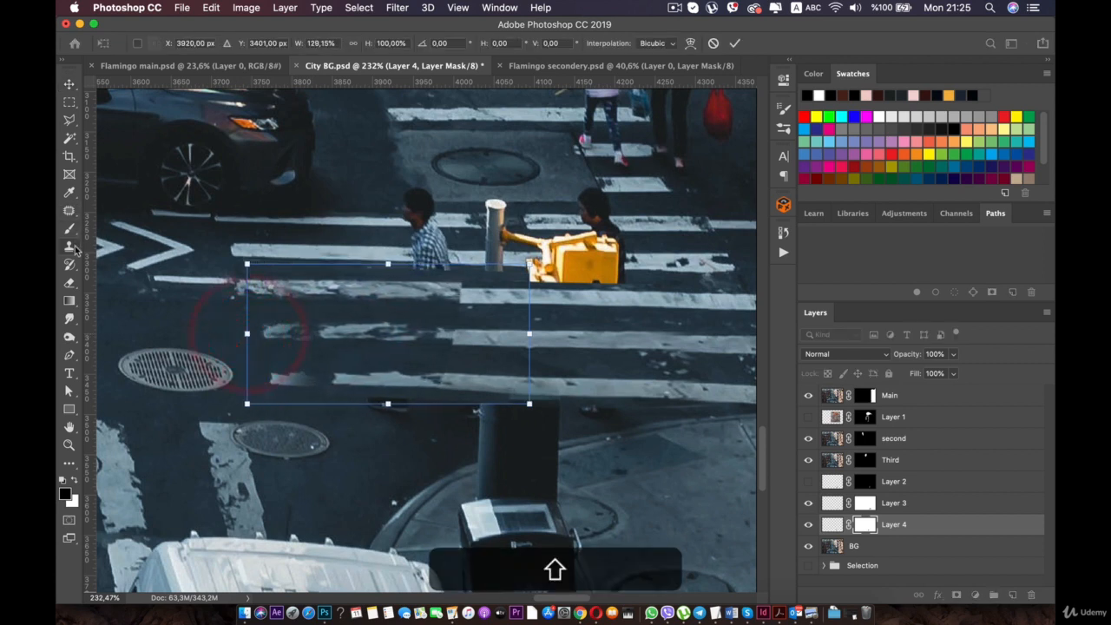
{"action": "double_click", "coordinate": [320, 302]}
{"action": "left_click", "coordinate": [70, 230]}
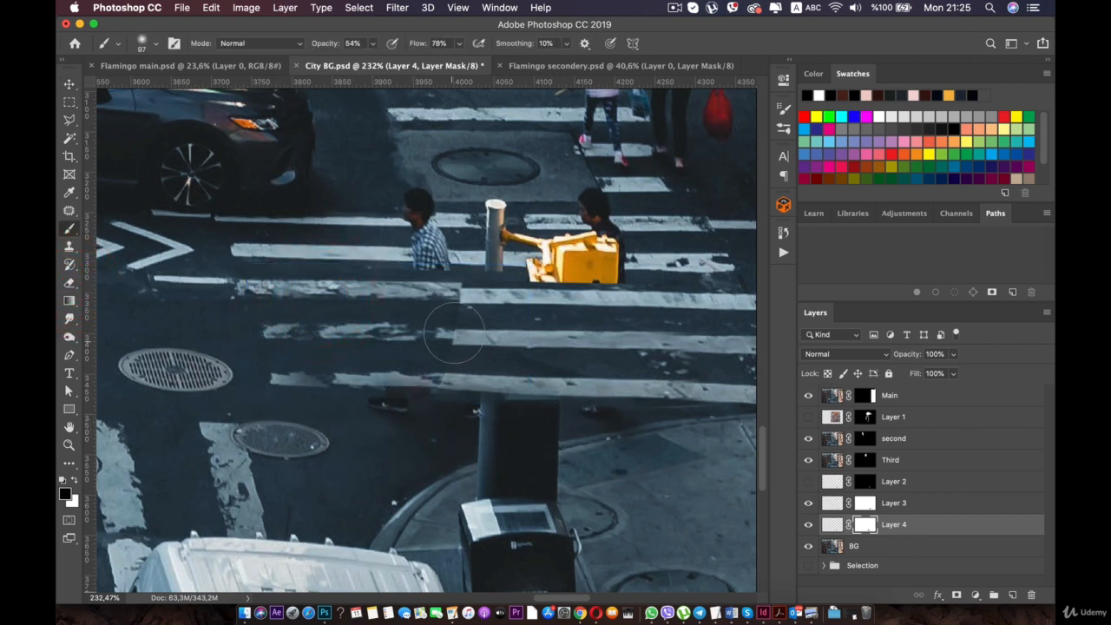
{"action": "key", "text": "super+z"}
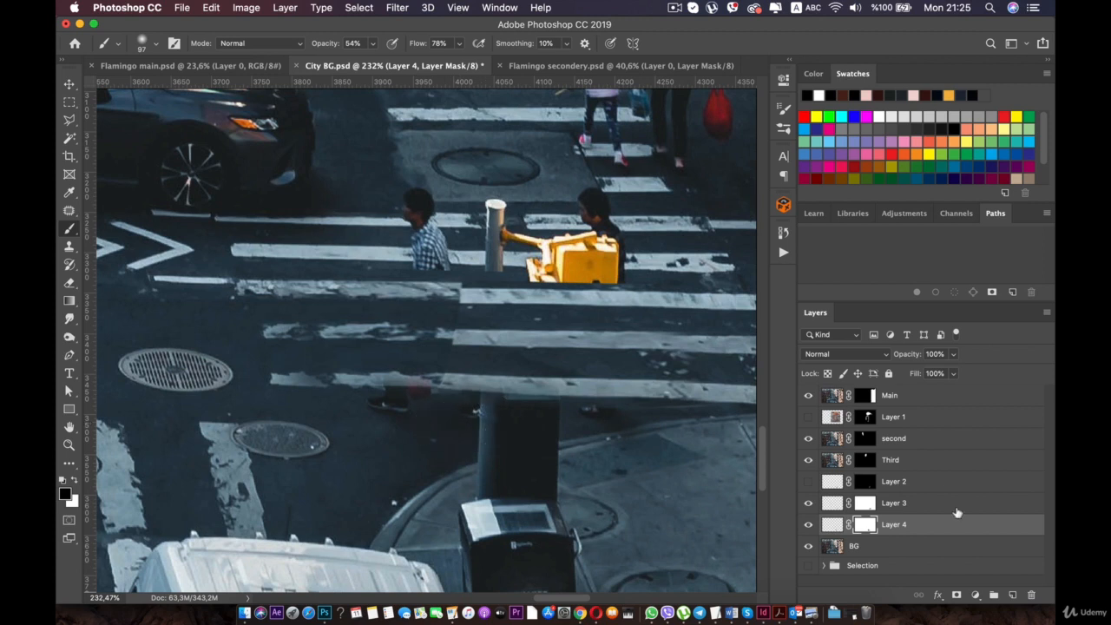
{"action": "left_click", "coordinate": [927, 511]}
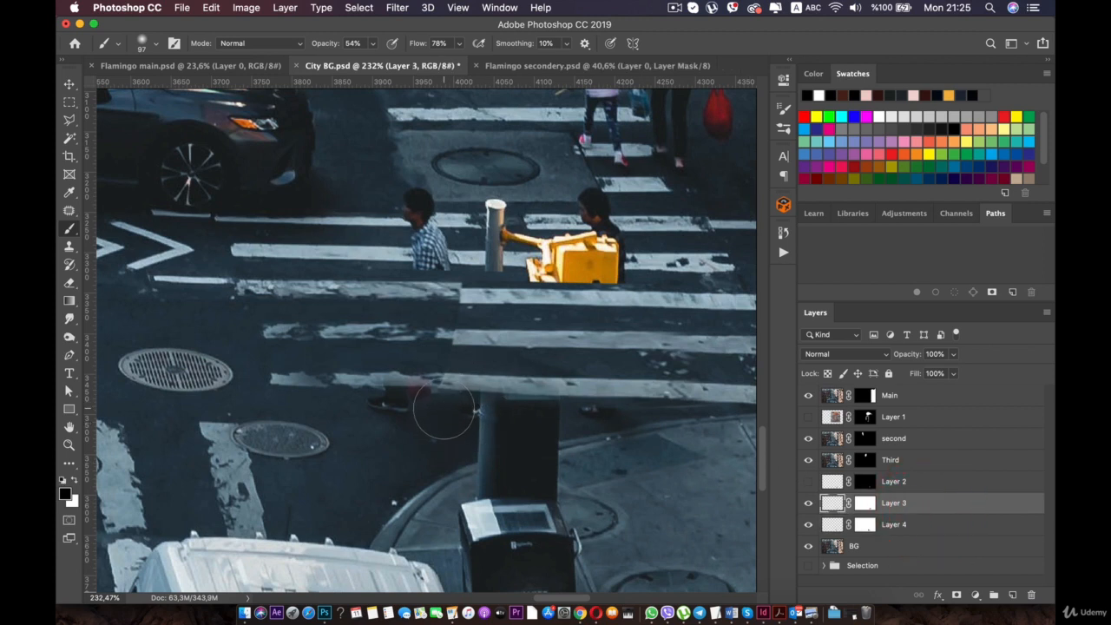
{"action": "mouse_move", "coordinate": [445, 412]}
{"action": "left_mouse_down"}
{"action": "mouse_move", "coordinate": [469, 305]}
{"action": "mouse_move", "coordinate": [466, 318]}
{"action": "left_mouse_up"}
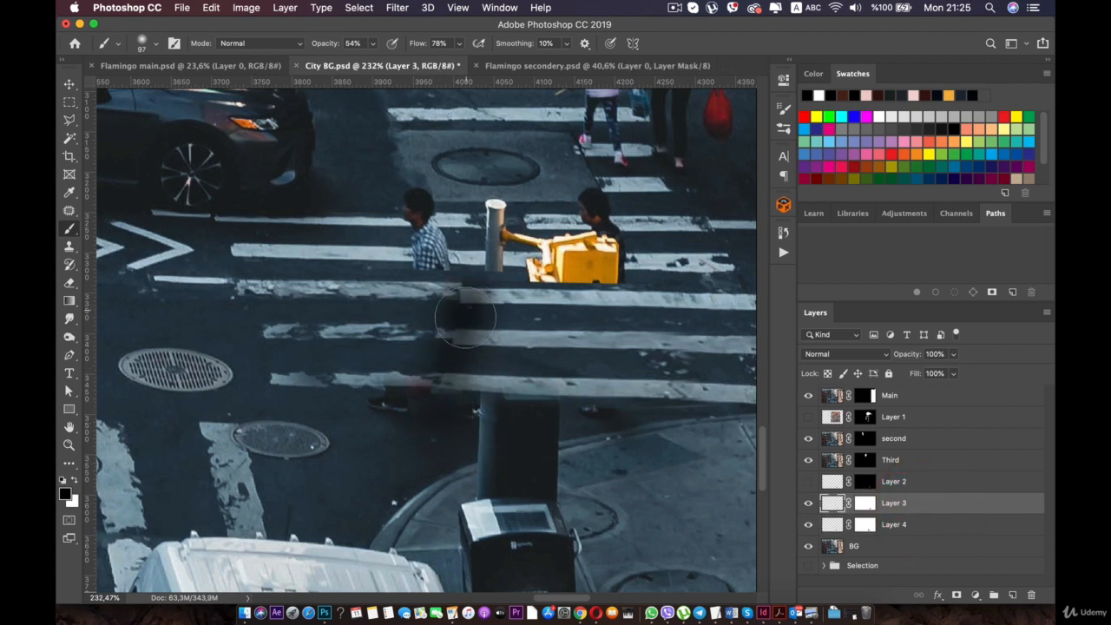
{"action": "key", "text": "super+z"}
Step: Brush the left edge of the Layer 3 patch away on its mask so its stripes blend into the Layer 4 patch
{"action": "left_click", "coordinate": [865, 504]}
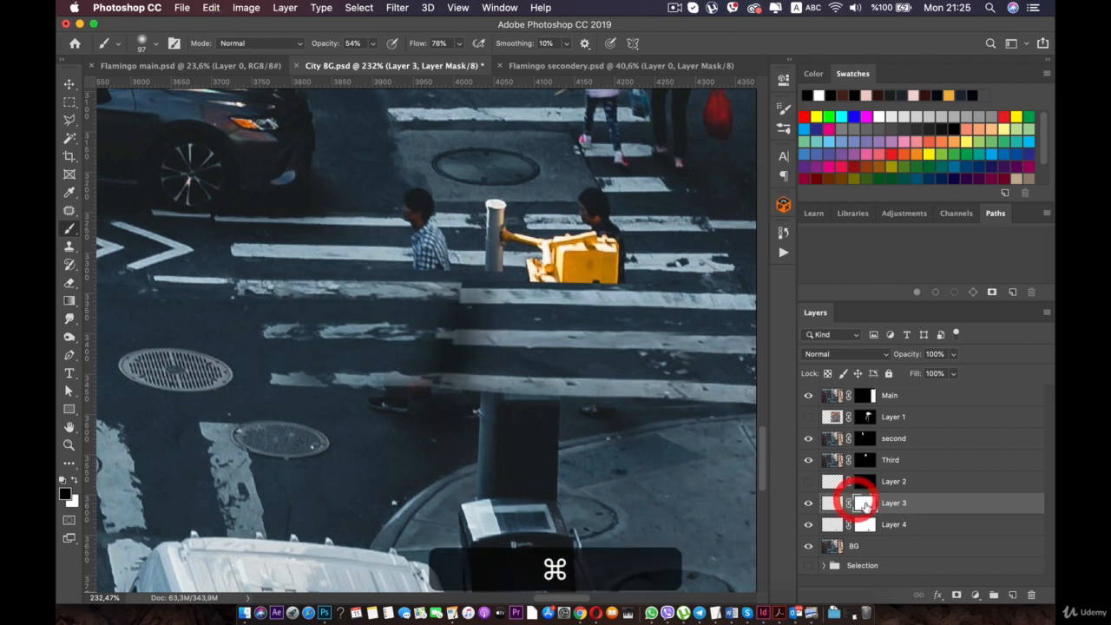
{"action": "key", "text": "super+z"}
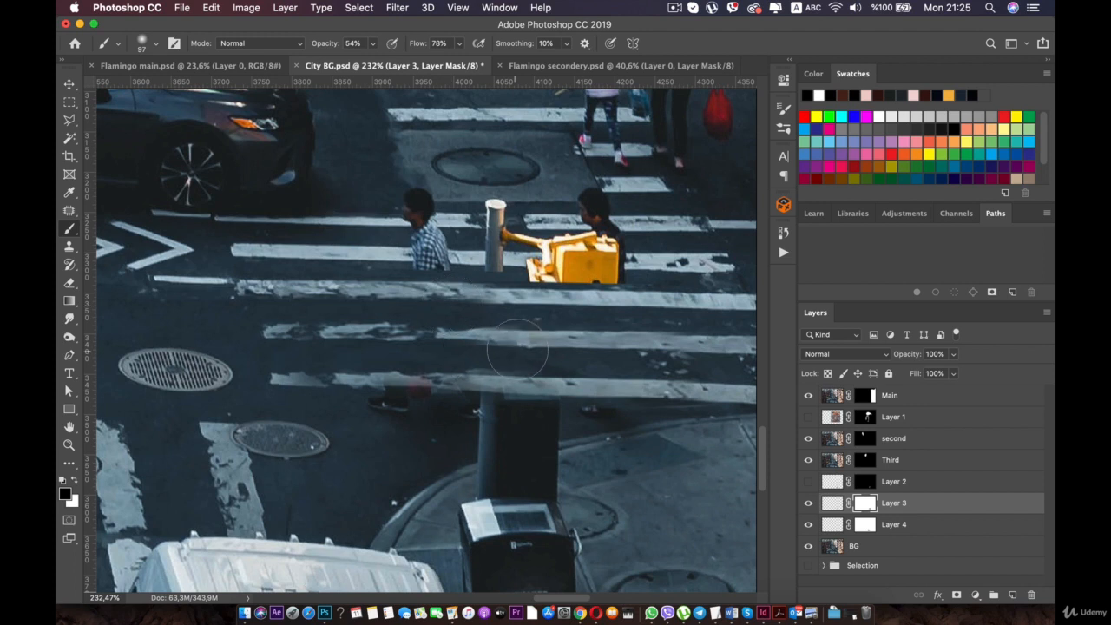
{"action": "key", "text": "super+z"}
Step: Show Layer 2 and the flamingo on Layer 1, and move the flamingo right and down so its feet stand on the crosswalk
{"action": "scroll", "coordinate": [505, 428], "scroll_direction": "down", "scroll_amount": 10}
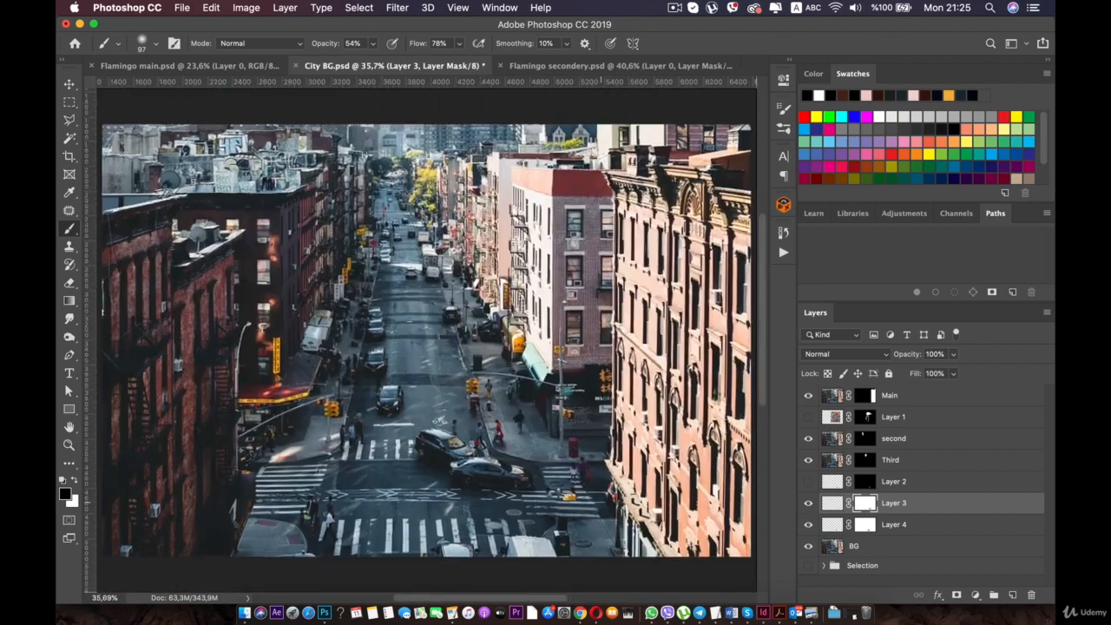
{"action": "scroll", "coordinate": [339, 259], "scroll_direction": "up", "scroll_amount": 4}
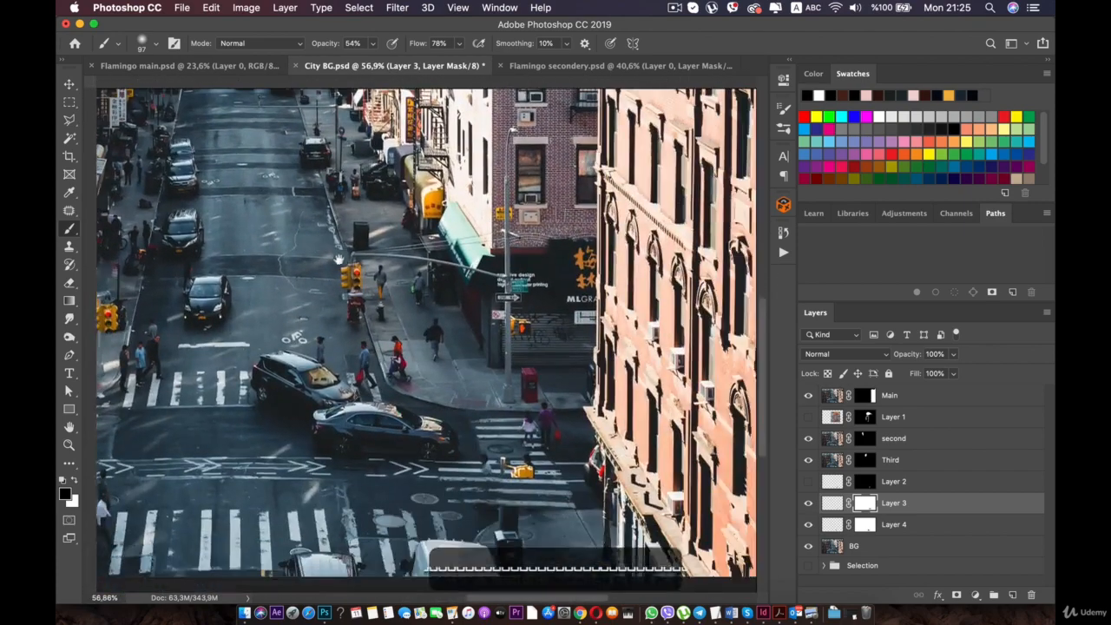
{"action": "left_click_drag", "start_coordinate": [338, 259], "coordinate": [314, 200]}
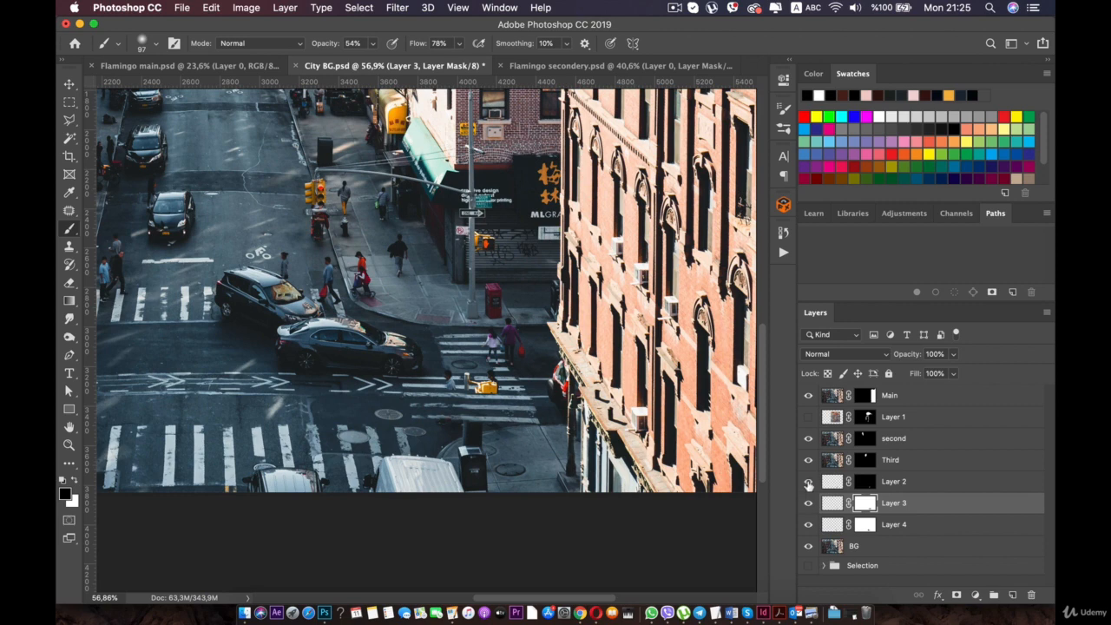
{"action": "left_click", "coordinate": [808, 483]}
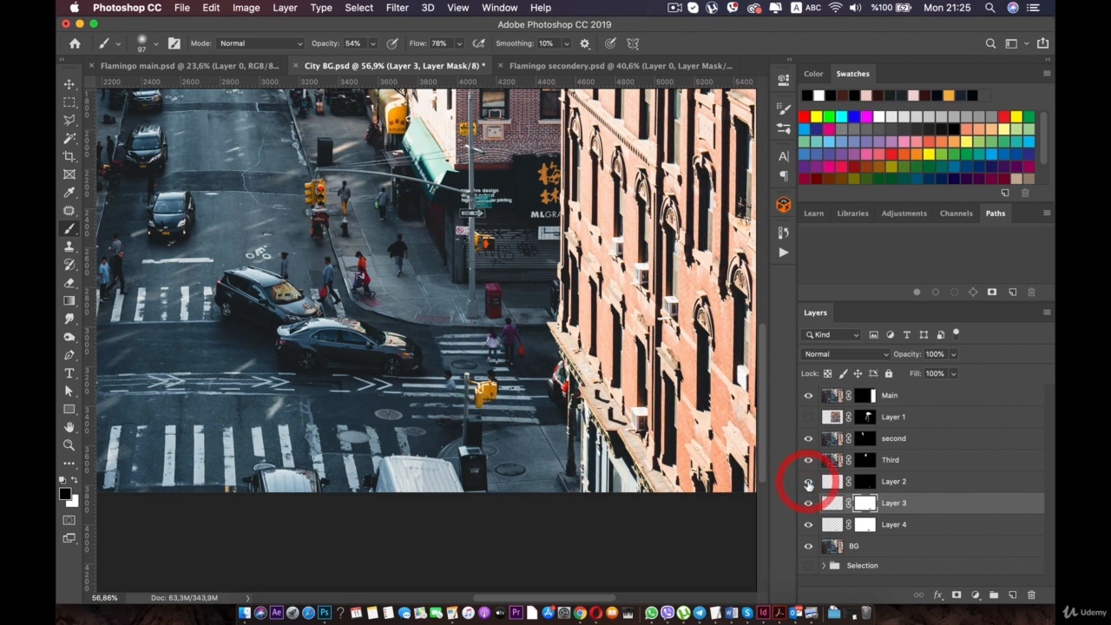
{"action": "left_click", "coordinate": [808, 417]}
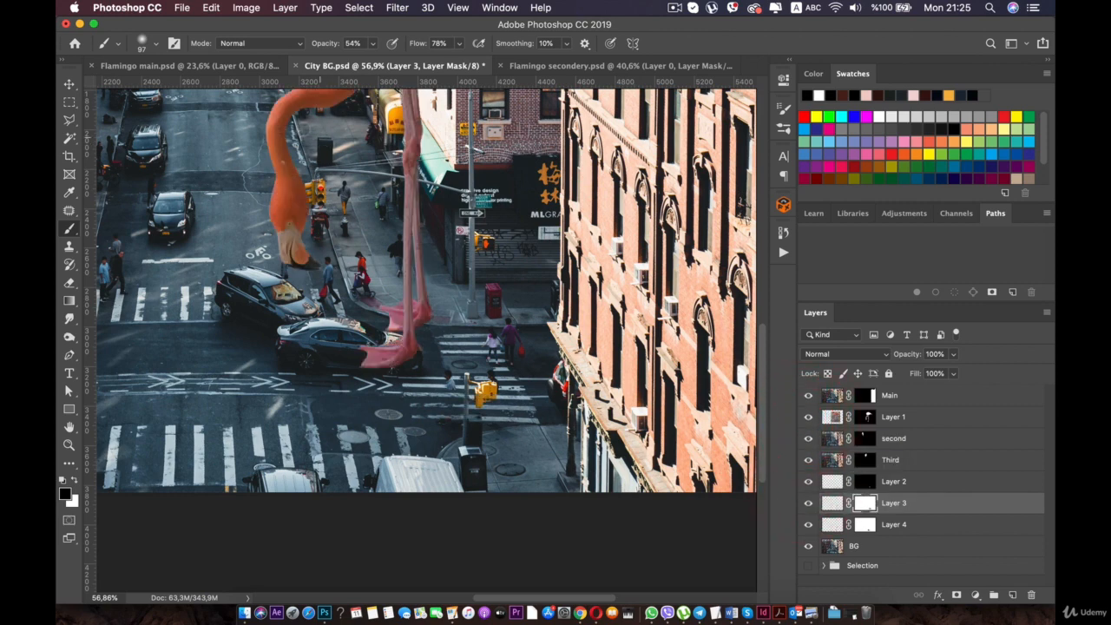
{"action": "key", "text": "v"}
{"action": "left_click_drag", "start_coordinate": [291, 117], "coordinate": [379, 166]}
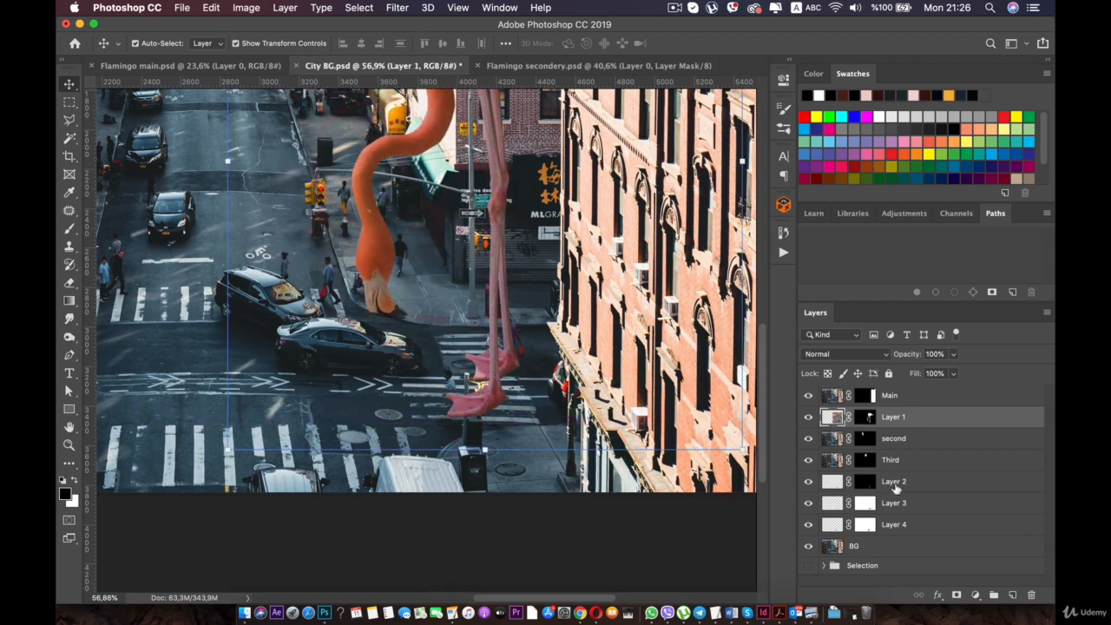
Step: Rename Layer 2 as "poll" and move it directly above the flamingo's Layer 1 in the layer stack
{"action": "left_click", "coordinate": [895, 486]}
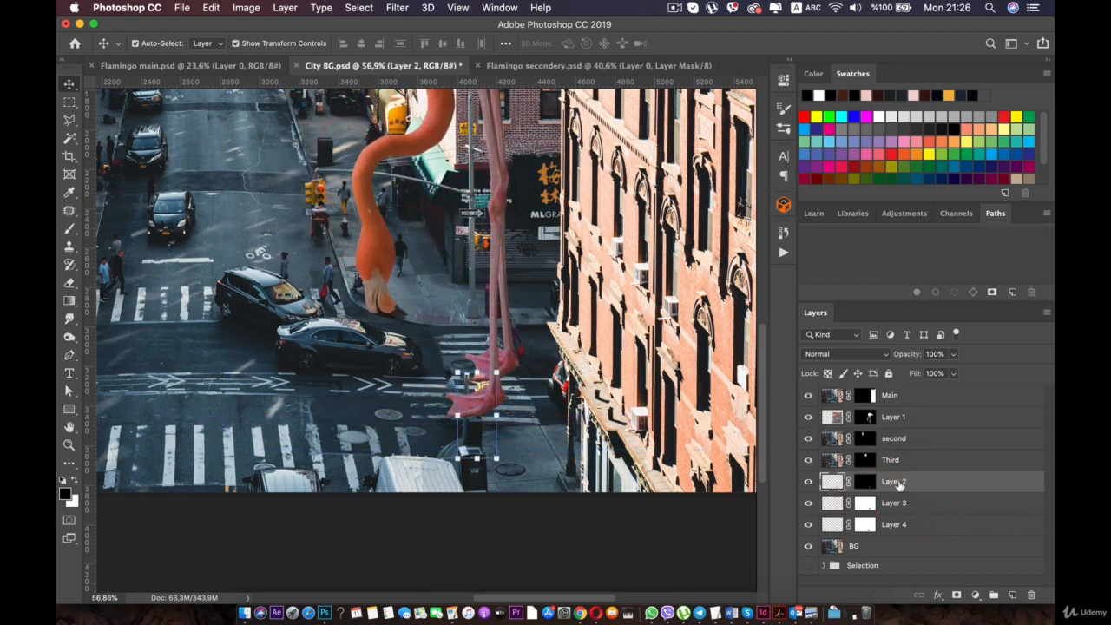
{"action": "double_click", "coordinate": [893, 481]}
{"action": "type", "text": "poll"}
{"action": "key", "text": "Return"}
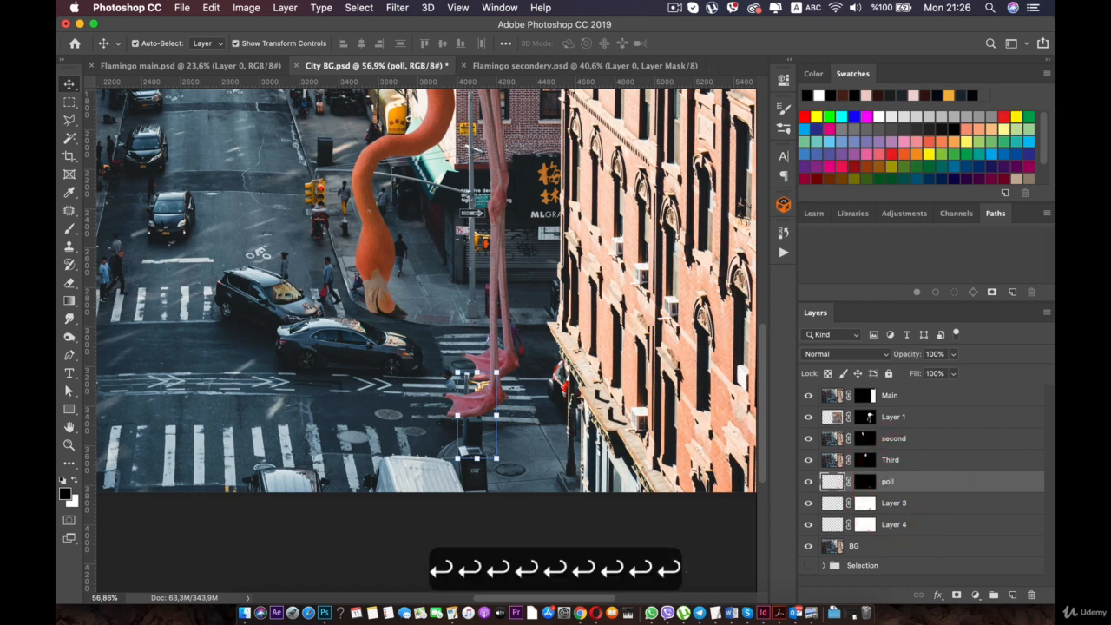
{"action": "left_click_drag", "start_coordinate": [889, 476], "coordinate": [896, 410]}
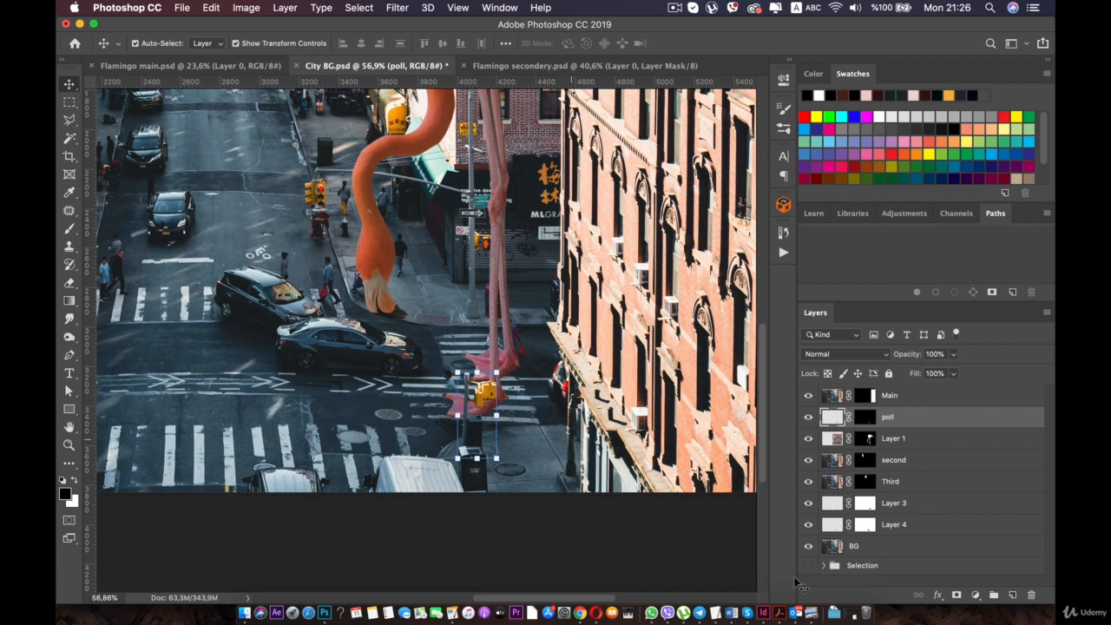
Step: Hide the poll layer and the flamingo's Layer 1
{"action": "left_click", "coordinate": [808, 418]}
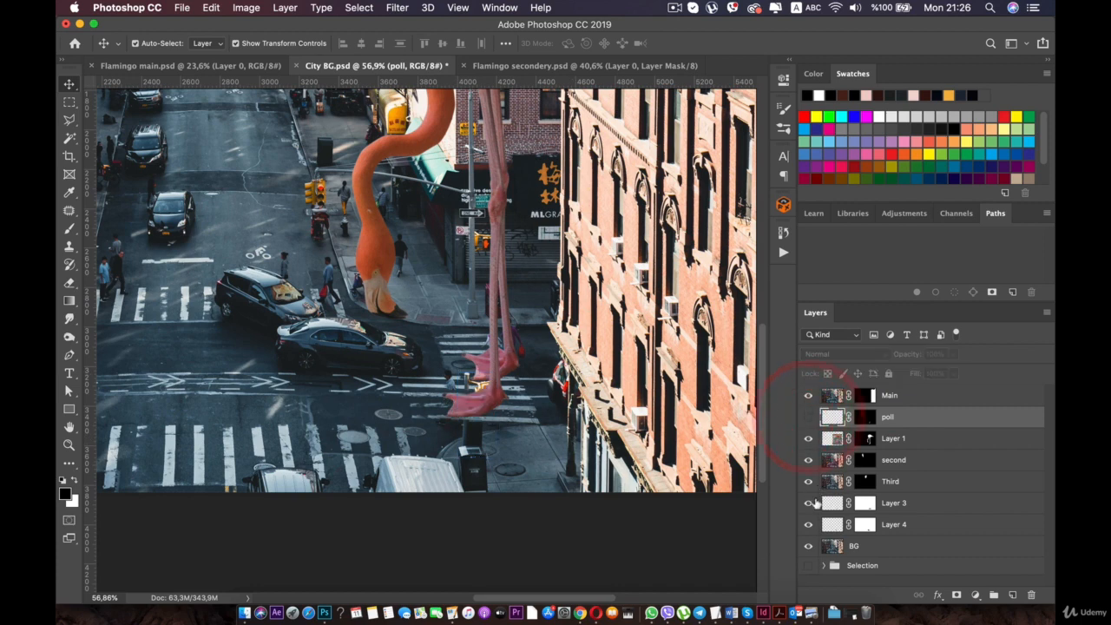
{"action": "left_click", "coordinate": [809, 438]}
Step: Clone Stamp nearby asphalt over the red bag carried by the woman in purple, working on the BG layer
{"action": "left_click", "coordinate": [443, 375], "text": "super"}
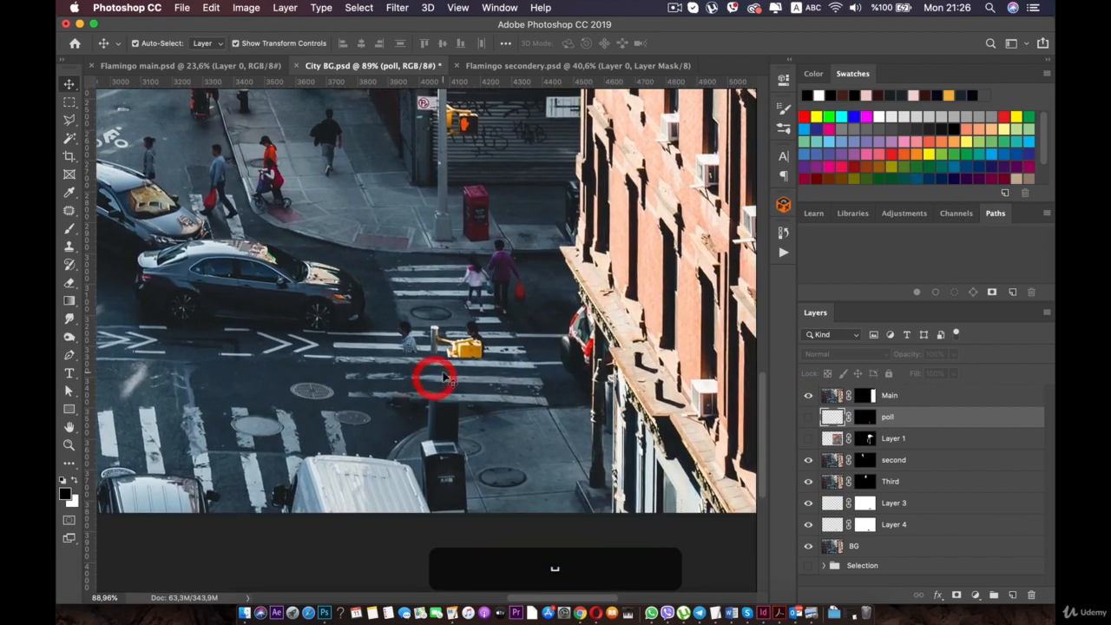
{"action": "left_click", "coordinate": [441, 379], "text": "super"}
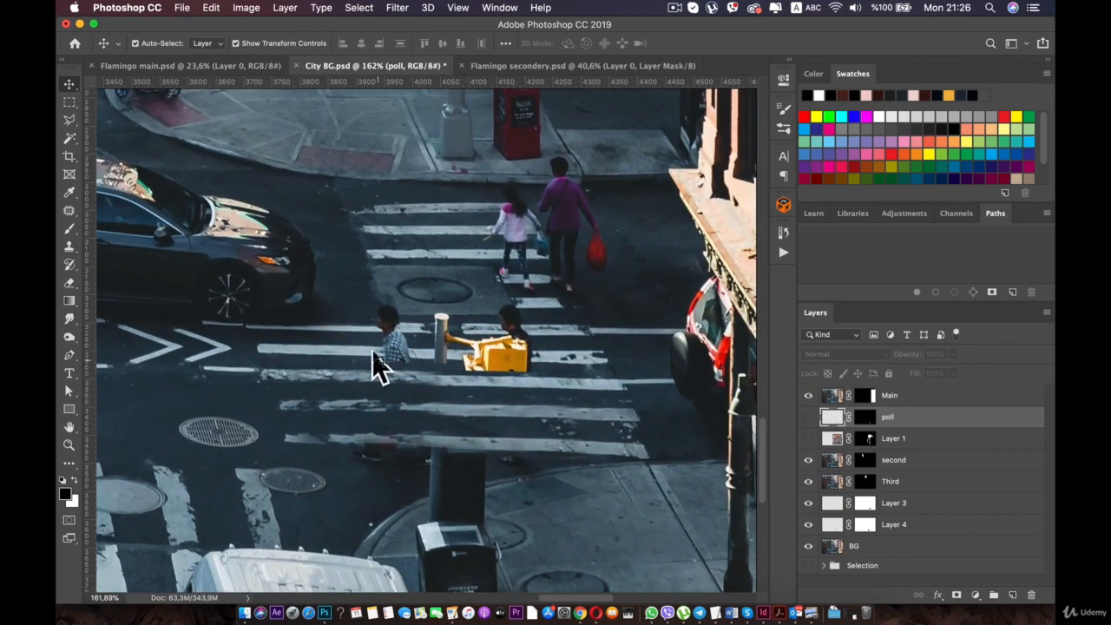
{"action": "left_click_drag", "start_coordinate": [484, 310], "coordinate": [416, 385]}
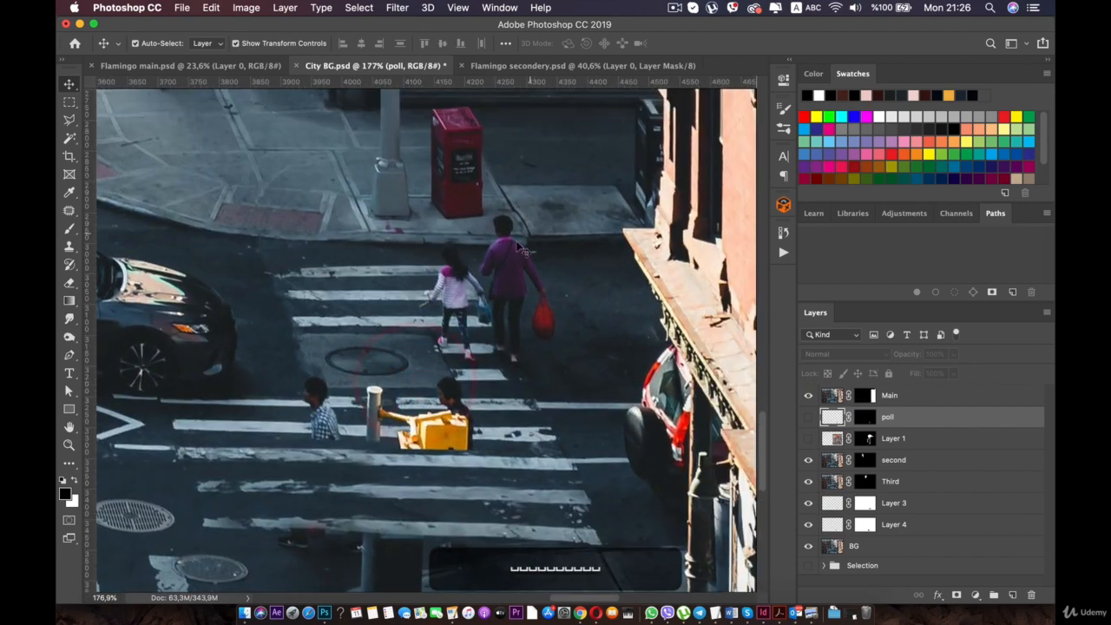
{"action": "left_click", "coordinate": [382, 347], "text": "super"}
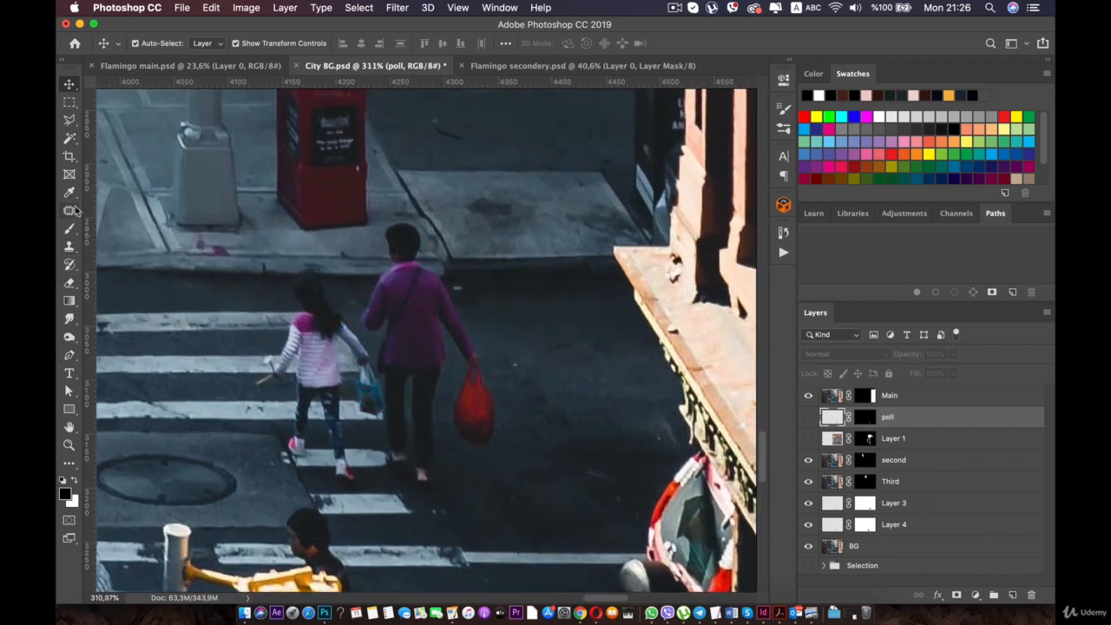
{"action": "left_click", "coordinate": [70, 248]}
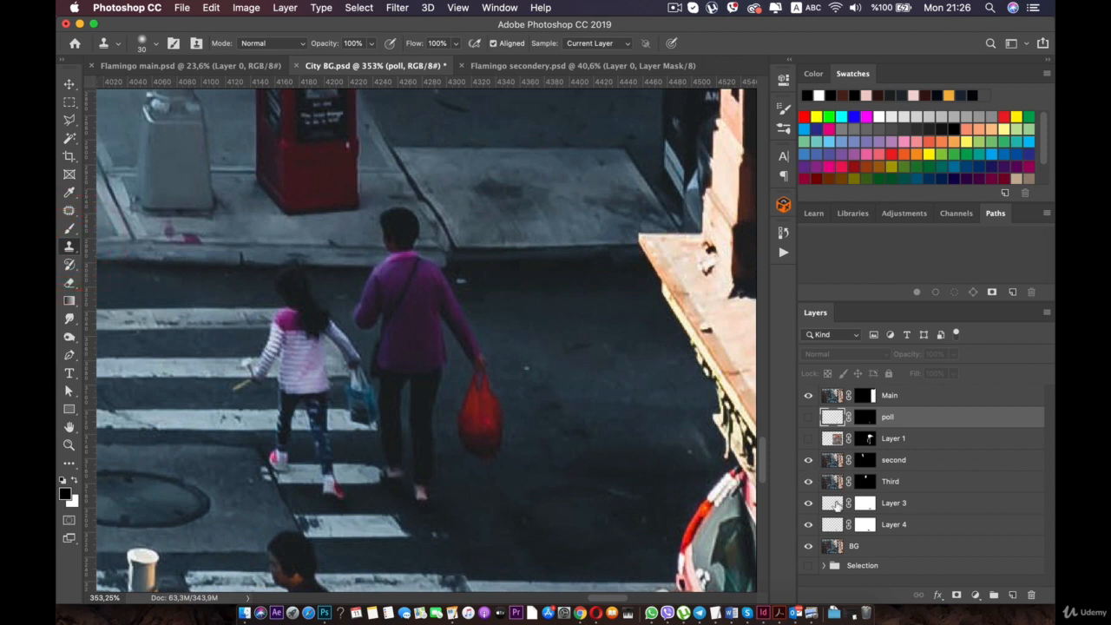
{"action": "left_click", "coordinate": [875, 548]}
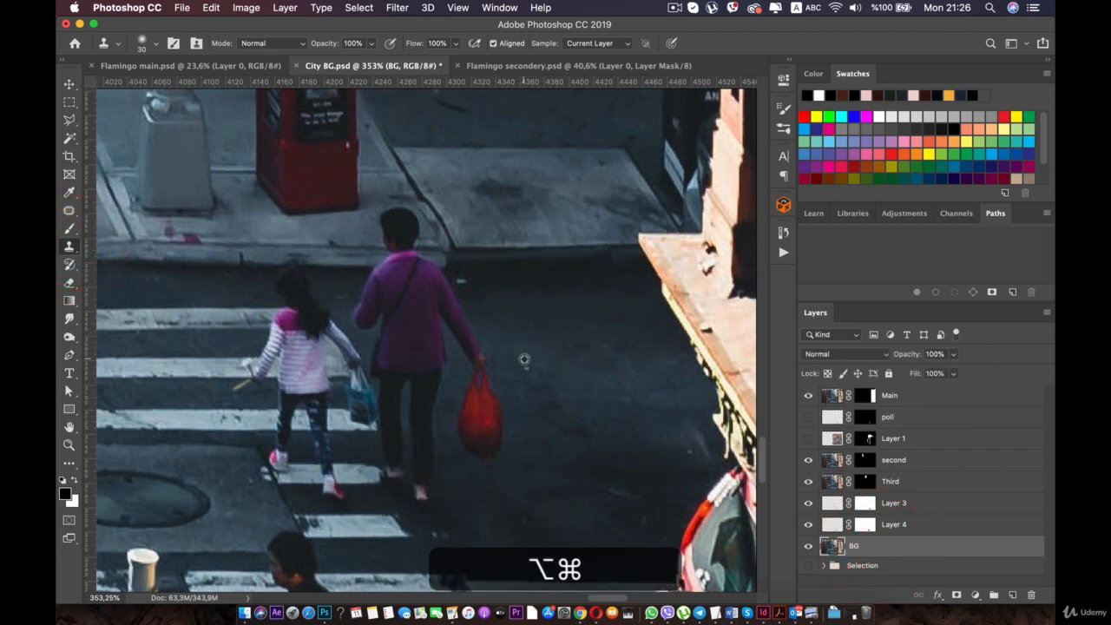
{"action": "left_click", "coordinate": [524, 442], "text": "alt"}
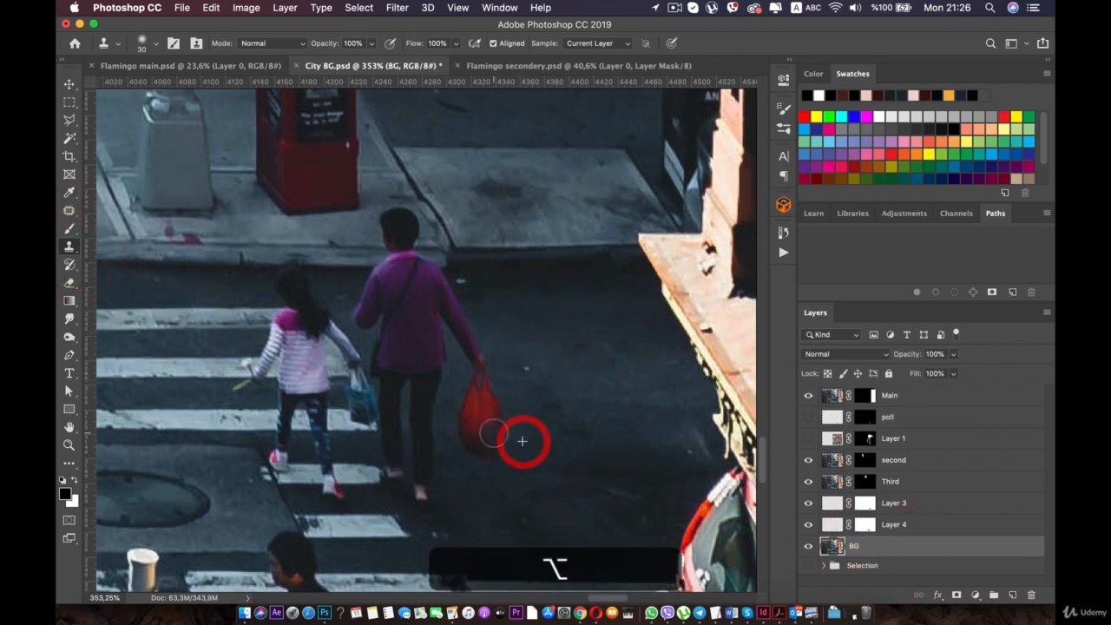
{"action": "mouse_move", "coordinate": [490, 424]}
{"action": "left_mouse_down"}
{"action": "mouse_move", "coordinate": [459, 397]}
{"action": "mouse_move", "coordinate": [447, 416]}
{"action": "mouse_move", "coordinate": [492, 389]}
{"action": "left_mouse_up"}
{"action": "left_click", "coordinate": [561, 425], "text": "alt"}
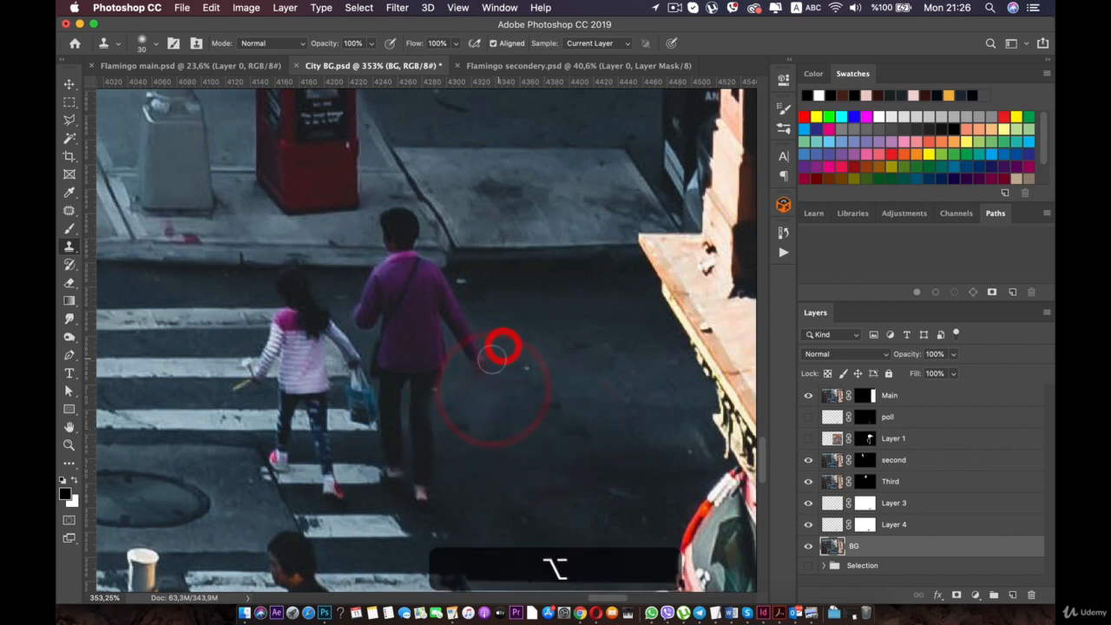
Step: Clone asphalt over the bag-carrying arm and the adjacent outer leg of the woman in purple
{"action": "left_click", "coordinate": [515, 340], "text": "alt"}
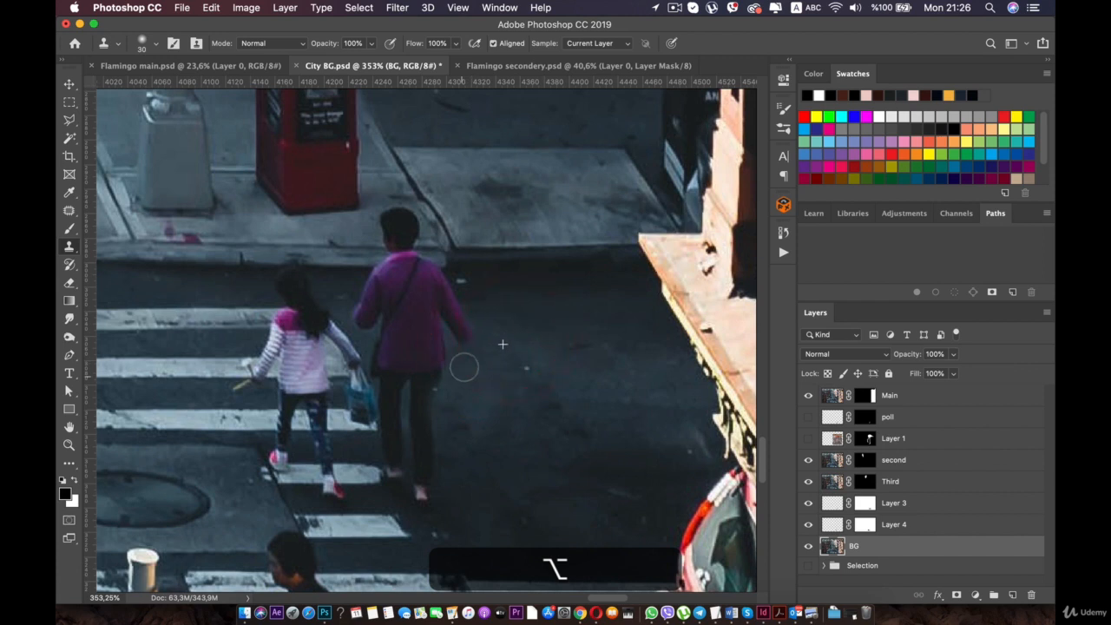
{"action": "left_click", "coordinate": [463, 311], "text": "alt"}
{"action": "left_click", "coordinate": [449, 507], "text": "alt"}
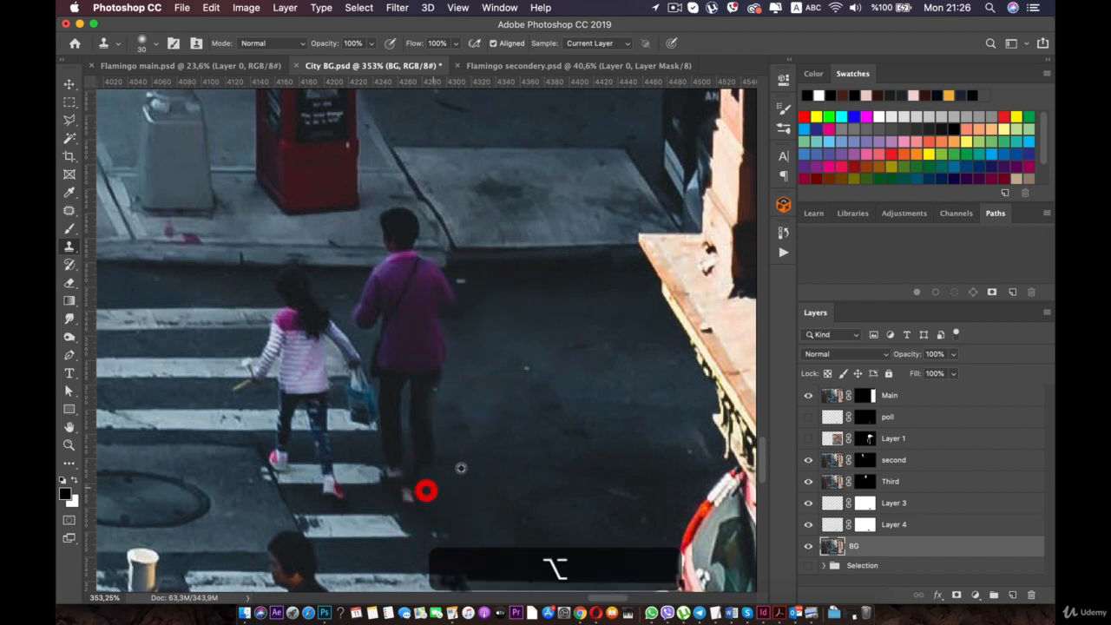
{"action": "left_click", "coordinate": [452, 473]}
{"action": "left_click", "coordinate": [429, 418], "text": "alt"}
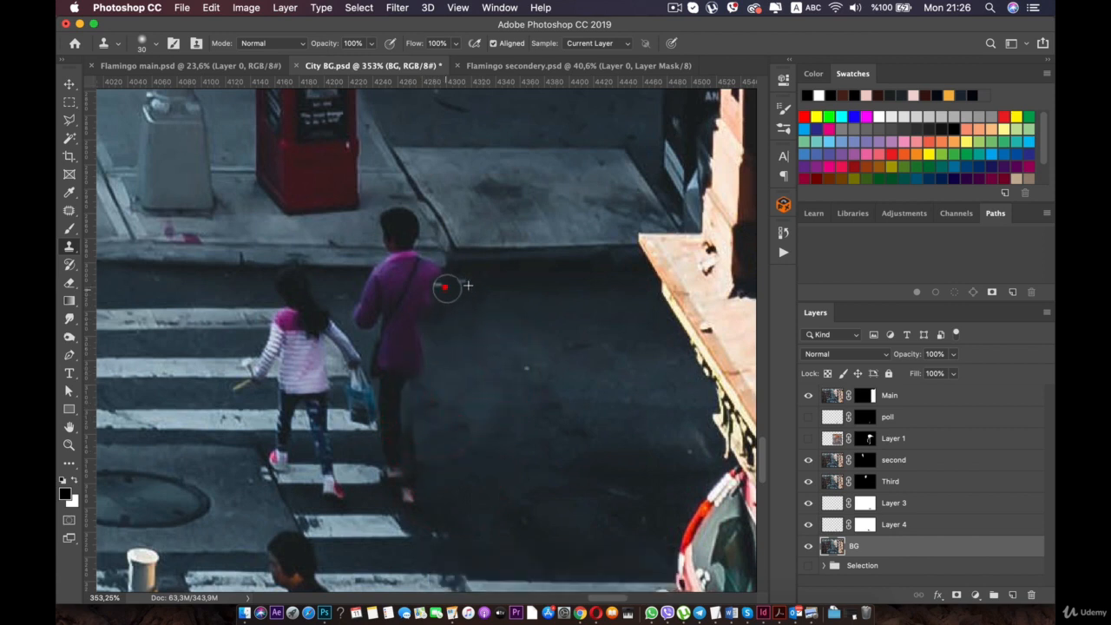
Step: Clone the curb edge and dark road over the purple-clad woman's shoulders and upper back, continuing the curb line through her
{"action": "key", "text": "alt"}
{"action": "left_click", "coordinate": [350, 264], "text": "alt"}
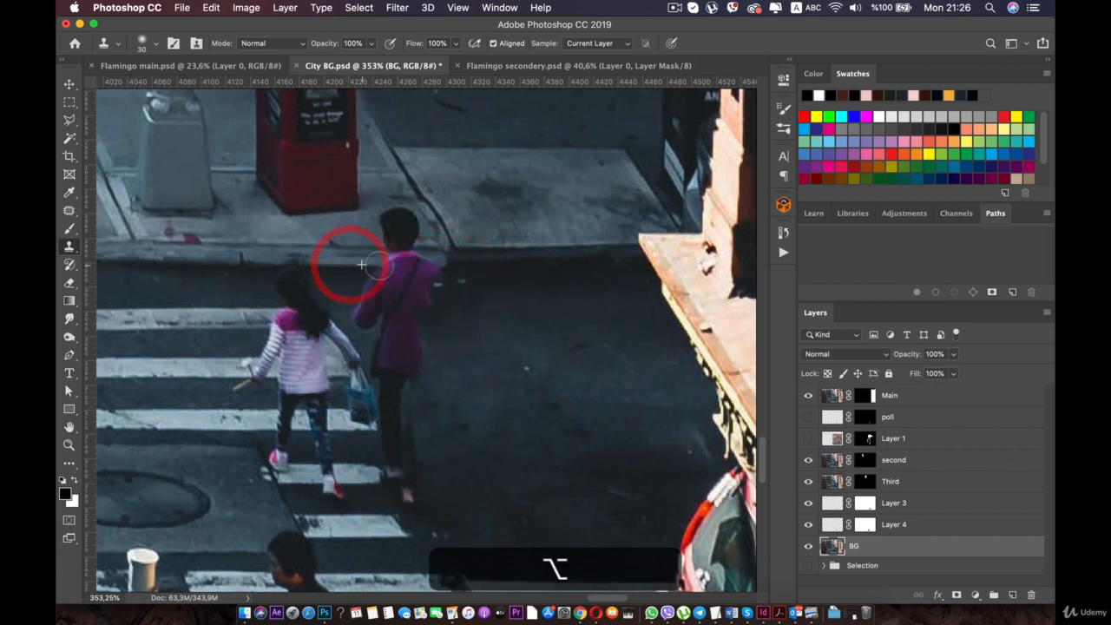
{"action": "left_click", "coordinate": [400, 262]}
{"action": "mouse_move", "coordinate": [398, 265]}
{"action": "left_mouse_down"}
{"action": "mouse_move", "coordinate": [437, 263]}
{"action": "mouse_move", "coordinate": [384, 276]}
{"action": "mouse_move", "coordinate": [422, 284]}
{"action": "mouse_move", "coordinate": [377, 275]}
{"action": "mouse_move", "coordinate": [396, 281]}
{"action": "left_mouse_up"}
{"action": "left_click", "coordinate": [352, 283], "text": "alt"}
{"action": "left_click", "coordinate": [497, 289], "text": "alt"}
{"action": "left_click", "coordinate": [499, 272], "text": "alt"}
{"action": "left_click", "coordinate": [398, 275]}
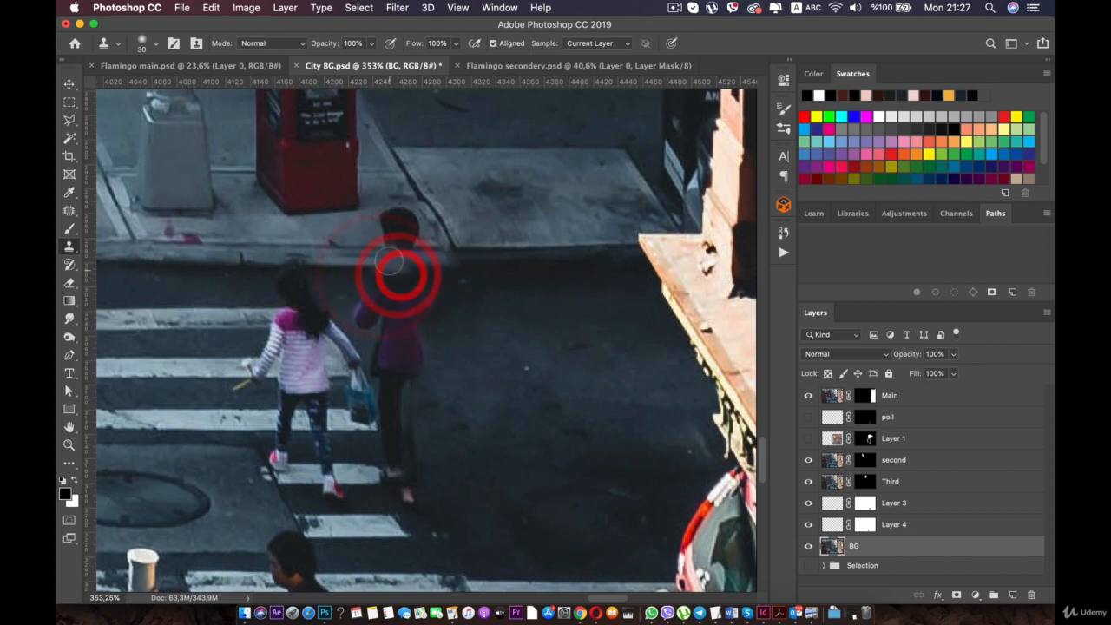
Step: Undo the misplaced clone strokes and clone clean sidewalk over the woman's head near the red newspaper box
{"action": "scroll", "coordinate": [398, 275], "scroll_direction": "up", "scroll_amount": 5}
{"action": "left_click", "coordinate": [404, 346], "text": "alt"}
{"action": "mouse_move", "coordinate": [430, 293]}
{"action": "left_mouse_down"}
{"action": "mouse_move", "coordinate": [461, 293]}
{"action": "mouse_move", "coordinate": [475, 278]}
{"action": "mouse_move", "coordinate": [447, 305]}
{"action": "mouse_move", "coordinate": [474, 303]}
{"action": "left_mouse_up"}
{"action": "key", "text": "cmd+z"}
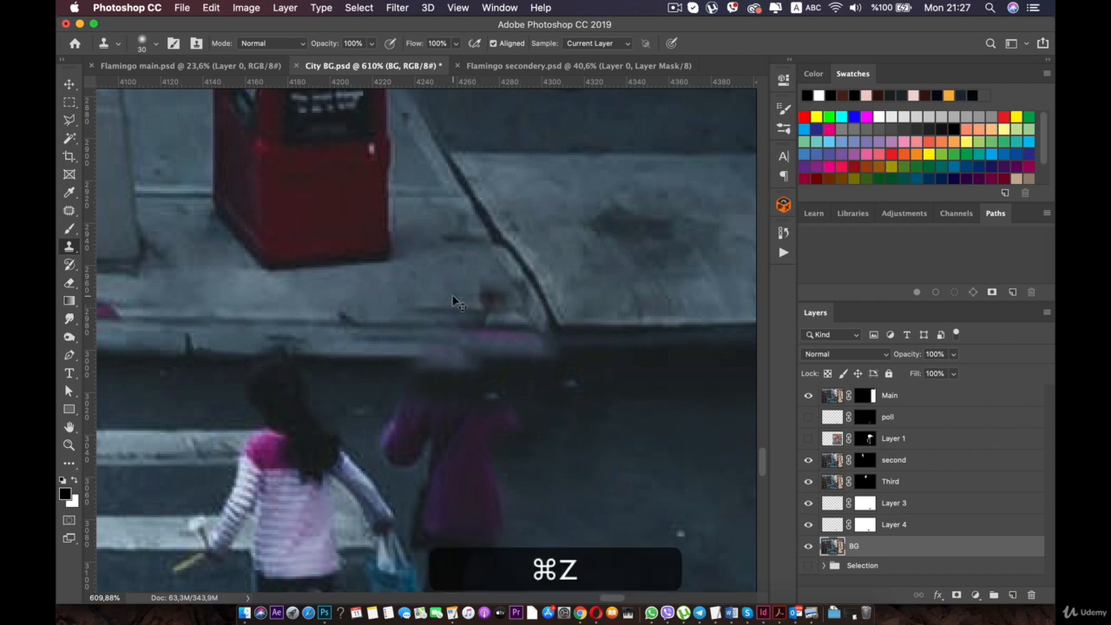
{"action": "key", "text": "super+z"}
{"action": "key", "text": "alt"}
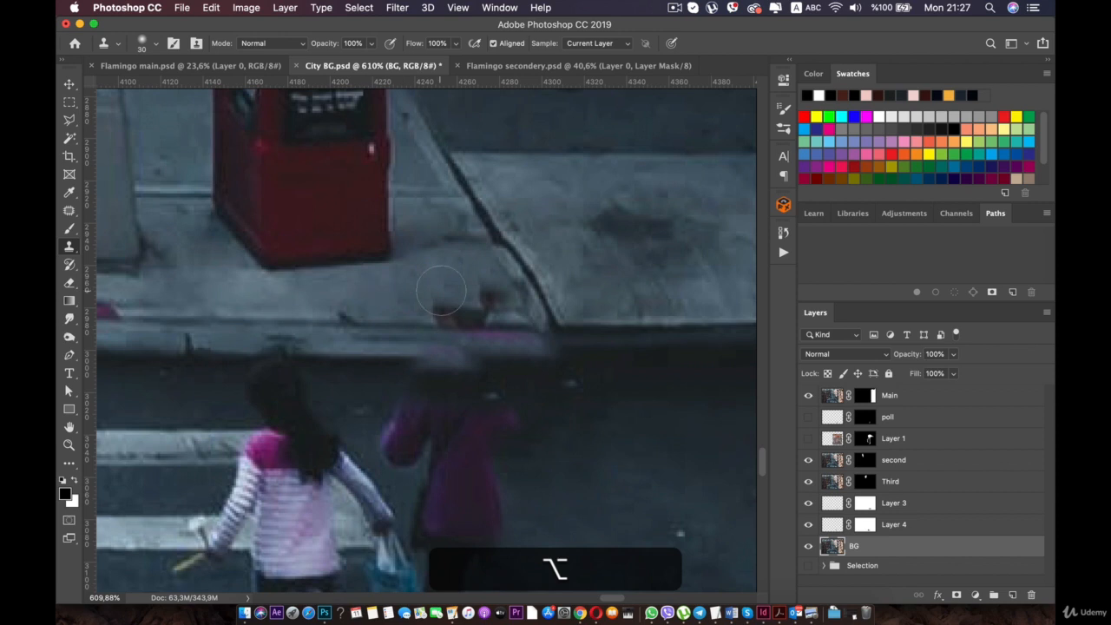
{"action": "left_click_drag", "start_coordinate": [441, 295], "coordinate": [492, 304]}
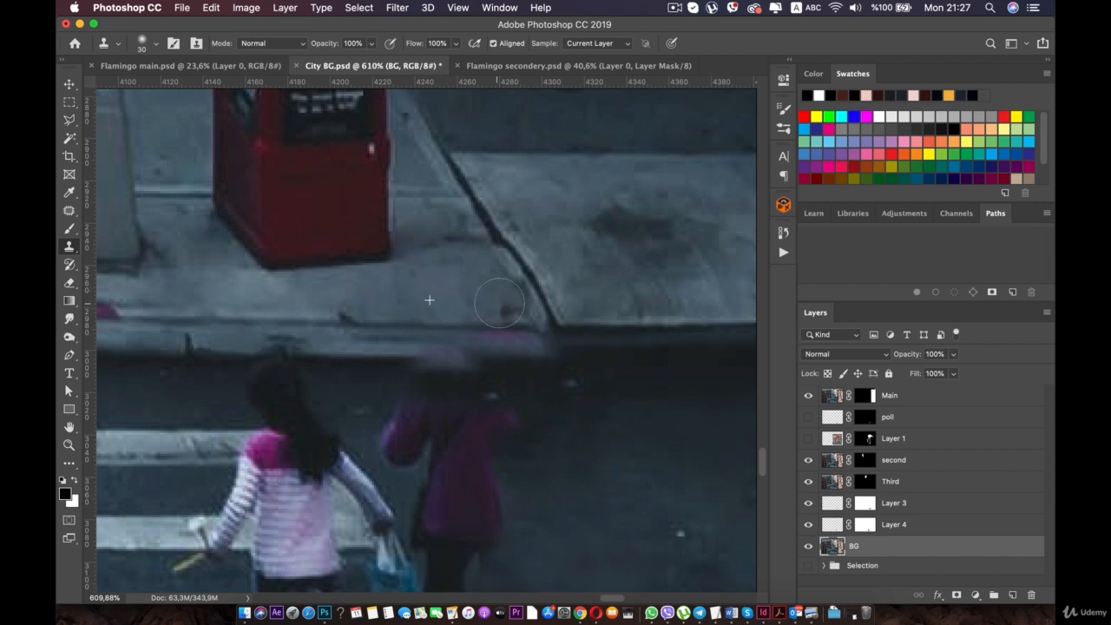
Step: Clone the dark road below the curb over the woman's upper torso and the girl's head
{"action": "key", "text": "alt"}
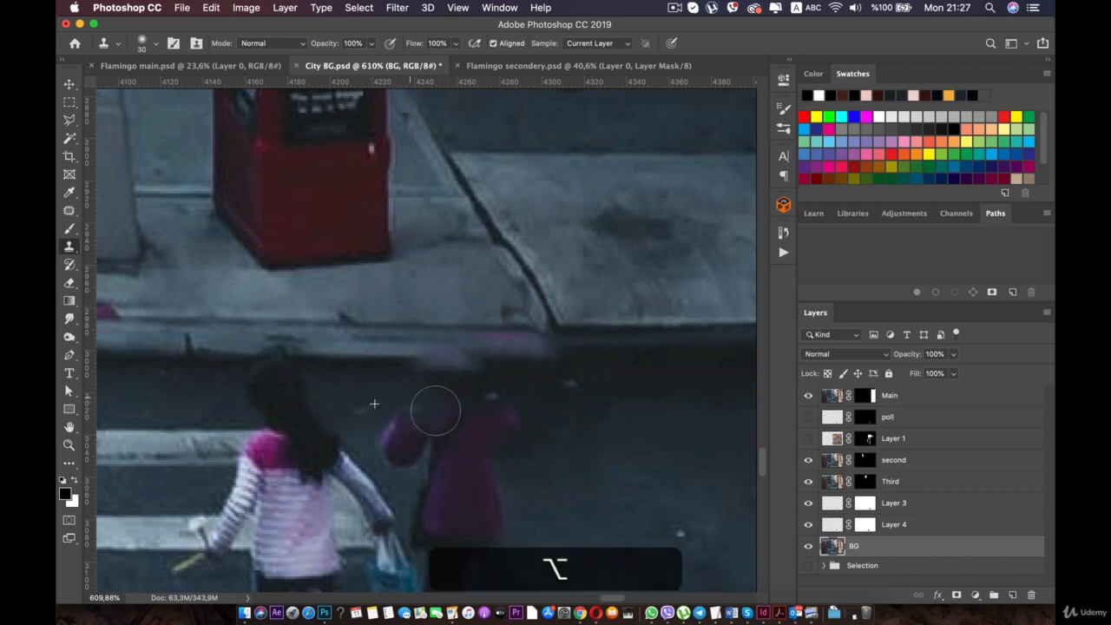
{"action": "mouse_move", "coordinate": [385, 442]}
{"action": "left_mouse_down"}
{"action": "mouse_move", "coordinate": [466, 422]}
{"action": "mouse_move", "coordinate": [409, 385]}
{"action": "mouse_move", "coordinate": [432, 387]}
{"action": "left_mouse_up"}
{"action": "scroll", "coordinate": [393, 390], "scroll_direction": "left", "scroll_amount": 5}
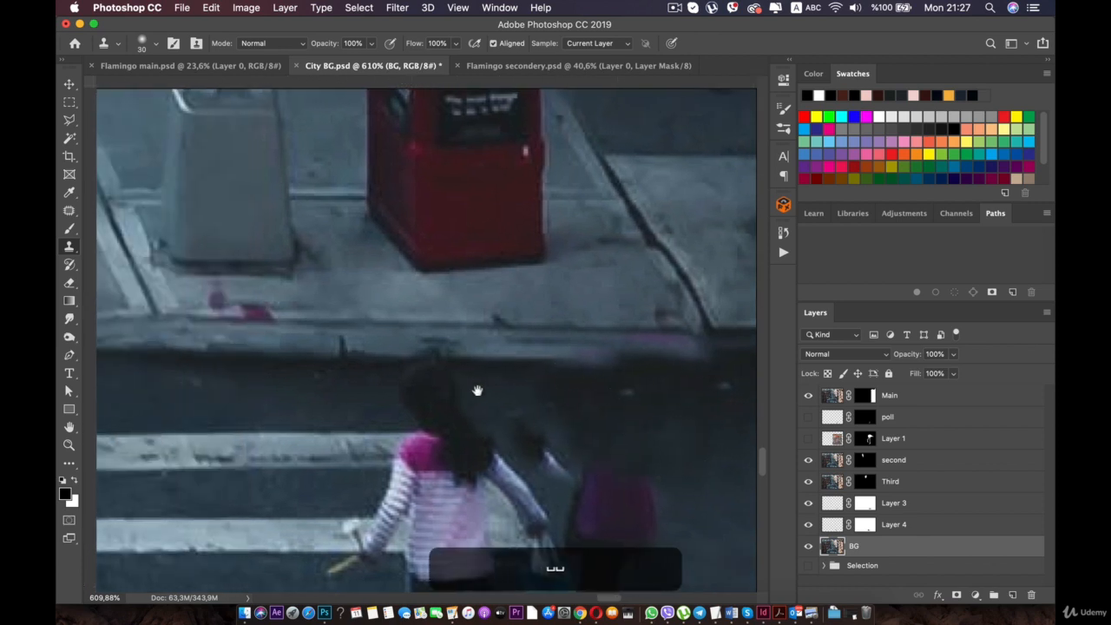
{"action": "key", "text": "alt"}
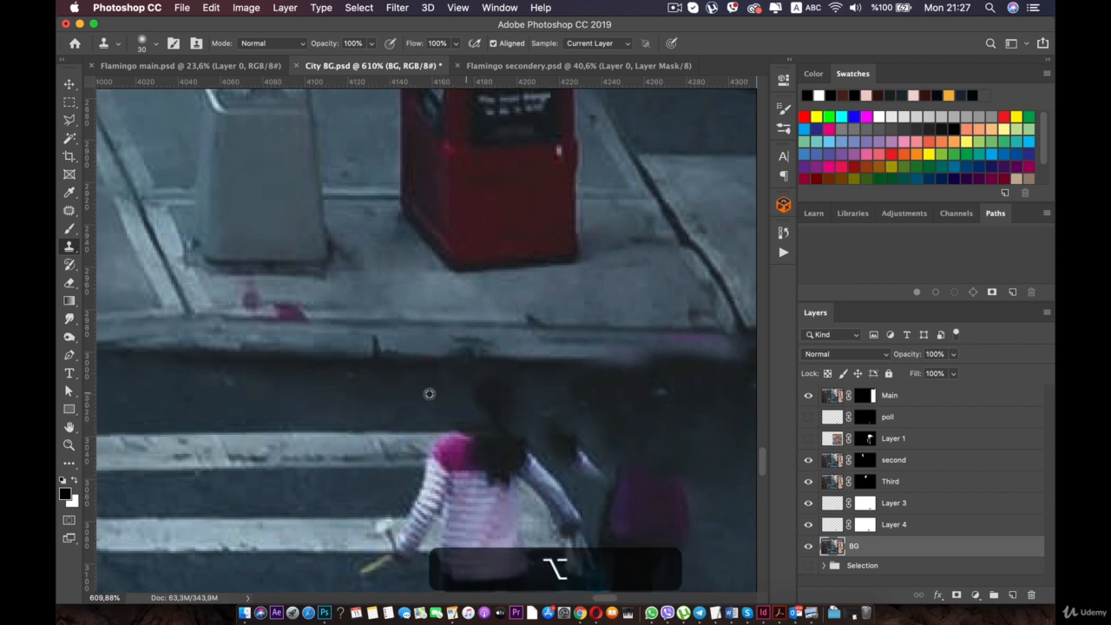
{"action": "left_click", "coordinate": [486, 398], "text": "alt"}
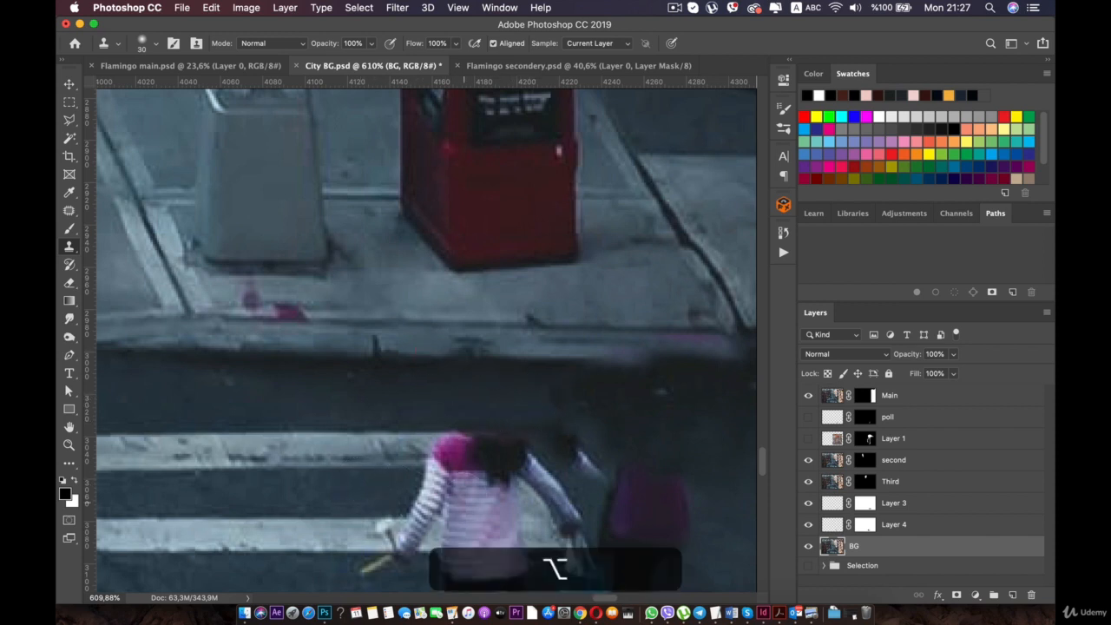
Step: Extend the uppermost white crosswalk stripe across the girl's pink shoulders with the Clone Stamp
{"action": "left_click", "coordinate": [379, 450], "text": "alt"}
{"action": "left_click_drag", "start_coordinate": [433, 452], "coordinate": [535, 449]}
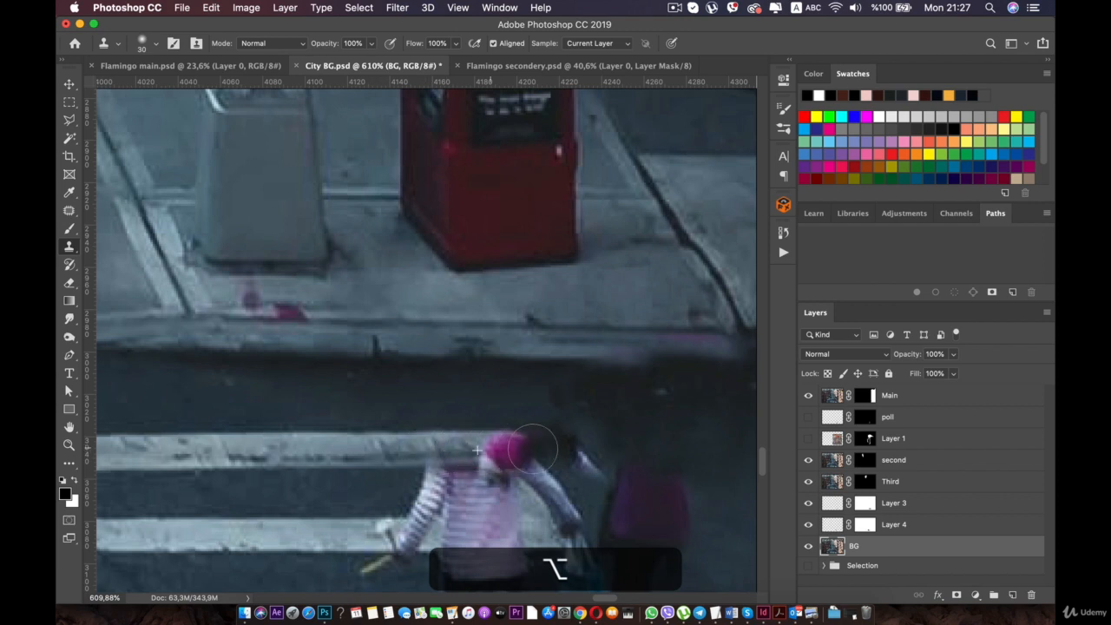
{"action": "left_click", "coordinate": [415, 443], "text": "alt"}
{"action": "left_click_drag", "start_coordinate": [443, 446], "coordinate": [559, 447]}
{"action": "left_click", "coordinate": [544, 450]}
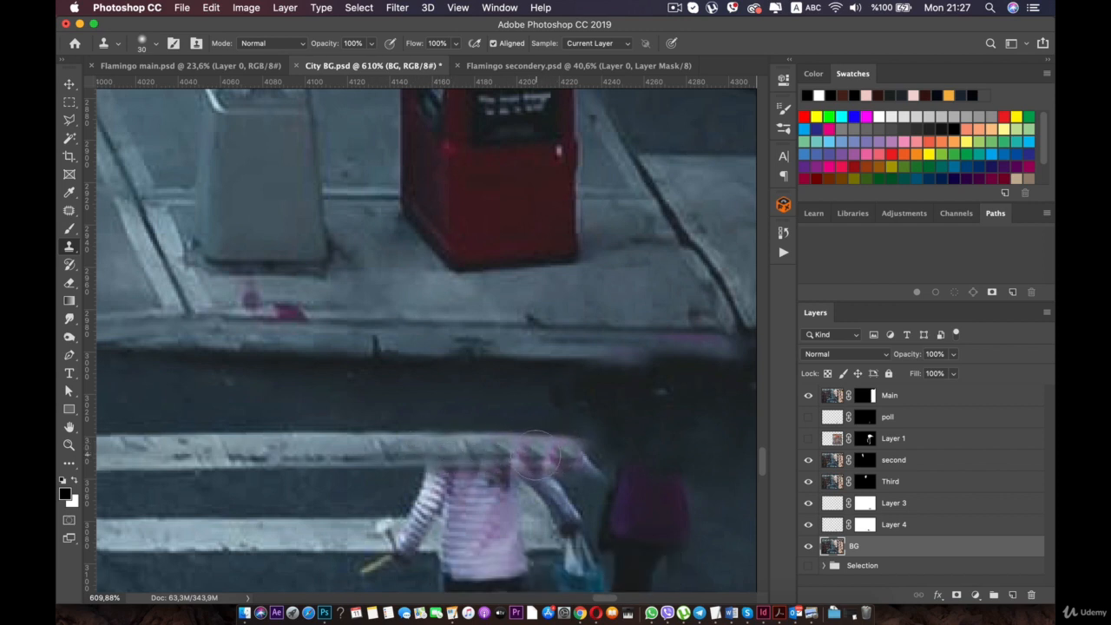
Step: Clone the asphalt gap and the second white crosswalk stripe across the girl's striped top and arms
{"action": "left_click_drag", "start_coordinate": [412, 486], "coordinate": [575, 485]}
{"action": "left_click", "coordinate": [394, 490], "text": "alt"}
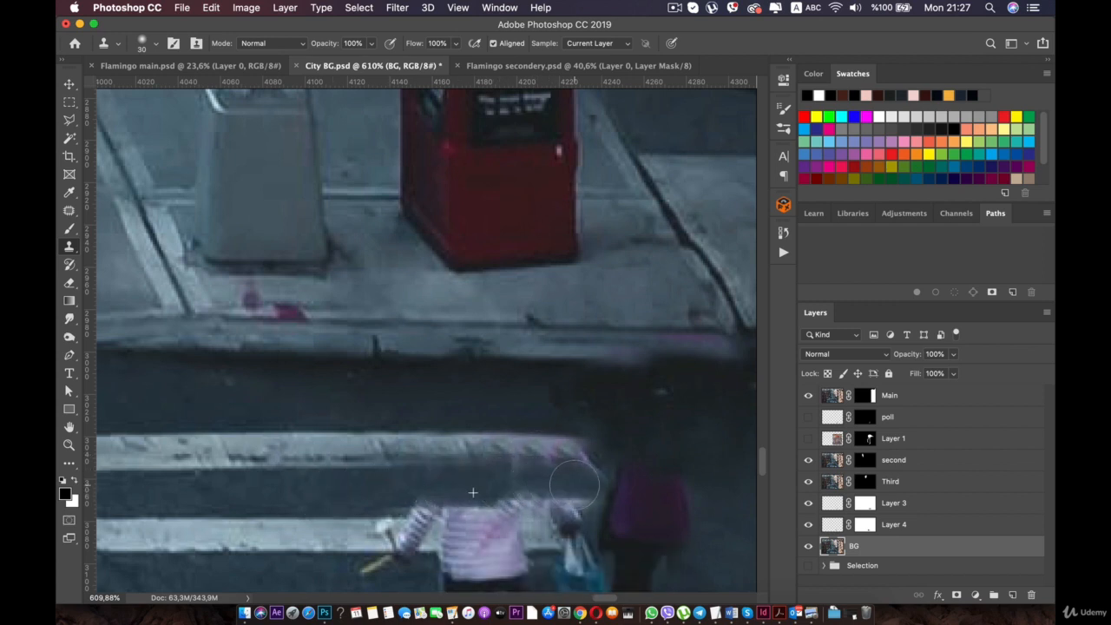
{"action": "left_click", "coordinate": [341, 537], "text": "alt"}
{"action": "left_click", "coordinate": [406, 530]}
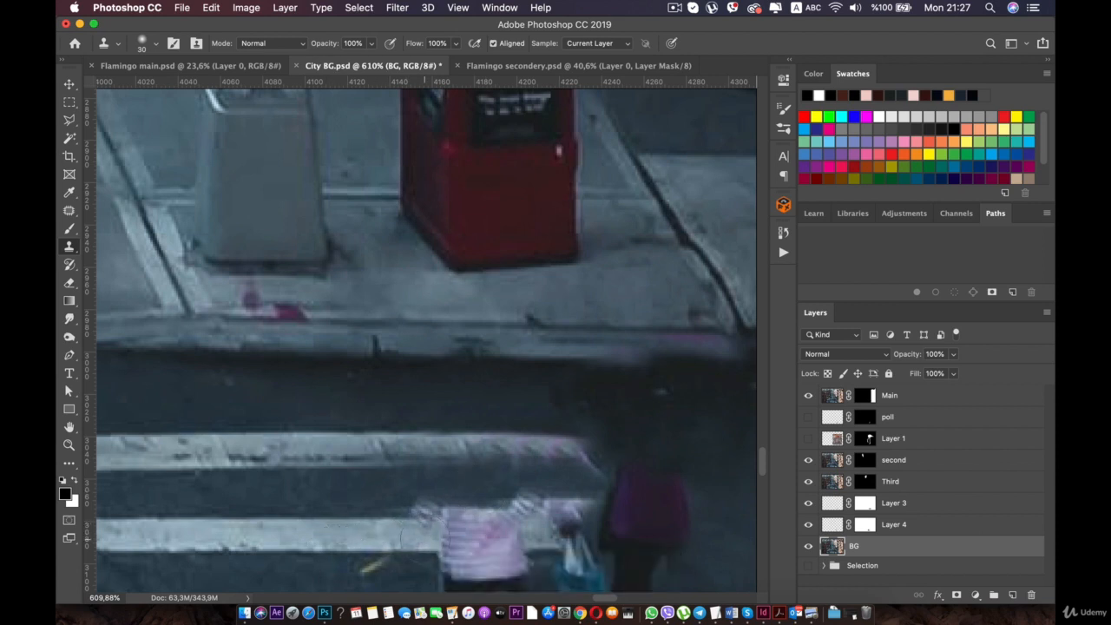
{"action": "left_click_drag", "start_coordinate": [430, 536], "coordinate": [605, 533]}
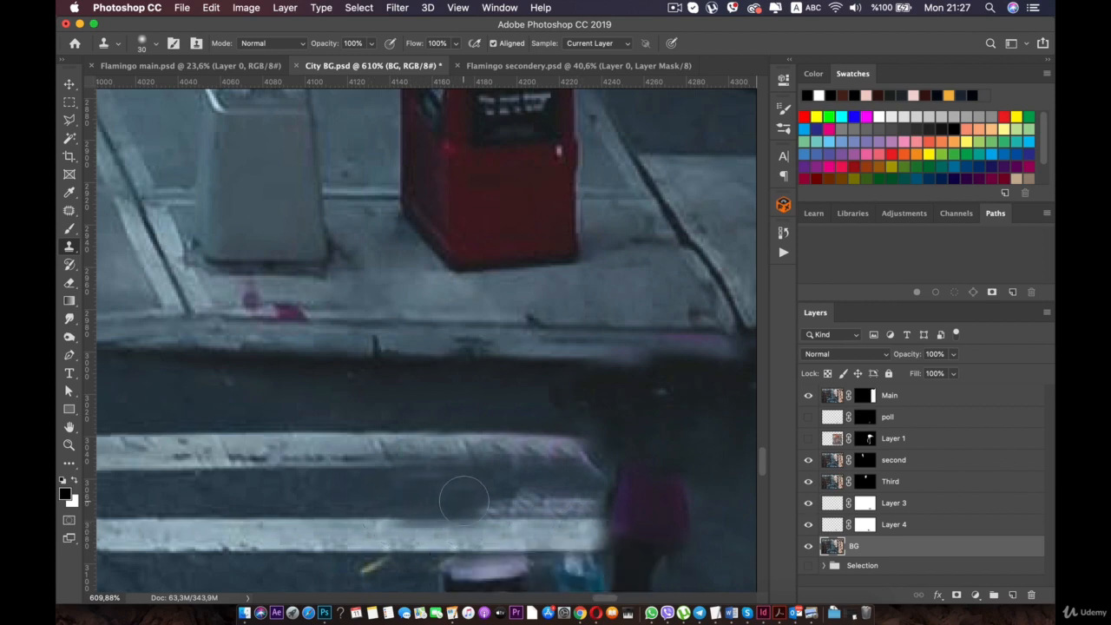
Step: Undo the last clone stroke and clone asphalt over the girl's waist just below the second crosswalk stripe
{"action": "key", "text": "super+z"}
{"action": "scroll", "coordinate": [461, 494], "scroll_direction": "down", "scroll_amount": 1}
{"action": "scroll", "coordinate": [461, 498], "scroll_direction": "down", "scroll_amount": 5}
{"action": "left_click_drag", "start_coordinate": [461, 498], "coordinate": [437, 449]}
{"action": "scroll", "coordinate": [417, 439], "scroll_direction": "up", "scroll_amount": 3}
{"action": "key", "text": "alt"}
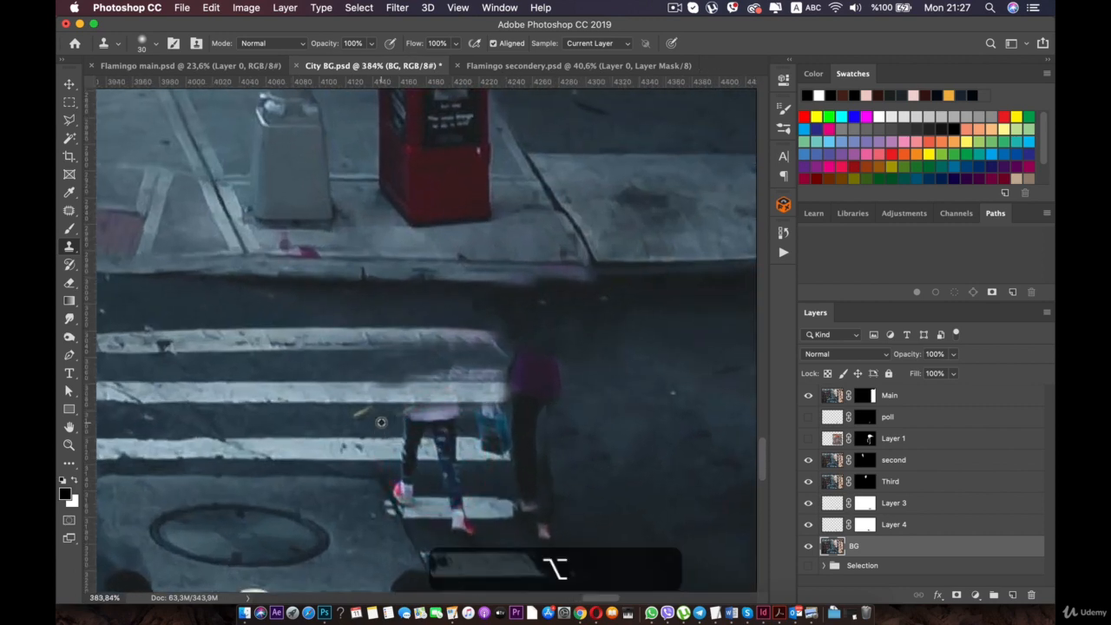
{"action": "left_click", "coordinate": [415, 422]}
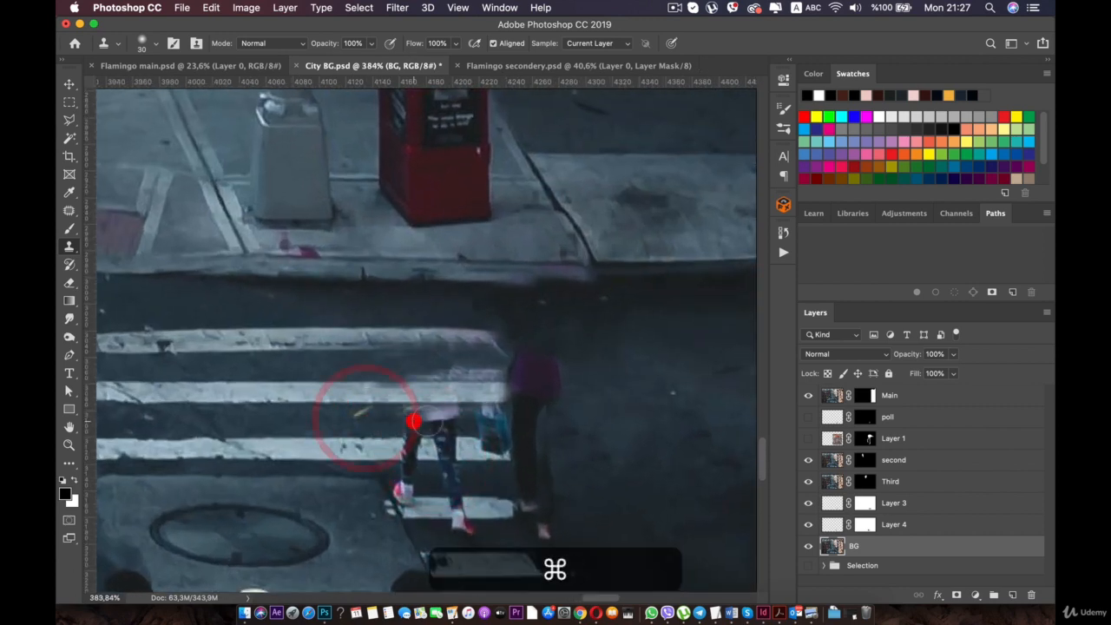
{"action": "left_click_drag", "start_coordinate": [434, 422], "coordinate": [456, 415]}
{"action": "left_click", "coordinate": [427, 419]}
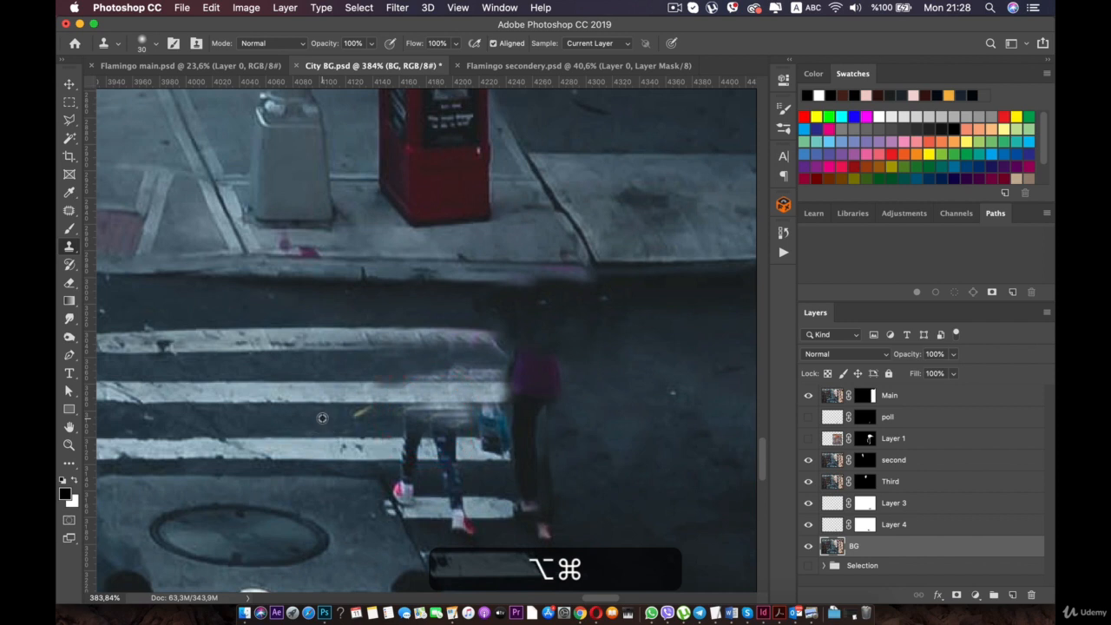
Step: Resample the asphalt between the second and third stripes and cover the smeared waist area and the yellow stick
{"action": "left_click", "coordinate": [322, 418], "text": "alt"}
{"action": "left_click", "coordinate": [437, 419]}
{"action": "left_click", "coordinate": [416, 420]}
{"action": "left_click", "coordinate": [424, 420]}
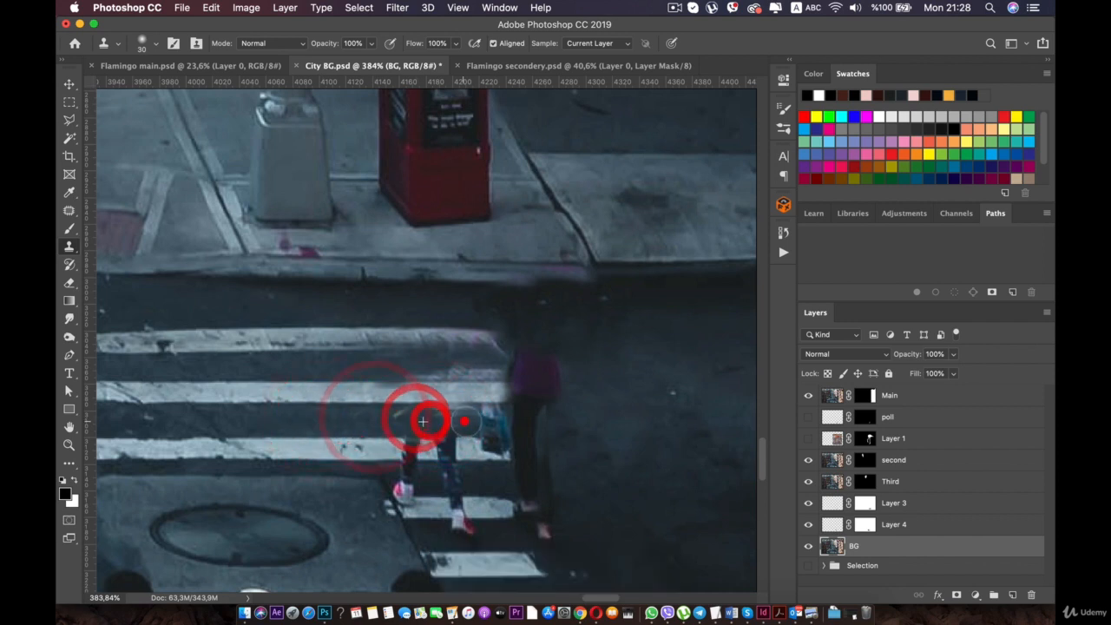
{"action": "left_click", "coordinate": [466, 421]}
{"action": "left_click", "coordinate": [439, 421]}
{"action": "left_click", "coordinate": [404, 419]}
{"action": "left_click", "coordinate": [380, 417]}
{"action": "left_click", "coordinate": [375, 417]}
Step: Clone fresh asphalt along the gap above the third stripe, over the girl's upper legs and the blue bag
{"action": "left_click", "coordinate": [306, 417], "text": "alt"}
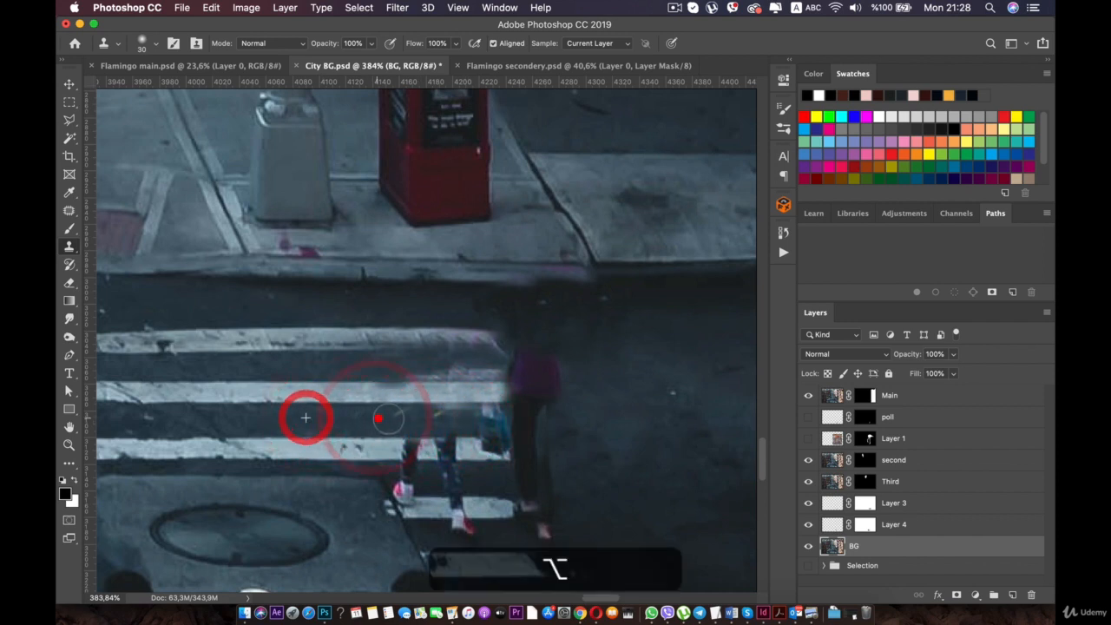
{"action": "left_click", "coordinate": [374, 418]}
{"action": "left_click", "coordinate": [420, 422]}
{"action": "left_click", "coordinate": [458, 422]}
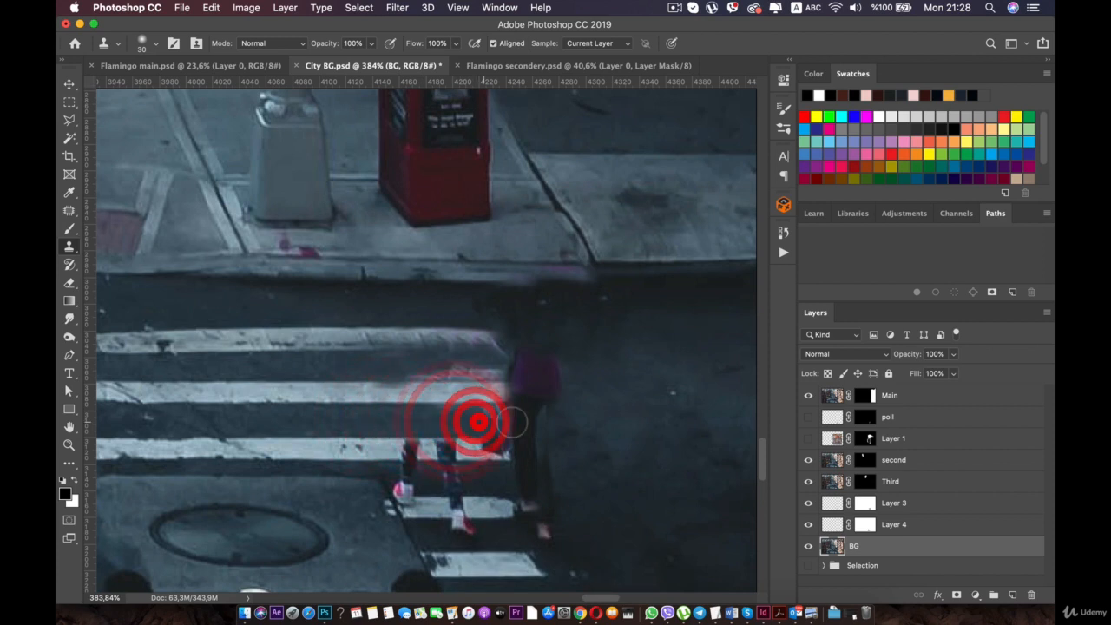
Step: Clone dark road from beside the crosswalk over the woman's remaining trouser leg and foot
{"action": "left_click", "coordinate": [583, 425], "text": "alt"}
{"action": "left_click", "coordinate": [595, 496], "text": "alt"}
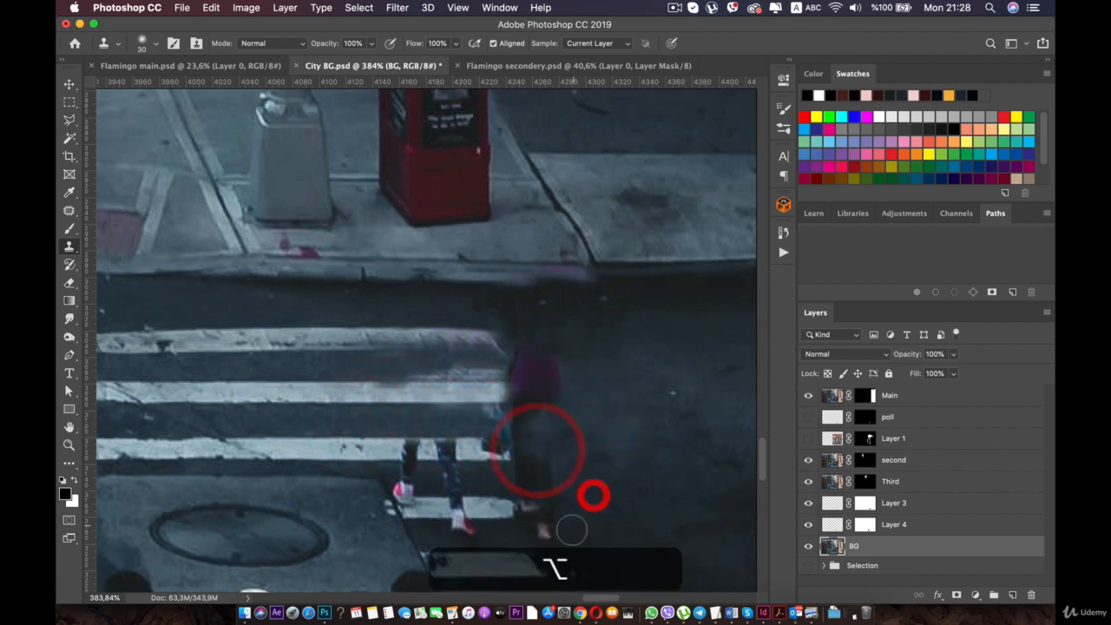
{"action": "left_click", "coordinate": [556, 533]}
{"action": "left_click", "coordinate": [583, 541], "text": "alt"}
{"action": "left_click", "coordinate": [544, 535]}
{"action": "left_click", "coordinate": [537, 524]}
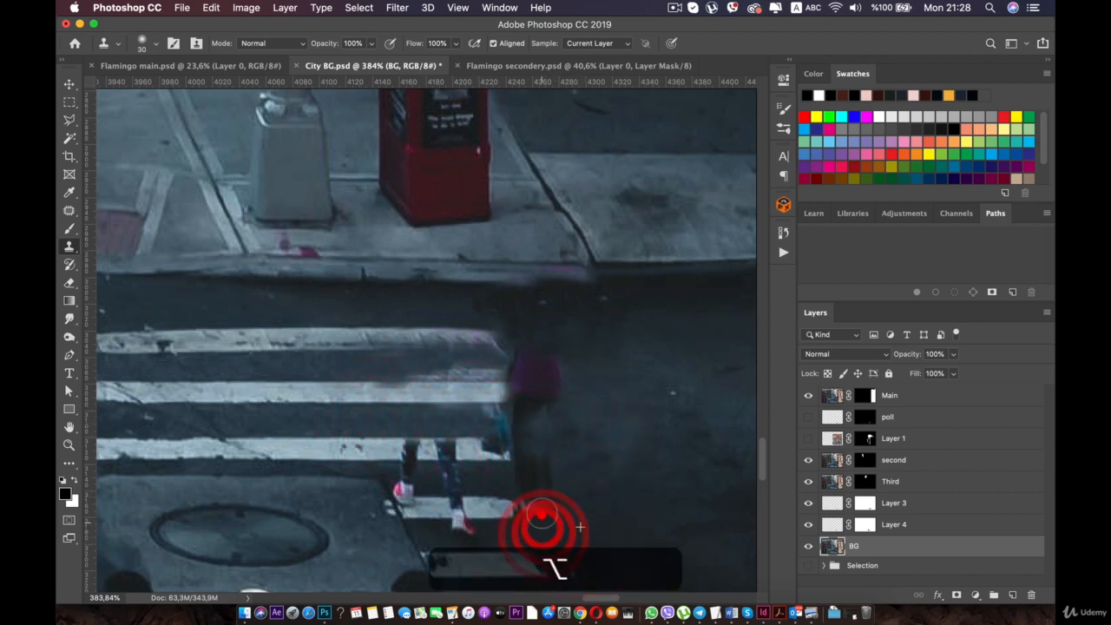
Step: Clone road over the last dark leg traces and up to the lower edge of the woman's purple coat
{"action": "left_click", "coordinate": [540, 506]}
{"action": "left_click", "coordinate": [583, 534], "text": "alt"}
{"action": "left_click", "coordinate": [537, 493]}
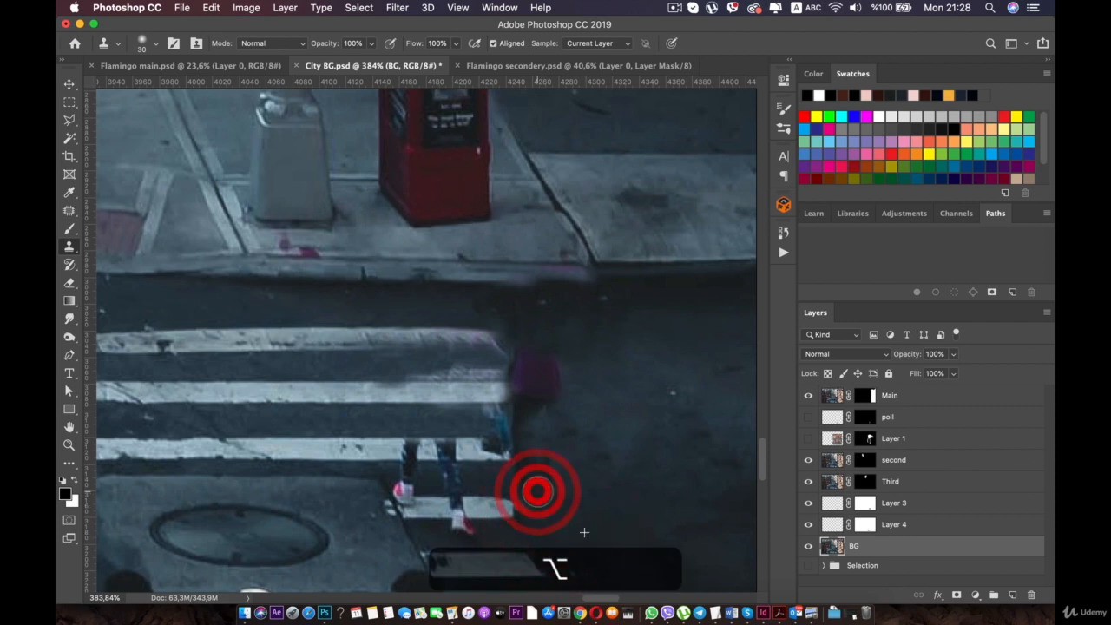
{"action": "left_click", "coordinate": [540, 461]}
{"action": "left_click", "coordinate": [555, 424]}
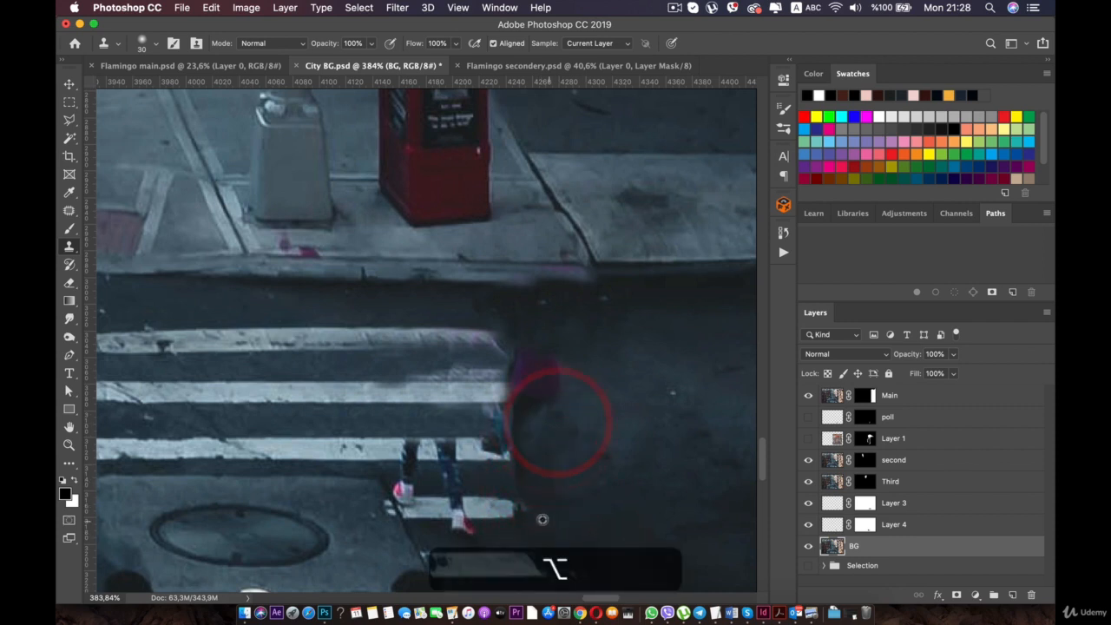
Step: Clone asphalt and white stripe paint over the girl's foot on the short stripe below the third stripe
{"action": "left_click", "coordinate": [464, 527], "text": "alt"}
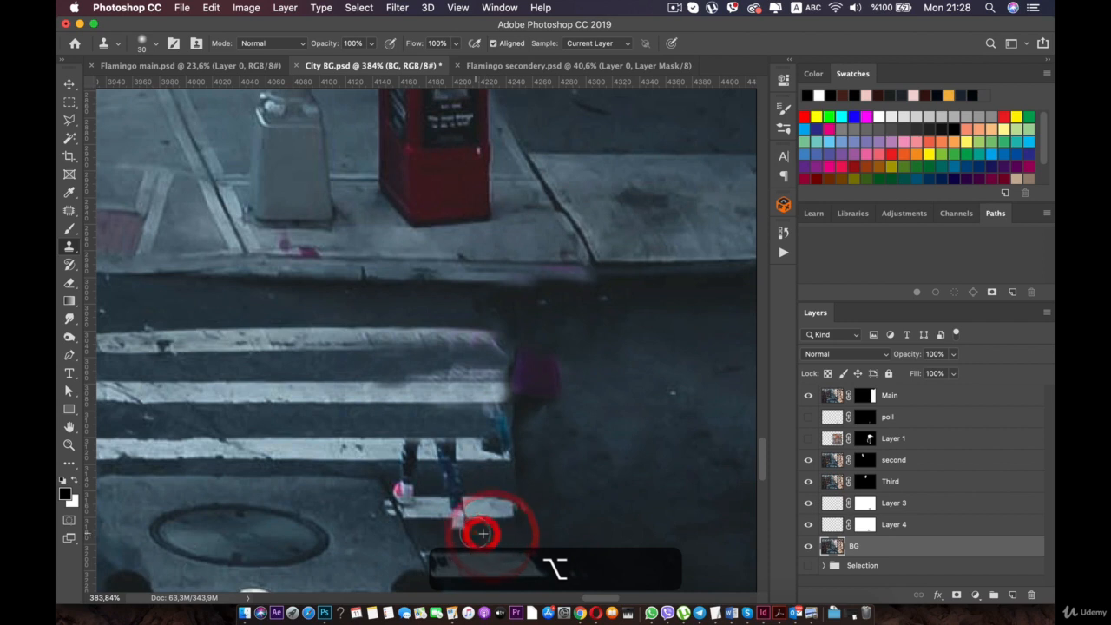
{"action": "left_click", "coordinate": [490, 502], "text": "alt"}
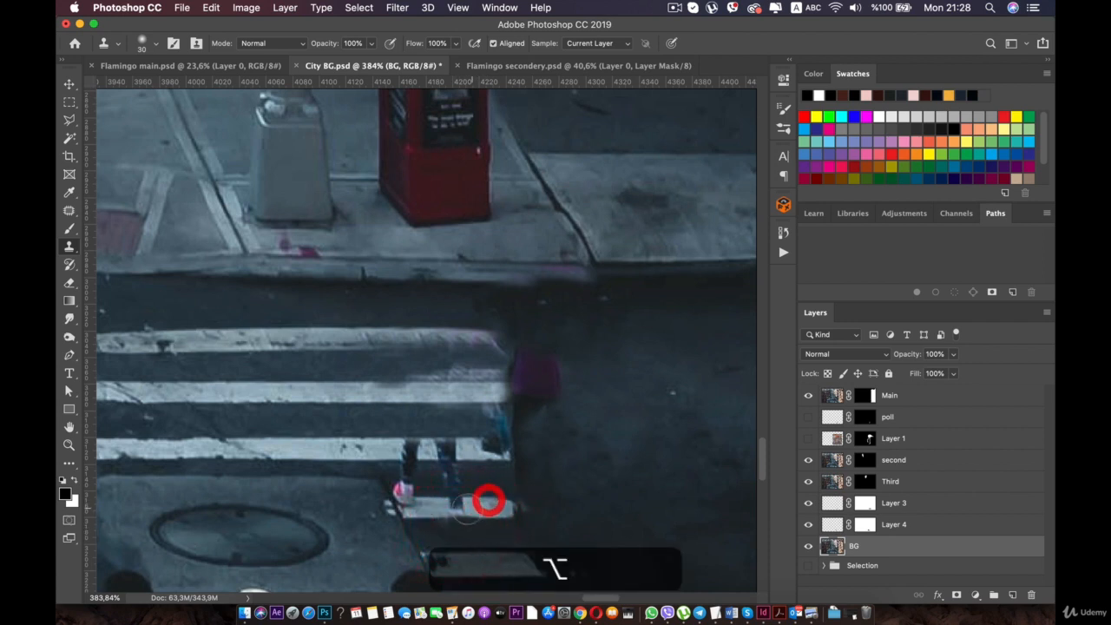
{"action": "left_click", "coordinate": [457, 508]}
{"action": "left_click", "coordinate": [457, 508]}
{"action": "left_click", "coordinate": [496, 512], "text": "alt"}
{"action": "left_click", "coordinate": [452, 501]}
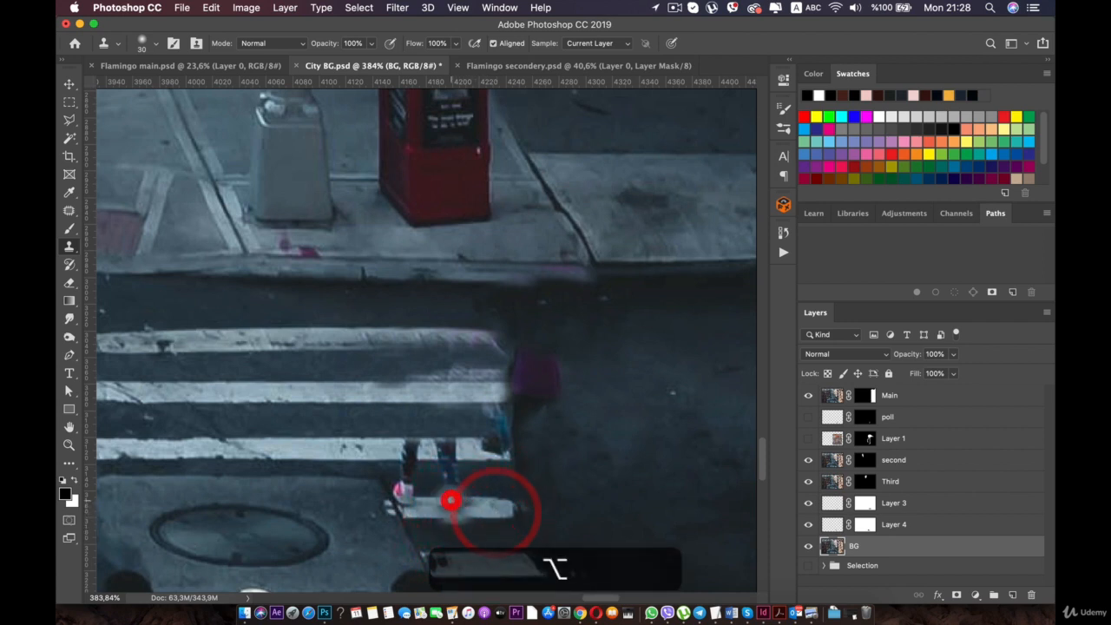
{"action": "key", "text": "super+z"}
Step: Clone white paint along the third stripe over the two sections covered by the girl's legs
{"action": "key", "text": "super+plus"}
{"action": "key", "text": "super+plus"}
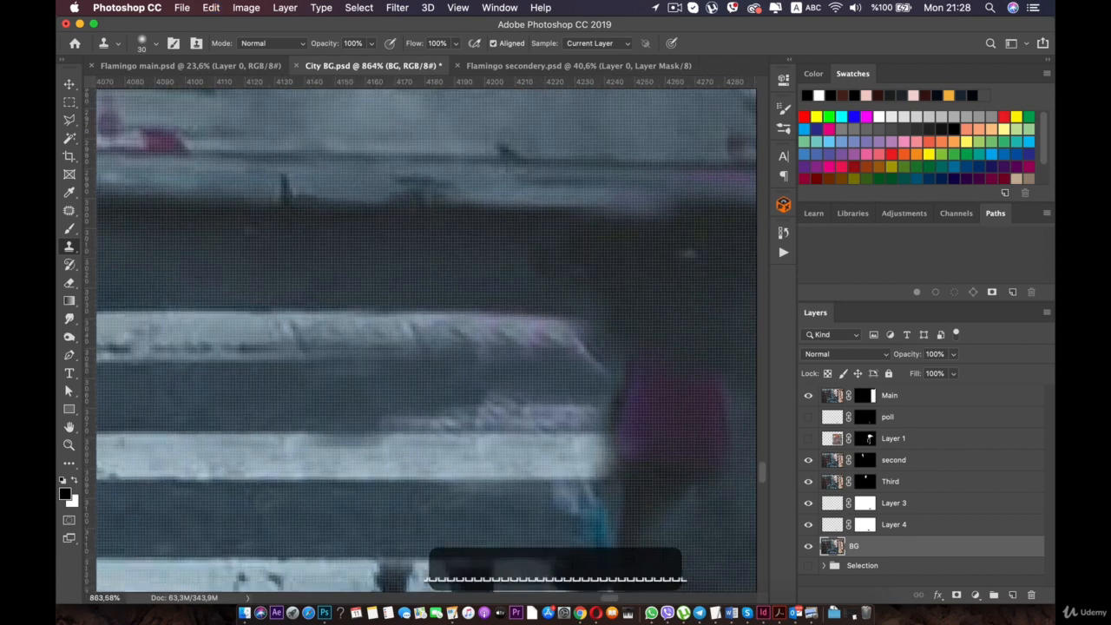
{"action": "left_click_drag", "start_coordinate": [420, 523], "coordinate": [367, 296]}
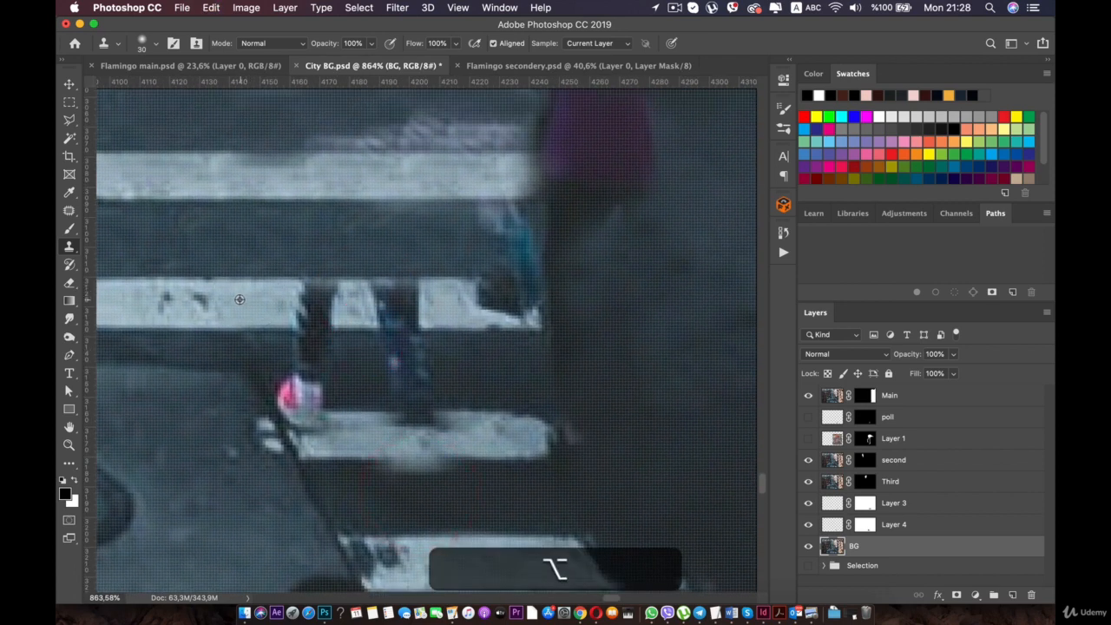
{"action": "left_click", "coordinate": [314, 303]}
{"action": "left_click", "coordinate": [318, 304]}
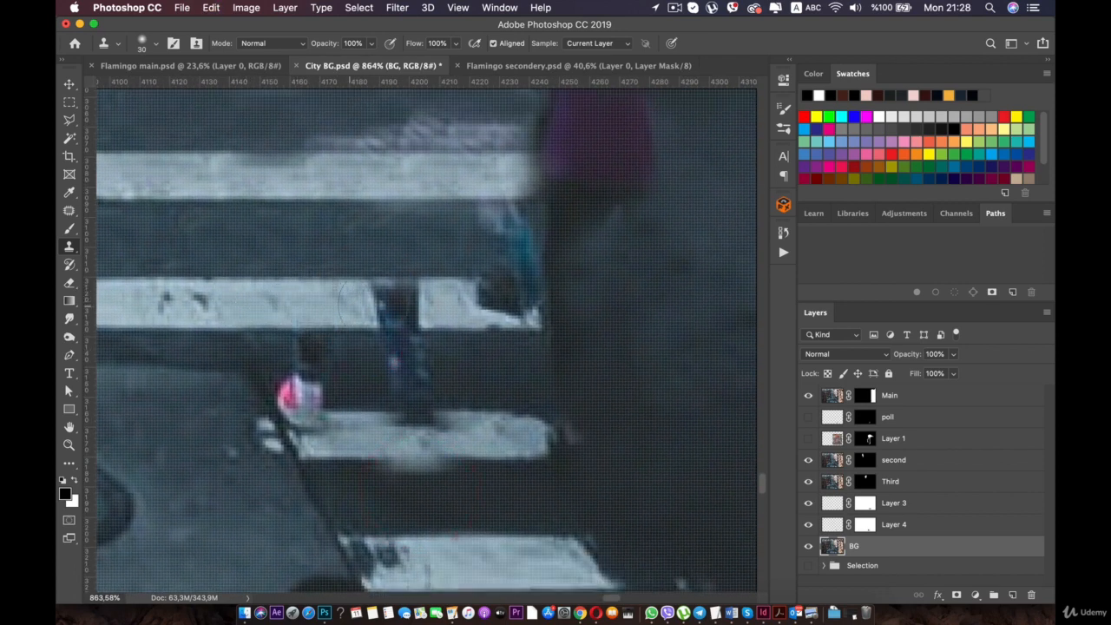
{"action": "left_click", "coordinate": [396, 304]}
Step: Clone asphalt over the girl's lower legs and pink shoe, and clean the lower edge of the short stripe
{"action": "key", "text": "alt"}
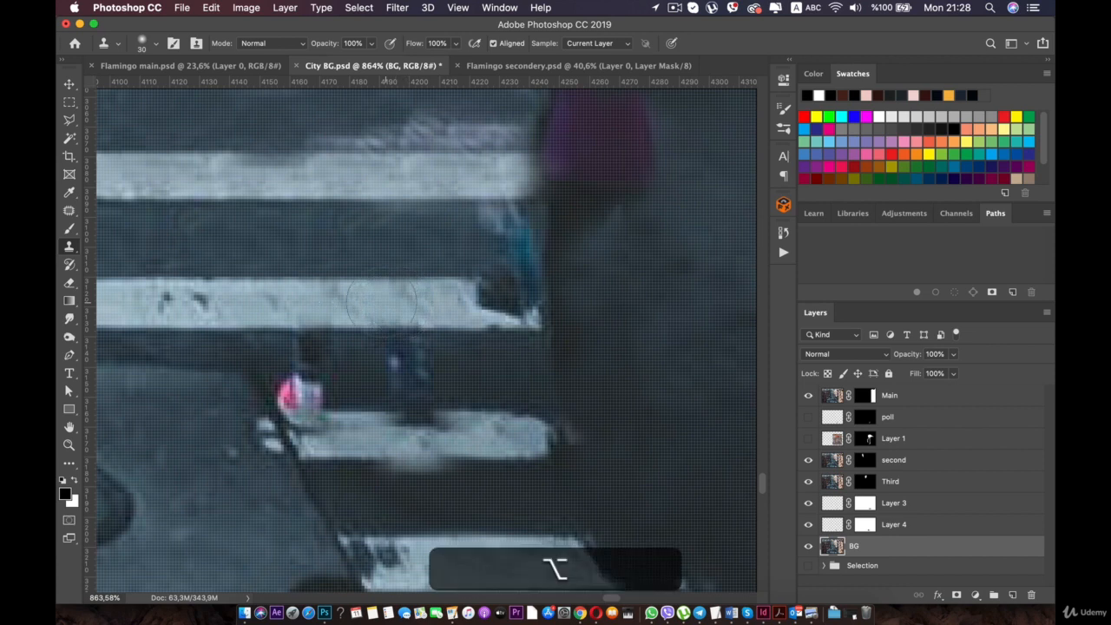
{"action": "left_click", "coordinate": [474, 368], "text": "alt"}
{"action": "left_click", "coordinate": [414, 368]}
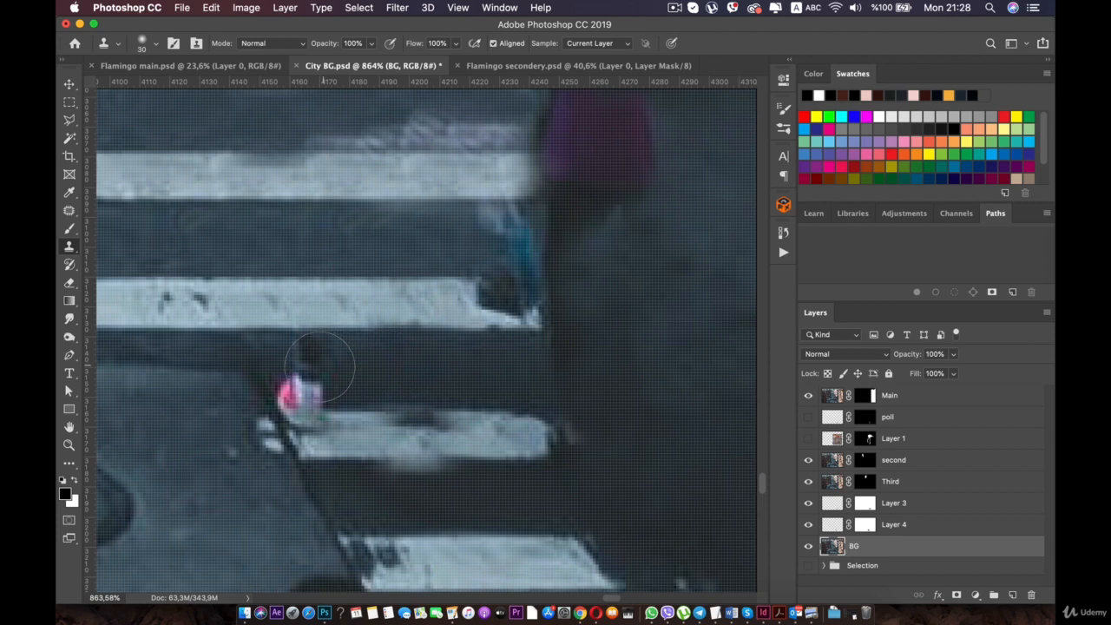
{"action": "mouse_move", "coordinate": [320, 367]}
{"action": "left_mouse_down"}
{"action": "mouse_move", "coordinate": [298, 377]}
{"action": "mouse_move", "coordinate": [295, 404]}
{"action": "left_mouse_up"}
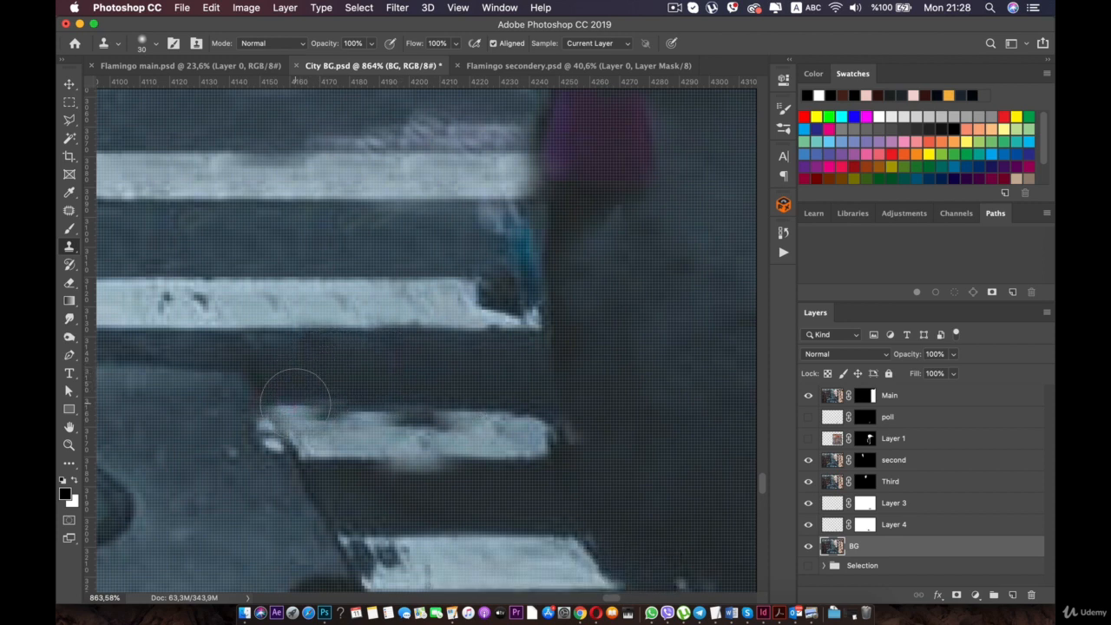
{"action": "mouse_move", "coordinate": [409, 482]}
{"action": "left_mouse_down"}
{"action": "mouse_move", "coordinate": [512, 476]}
{"action": "mouse_move", "coordinate": [401, 471]}
{"action": "left_mouse_up"}
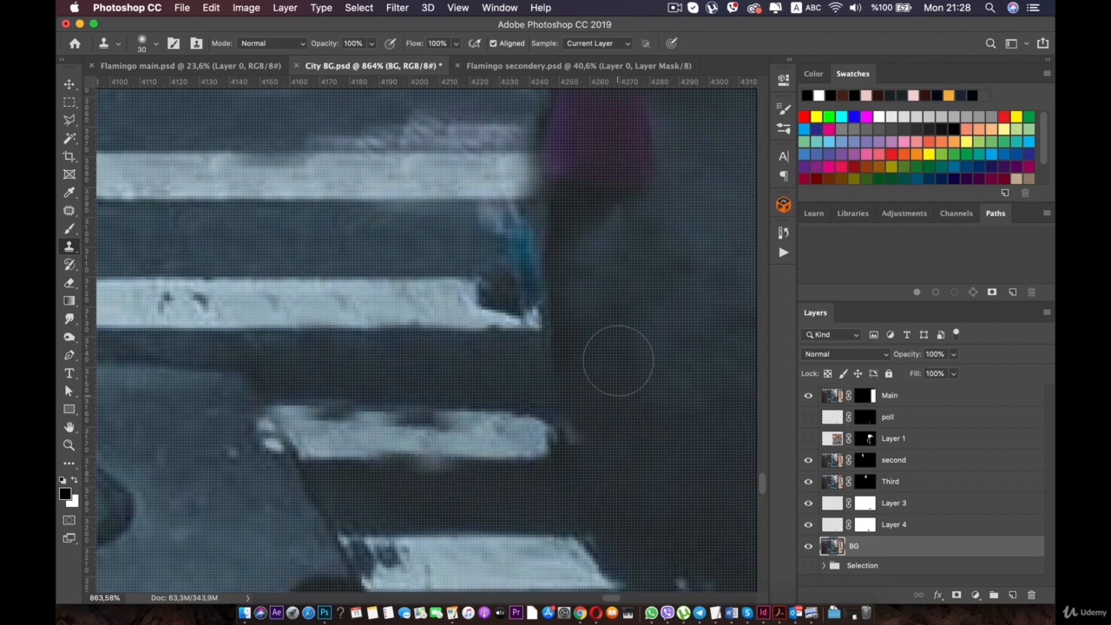
Step: Clone asphalt over the blue bag remnant at the end of the gap between the second and third stripes
{"action": "scroll", "coordinate": [619, 360], "scroll_direction": "down", "scroll_amount": 5}
{"action": "left_click_drag", "start_coordinate": [540, 247], "coordinate": [538, 392]}
{"action": "scroll", "coordinate": [465, 493], "scroll_direction": "up", "scroll_amount": 4}
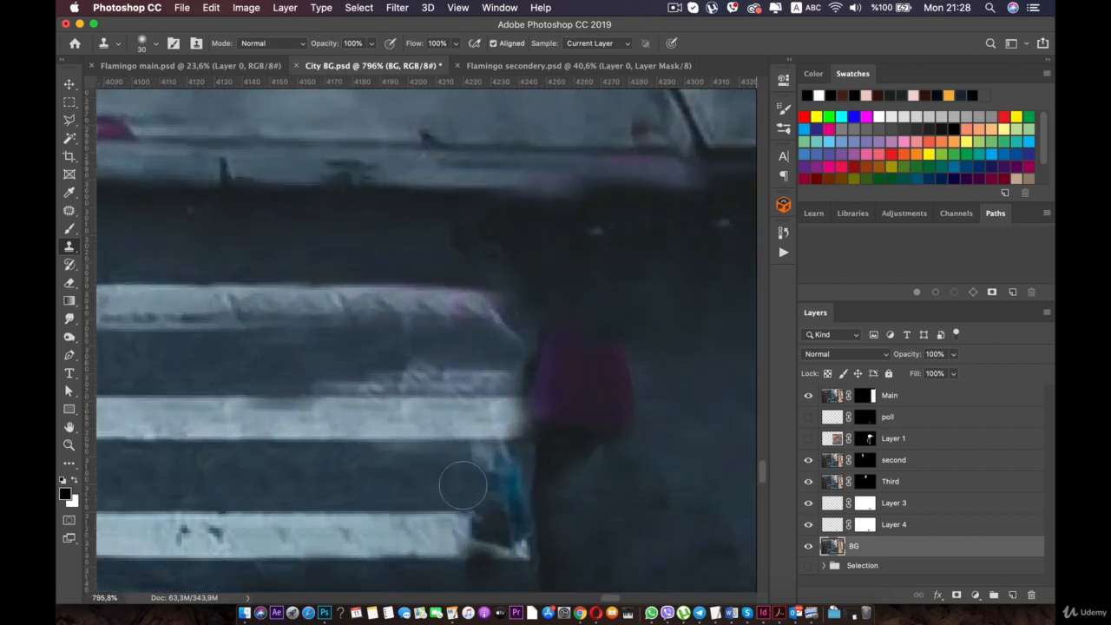
{"action": "scroll", "coordinate": [462, 486], "scroll_direction": "up", "scroll_amount": 1}
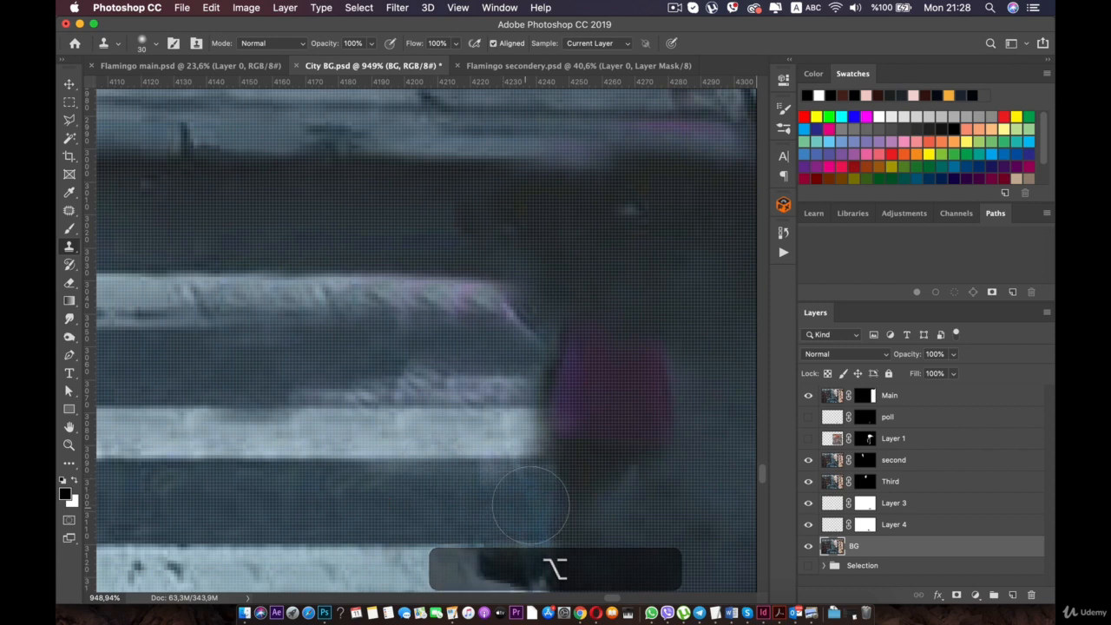
Step: Resample the third stripe's white paint and fill the dark gap near its end
{"action": "scroll", "coordinate": [531, 506], "scroll_direction": "down", "scroll_amount": 2}
{"action": "left_click", "coordinate": [414, 496], "text": "alt"}
{"action": "left_click_drag", "start_coordinate": [490, 492], "coordinate": [477, 489]}
{"action": "key", "text": "super+z"}
{"action": "key", "text": "super+z"}
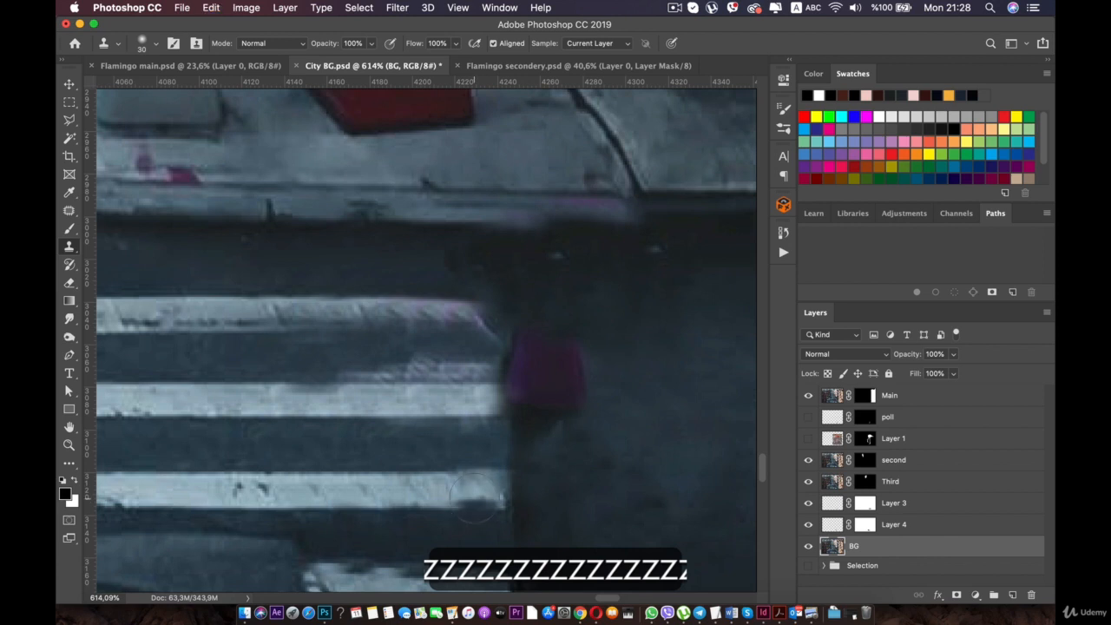
{"action": "left_click", "coordinate": [476, 496]}
{"action": "left_click", "coordinate": [436, 483]}
{"action": "left_click", "coordinate": [415, 491], "text": "alt"}
{"action": "left_click", "coordinate": [442, 488]}
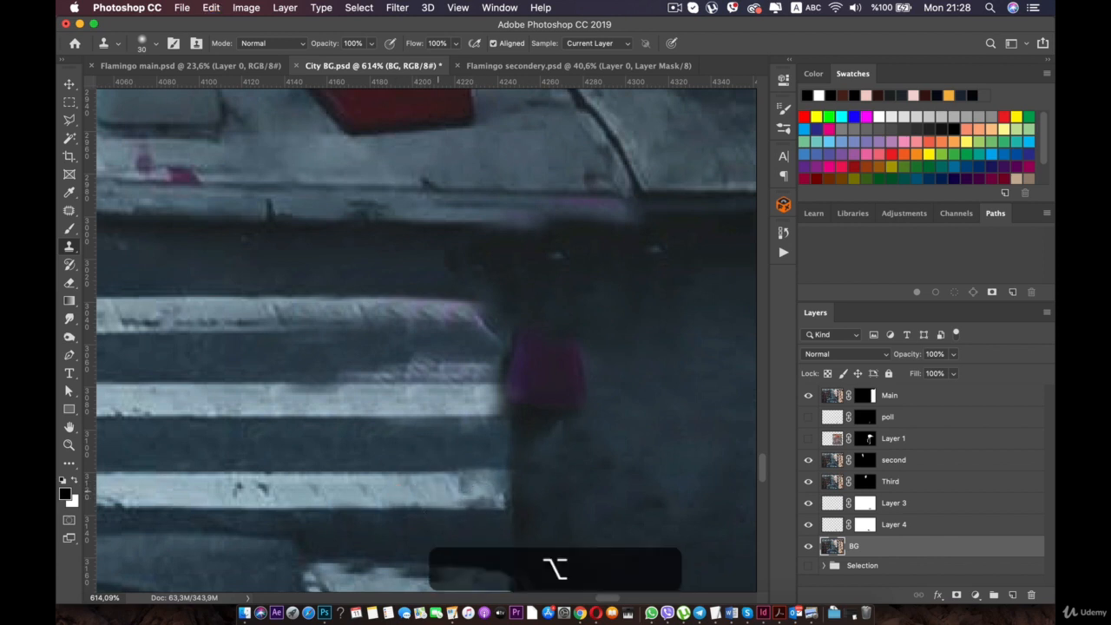
Step: Smooth the third stripe's worn end with cloned paint and extend its tip slightly into the road
{"action": "left_click", "coordinate": [493, 491]}
{"action": "left_click", "coordinate": [489, 491]}
{"action": "left_click", "coordinate": [480, 490]}
{"action": "left_click", "coordinate": [525, 492]}
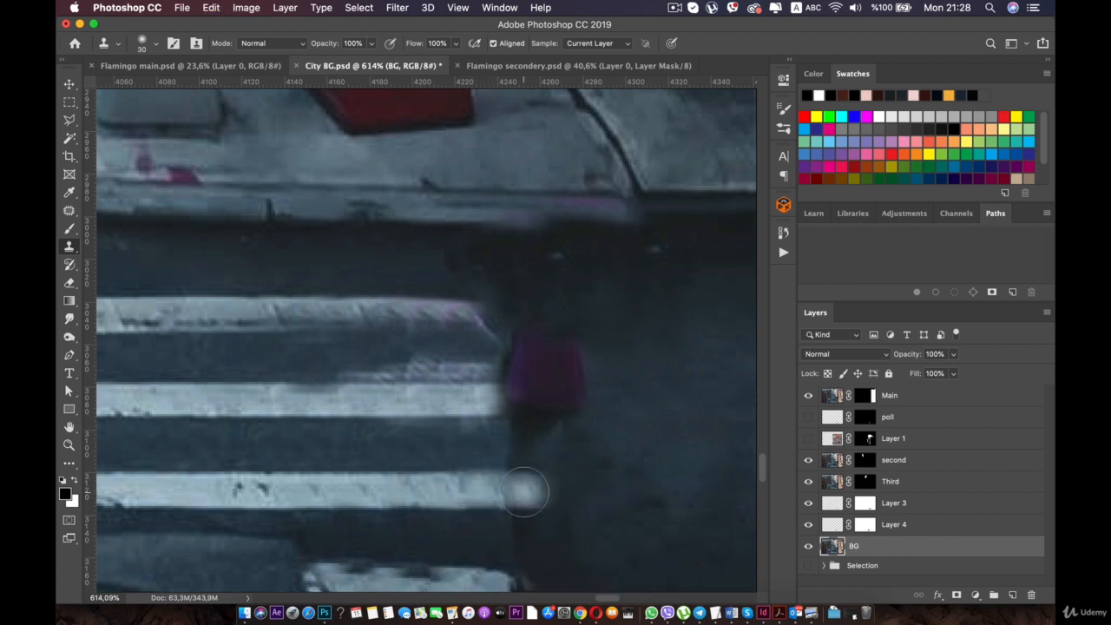
{"action": "left_click", "coordinate": [521, 492]}
Step: Clone dark road from beside the crosswalk over the woman's purple coat and the dark patch beneath it
{"action": "left_click", "coordinate": [616, 482], "text": "alt"}
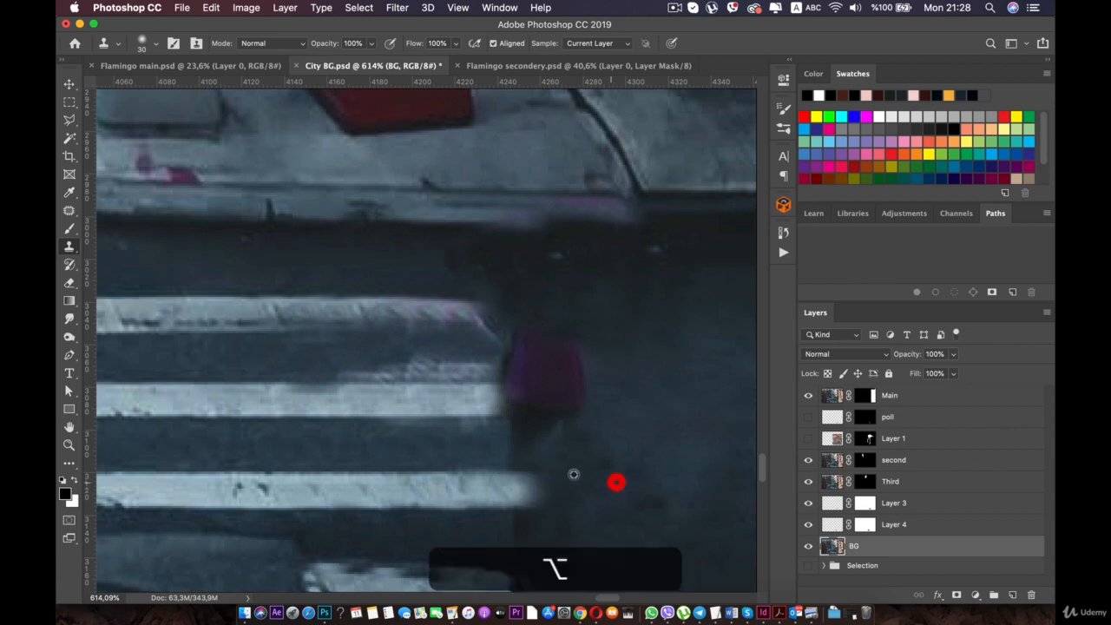
{"action": "left_click", "coordinate": [658, 367], "text": "alt"}
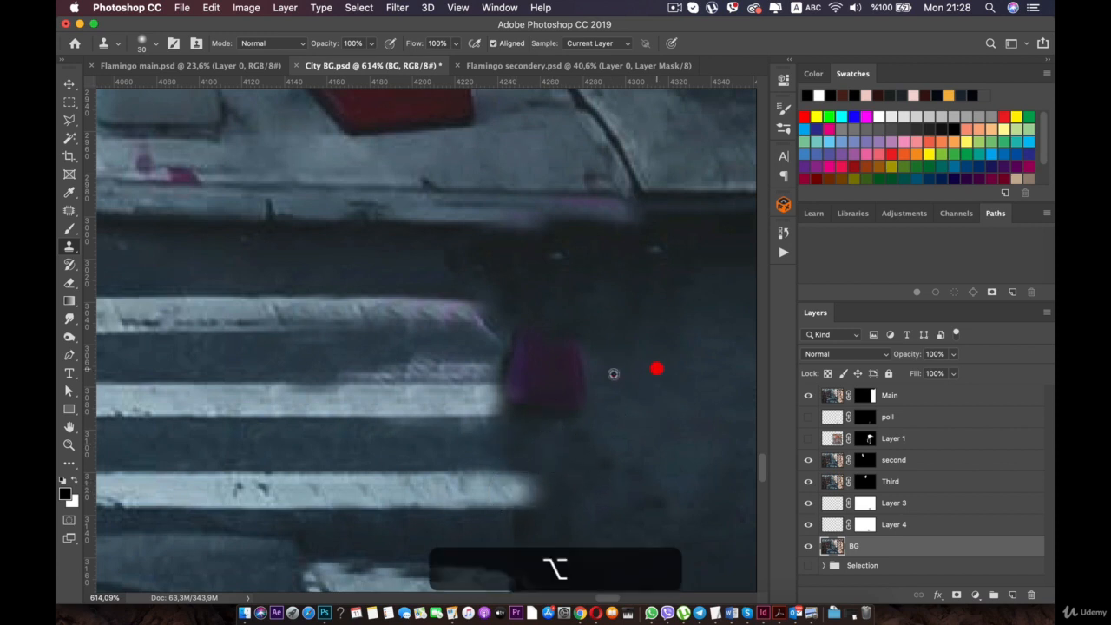
{"action": "mouse_move", "coordinate": [563, 384]}
{"action": "left_mouse_down"}
{"action": "mouse_move", "coordinate": [566, 334]}
{"action": "mouse_move", "coordinate": [568, 413]}
{"action": "mouse_move", "coordinate": [561, 320]}
{"action": "mouse_move", "coordinate": [532, 339]}
{"action": "left_mouse_up"}
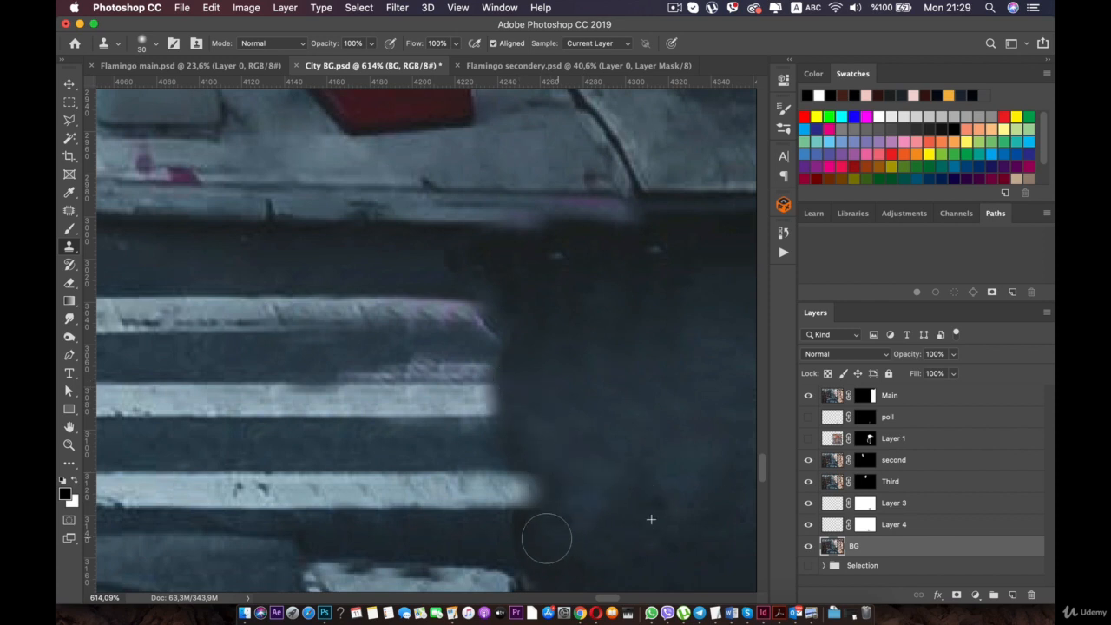
{"action": "mouse_move", "coordinate": [613, 411]}
{"action": "left_mouse_down"}
{"action": "mouse_move", "coordinate": [494, 441]}
{"action": "mouse_move", "coordinate": [582, 439]}
{"action": "left_mouse_up"}
Step: Clone asphalt along the gap between the first and second stripes over the smudged paint near their ends
{"action": "left_click", "coordinate": [421, 442], "text": "alt"}
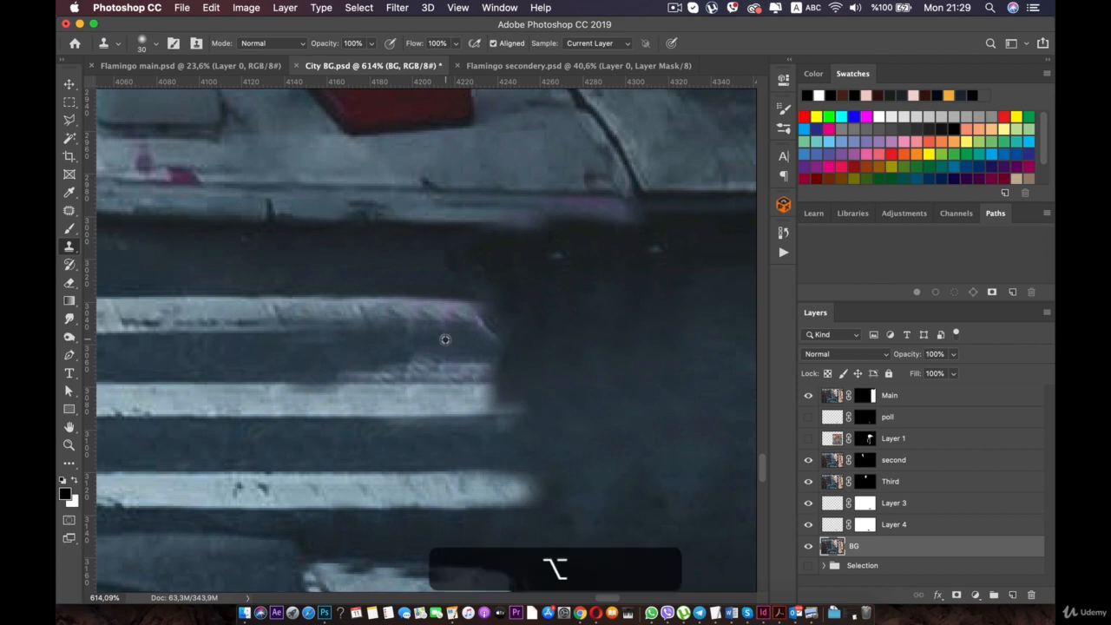
{"action": "left_click_drag", "start_coordinate": [363, 346], "coordinate": [543, 357]}
{"action": "key", "text": "alt+super+z"}
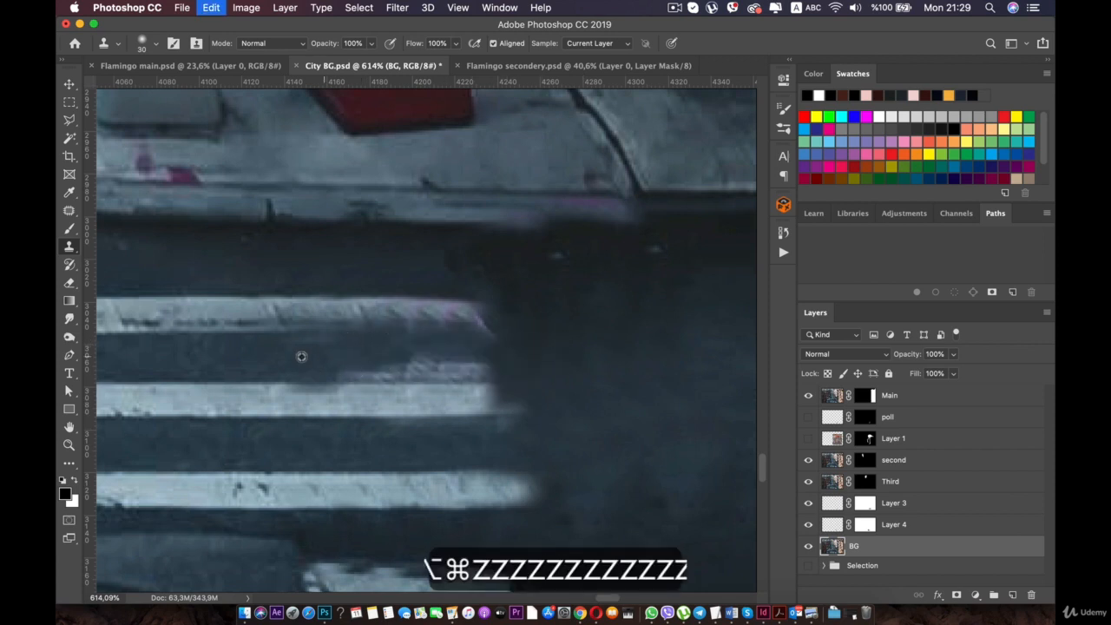
{"action": "left_click", "coordinate": [330, 360], "text": "alt"}
{"action": "left_click_drag", "start_coordinate": [409, 359], "coordinate": [512, 363]}
{"action": "left_click", "coordinate": [362, 363], "text": "alt"}
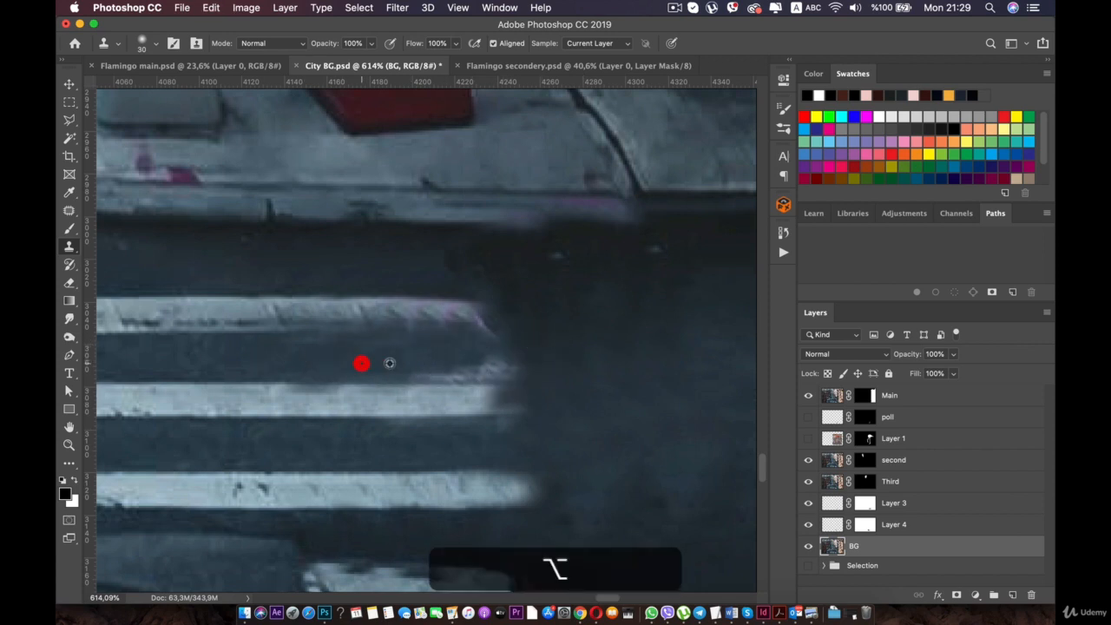
{"action": "left_click_drag", "start_coordinate": [408, 363], "coordinate": [472, 366]}
{"action": "scroll", "coordinate": [521, 367], "scroll_direction": "down", "scroll_amount": 10}
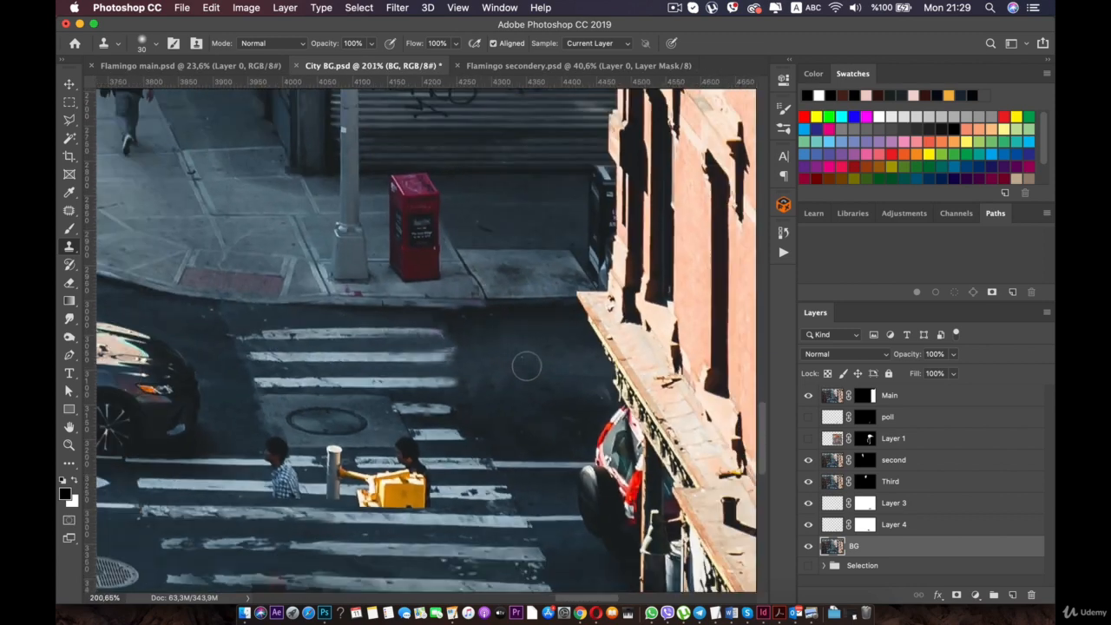
Step: Clone asphalt over the small marks and reddish smudge along the lowest long stripe, left of the traffic light pole
{"action": "scroll", "coordinate": [434, 409], "scroll_direction": "up", "scroll_amount": 5}
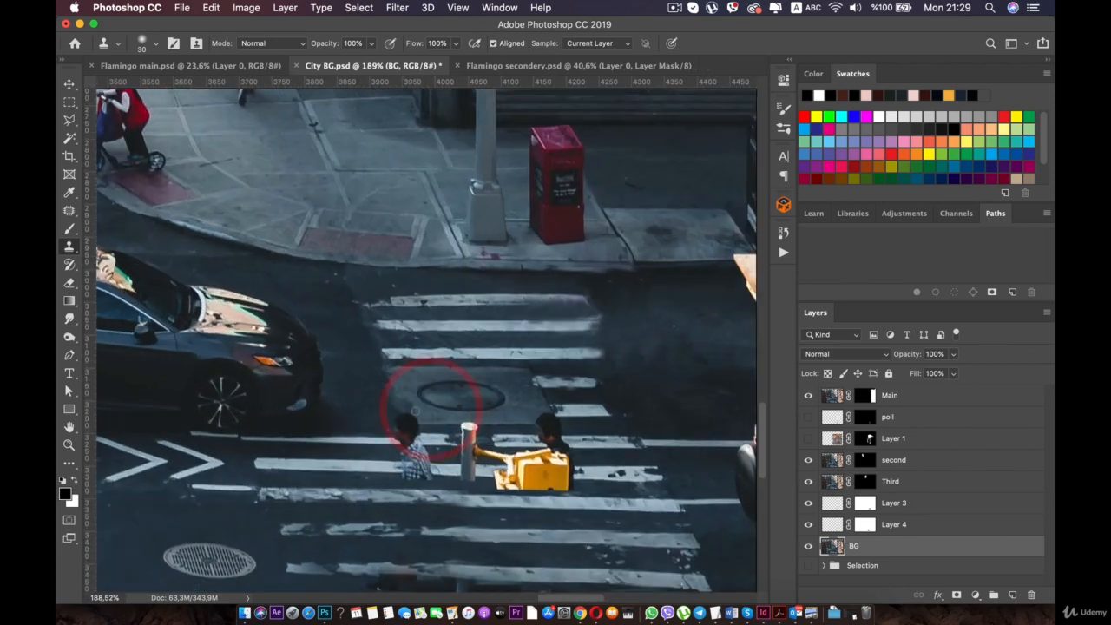
{"action": "key", "text": "space"}
{"action": "scroll", "coordinate": [407, 386], "scroll_direction": "up", "scroll_amount": 5}
{"action": "left_click_drag", "start_coordinate": [407, 383], "coordinate": [406, 251]}
{"action": "key", "text": "space"}
{"action": "left_click_drag", "start_coordinate": [415, 417], "coordinate": [417, 365]}
{"action": "scroll", "coordinate": [369, 420], "scroll_direction": "up", "scroll_amount": 2}
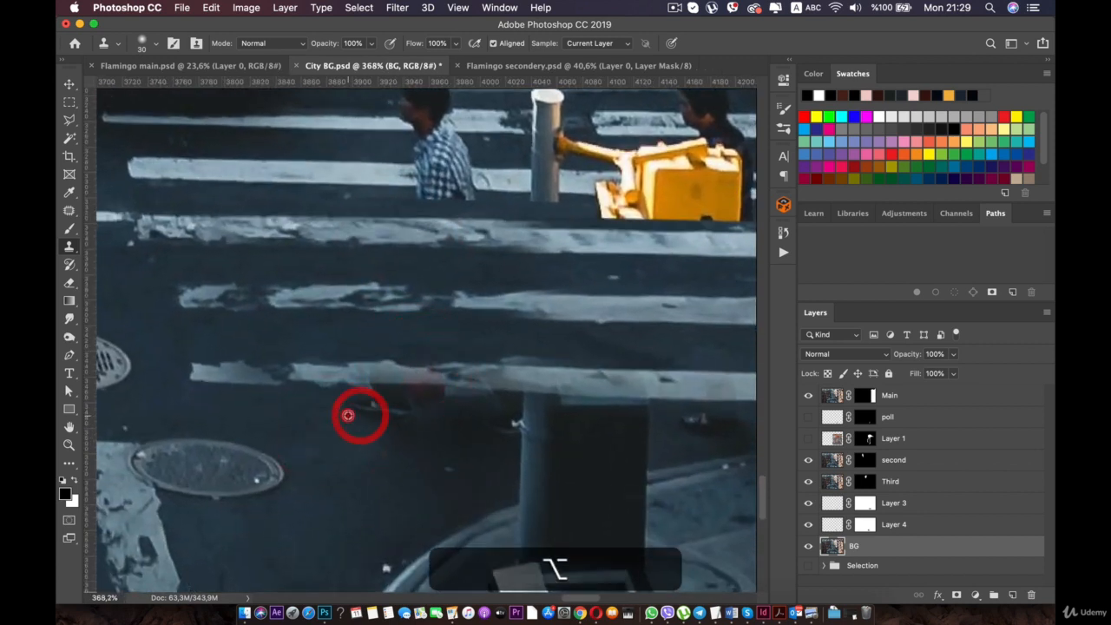
{"action": "left_click", "coordinate": [378, 409], "text": "alt"}
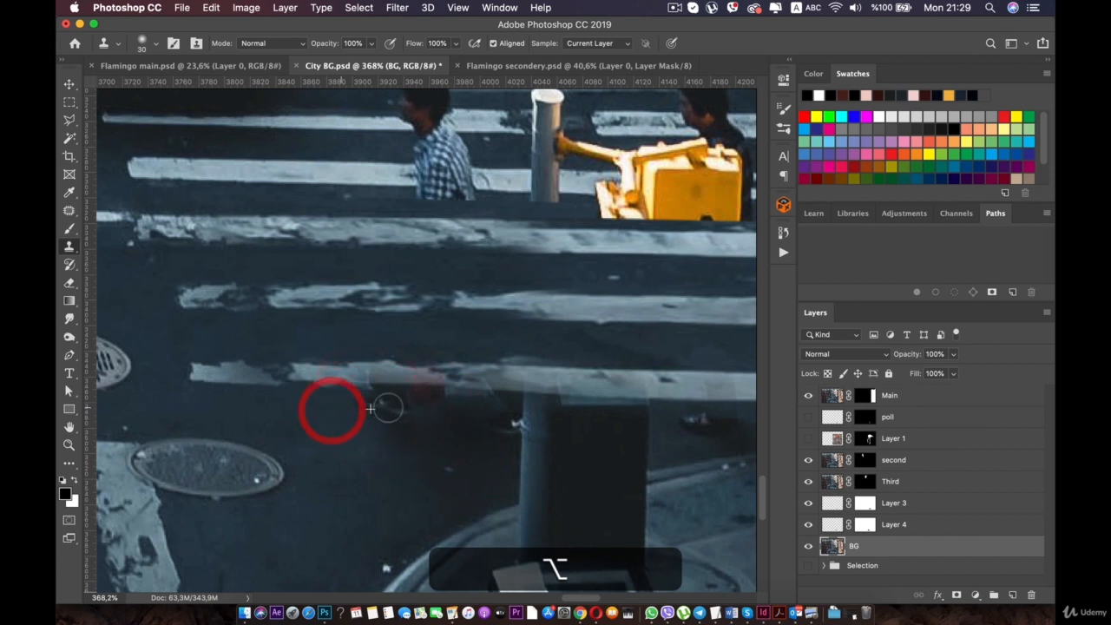
{"action": "left_click", "coordinate": [370, 408]}
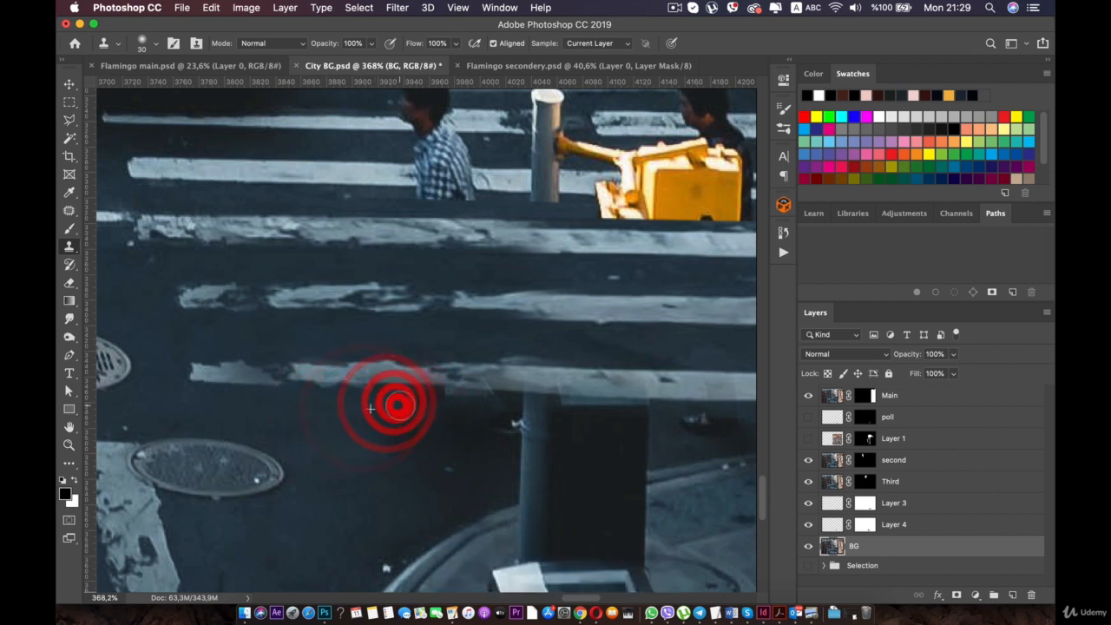
{"action": "left_click", "coordinate": [433, 429], "text": "alt"}
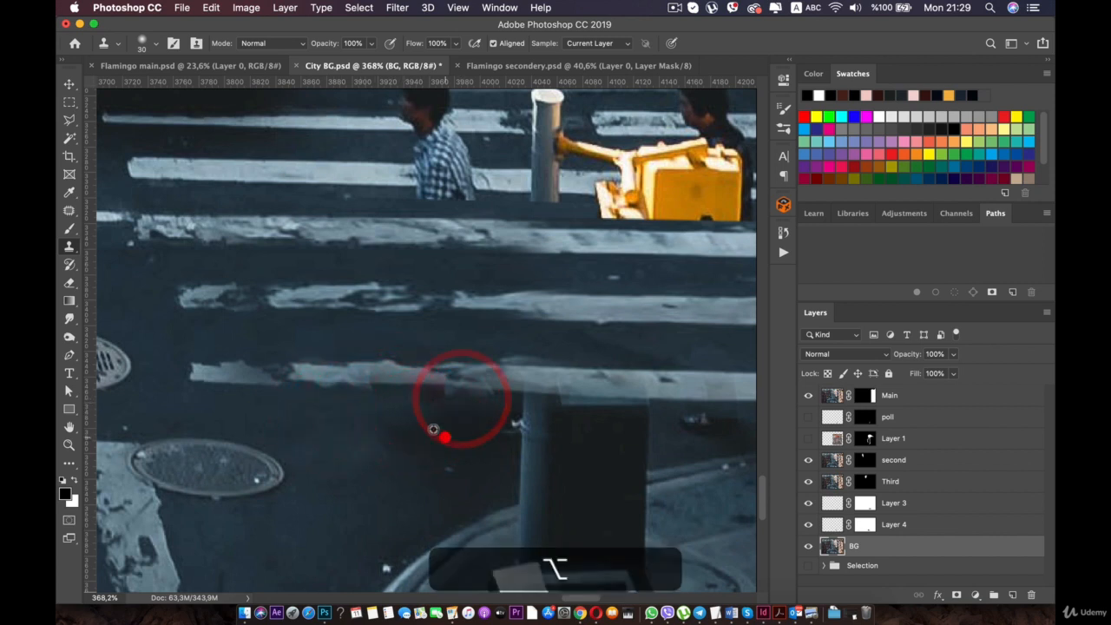
Step: Clone asphalt over the bracket at the pole's upper edge and the debris on the road to its right
{"action": "left_click", "coordinate": [513, 428], "text": "alt"}
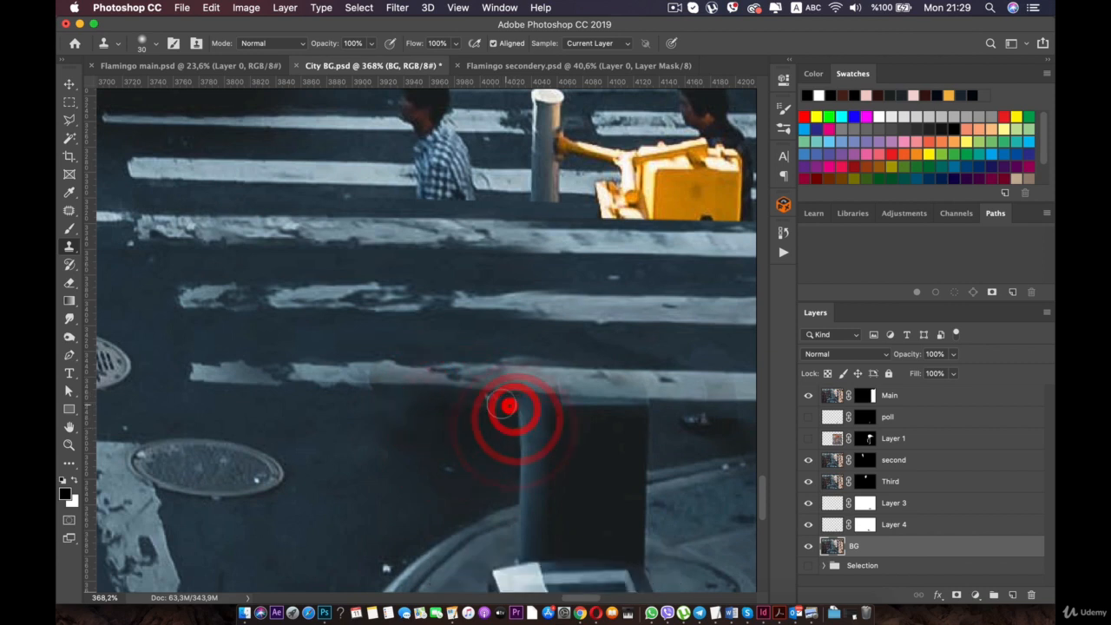
{"action": "left_click", "coordinate": [463, 415], "text": "alt"}
{"action": "mouse_move", "coordinate": [539, 416]}
{"action": "left_mouse_down"}
{"action": "mouse_move", "coordinate": [650, 430]}
{"action": "mouse_move", "coordinate": [508, 434]}
{"action": "mouse_move", "coordinate": [611, 419]}
{"action": "left_mouse_up"}
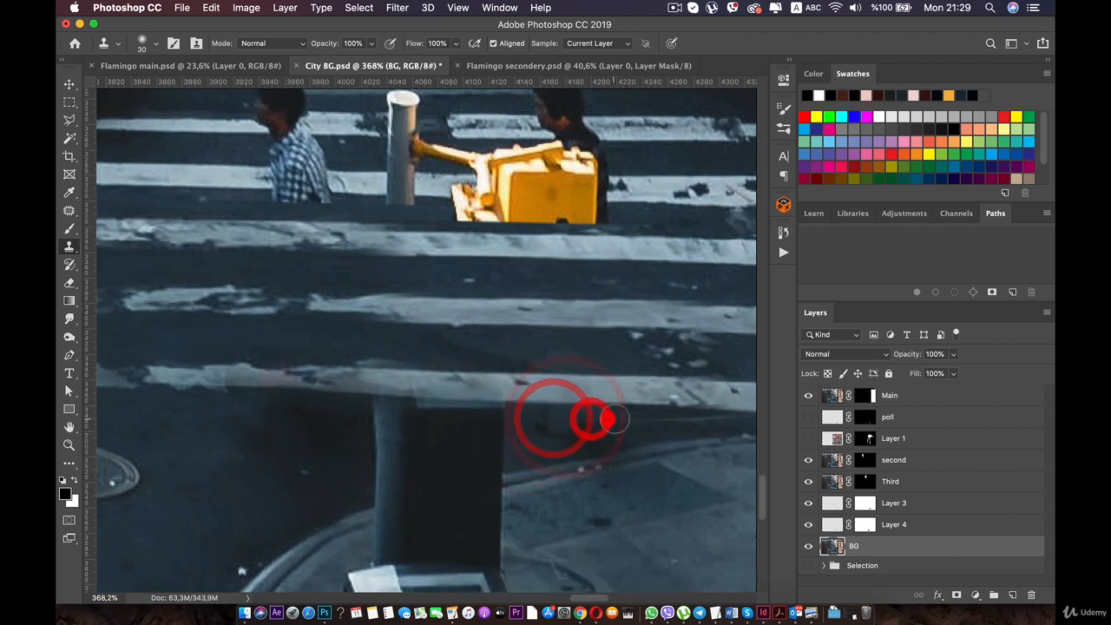
{"action": "left_click", "coordinate": [540, 420], "text": "alt"}
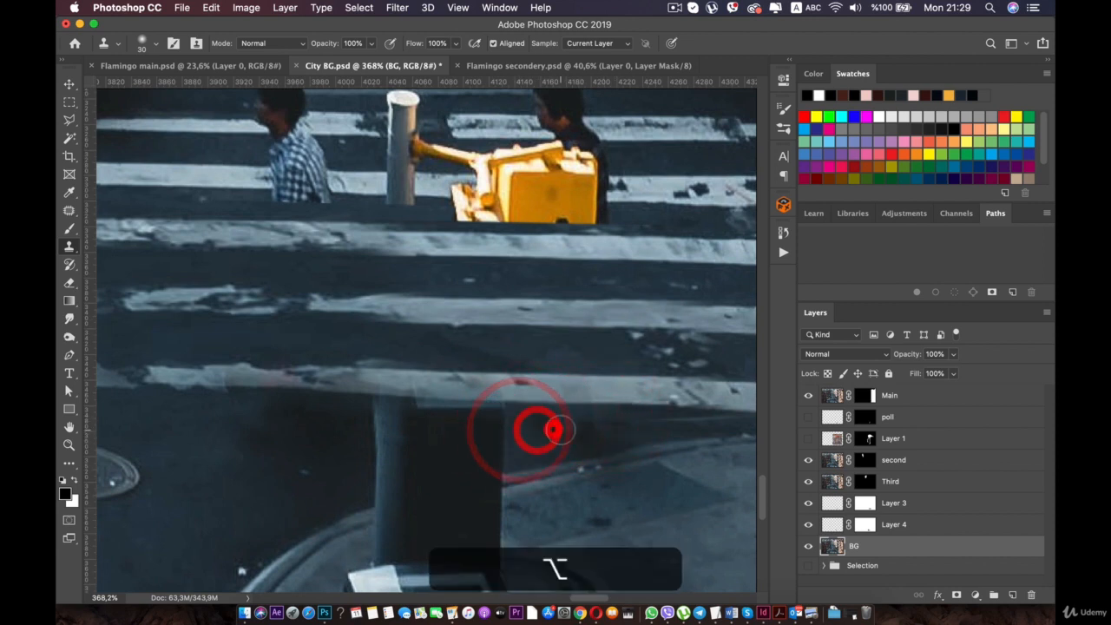
{"action": "left_click", "coordinate": [584, 429]}
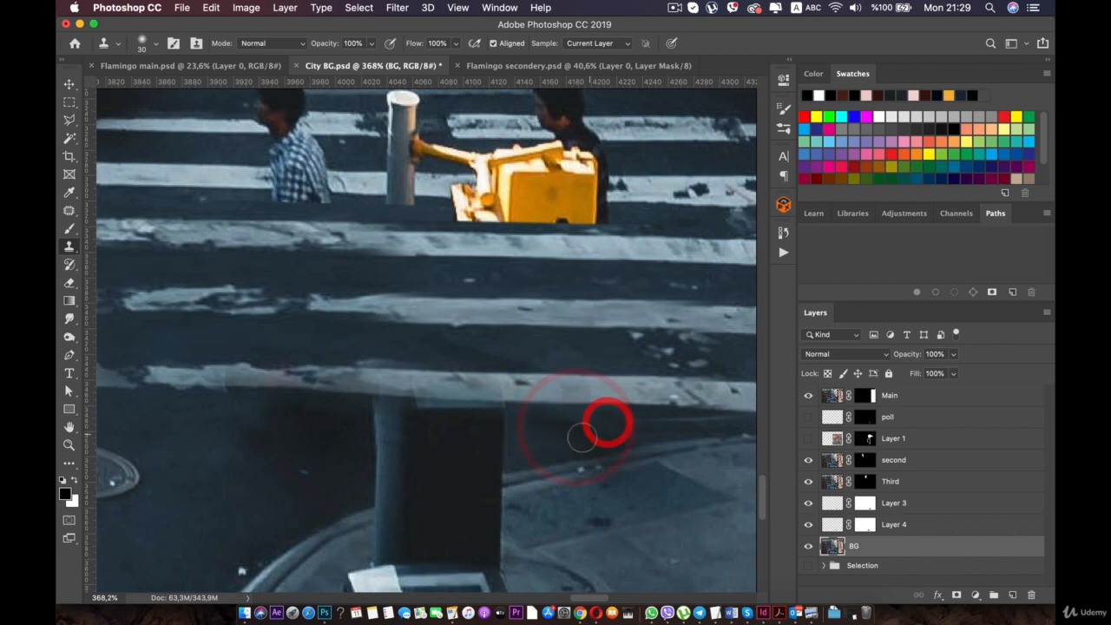
{"action": "scroll", "coordinate": [549, 464], "scroll_direction": "down", "scroll_amount": 10}
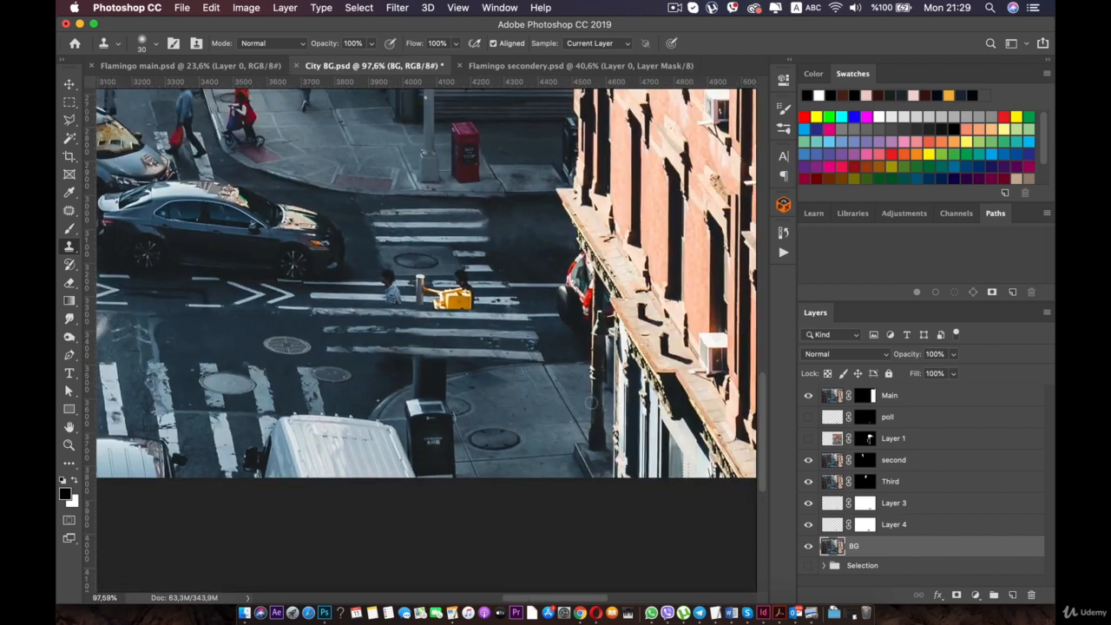
{"action": "scroll", "coordinate": [549, 464], "scroll_direction": "down", "scroll_amount": 1}
{"action": "scroll", "coordinate": [443, 308], "scroll_direction": "up", "scroll_amount": 6}
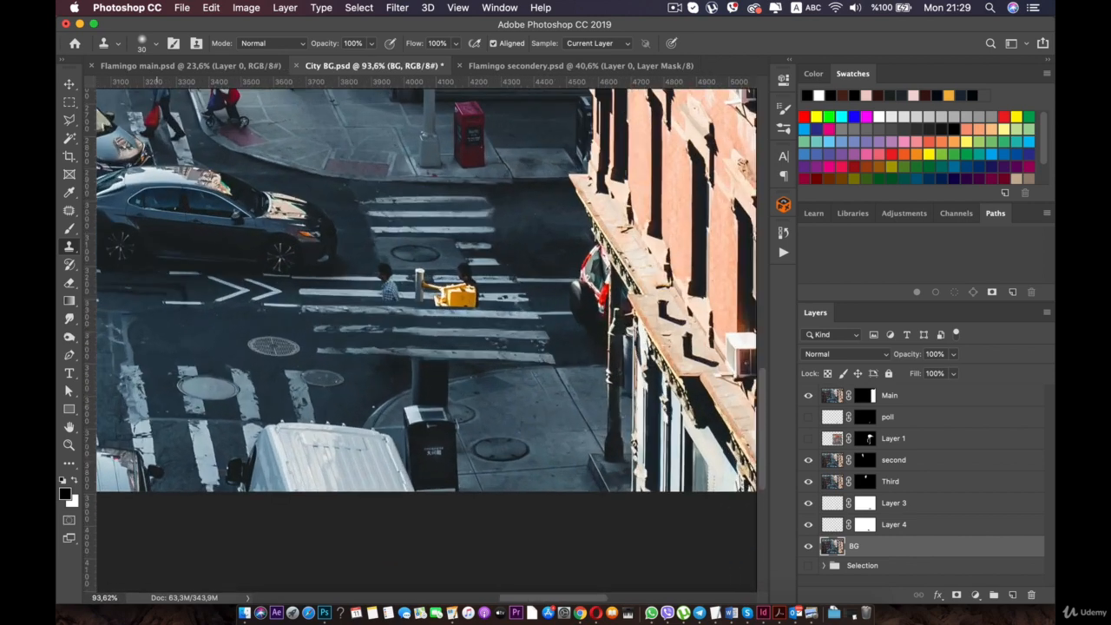
{"action": "scroll", "coordinate": [442, 308], "scroll_direction": "up", "scroll_amount": 5}
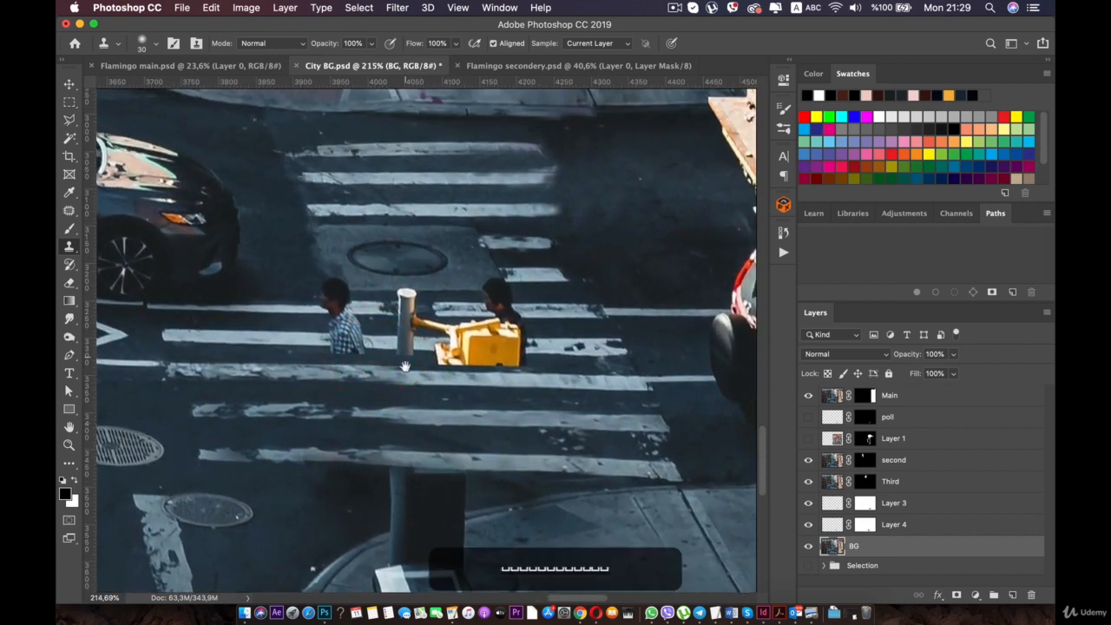
{"action": "scroll", "coordinate": [375, 358], "scroll_direction": "up", "scroll_amount": 2}
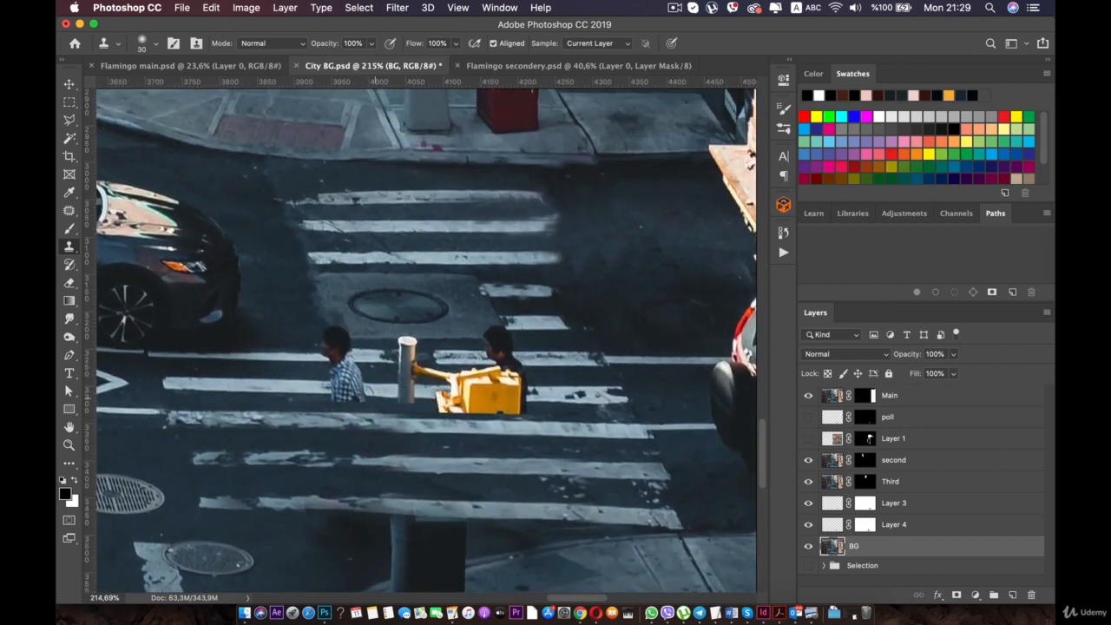
Step: Clone the white crosswalk stripe across the face and neck of the man in the checked shirt, undoing the misaligned strokes
{"action": "scroll", "coordinate": [295, 375], "scroll_direction": "up", "scroll_amount": 5}
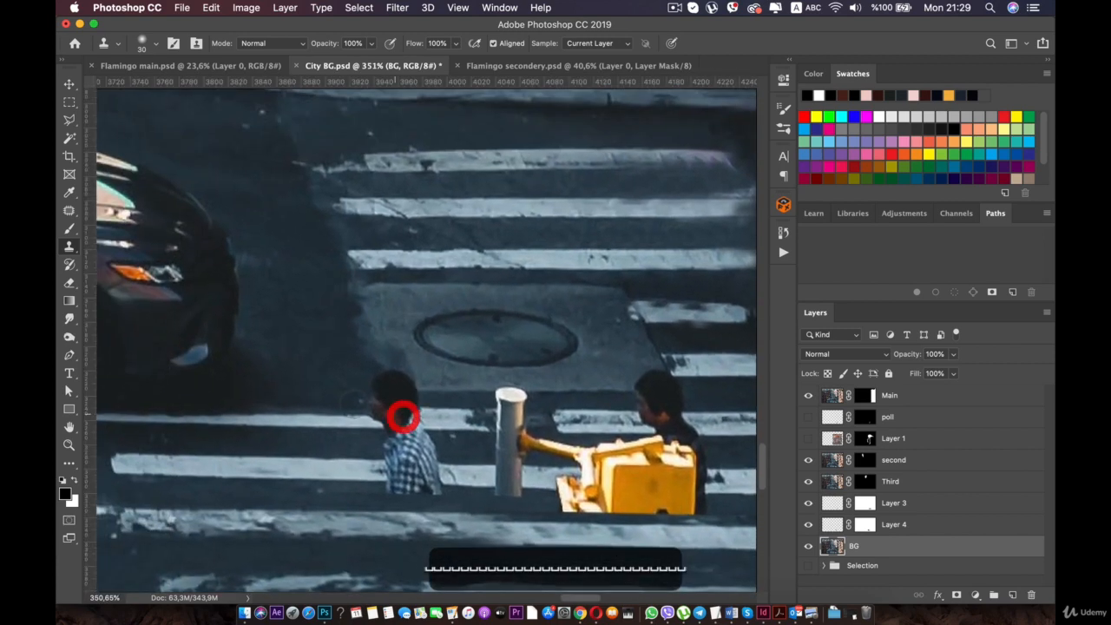
{"action": "key", "text": "alt"}
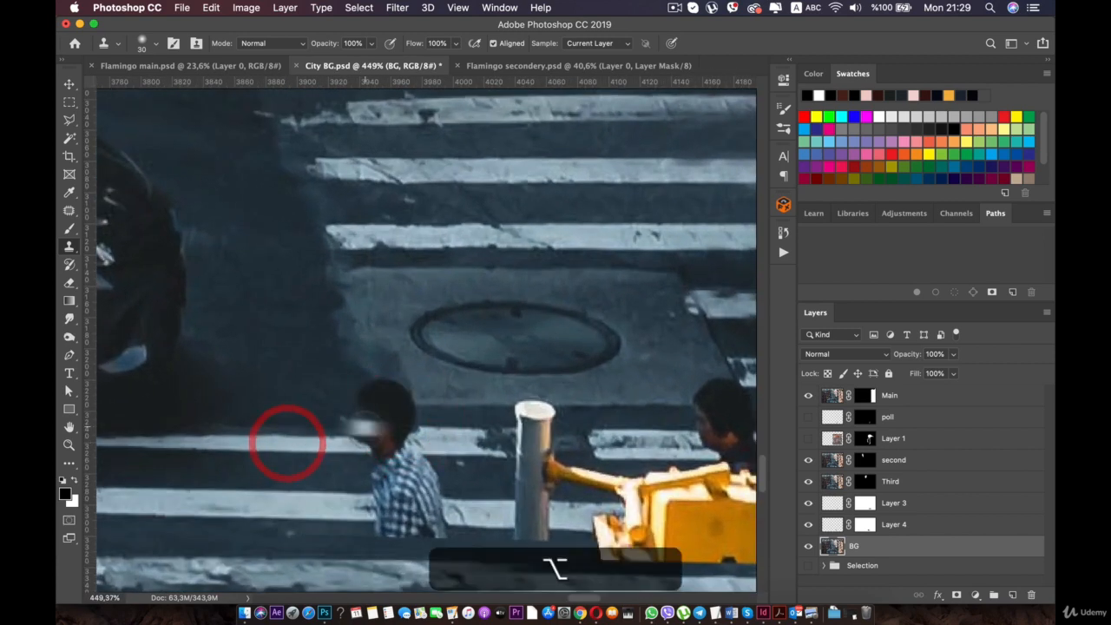
{"action": "left_click", "coordinate": [366, 431], "text": "alt"}
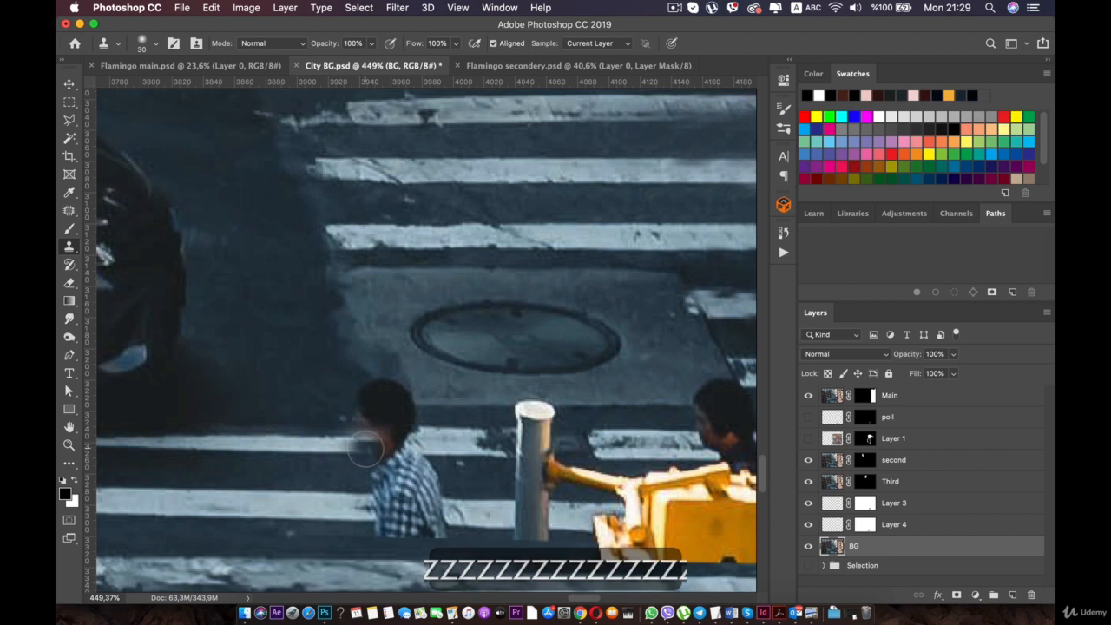
{"action": "key", "text": "alt"}
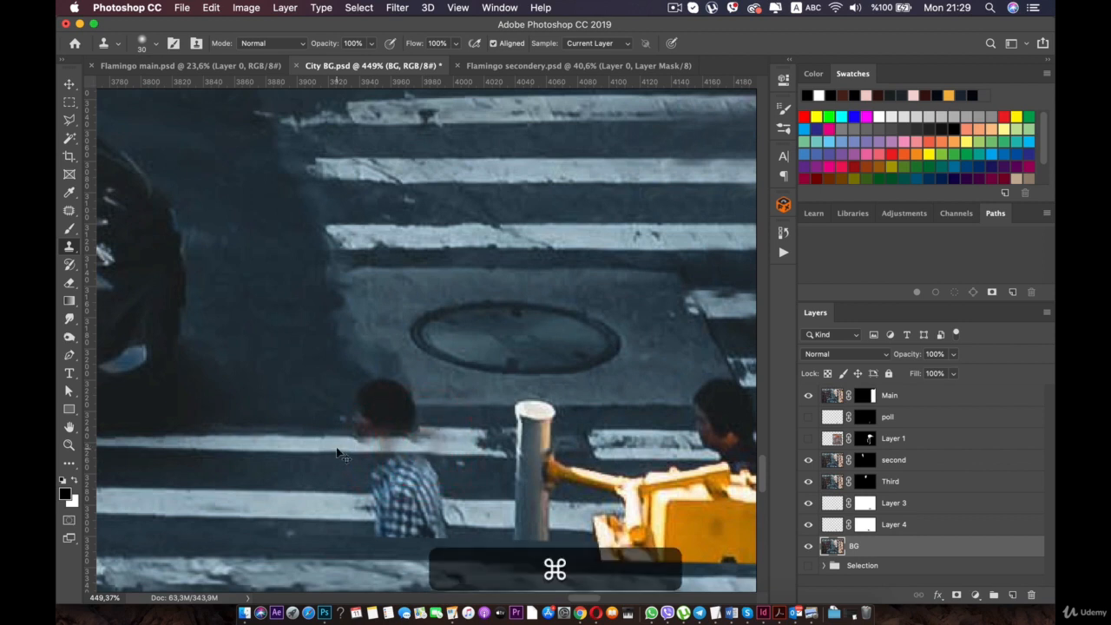
{"action": "key", "text": "super+z"}
{"action": "key", "text": "super+z"}
{"action": "key", "text": "super+z"}
{"action": "key", "text": "super+z"}
{"action": "key", "text": "super+z"}
{"action": "key", "text": "super+z"}
{"action": "key", "text": "super+z"}
{"action": "key", "text": "super+z"}
Step: Clone dark asphalt and the concrete patch's edge over the head of the man in the checked shirt
{"action": "left_click", "coordinate": [324, 420], "text": "alt"}
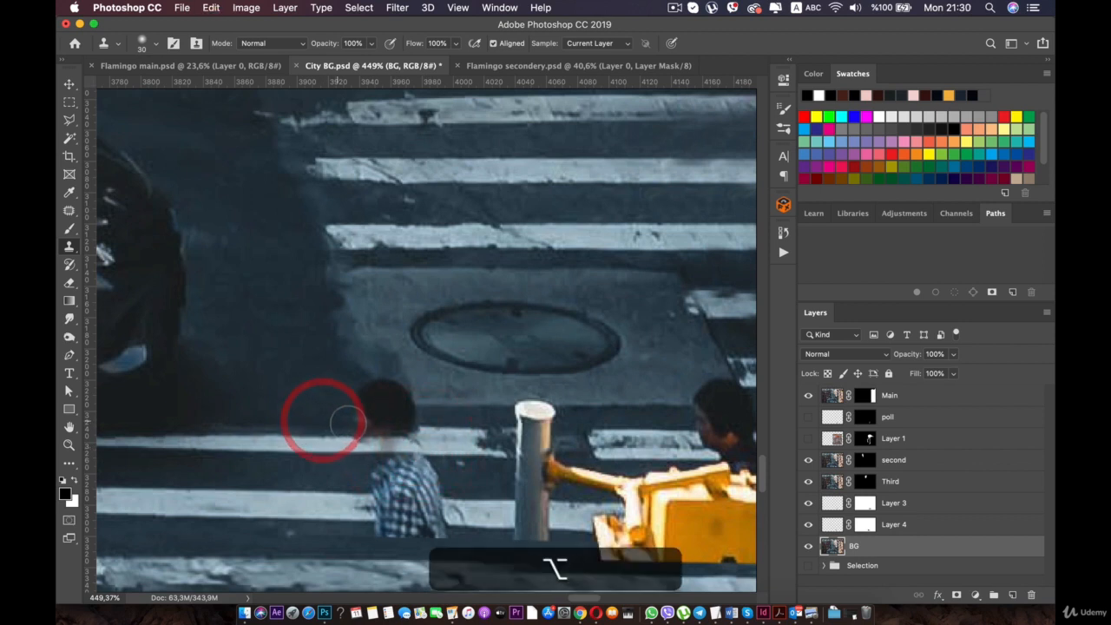
{"action": "left_click", "coordinate": [359, 422]}
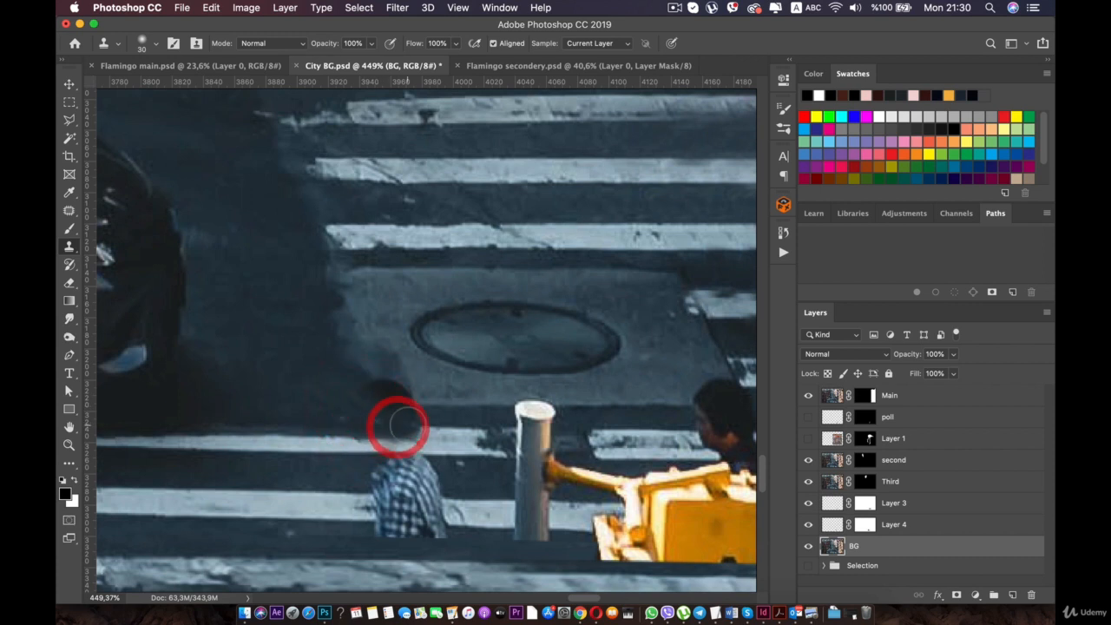
{"action": "mouse_move", "coordinate": [397, 426]}
{"action": "left_mouse_down"}
{"action": "mouse_move", "coordinate": [407, 422]}
{"action": "mouse_move", "coordinate": [383, 396]}
{"action": "mouse_move", "coordinate": [390, 390]}
{"action": "mouse_move", "coordinate": [408, 414]}
{"action": "mouse_move", "coordinate": [414, 396]}
{"action": "mouse_move", "coordinate": [390, 364]}
{"action": "mouse_move", "coordinate": [405, 397]}
{"action": "mouse_move", "coordinate": [367, 390]}
{"action": "left_mouse_up"}
{"action": "left_click", "coordinate": [379, 330], "text": "alt"}
{"action": "left_click", "coordinate": [430, 402], "text": "alt"}
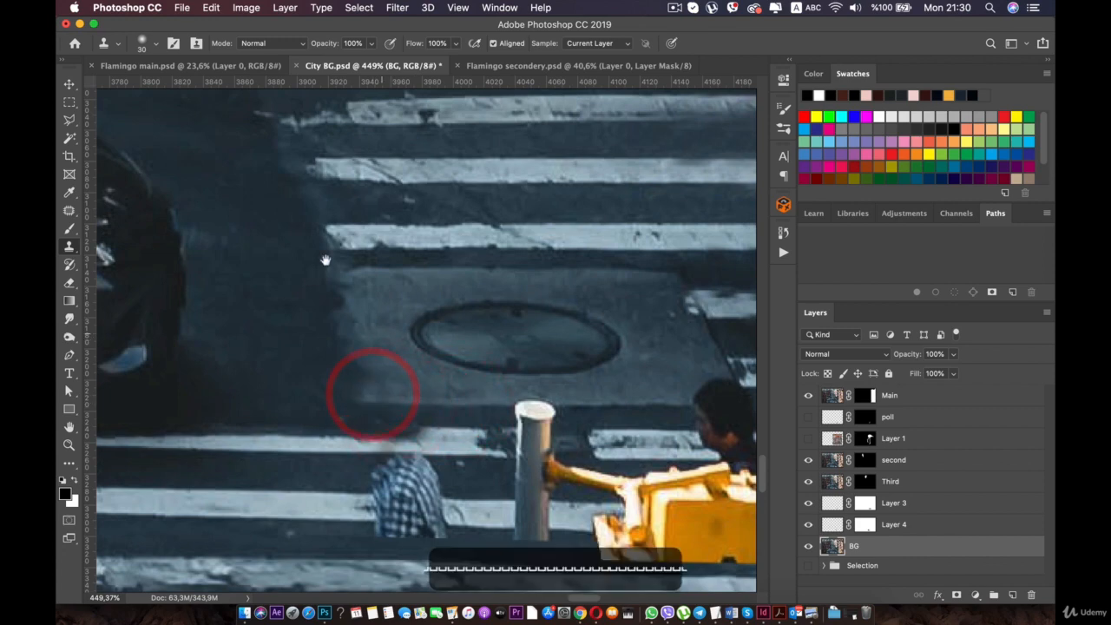
Step: Clone asphalt from the gap between the stripes over the neck and upper part of the checked shirt
{"action": "scroll", "coordinate": [368, 390], "scroll_direction": "down", "scroll_amount": 5}
{"action": "scroll", "coordinate": [368, 390], "scroll_direction": "right", "scroll_amount": 3}
{"action": "left_click", "coordinate": [298, 218], "text": "alt"}
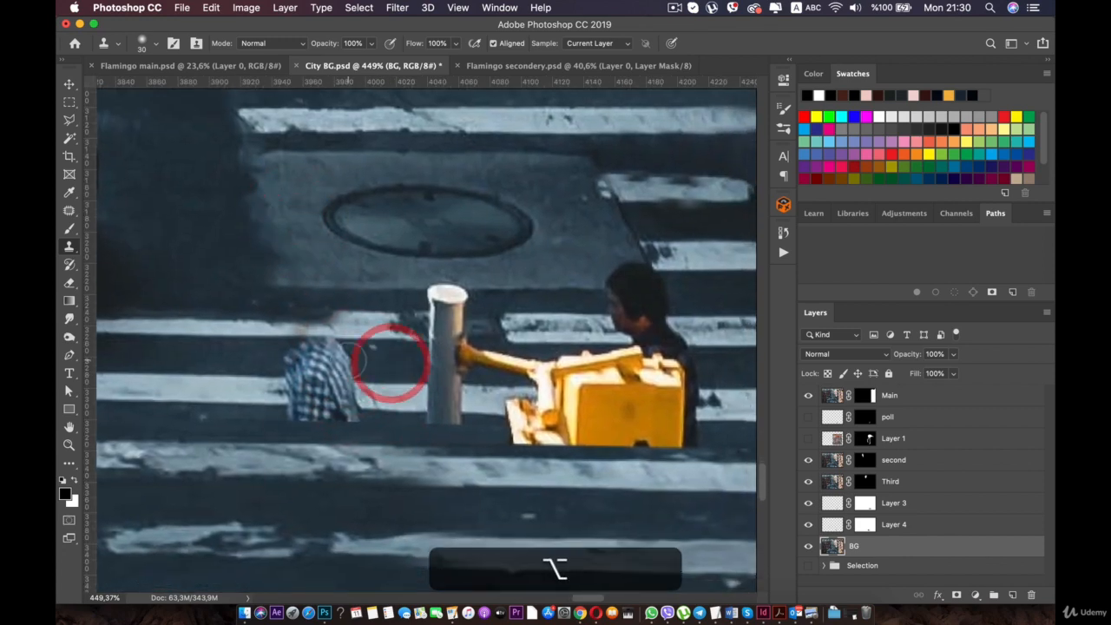
{"action": "mouse_move", "coordinate": [315, 352]}
{"action": "left_mouse_down"}
{"action": "mouse_move", "coordinate": [304, 356]}
{"action": "mouse_move", "coordinate": [299, 341]}
{"action": "mouse_move", "coordinate": [337, 344]}
{"action": "mouse_move", "coordinate": [293, 354]}
{"action": "mouse_move", "coordinate": [348, 360]}
{"action": "left_mouse_up"}
Step: Clone the white stripe across the rest of the checked shirt and asphalt over the remnants along its lower edge
{"action": "left_click", "coordinate": [233, 356], "text": "alt"}
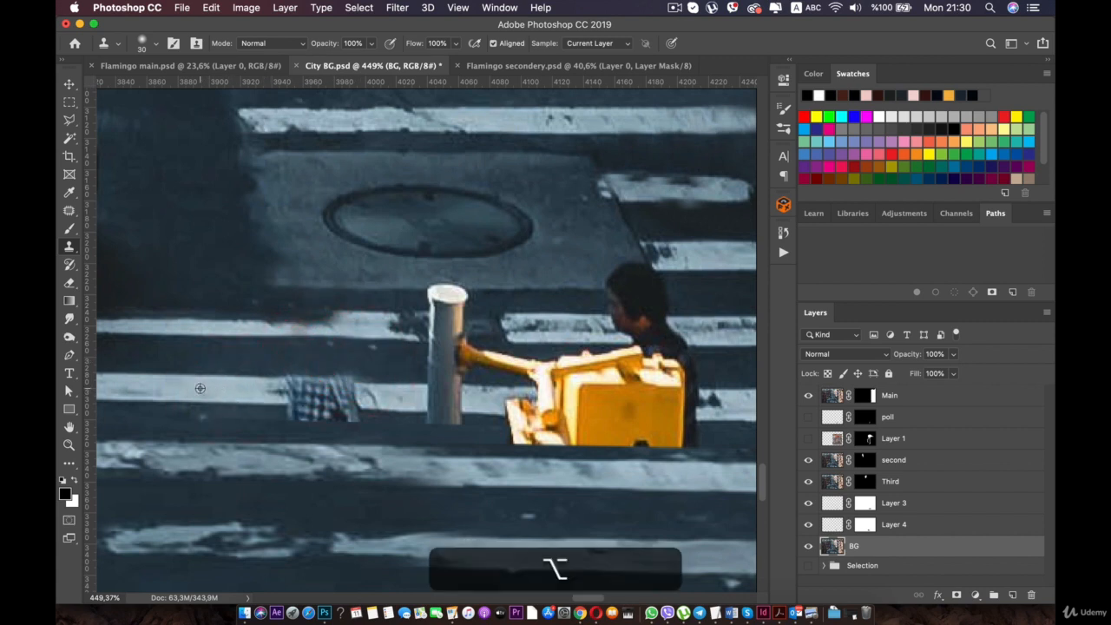
{"action": "left_click_drag", "start_coordinate": [292, 390], "coordinate": [369, 397]}
{"action": "key", "text": "alt"}
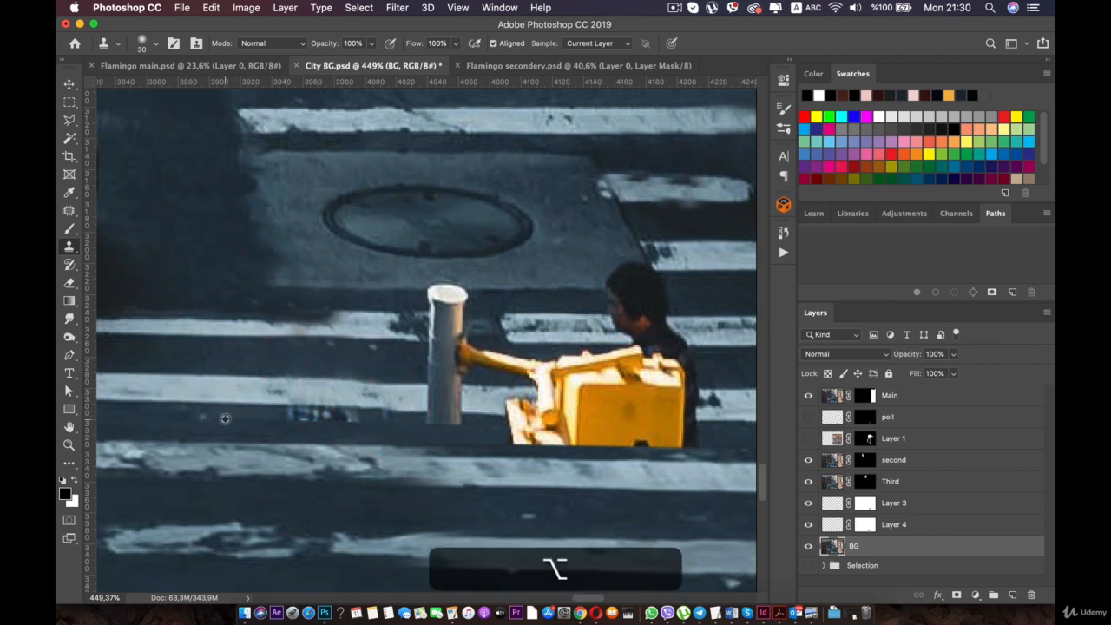
{"action": "left_click_drag", "start_coordinate": [225, 418], "coordinate": [389, 427]}
{"action": "key", "text": "super+z"}
Step: Clone concrete and asphalt over the second man's head and continue the white stripe across his face and neck
{"action": "left_click_drag", "start_coordinate": [606, 375], "coordinate": [473, 394]}
{"action": "key", "text": "alt"}
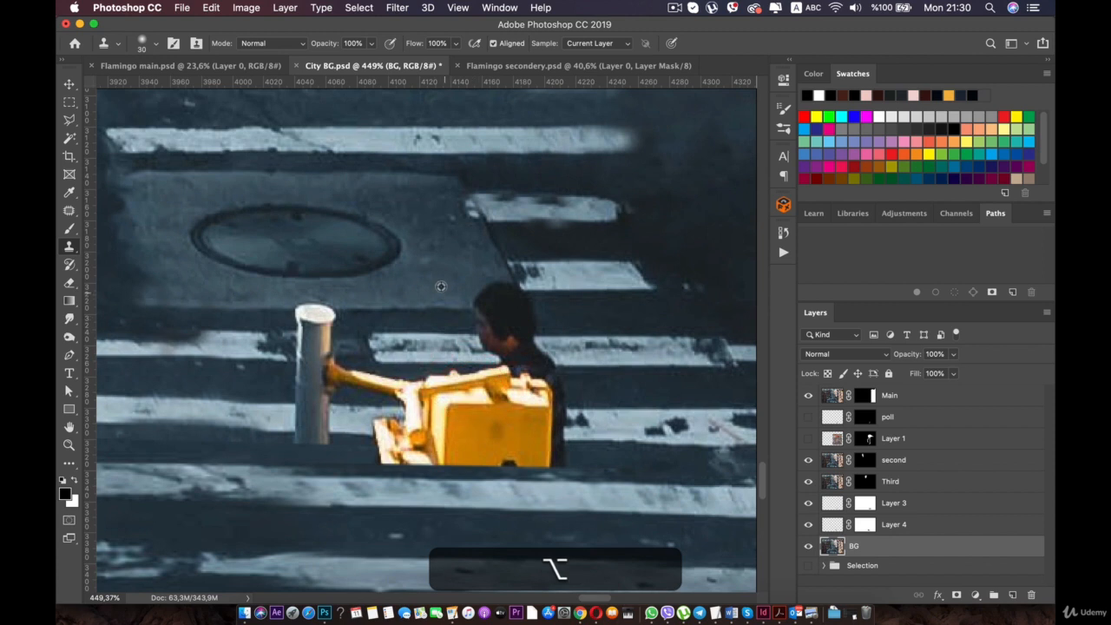
{"action": "left_click", "coordinate": [442, 279], "text": "alt"}
{"action": "left_click", "coordinate": [431, 307], "text": "alt"}
{"action": "left_click", "coordinate": [447, 309], "text": "alt"}
{"action": "mouse_move", "coordinate": [472, 310]}
{"action": "left_mouse_down"}
{"action": "mouse_move", "coordinate": [499, 308]}
{"action": "mouse_move", "coordinate": [495, 295]}
{"action": "left_mouse_up"}
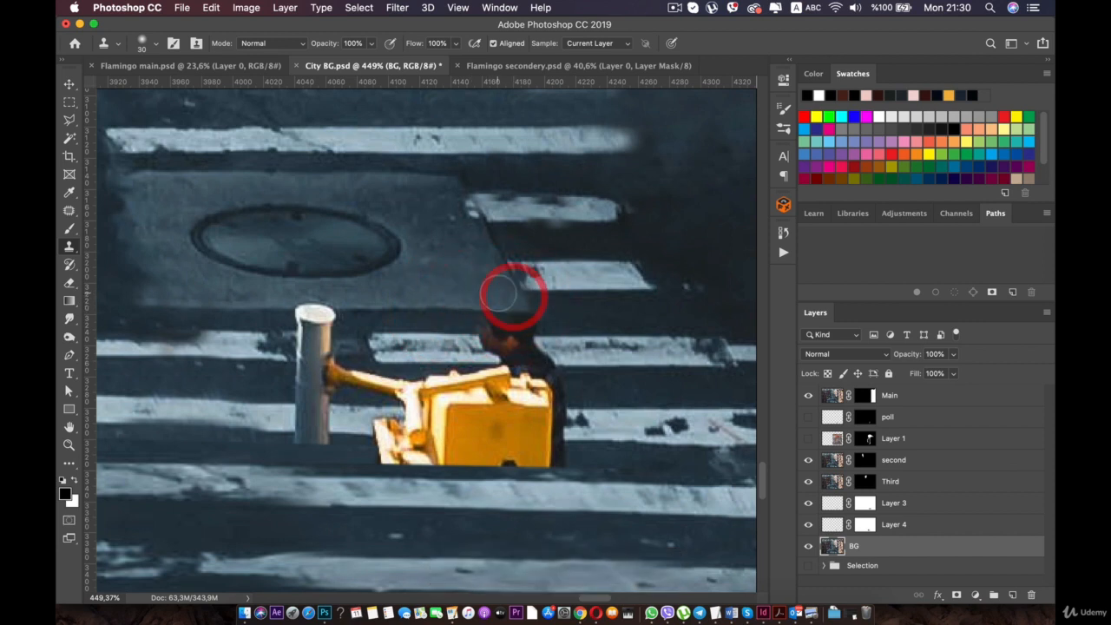
{"action": "left_click", "coordinate": [497, 292]}
{"action": "left_click_drag", "start_coordinate": [511, 294], "coordinate": [525, 315]}
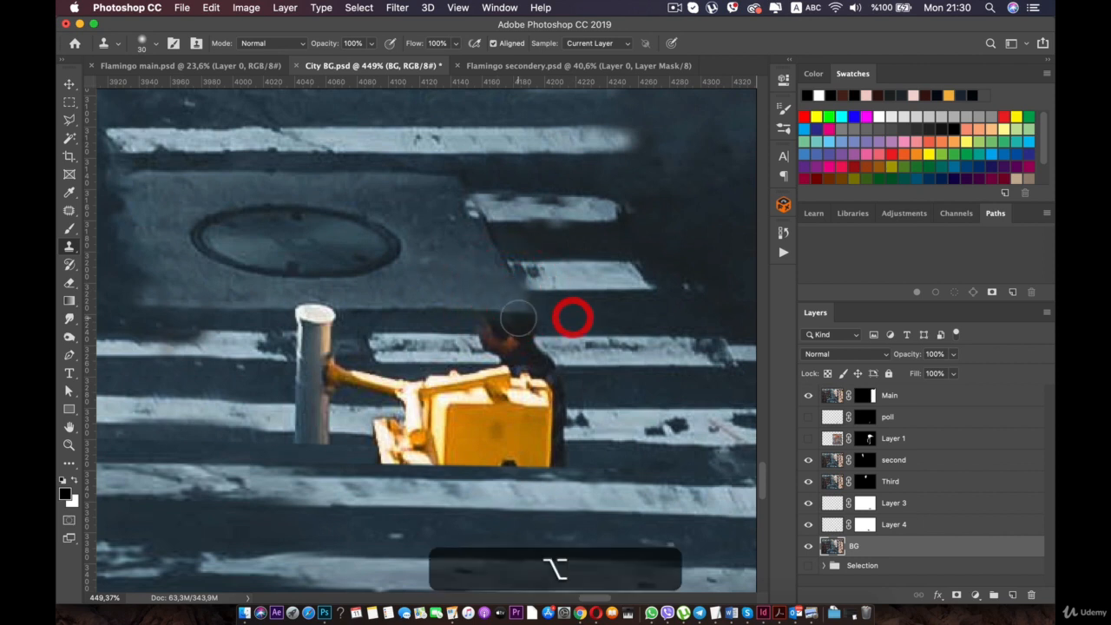
{"action": "left_click", "coordinate": [526, 322], "text": "alt"}
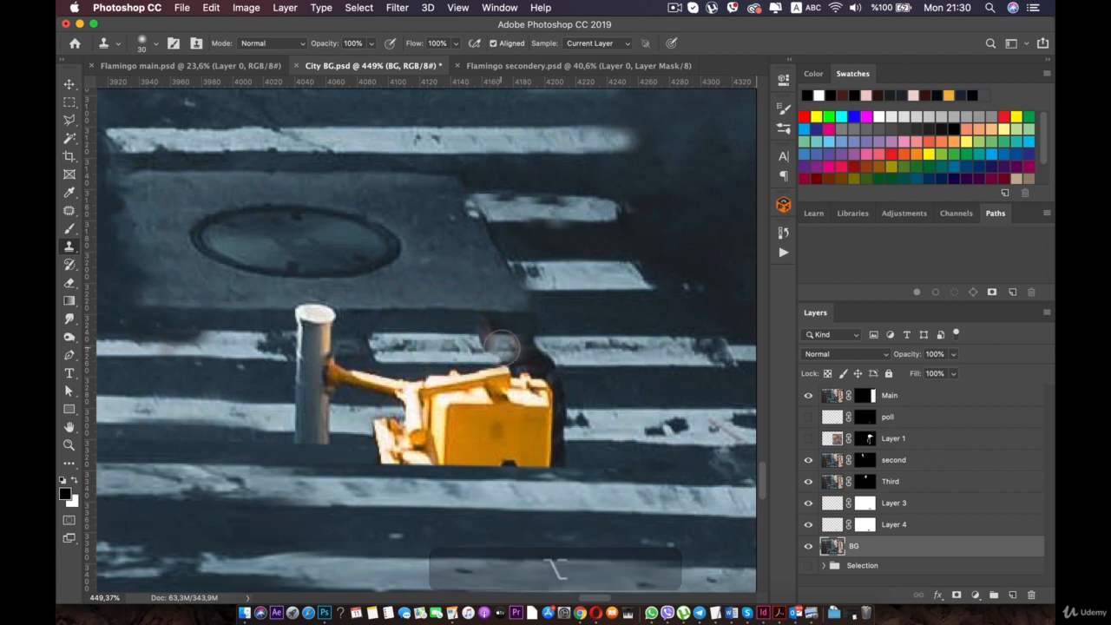
{"action": "left_click_drag", "start_coordinate": [504, 346], "coordinate": [554, 353]}
Step: Clone asphalt from beside the yellow signal box over the second man's shoulder and along the box's upper edge
{"action": "left_click", "coordinate": [620, 385], "text": "alt"}
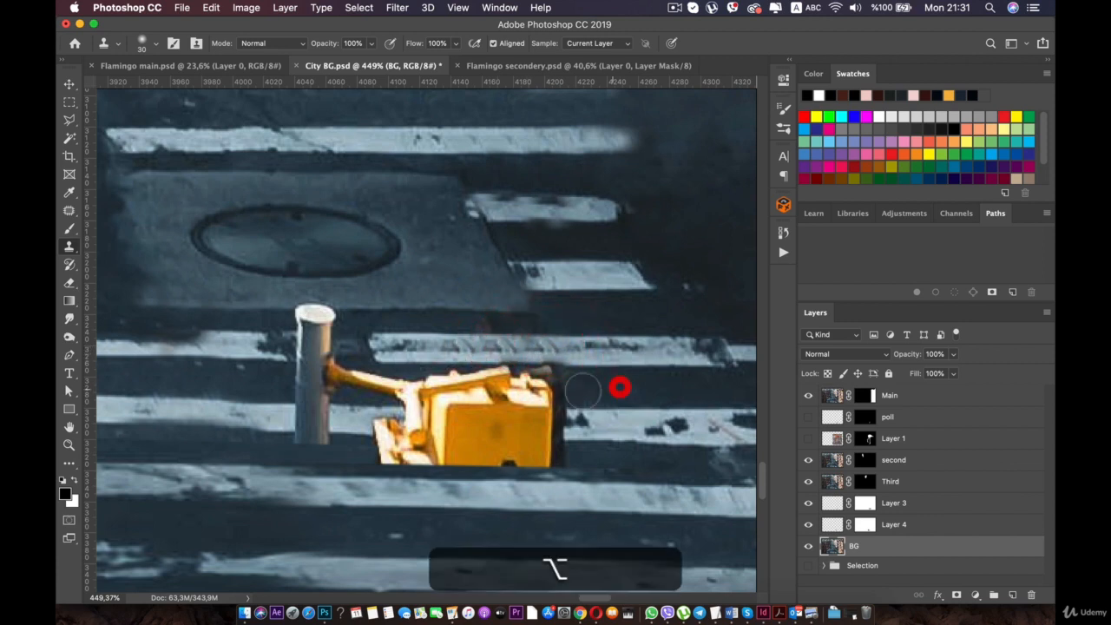
{"action": "left_click", "coordinate": [557, 393]}
{"action": "left_click", "coordinate": [554, 390]}
{"action": "left_click", "coordinate": [536, 389]}
{"action": "left_click", "coordinate": [548, 385]}
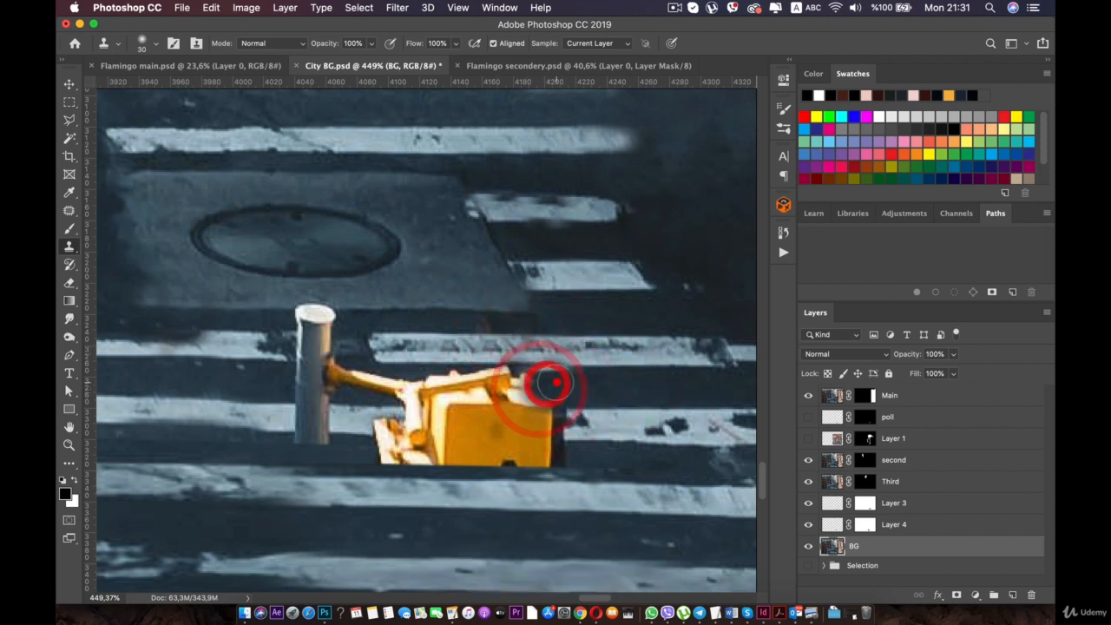
{"action": "left_click", "coordinate": [559, 380]}
{"action": "left_click", "coordinate": [538, 379]}
{"action": "left_click", "coordinate": [526, 379]}
{"action": "left_click", "coordinate": [520, 379]}
{"action": "left_click", "coordinate": [509, 378]}
{"action": "left_click", "coordinate": [471, 374]}
{"action": "left_click", "coordinate": [454, 373]}
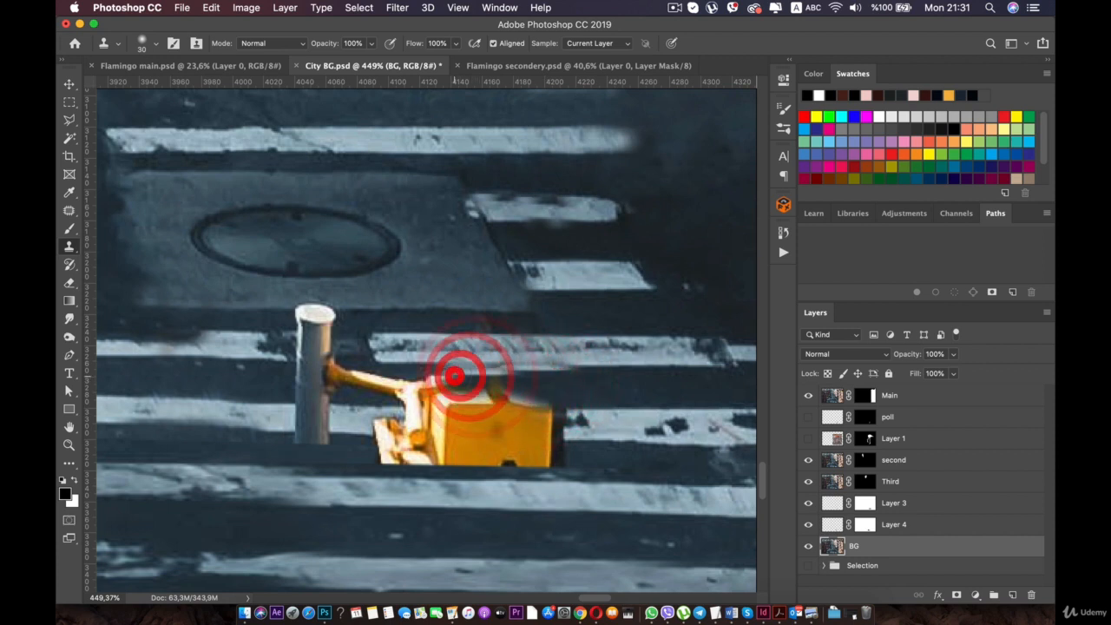
{"action": "left_click", "coordinate": [446, 369]}
{"action": "left_click", "coordinate": [445, 373]}
Step: Clone asphalt over the dark reddish smudge between the concrete patch and the stripe above the yellow box
{"action": "left_click", "coordinate": [577, 316], "text": "alt"}
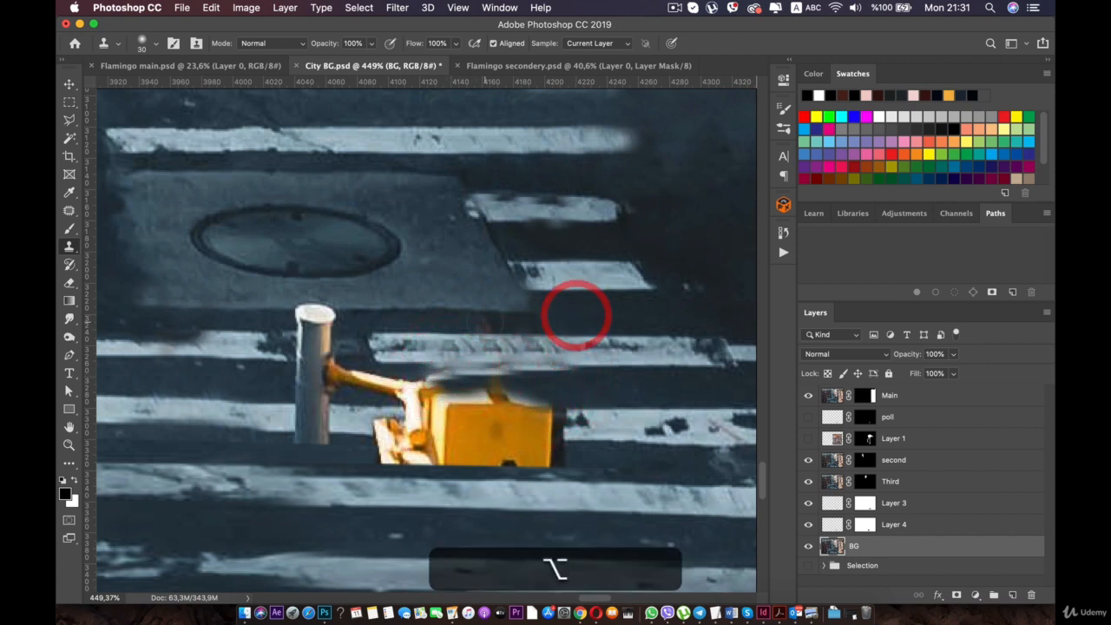
{"action": "left_click", "coordinate": [484, 321]}
{"action": "left_click", "coordinate": [542, 326]}
Step: Clone asphalt over the dark remnant beside the lower right corner of the yellow signal box
{"action": "left_click", "coordinate": [585, 461], "text": "alt"}
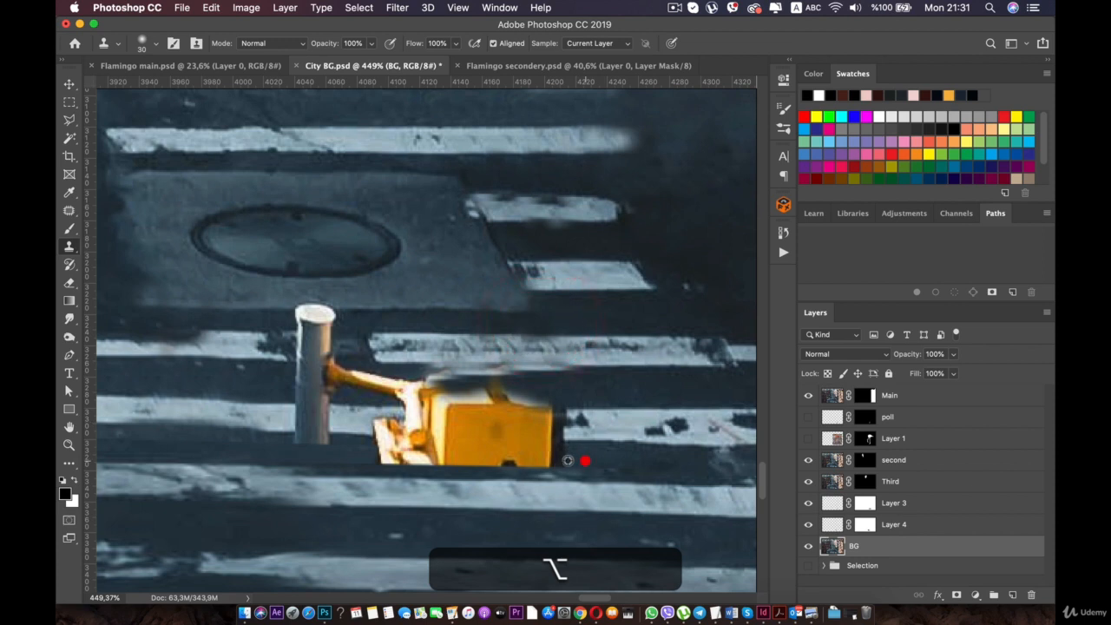
{"action": "left_click", "coordinate": [551, 458]}
{"action": "left_click", "coordinate": [560, 457]}
Step: Clone the white stripe from the right of the yellow signal box across the box's middle
{"action": "left_click", "coordinate": [603, 426], "text": "alt"}
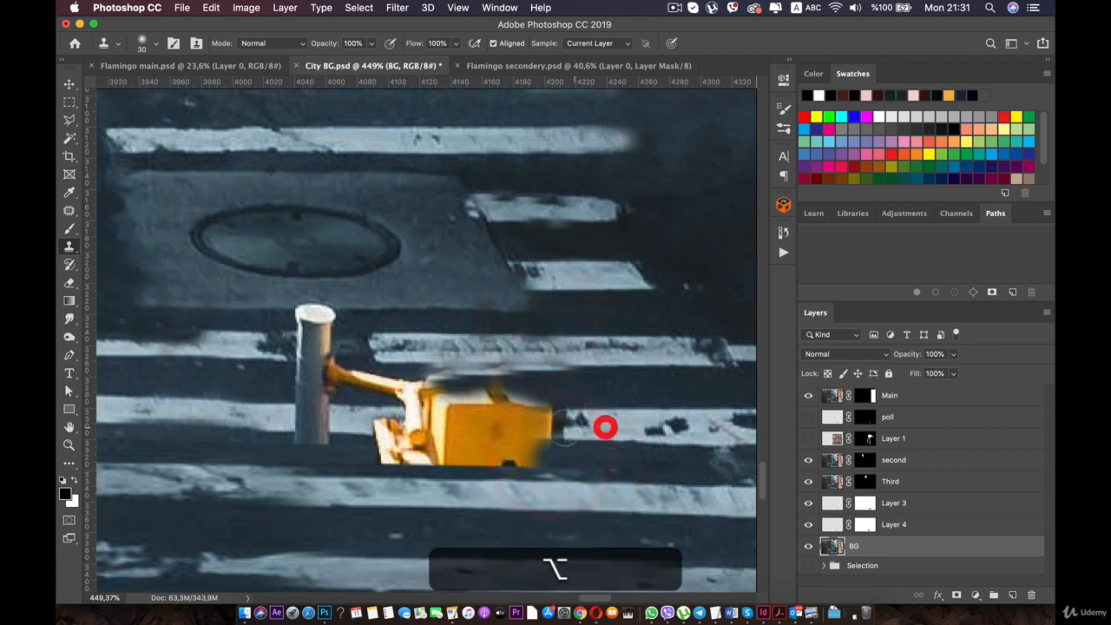
{"action": "left_click", "coordinate": [558, 426]}
{"action": "left_click", "coordinate": [571, 421]}
{"action": "left_click", "coordinate": [566, 423]}
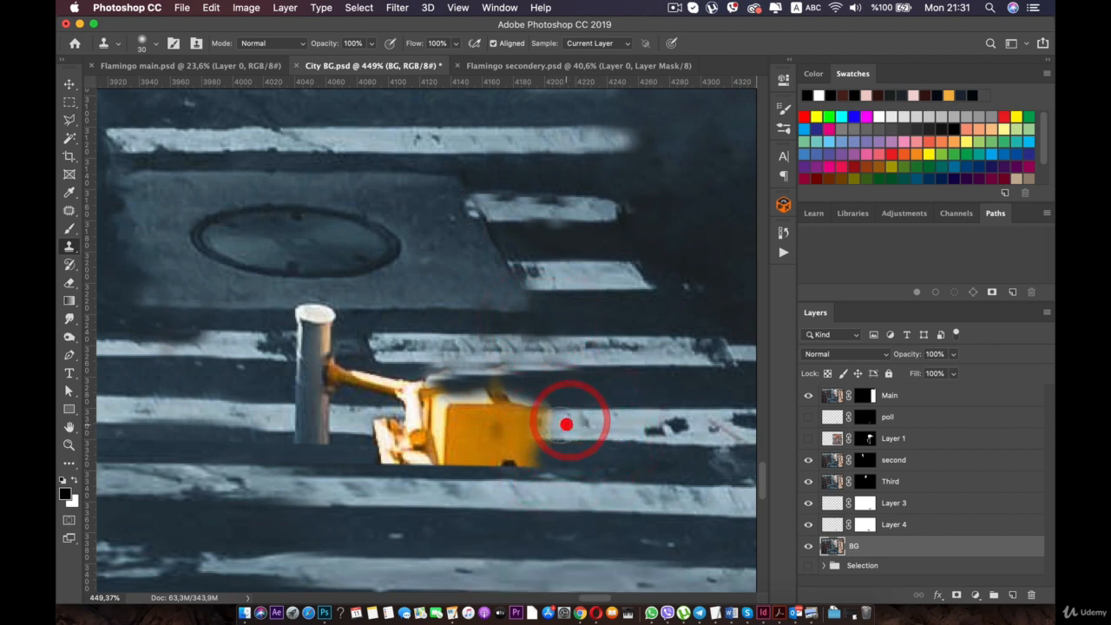
{"action": "left_click", "coordinate": [549, 425]}
{"action": "left_click", "coordinate": [532, 426]}
{"action": "left_click", "coordinate": [524, 426]}
{"action": "left_click", "coordinate": [516, 425]}
{"action": "left_click", "coordinate": [500, 423]}
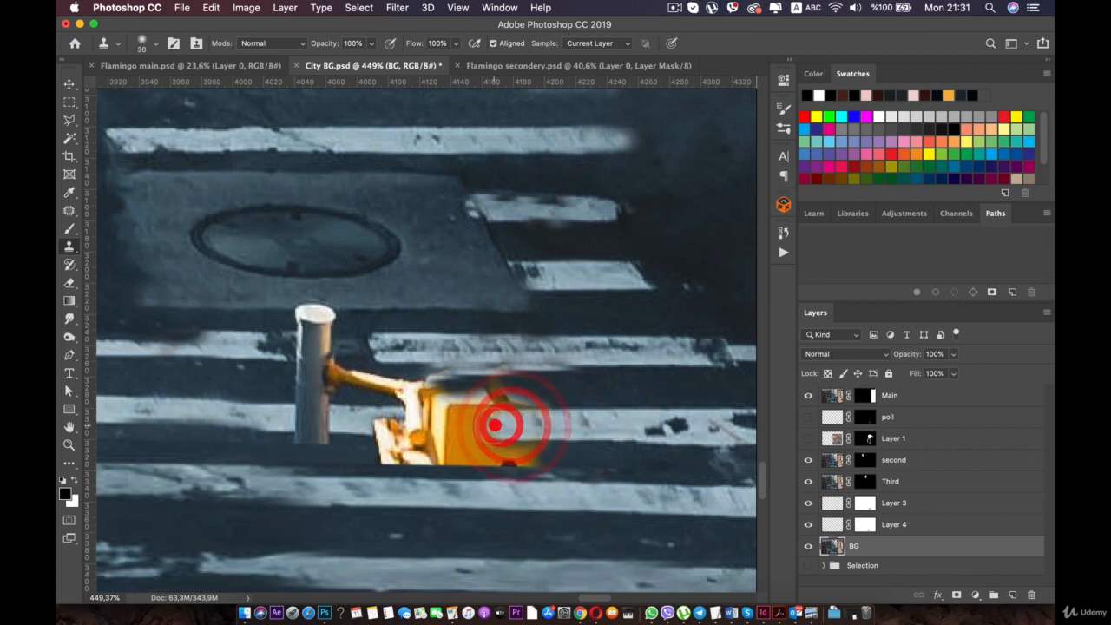
{"action": "left_click", "coordinate": [481, 422]}
{"action": "left_click", "coordinate": [465, 422]}
{"action": "left_click", "coordinate": [462, 423]}
Step: Examine the cleaned crosswalk within the wider street scene
{"action": "key", "text": "super+minus"}
{"action": "key", "text": "super+minus"}
{"action": "key", "text": "super+minus"}
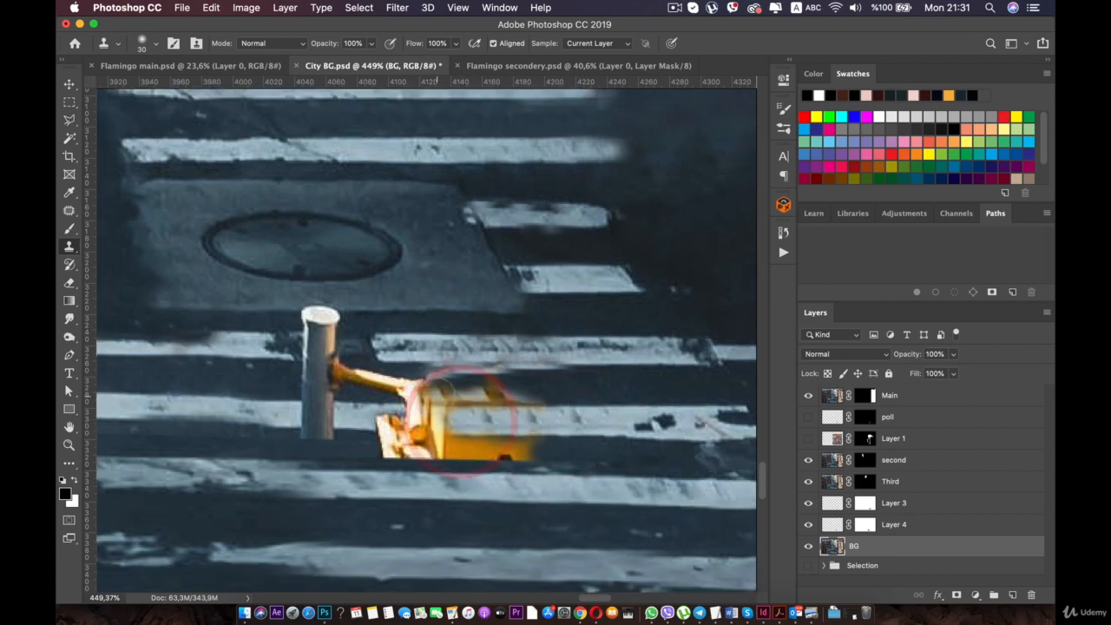
{"action": "key", "text": "super+minus"}
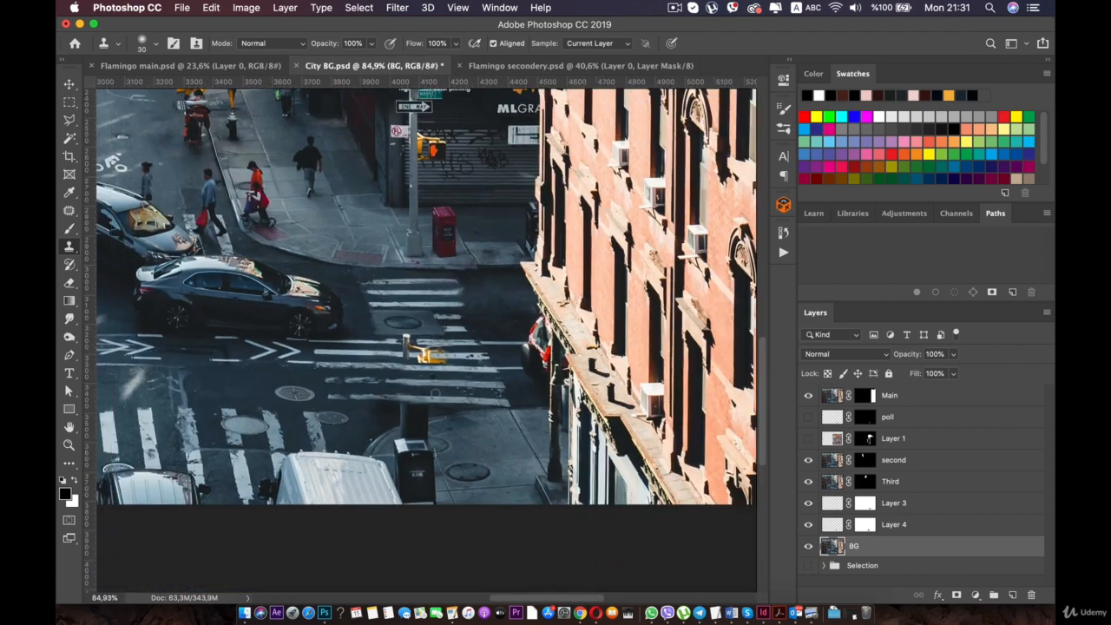
{"action": "key", "text": "super+plus"}
{"action": "scroll", "coordinate": [435, 393], "scroll_direction": "up", "scroll_amount": 1}
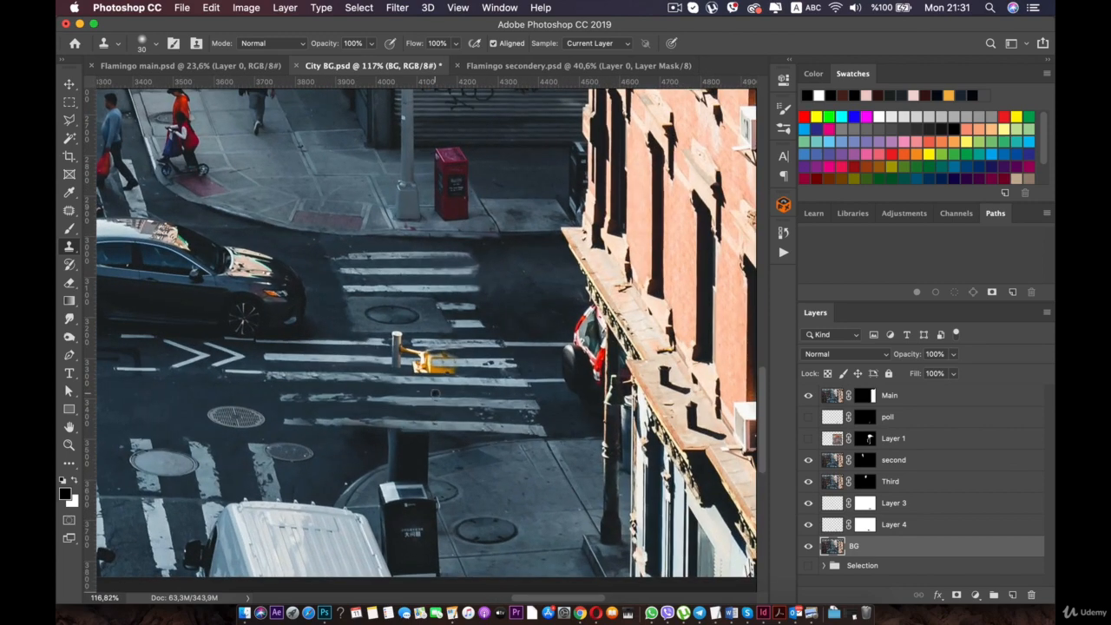
{"action": "scroll", "coordinate": [435, 393], "scroll_direction": "up", "scroll_amount": 1}
{"action": "left_click_drag", "start_coordinate": [444, 265], "coordinate": [409, 304]}
{"action": "scroll", "coordinate": [409, 304], "scroll_direction": "down", "scroll_amount": 3}
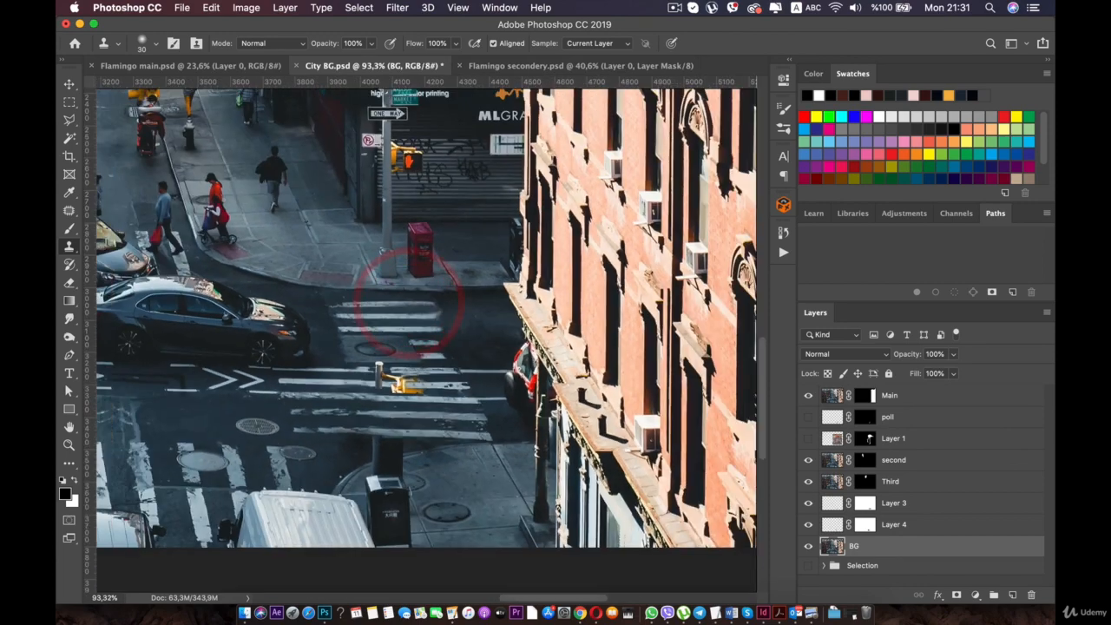
{"action": "scroll", "coordinate": [408, 299], "scroll_direction": "down", "scroll_amount": 3}
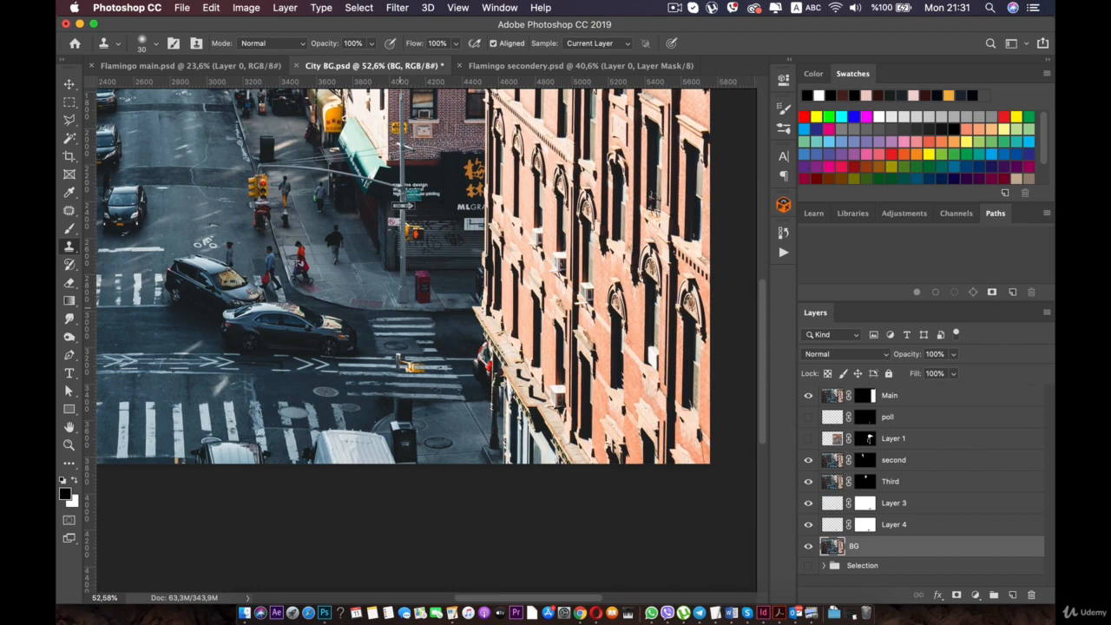
Step: Show the poll layer so the traffic light pole sits over the cleaned crosswalk
{"action": "left_click", "coordinate": [70, 83]}
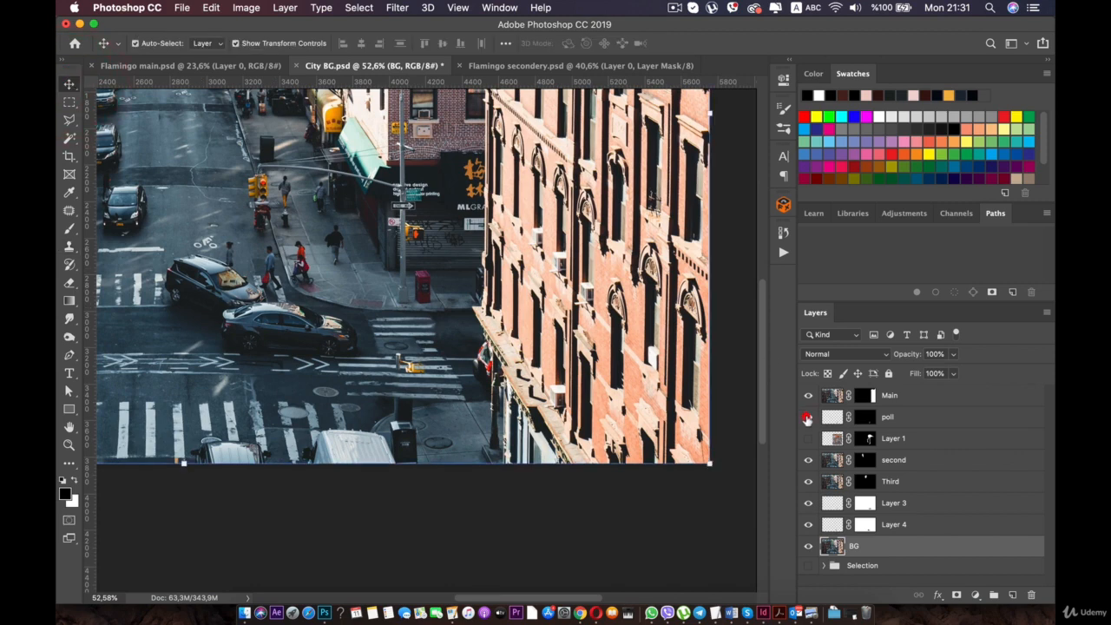
{"action": "left_click", "coordinate": [807, 418]}
{"action": "scroll", "coordinate": [433, 405], "scroll_direction": "up", "scroll_amount": 5}
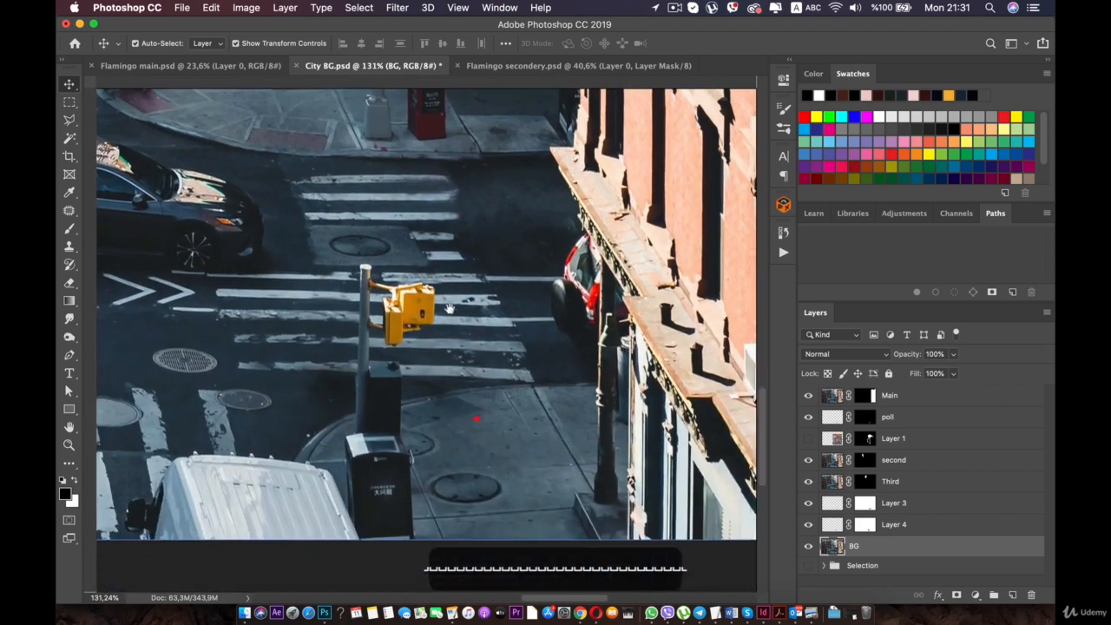
{"action": "scroll", "coordinate": [452, 310], "scroll_direction": "up", "scroll_amount": 4}
Step: Select Layer 3, the crosswalk patch around the traffic light pole
{"action": "left_click", "coordinate": [452, 374]}
{"action": "left_click", "coordinate": [527, 471]}
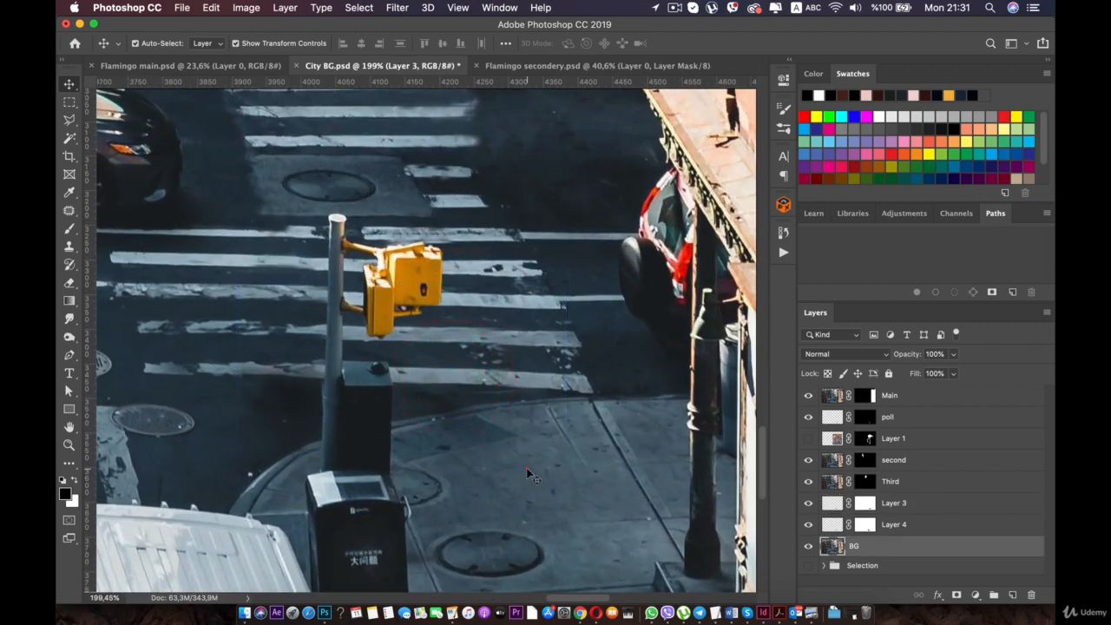
{"action": "left_click", "coordinate": [527, 470]}
{"action": "scroll", "coordinate": [527, 474], "scroll_direction": "down", "scroll_amount": 1}
{"action": "left_click", "coordinate": [476, 372]}
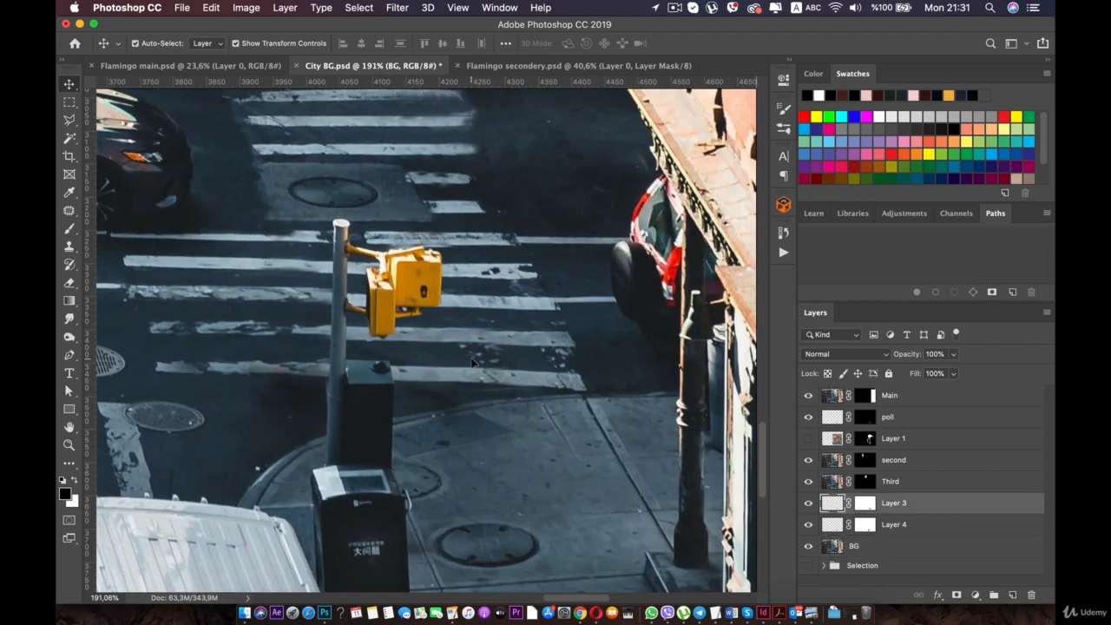
{"action": "right_click", "coordinate": [453, 368]}
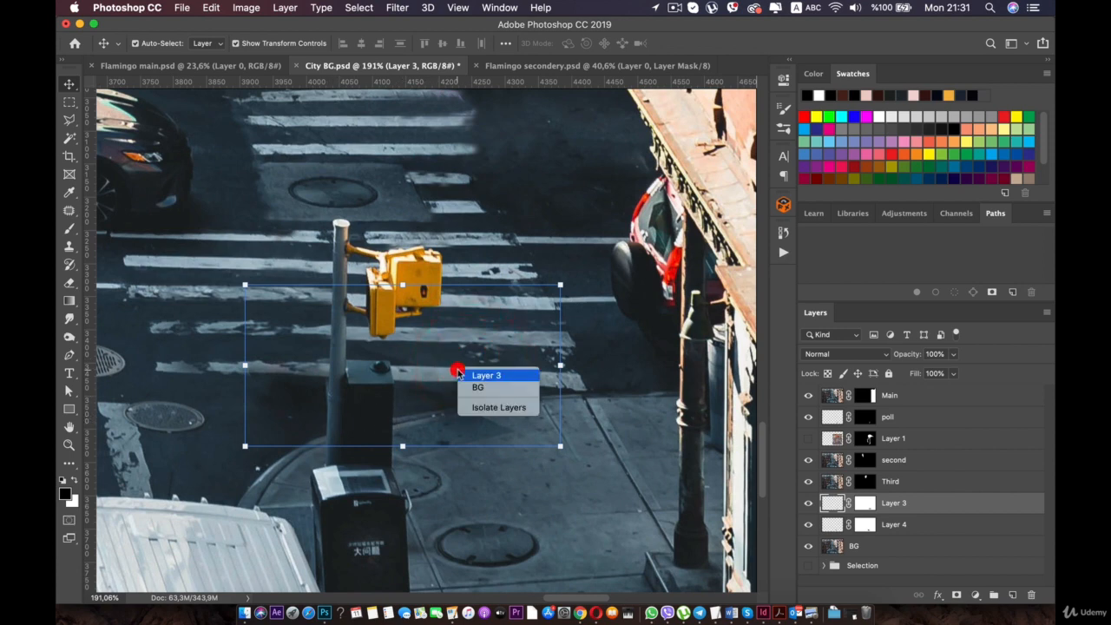
{"action": "left_click", "coordinate": [464, 335]}
Step: Warp Layer 3 by pulling its lower-right corner slightly outward, undoing the lower-left corner's warp, and apply the transform
{"action": "key", "text": "super+t"}
{"action": "right_click", "coordinate": [561, 283]}
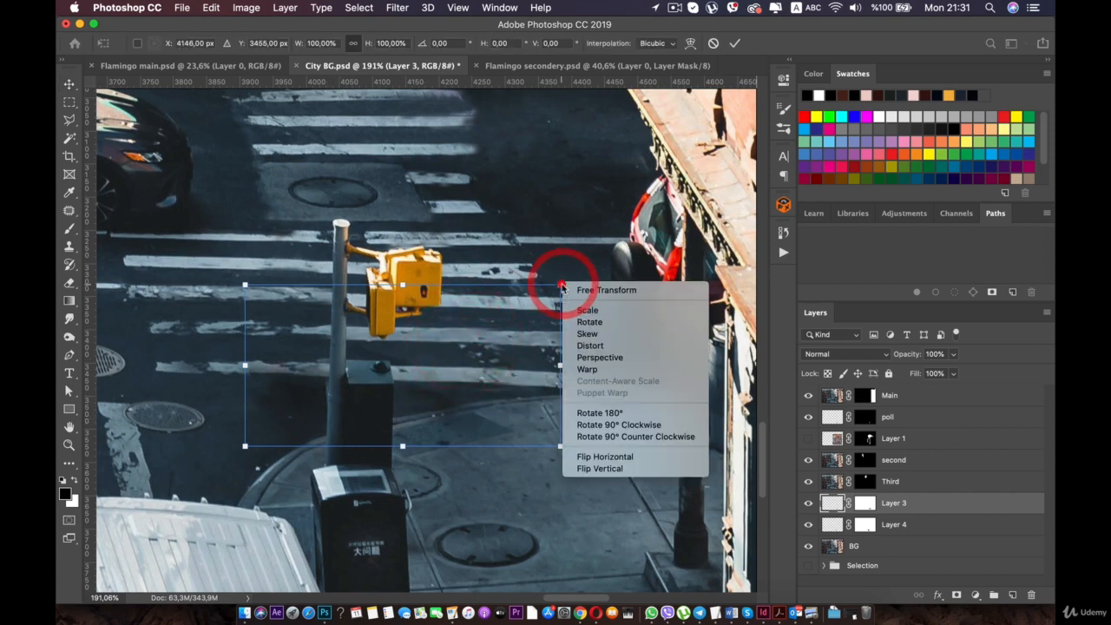
{"action": "left_click", "coordinate": [610, 373]}
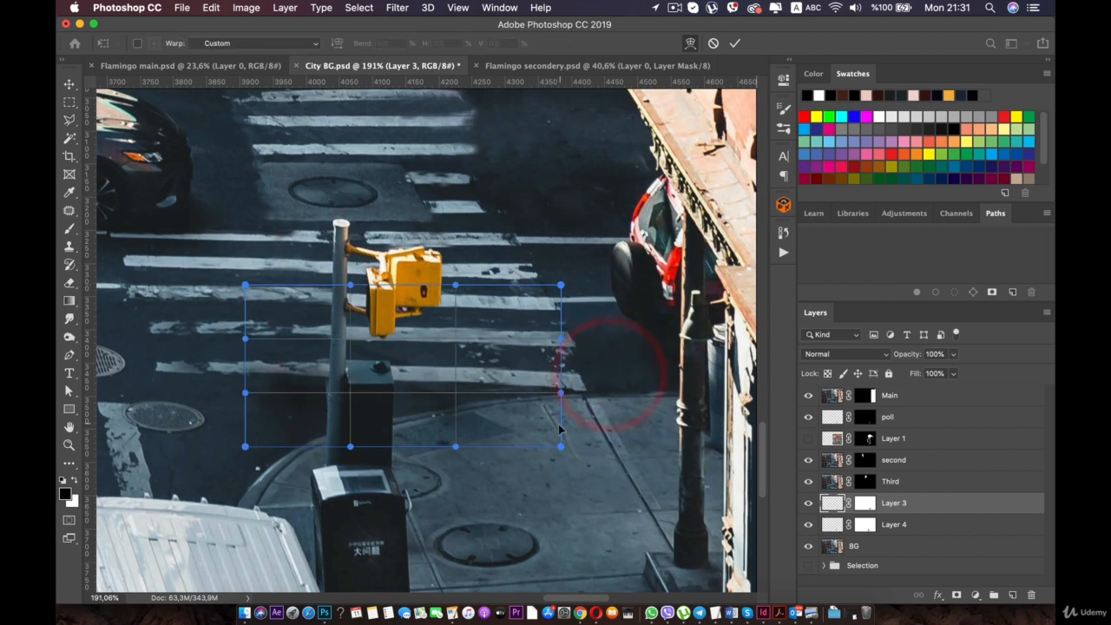
{"action": "mouse_move", "coordinate": [564, 446]}
{"action": "left_mouse_down"}
{"action": "mouse_move", "coordinate": [584, 410]}
{"action": "mouse_move", "coordinate": [582, 453]}
{"action": "left_mouse_up"}
{"action": "left_click", "coordinate": [317, 434]}
{"action": "left_click_drag", "start_coordinate": [245, 446], "coordinate": [278, 416]}
{"action": "key", "text": "super+z"}
{"action": "left_click", "coordinate": [434, 342]}
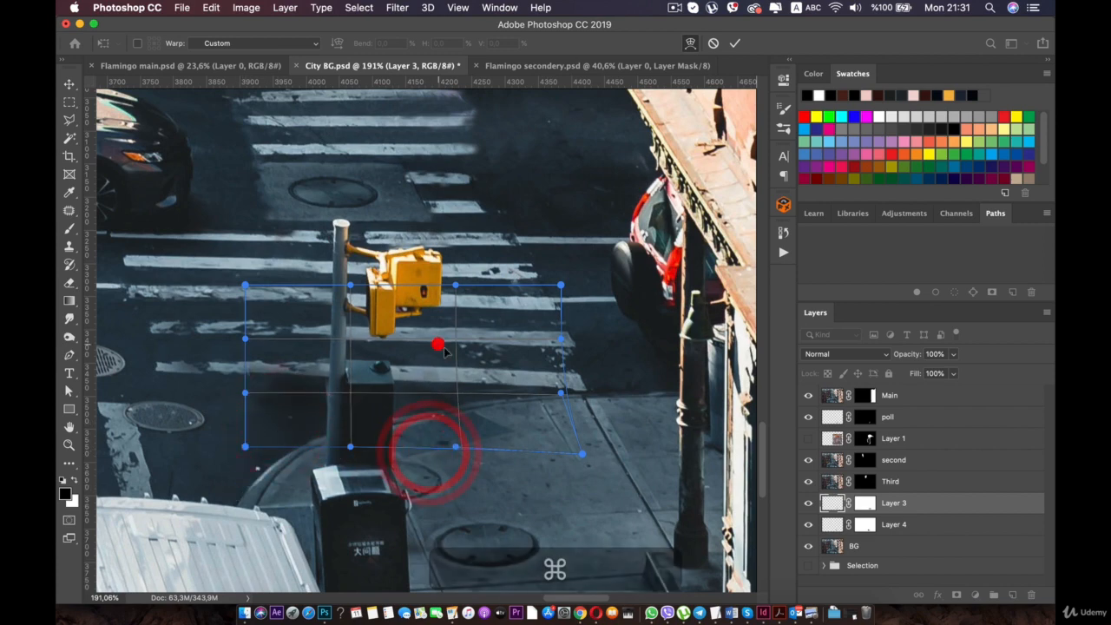
{"action": "left_click", "coordinate": [68, 83]}
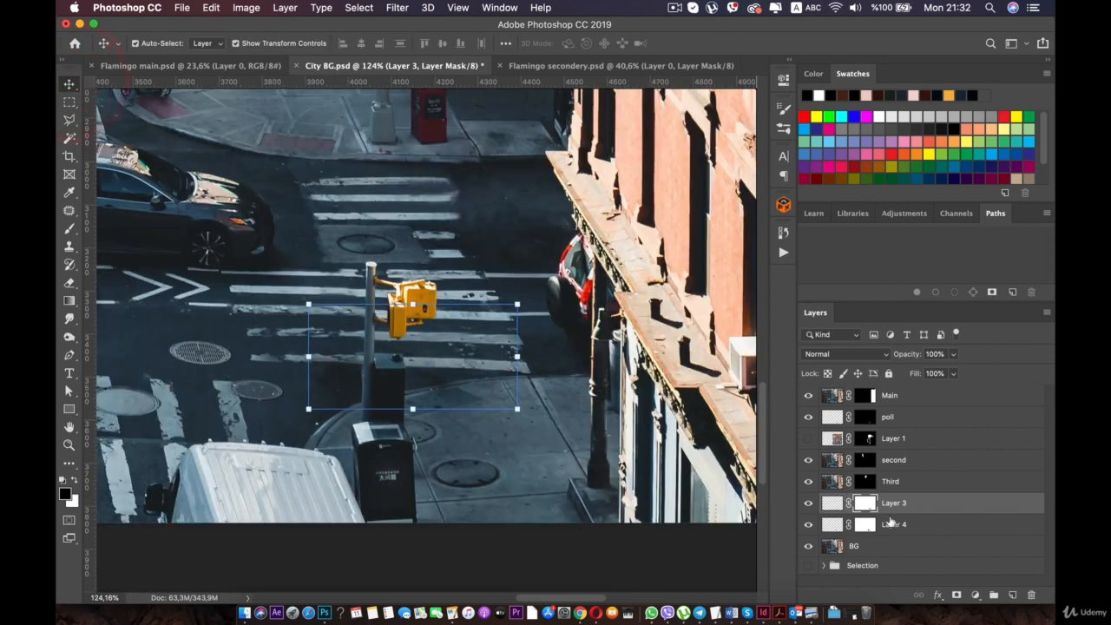
Step: Add a Levels adjustment clipped to Layer 3, with the midtone input at 0.91 and the white input at 255
{"action": "left_click", "coordinate": [903, 525], "text": "shift"}
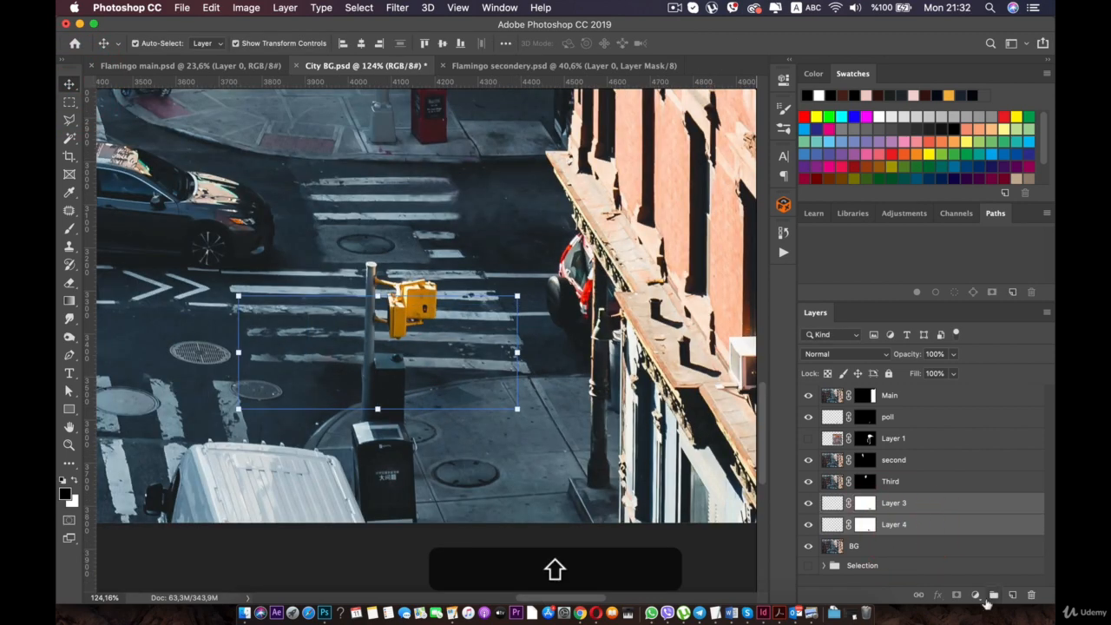
{"action": "left_click", "coordinate": [976, 595]}
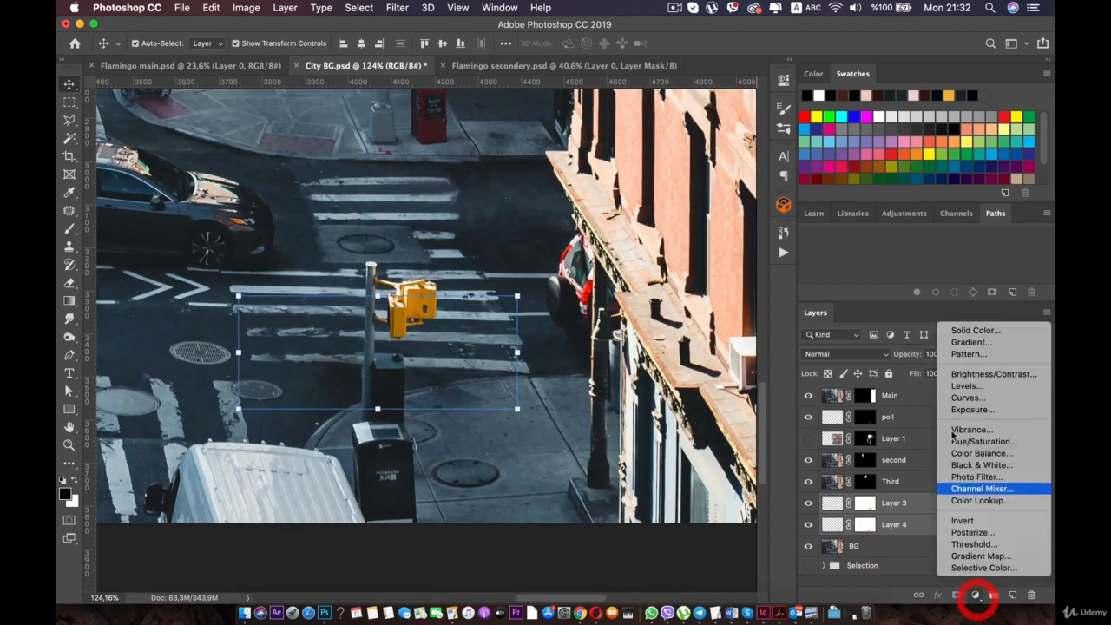
{"action": "left_click", "coordinate": [967, 384]}
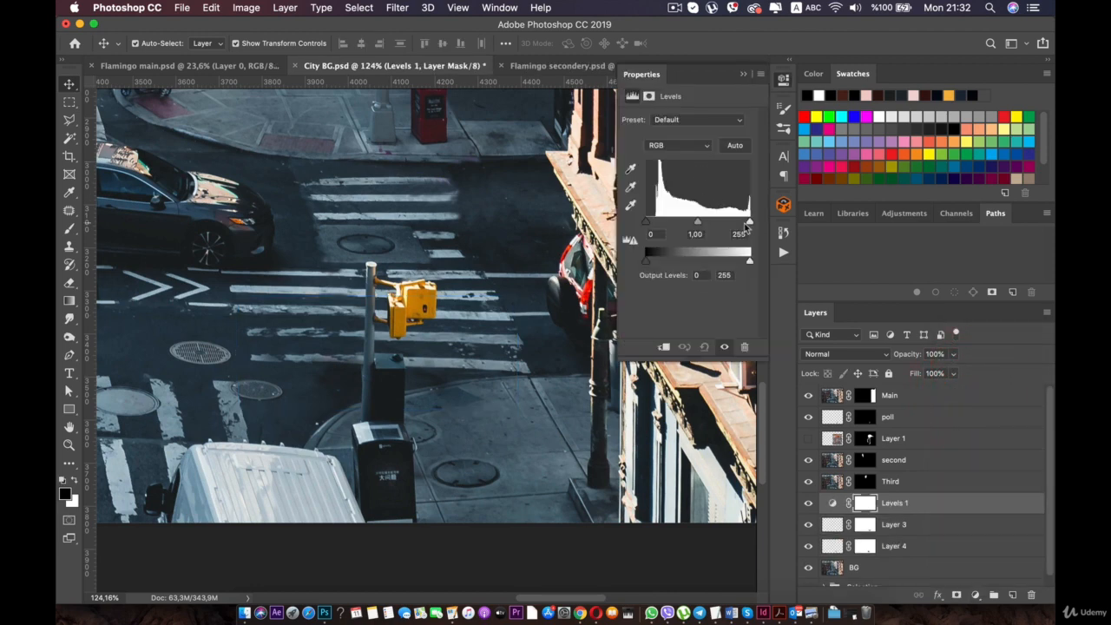
{"action": "left_click_drag", "start_coordinate": [750, 222], "coordinate": [739, 223]}
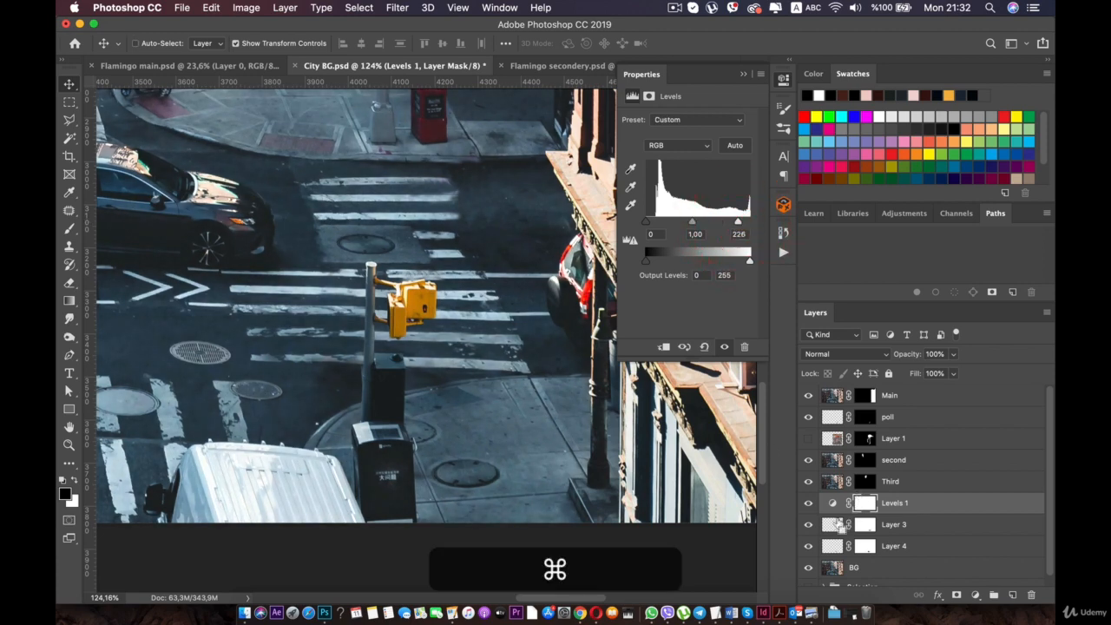
{"action": "left_click", "coordinate": [836, 509], "text": "alt"}
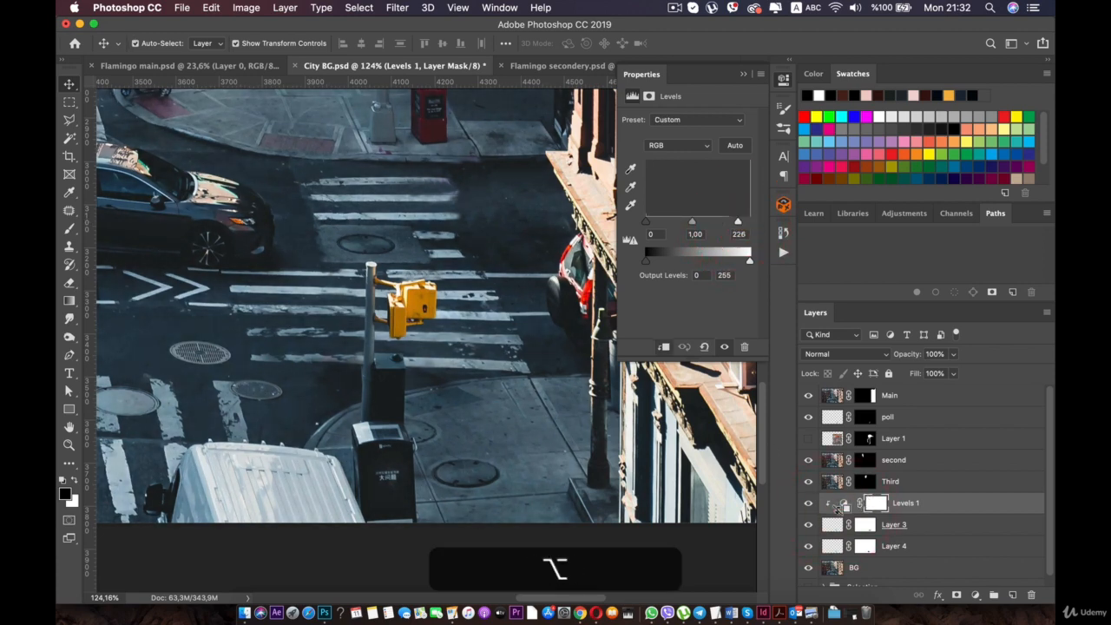
{"action": "left_click_drag", "start_coordinate": [731, 225], "coordinate": [695, 227]}
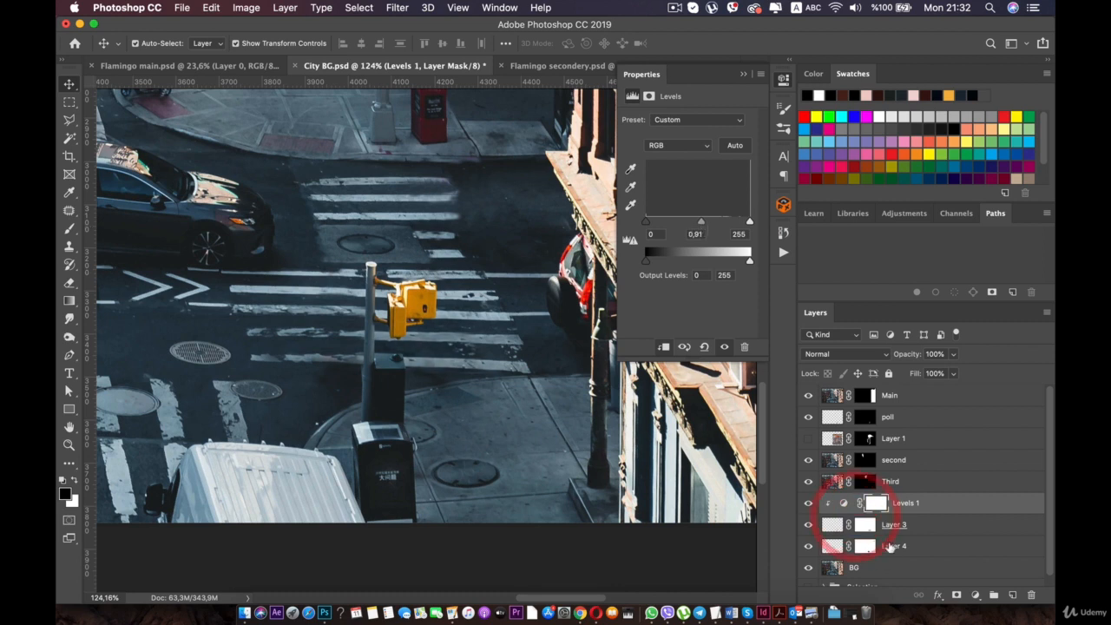
{"action": "key", "text": "alt"}
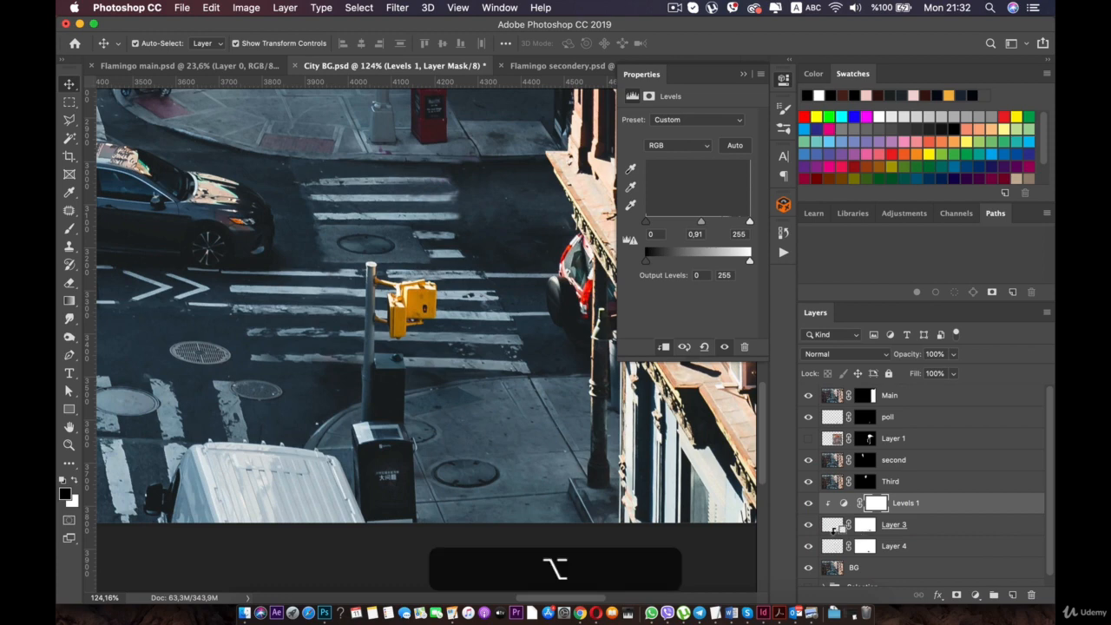
Step: Duplicate the Levels 1 adjustment, place the copy between Layer 3 and Layer 4, and clip it to Layer 4
{"action": "left_click", "coordinate": [921, 535]}
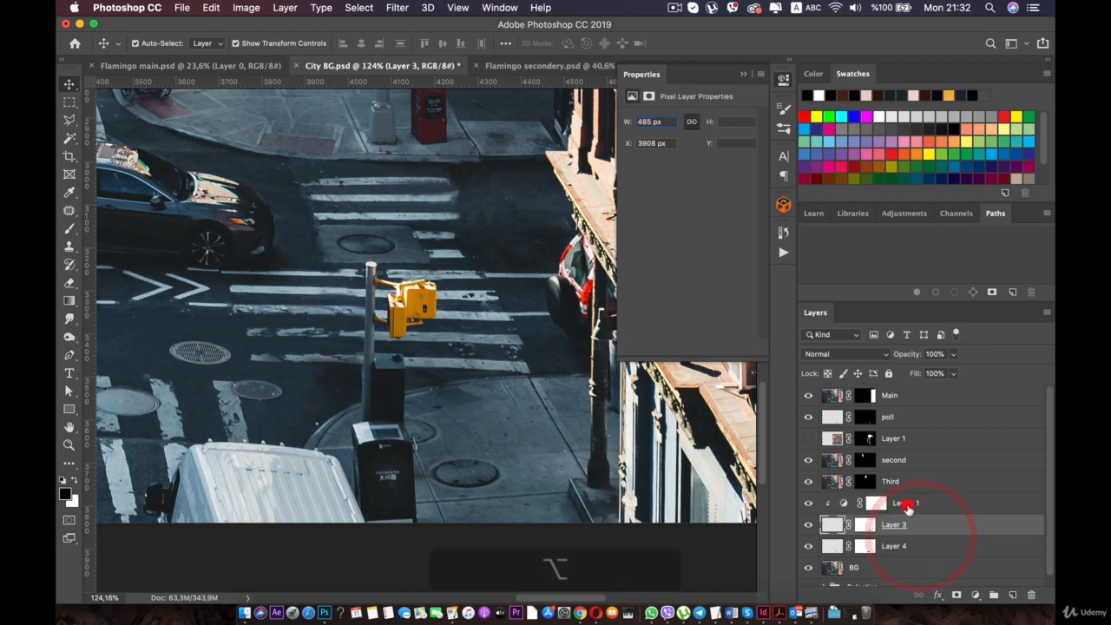
{"action": "left_click", "coordinate": [906, 508]}
{"action": "key", "text": "super+j"}
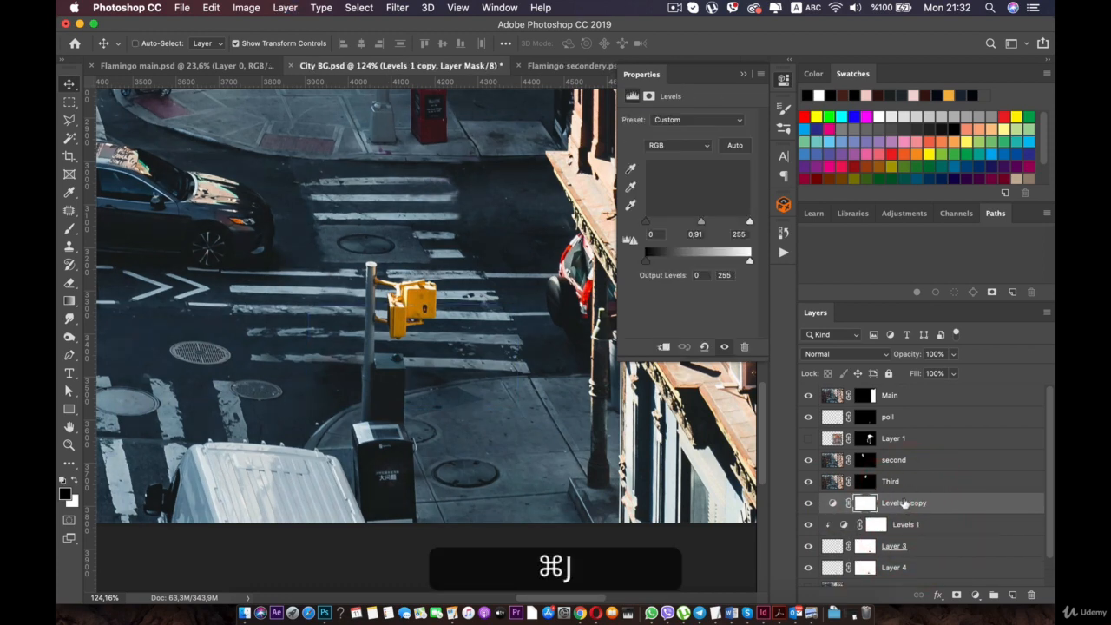
{"action": "left_click_drag", "start_coordinate": [903, 504], "coordinate": [883, 546]}
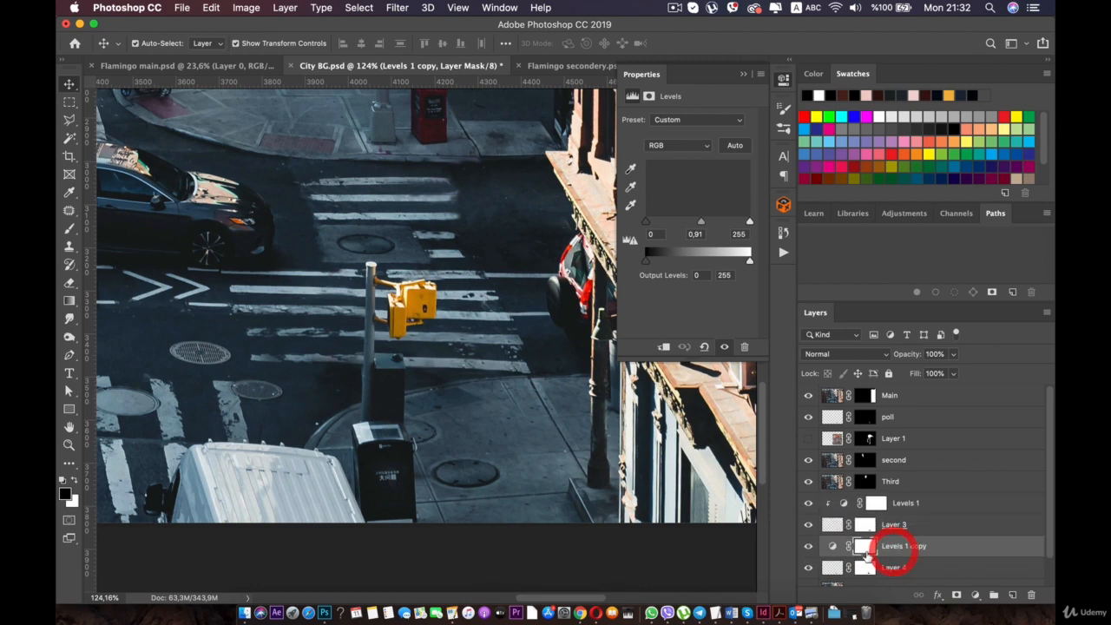
{"action": "key", "text": "alt"}
{"action": "left_click", "coordinate": [839, 553], "text": "alt"}
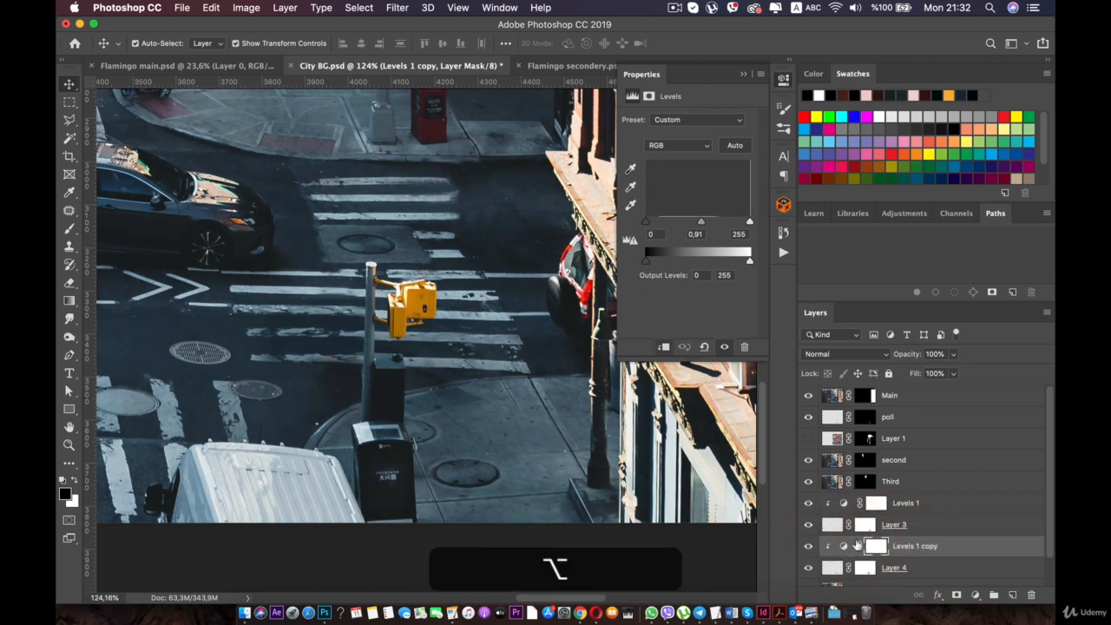
{"action": "left_click_drag", "start_coordinate": [701, 224], "coordinate": [705, 224]}
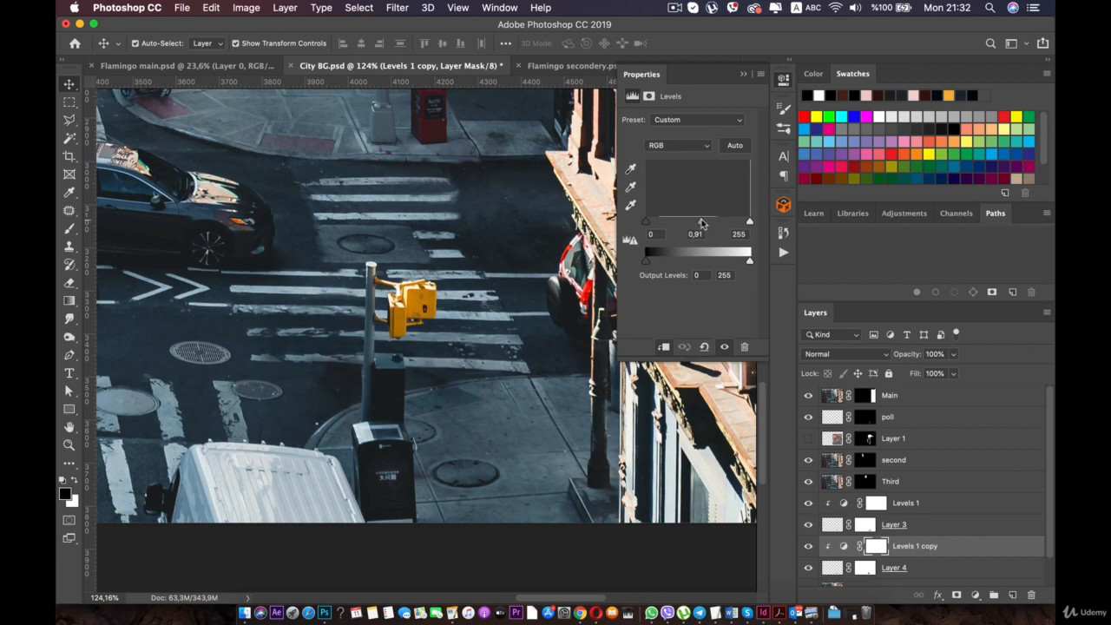
Step: Examine how the adjusted crosswalk patches blend into the whole street scene, including the upper crosswalk near the red newspaper box
{"action": "scroll", "coordinate": [474, 223], "scroll_direction": "down", "scroll_amount": 10}
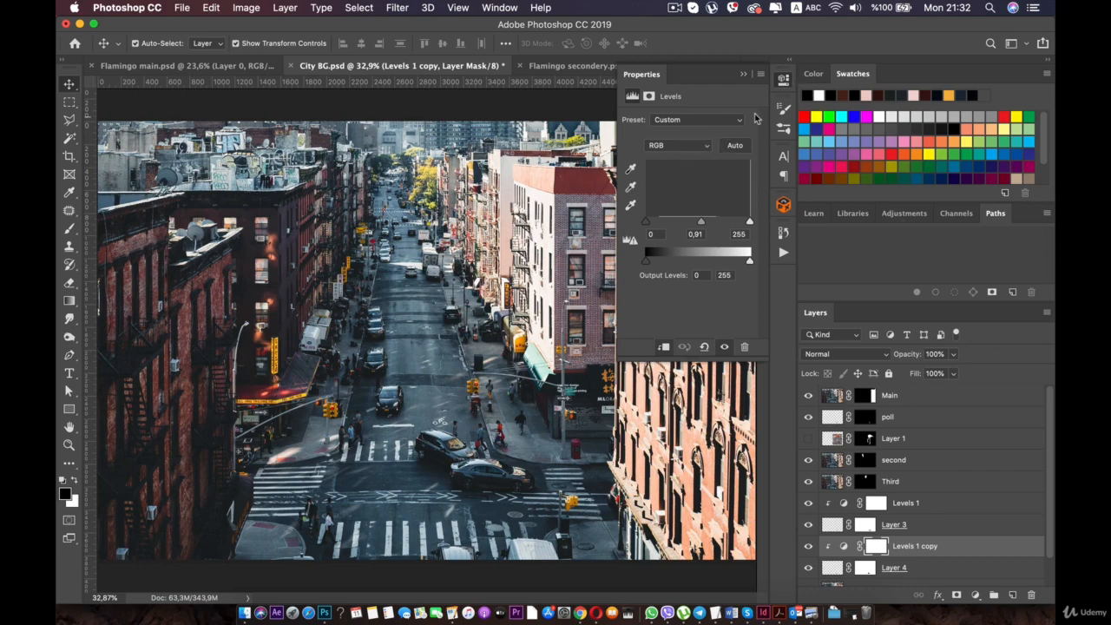
{"action": "left_click", "coordinate": [784, 80]}
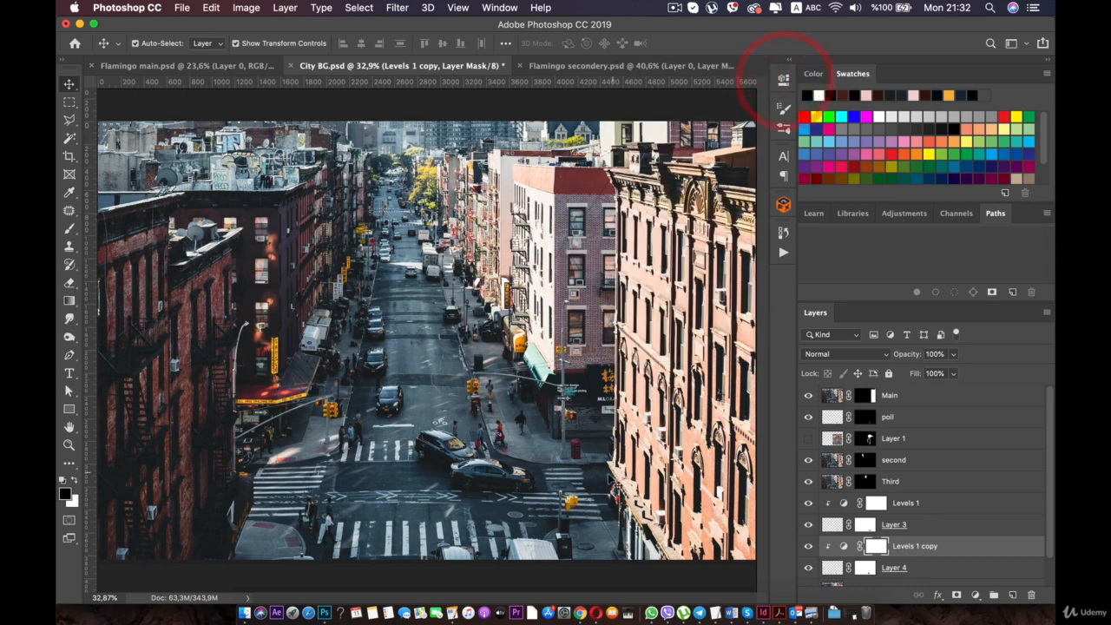
{"action": "scroll", "coordinate": [611, 474], "scroll_direction": "up", "scroll_amount": 5}
{"action": "left_click_drag", "start_coordinate": [580, 481], "coordinate": [355, 266]}
{"action": "scroll", "coordinate": [451, 391], "scroll_direction": "up", "scroll_amount": 5}
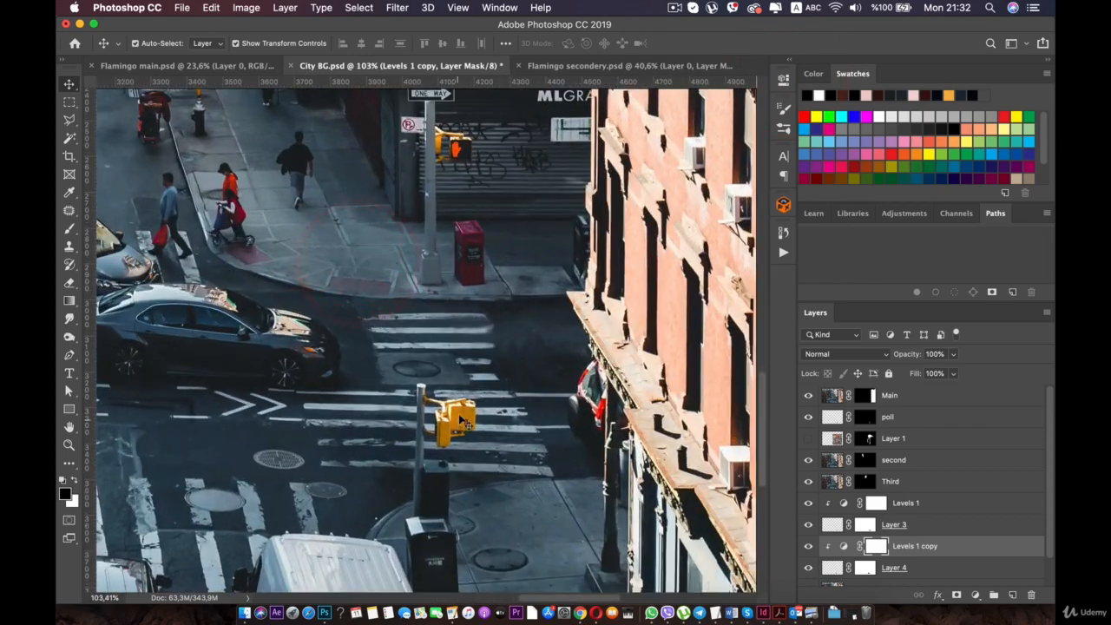
{"action": "left_click_drag", "start_coordinate": [454, 376], "coordinate": [402, 354]}
{"action": "scroll", "coordinate": [426, 323], "scroll_direction": "up", "scroll_amount": 2}
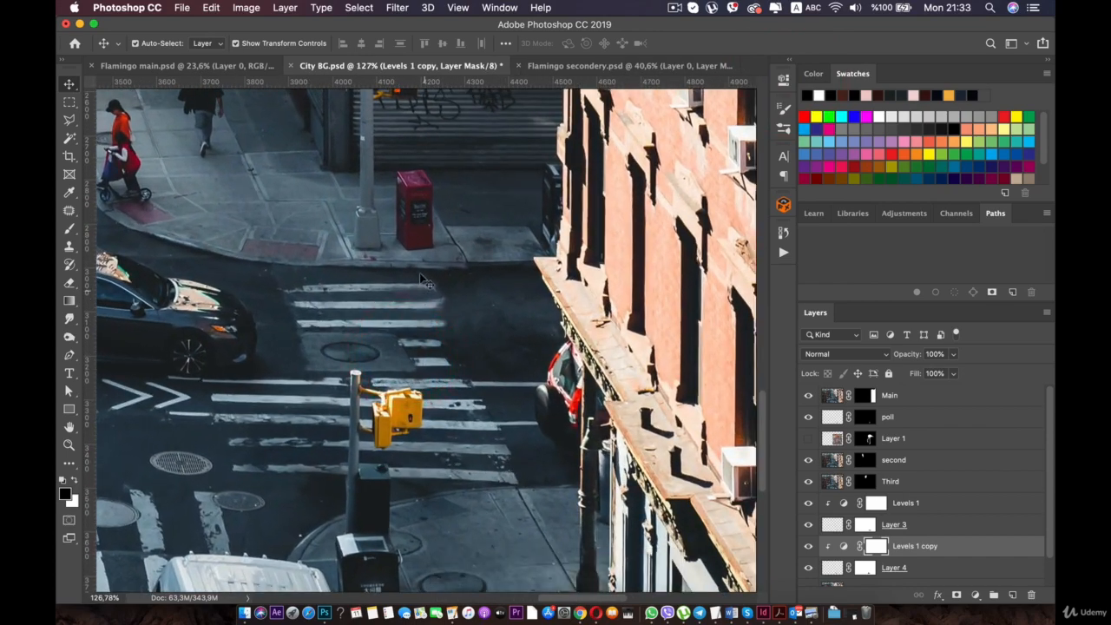
{"action": "scroll", "coordinate": [434, 313], "scroll_direction": "up", "scroll_amount": 3}
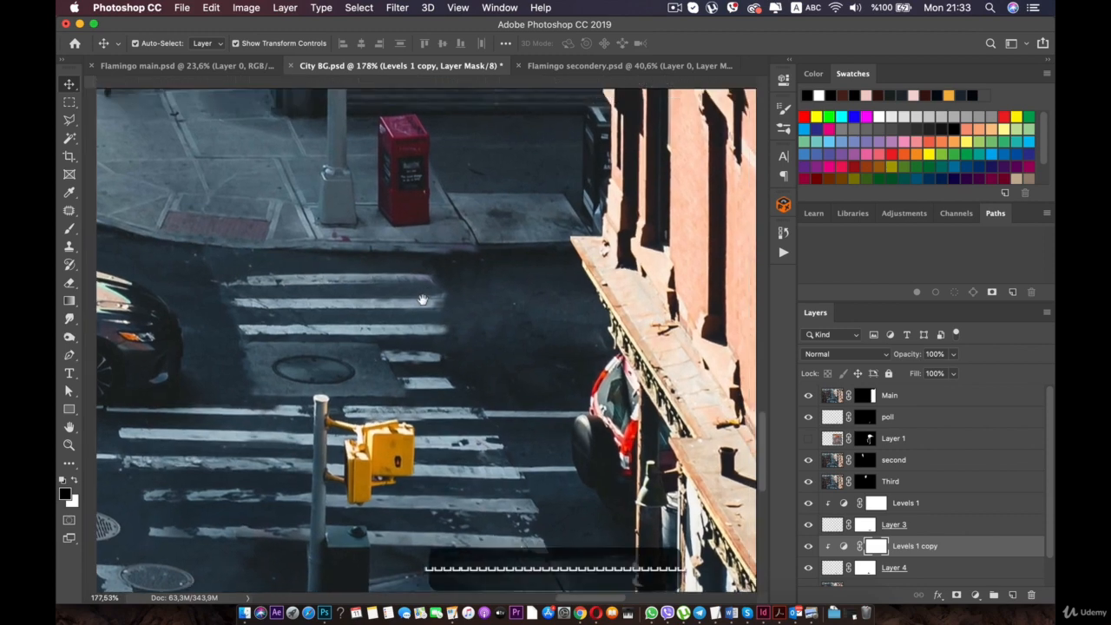
{"action": "scroll", "coordinate": [427, 309], "scroll_direction": "up", "scroll_amount": 2}
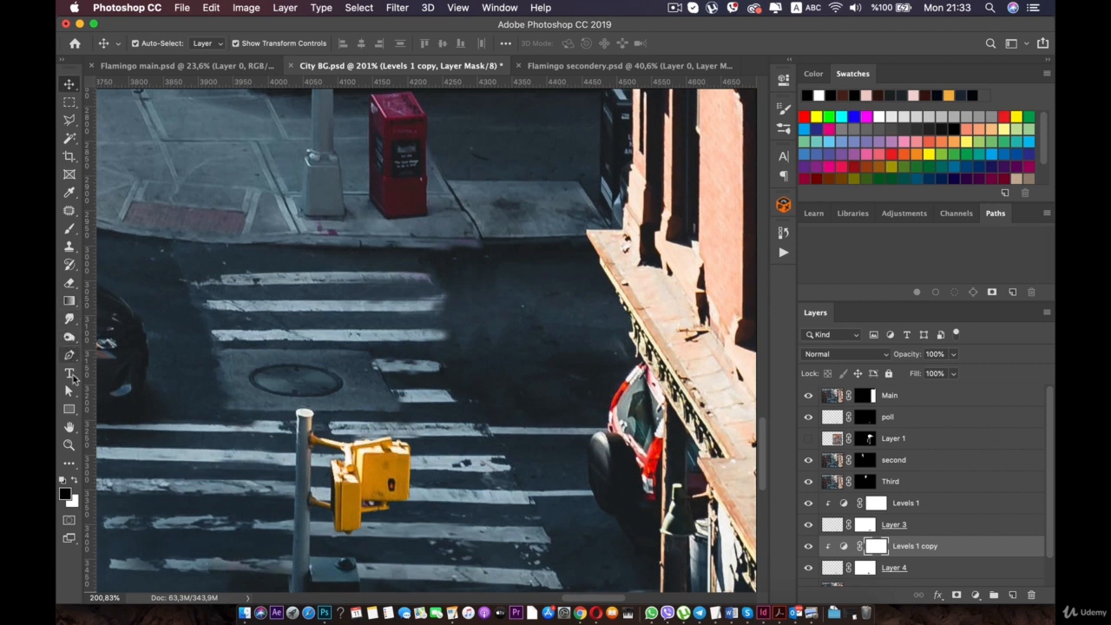
Step: Clone dark asphalt on the BG layer over the blurred right ends of the upper crosswalk stripes, restoring a clean diagonal shadow edge
{"action": "left_click", "coordinate": [70, 248]}
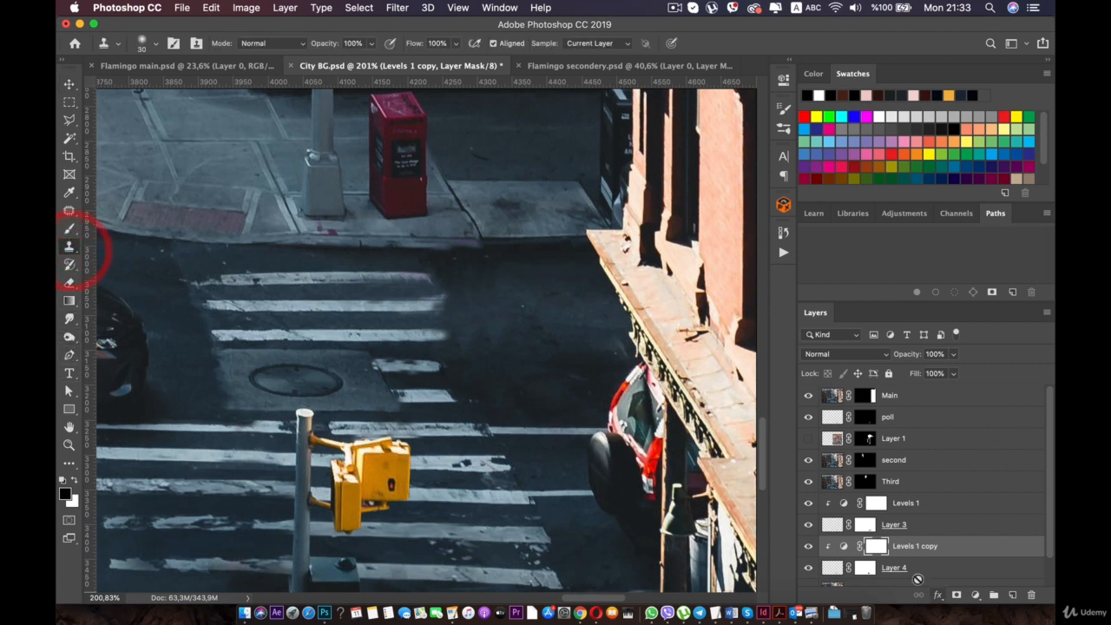
{"action": "scroll", "coordinate": [875, 508], "scroll_direction": "down", "scroll_amount": 2}
{"action": "left_click", "coordinate": [872, 557]}
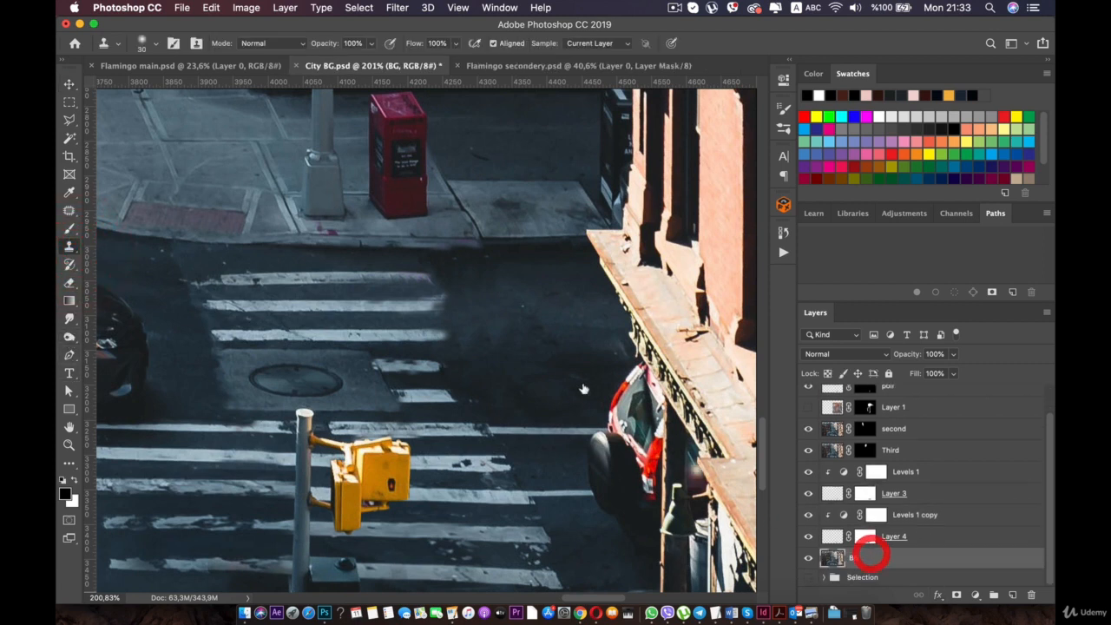
{"action": "mouse_move", "coordinate": [438, 315]}
{"action": "left_mouse_down"}
{"action": "mouse_move", "coordinate": [429, 285]}
{"action": "mouse_move", "coordinate": [449, 323]}
{"action": "mouse_move", "coordinate": [481, 318]}
{"action": "mouse_move", "coordinate": [491, 333]}
{"action": "mouse_move", "coordinate": [463, 346]}
{"action": "mouse_move", "coordinate": [429, 288]}
{"action": "left_mouse_up"}
{"action": "left_click", "coordinate": [491, 333], "text": "alt"}
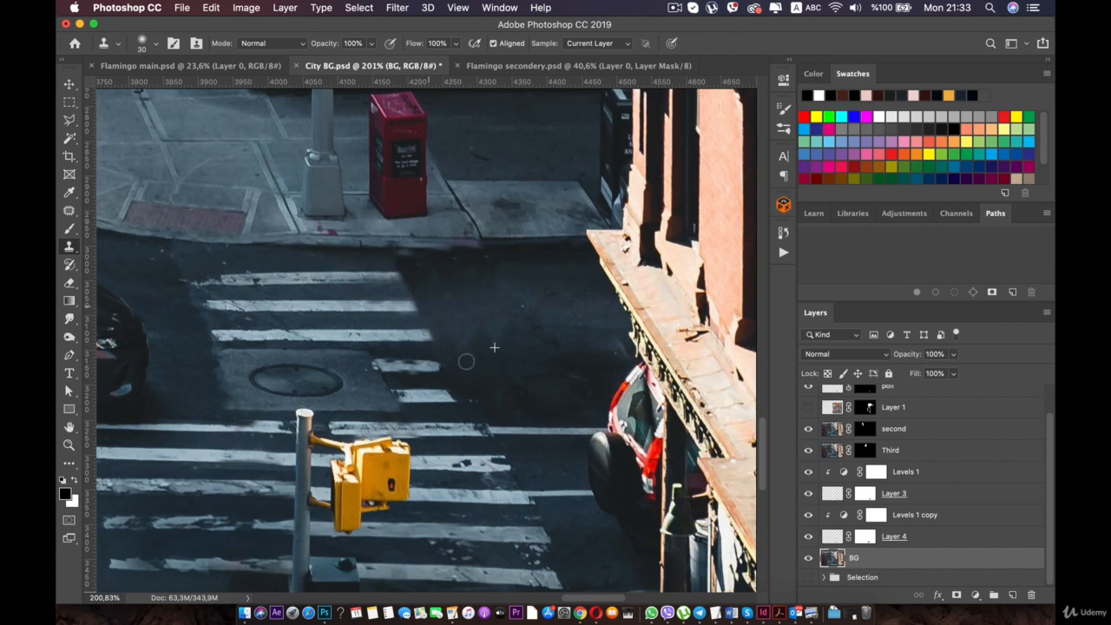
Step: Clone the road edge above the upper crosswalk rightward along the far curb to rebuild the curb line
{"action": "left_click", "coordinate": [364, 253], "text": "alt"}
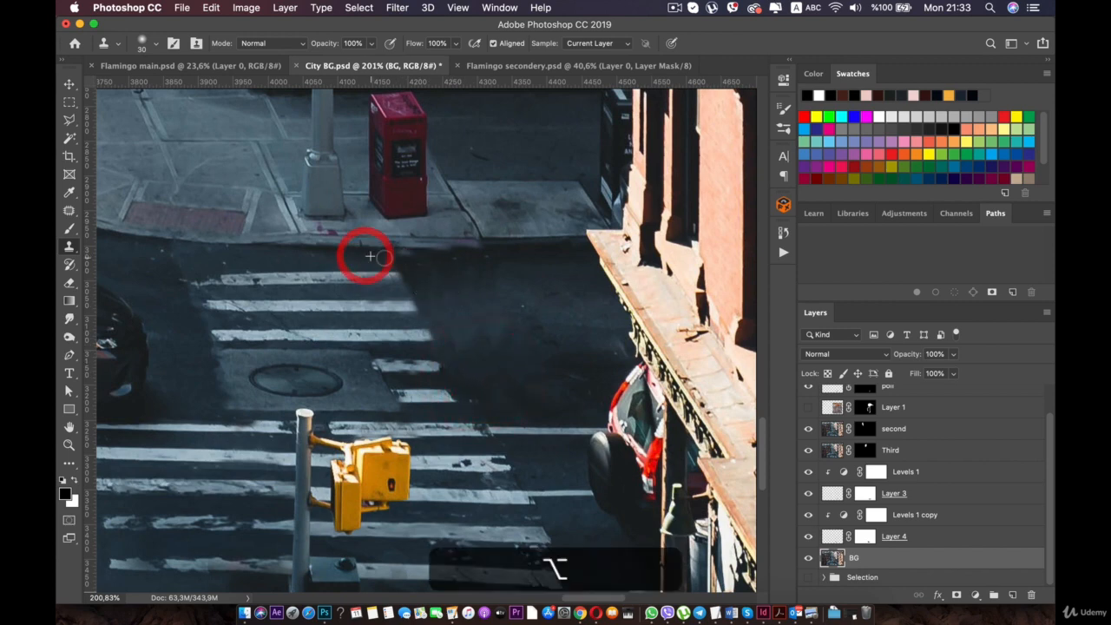
{"action": "left_click", "coordinate": [499, 255], "text": "alt"}
{"action": "left_click", "coordinate": [370, 256], "text": "alt"}
{"action": "left_click", "coordinate": [425, 257]}
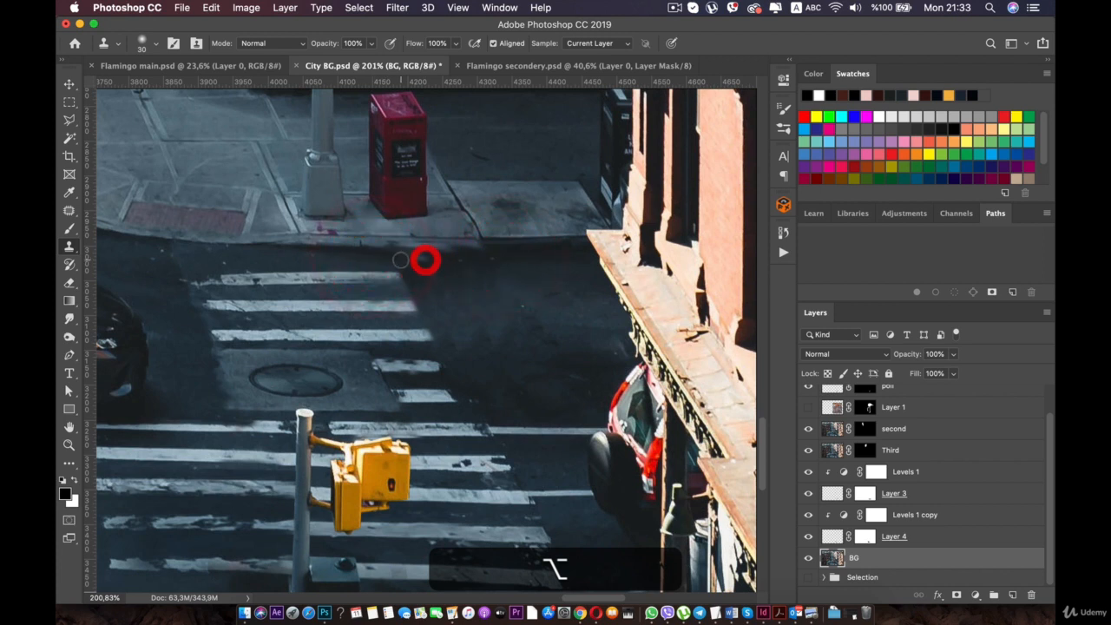
{"action": "mouse_move", "coordinate": [473, 270]}
{"action": "left_mouse_down"}
{"action": "mouse_move", "coordinate": [492, 251]}
{"action": "mouse_move", "coordinate": [478, 256]}
{"action": "mouse_move", "coordinate": [507, 259]}
{"action": "left_mouse_up"}
{"action": "left_click", "coordinate": [385, 260], "text": "alt"}
{"action": "left_click", "coordinate": [441, 260], "text": "alt"}
Step: Clone dark asphalt over the smudged patches along the curb below the red newspaper box, working left toward the crosswalk
{"action": "scroll", "coordinate": [534, 263], "scroll_direction": "down", "scroll_amount": 6}
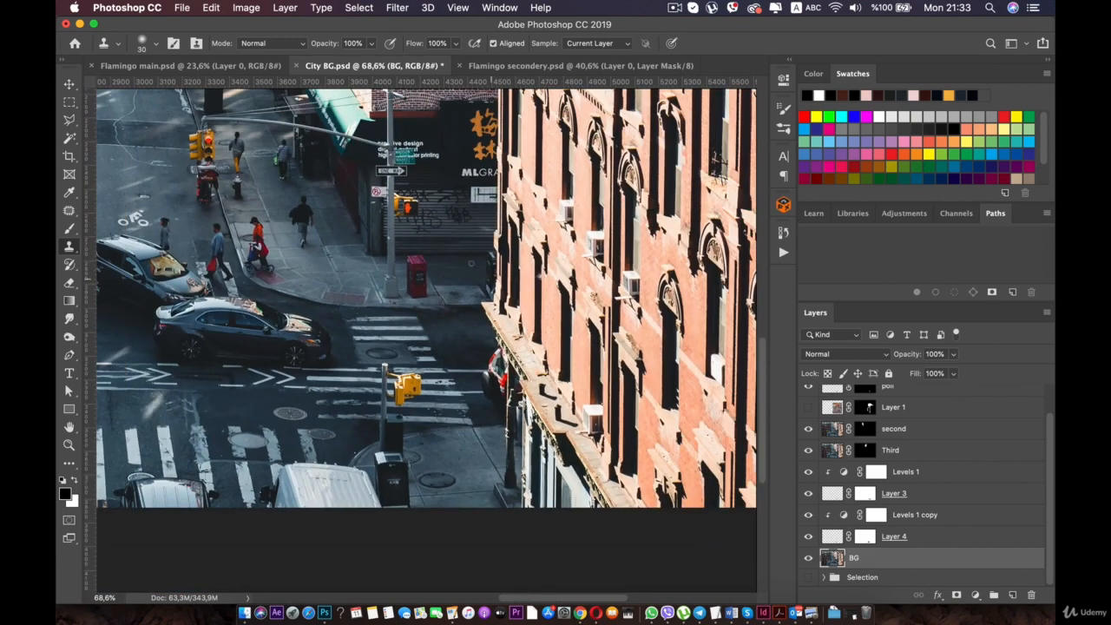
{"action": "scroll", "coordinate": [473, 309], "scroll_direction": "up", "scroll_amount": 3}
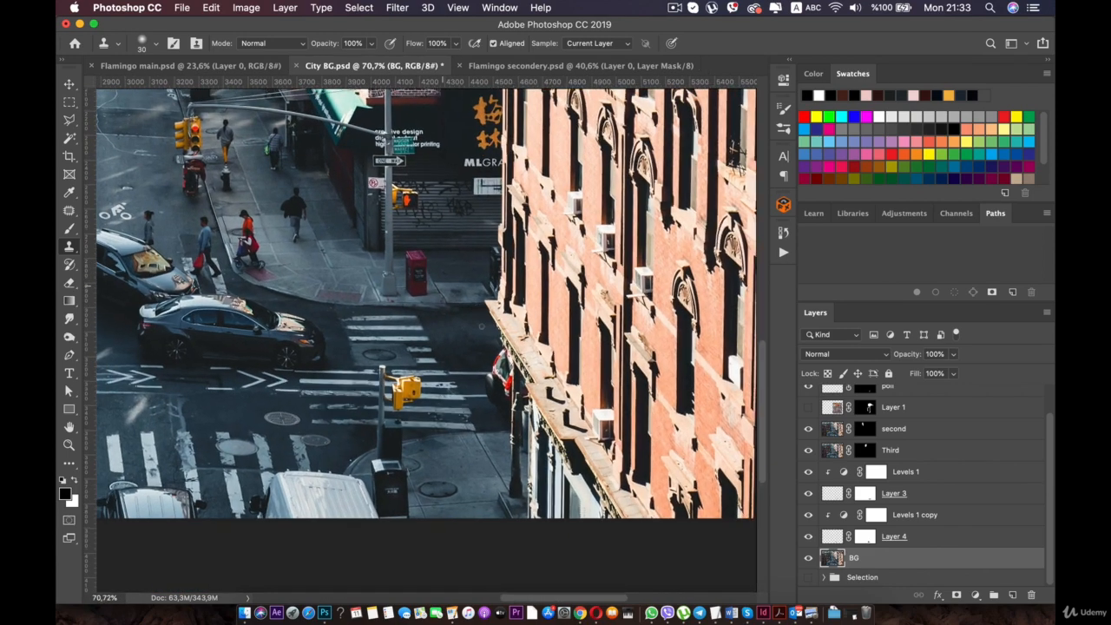
{"action": "scroll", "coordinate": [411, 367], "scroll_direction": "up", "scroll_amount": 5}
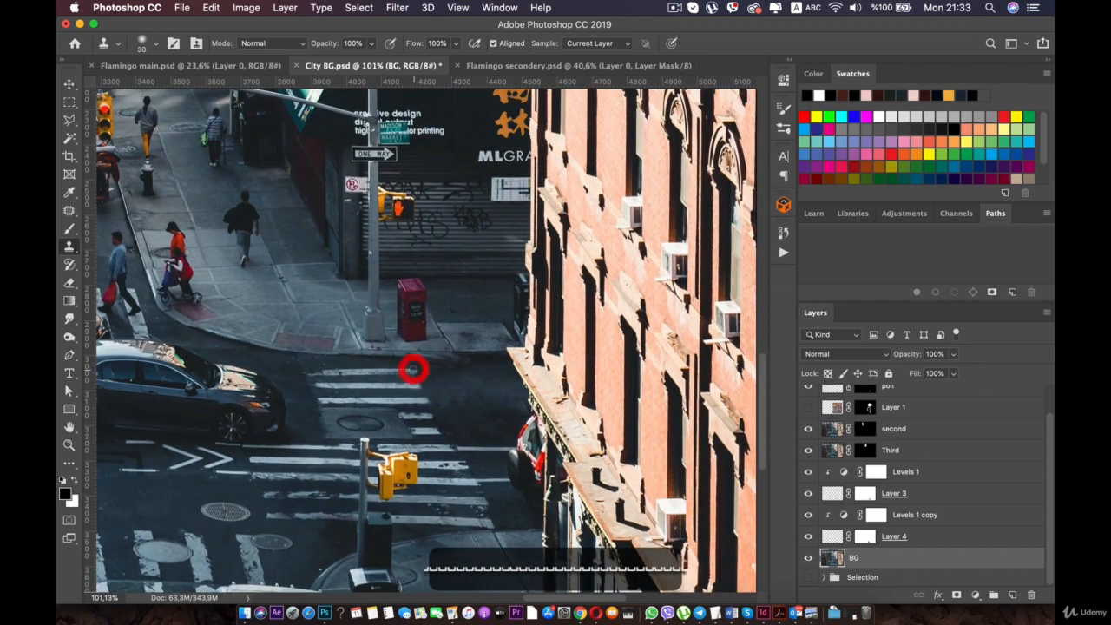
{"action": "scroll", "coordinate": [478, 397], "scroll_direction": "up", "scroll_amount": 3}
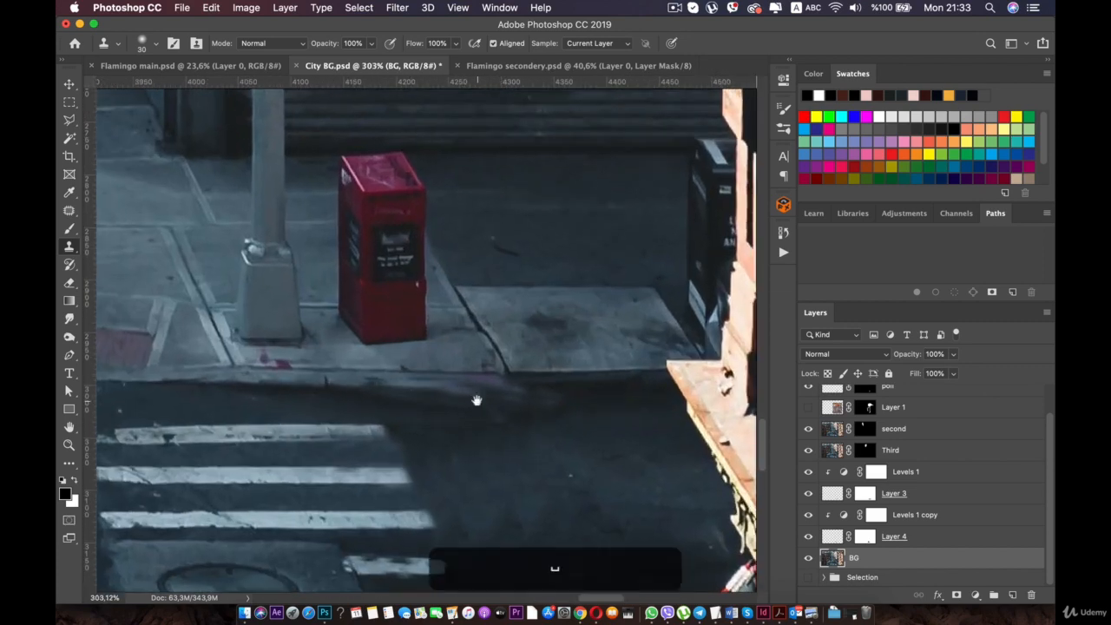
{"action": "mouse_move", "coordinate": [460, 405]}
{"action": "left_mouse_down"}
{"action": "mouse_move", "coordinate": [564, 454]}
{"action": "mouse_move", "coordinate": [585, 405]}
{"action": "left_mouse_up"}
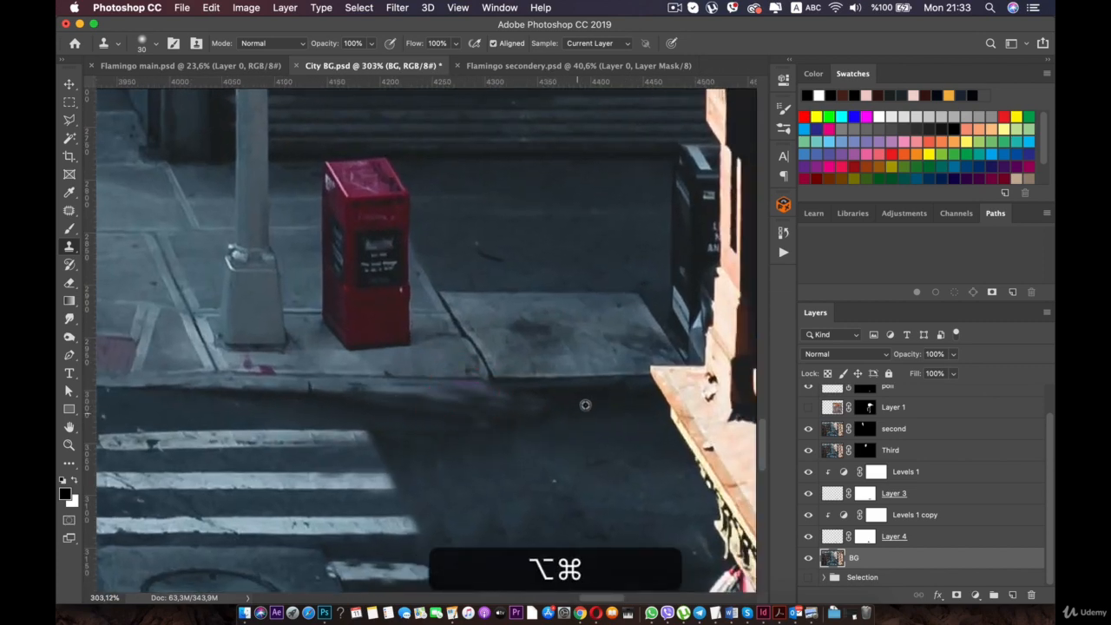
{"action": "left_click", "coordinate": [538, 402], "text": "alt"}
{"action": "left_click", "coordinate": [492, 404]}
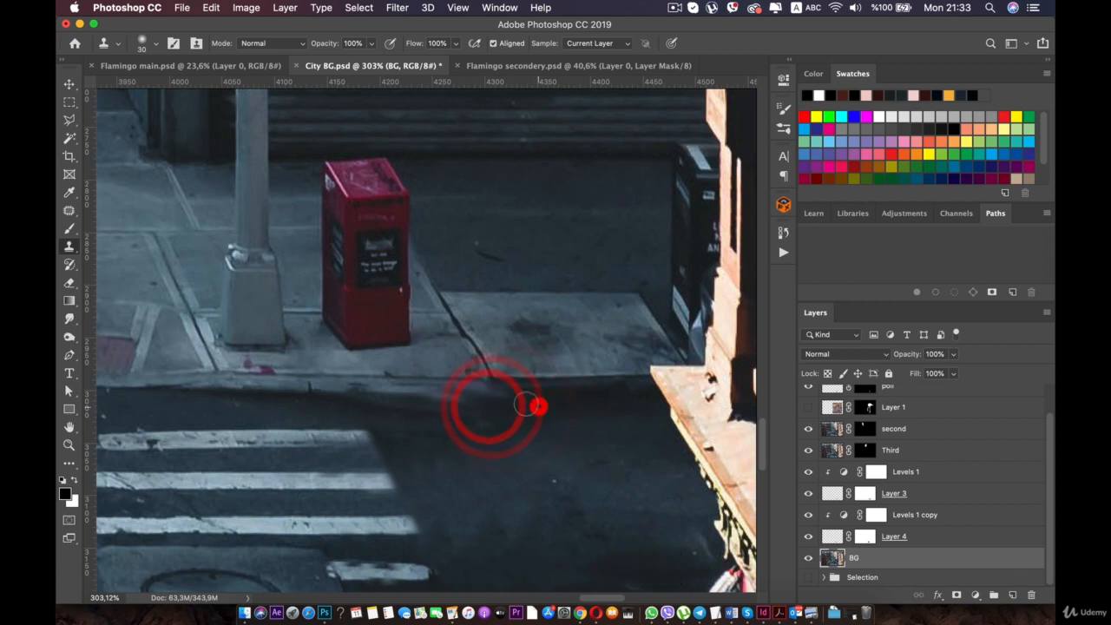
{"action": "left_click", "coordinate": [495, 398]}
{"action": "left_click", "coordinate": [484, 402]}
{"action": "left_click", "coordinate": [465, 415]}
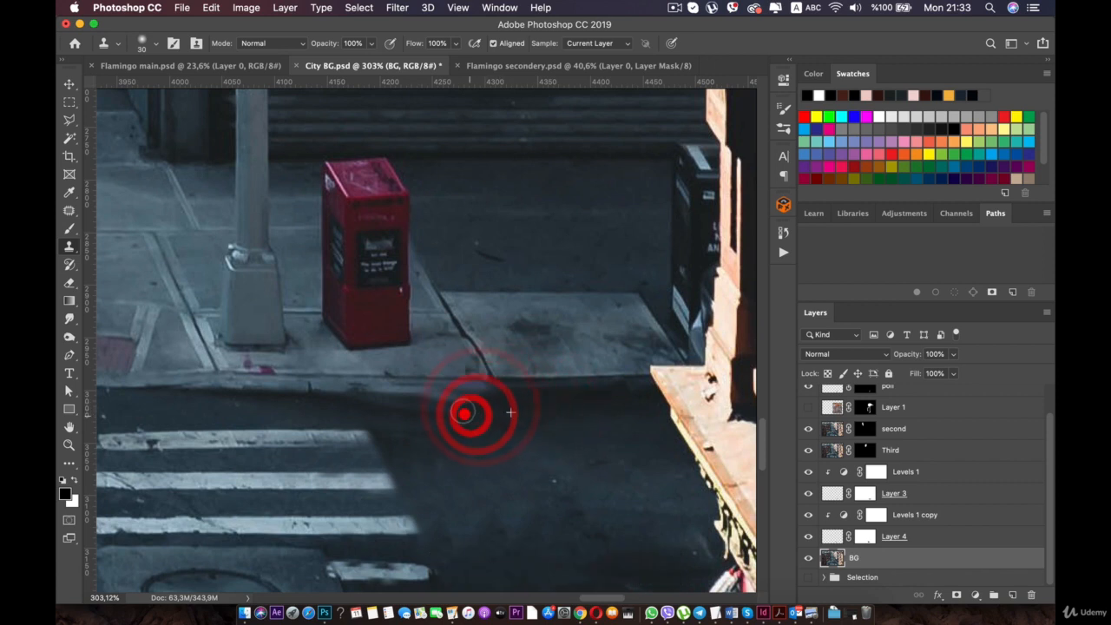
{"action": "left_click", "coordinate": [452, 409]}
{"action": "left_click", "coordinate": [436, 400]}
{"action": "left_click", "coordinate": [412, 404]}
{"action": "left_click", "coordinate": [399, 410]}
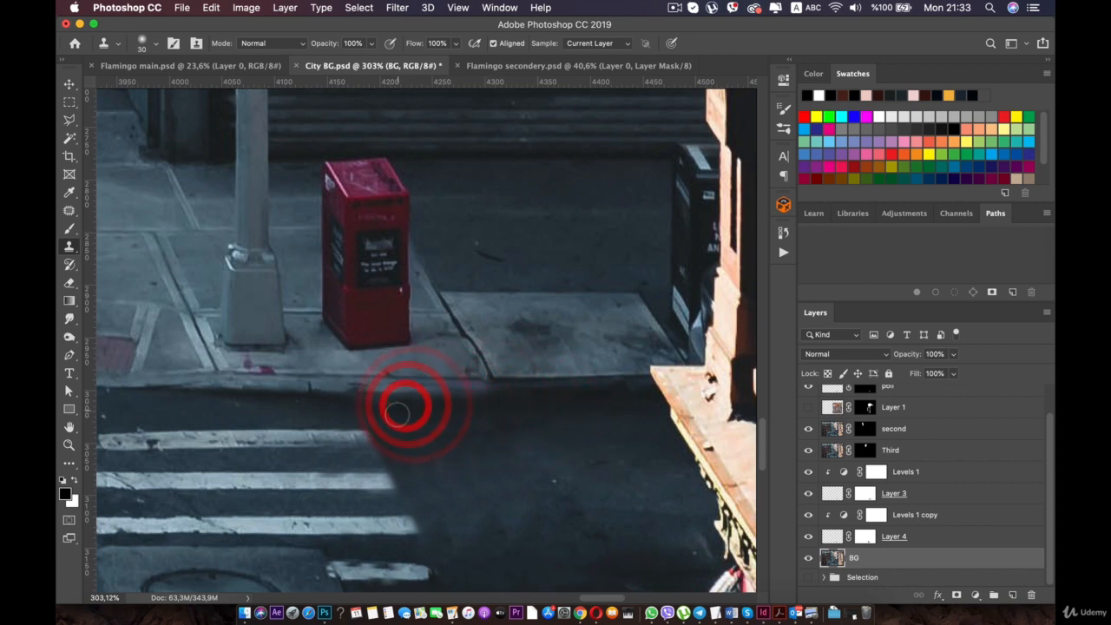
Step: Clone dark asphalt over the remaining smudges just above the right end of the upper crosswalk's first stripe, smoothing the shadow edge
{"action": "left_click", "coordinate": [398, 415]}
{"action": "left_click", "coordinate": [469, 426]}
{"action": "left_click", "coordinate": [425, 422]}
{"action": "left_click", "coordinate": [397, 419]}
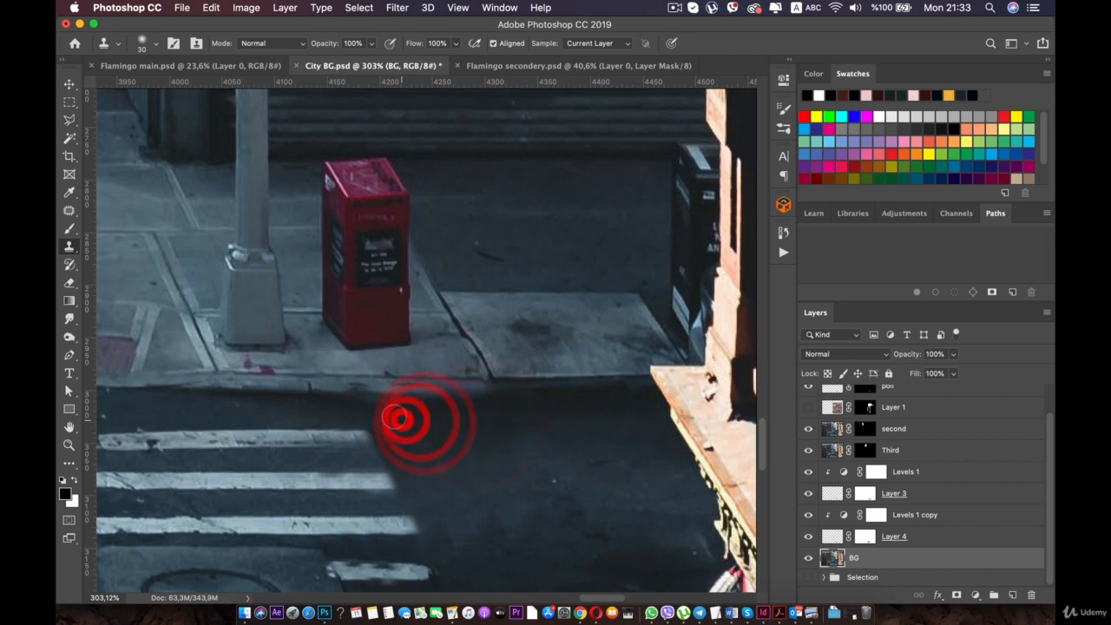
{"action": "left_click", "coordinate": [372, 399]}
{"action": "left_click", "coordinate": [382, 415]}
{"action": "left_click", "coordinate": [414, 423]}
{"action": "left_click", "coordinate": [488, 422]}
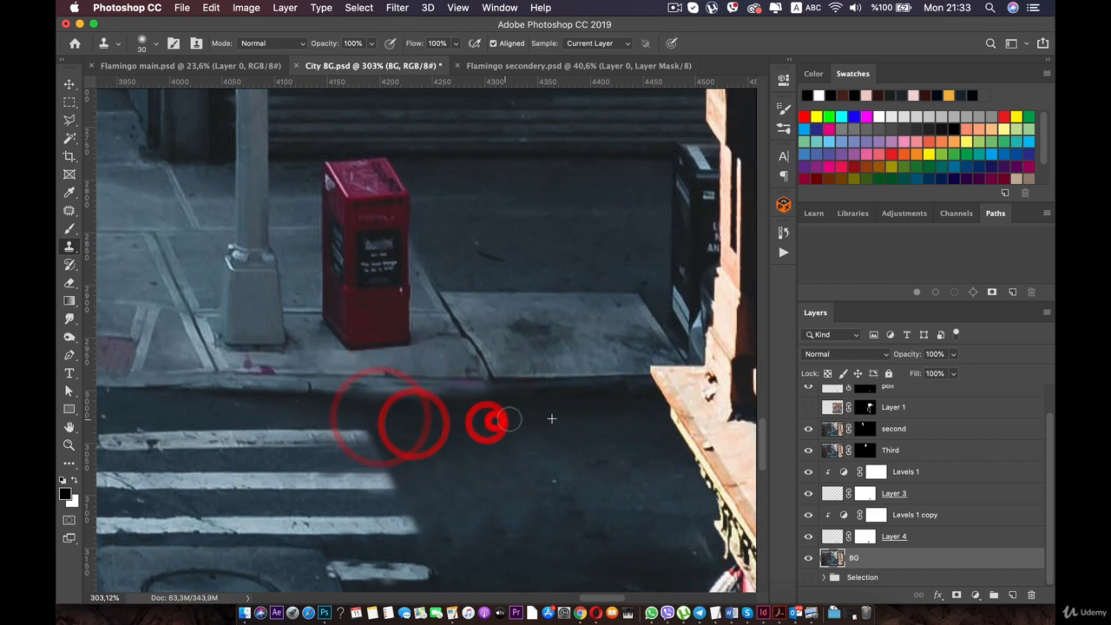
Step: Examine the repaired upper crosswalk within the whole street scene and compare it with the stripes of the opposite crosswalk
{"action": "scroll", "coordinate": [551, 419], "scroll_direction": "down", "scroll_amount": 6}
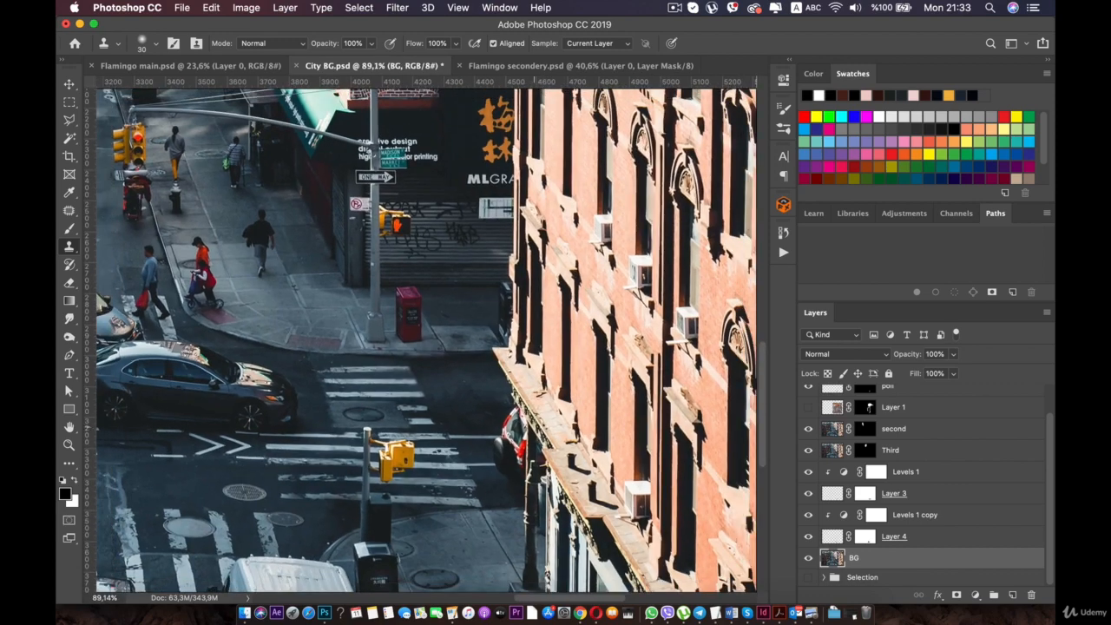
{"action": "scroll", "coordinate": [438, 412], "scroll_direction": "down", "scroll_amount": 5}
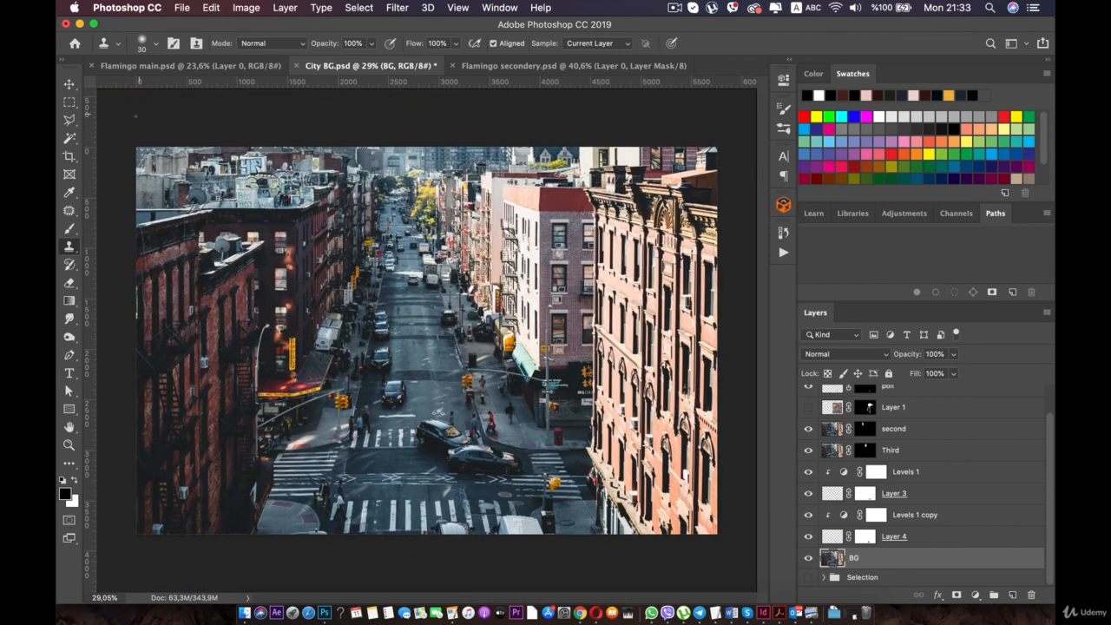
{"action": "left_click", "coordinate": [69, 83]}
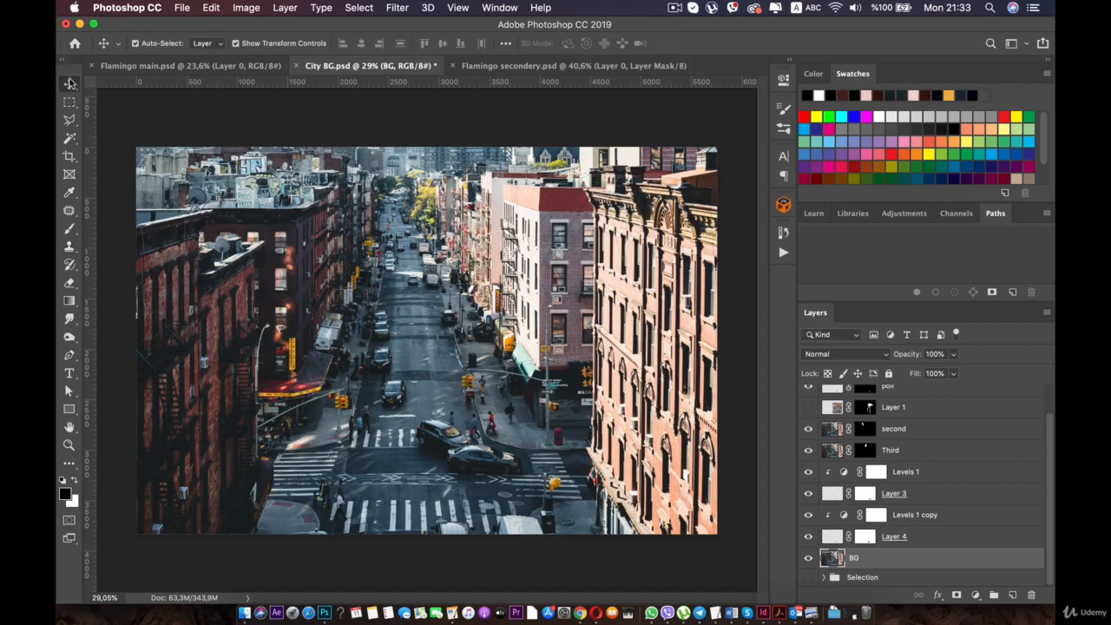
{"action": "scroll", "coordinate": [338, 252], "scroll_direction": "up", "scroll_amount": 3}
{"action": "left_click_drag", "start_coordinate": [338, 252], "coordinate": [552, 459]}
{"action": "scroll", "coordinate": [574, 412], "scroll_direction": "up", "scroll_amount": 2}
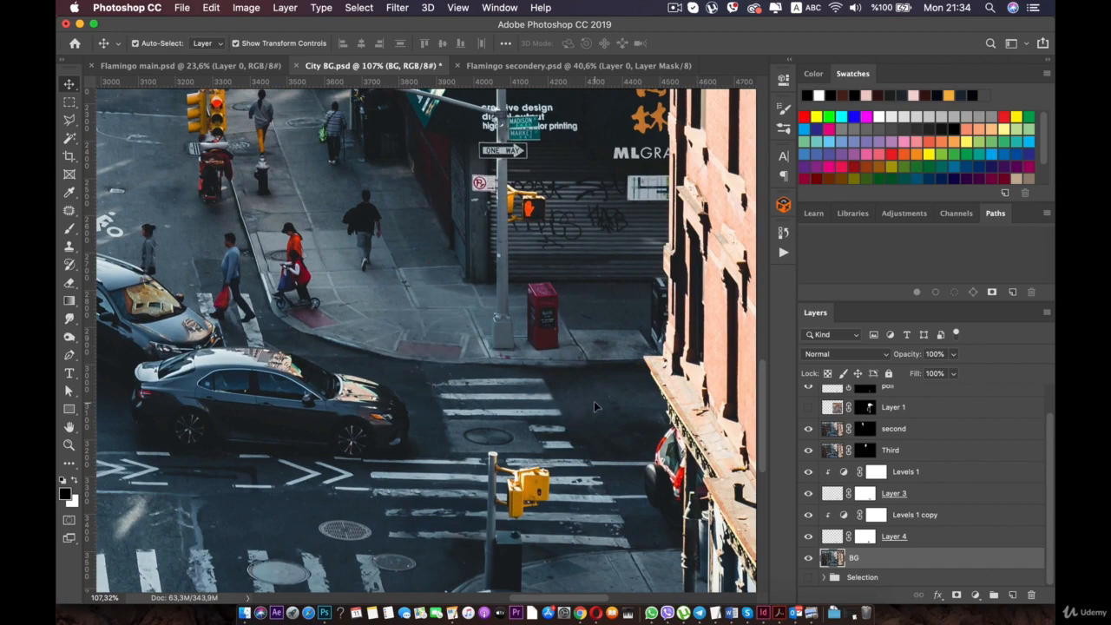
{"action": "scroll", "coordinate": [594, 405], "scroll_direction": "down", "scroll_amount": 5}
{"action": "scroll", "coordinate": [400, 334], "scroll_direction": "up", "scroll_amount": 2}
{"action": "left_click_drag", "start_coordinate": [224, 320], "coordinate": [384, 323]}
{"action": "scroll", "coordinate": [311, 422], "scroll_direction": "up", "scroll_amount": 3}
{"action": "left_click_drag", "start_coordinate": [329, 405], "coordinate": [379, 357]}
{"action": "scroll", "coordinate": [351, 335], "scroll_direction": "up", "scroll_amount": 2}
{"action": "scroll", "coordinate": [379, 357], "scroll_direction": "up", "scroll_amount": 2}
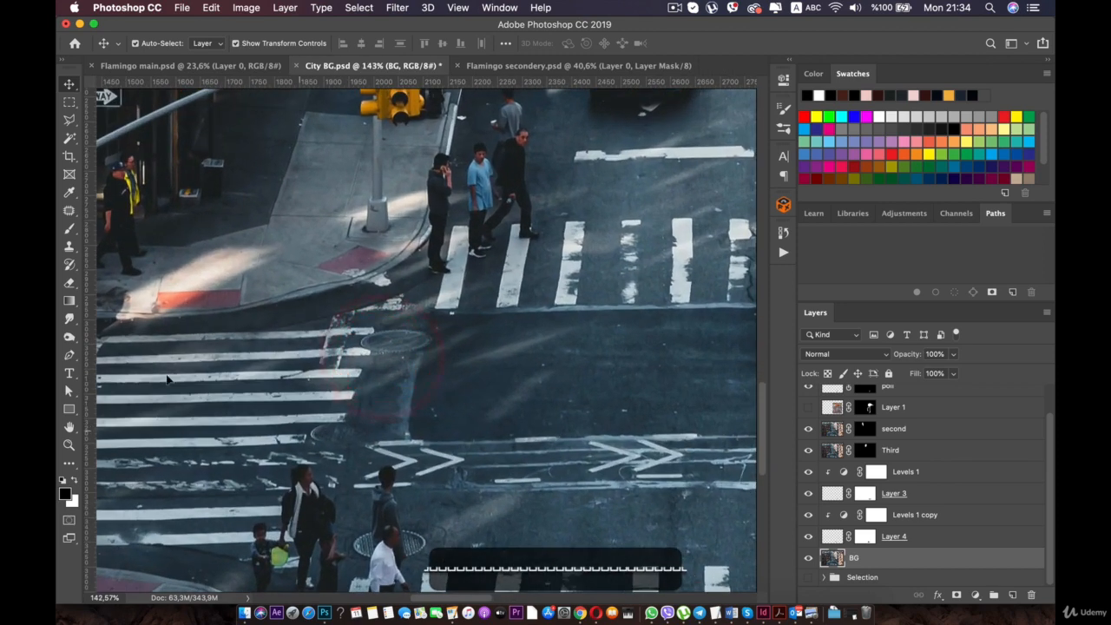
Step: Select the right ends of three clean stripes on the left crosswalk with the Polygonal Lasso and copy them onto a new layer
{"action": "left_click", "coordinate": [64, 121]}
{"action": "left_click", "coordinate": [265, 368]}
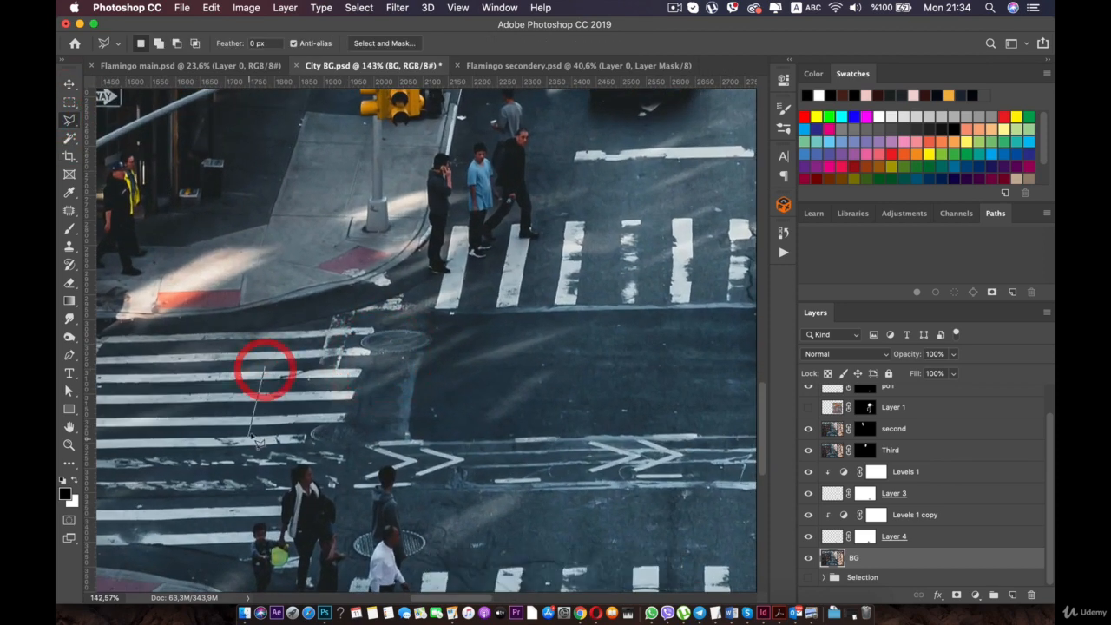
{"action": "left_click", "coordinate": [252, 428]}
{"action": "left_click", "coordinate": [349, 431]}
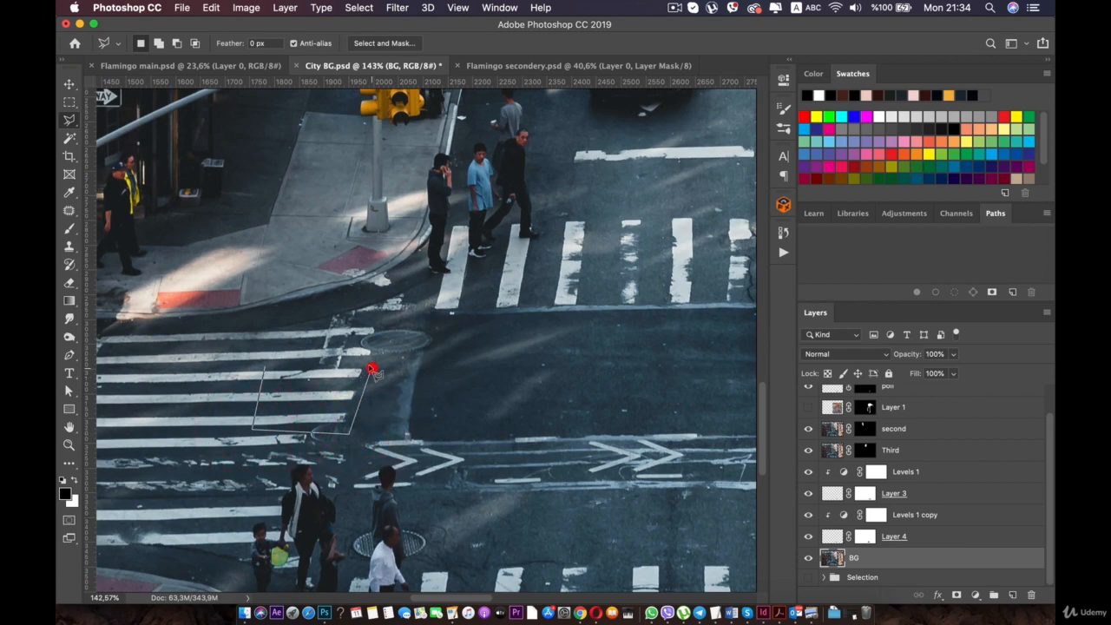
{"action": "left_click", "coordinate": [370, 367]}
{"action": "left_click", "coordinate": [270, 364]}
{"action": "left_click", "coordinate": [269, 369]}
{"action": "key", "text": "super+c"}
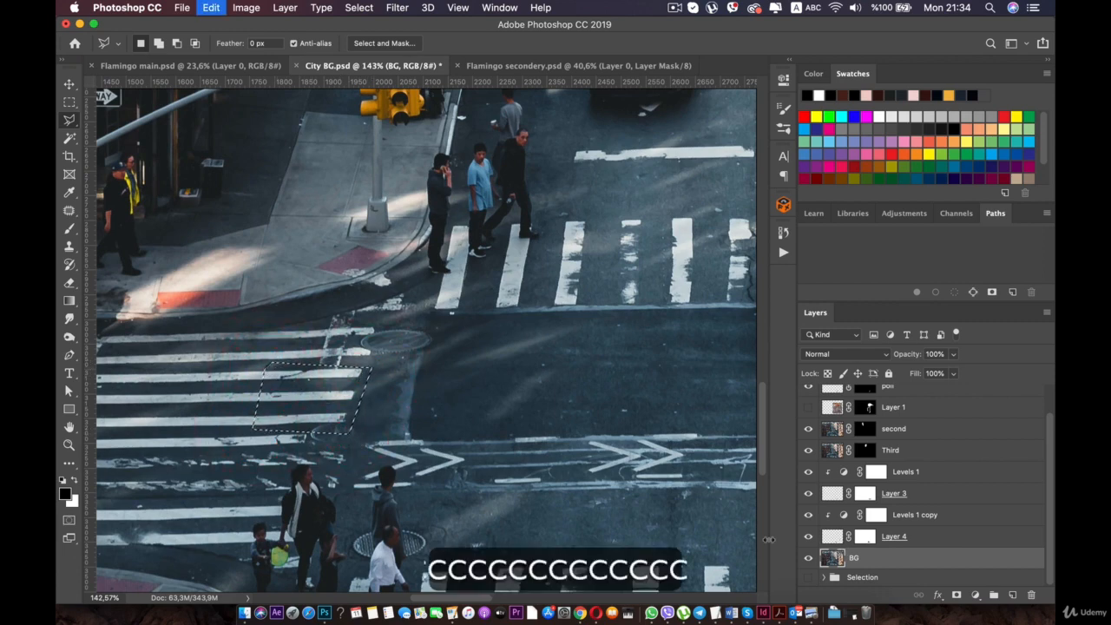
{"action": "key", "text": "super+v"}
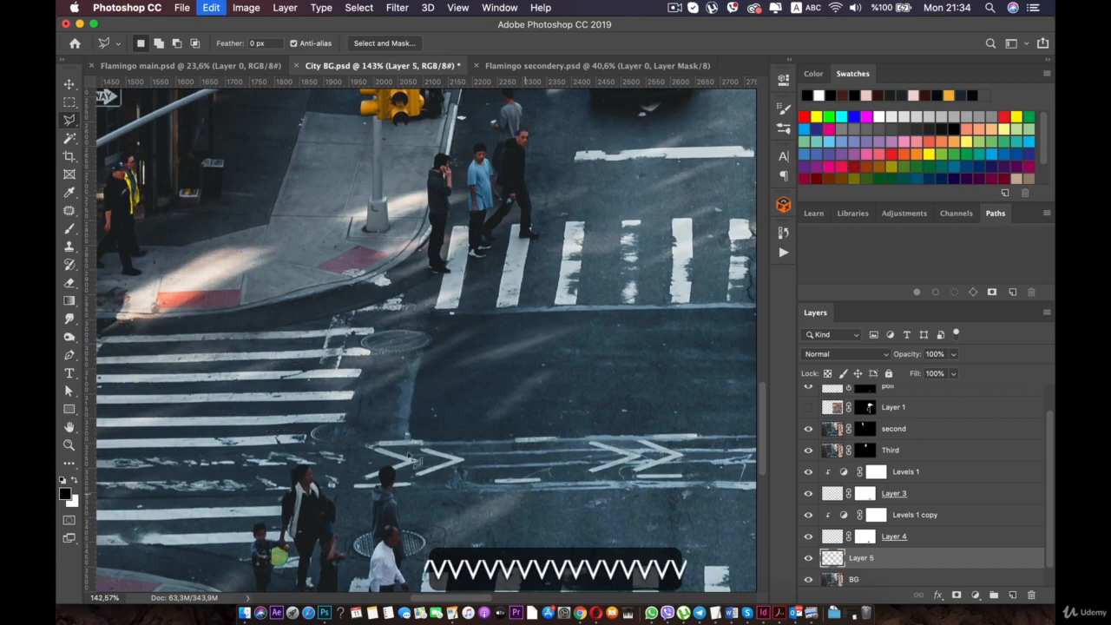
Step: Move the copied stripes across the street onto the blurred stripe ends of the upper crosswalk below the red newspaper box
{"action": "left_click", "coordinate": [69, 83]}
{"action": "scroll", "coordinate": [356, 368], "scroll_direction": "down", "scroll_amount": 5}
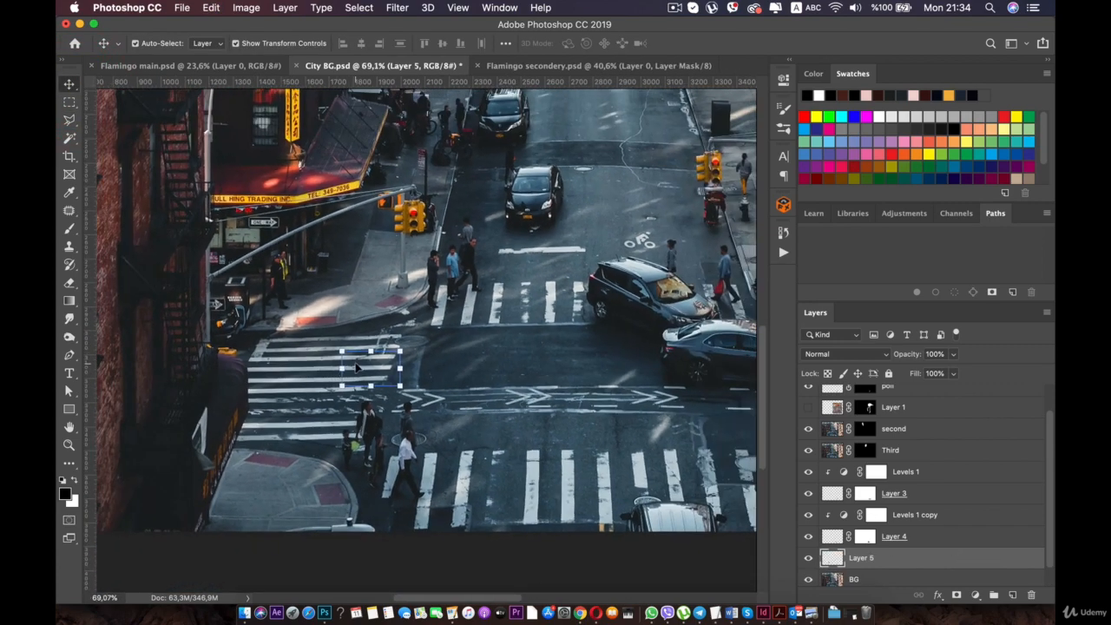
{"action": "left_click_drag", "start_coordinate": [356, 368], "coordinate": [190, 323]}
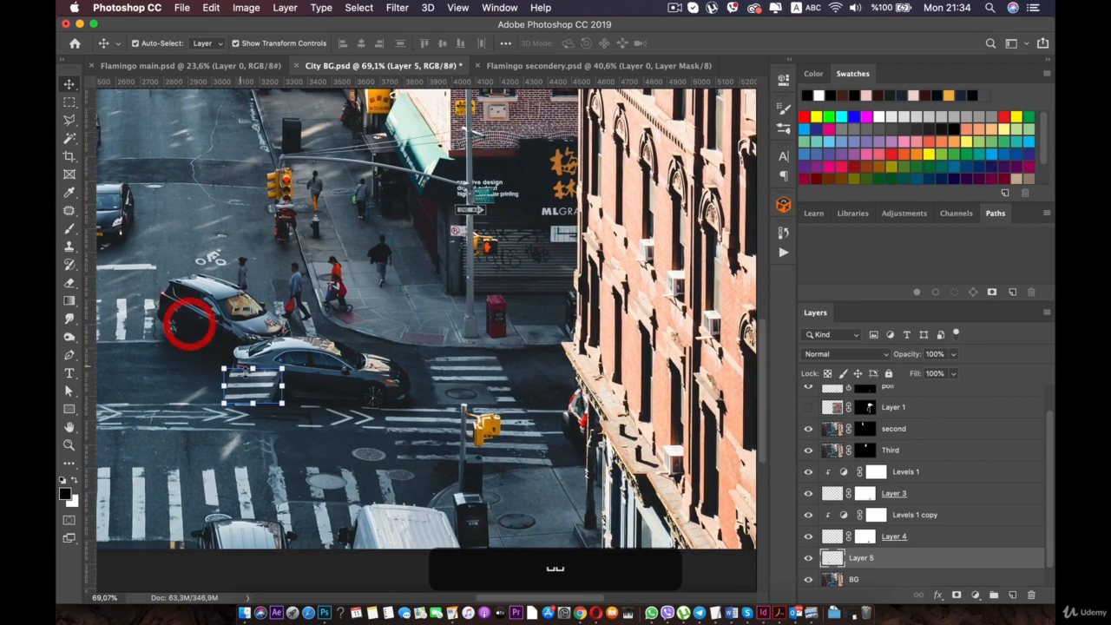
{"action": "left_click_drag", "start_coordinate": [252, 385], "coordinate": [486, 373]}
{"action": "scroll", "coordinate": [485, 374], "scroll_direction": "up", "scroll_amount": 6}
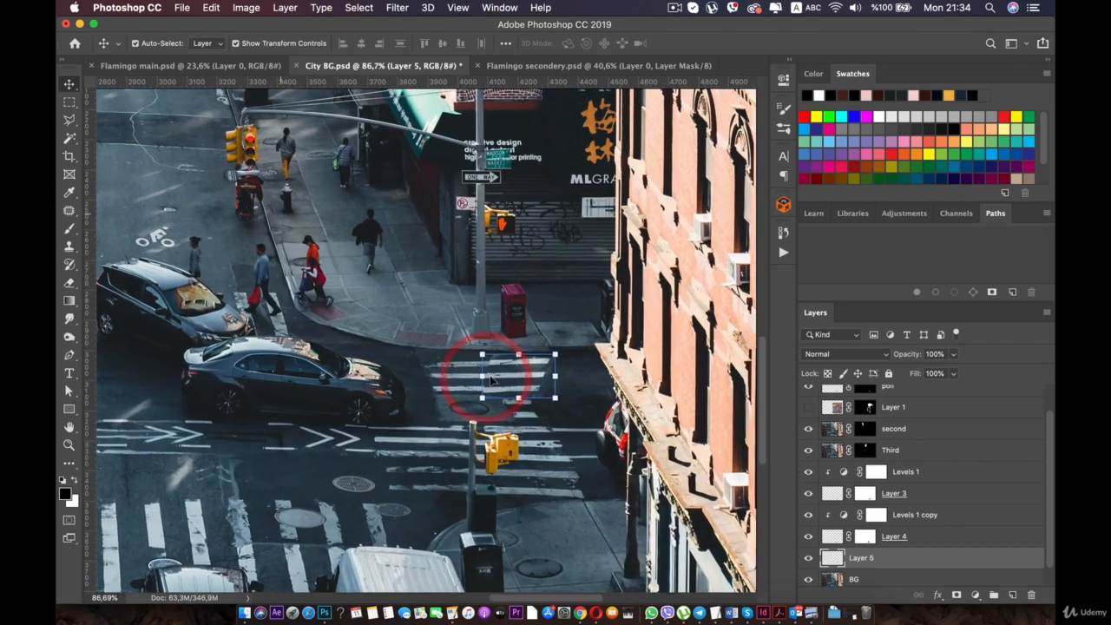
{"action": "scroll", "coordinate": [439, 396], "scroll_direction": "up", "scroll_amount": 5}
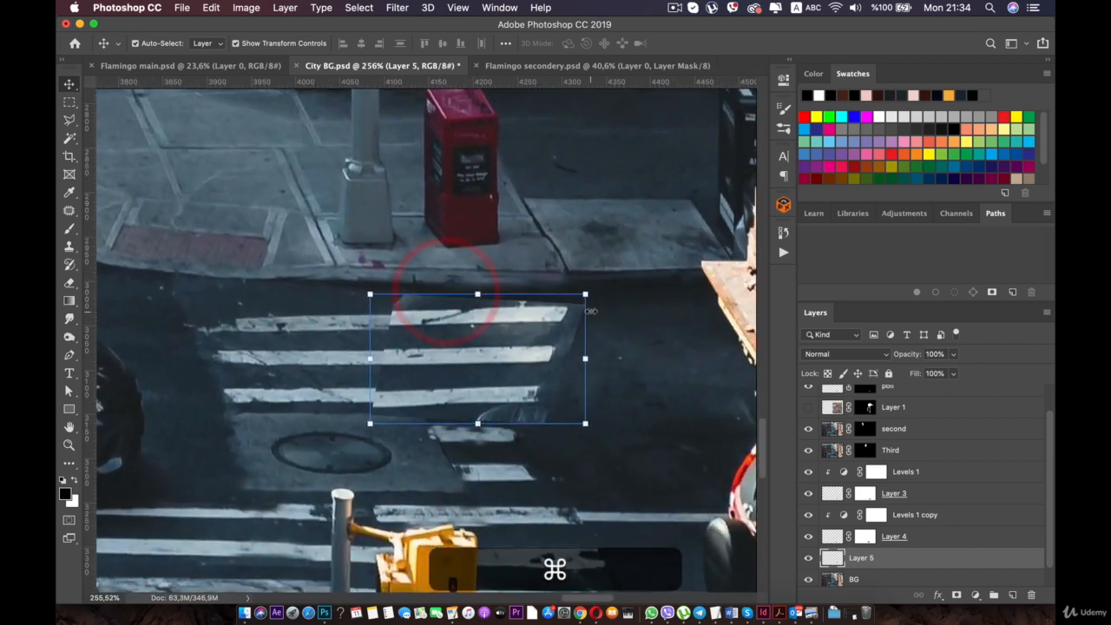
Step: Distort the stripe patch corner by corner to match the upper crosswalk's slanted right edge and stripe direction, and apply the transform
{"action": "left_click_drag", "start_coordinate": [585, 295], "coordinate": [466, 307]}
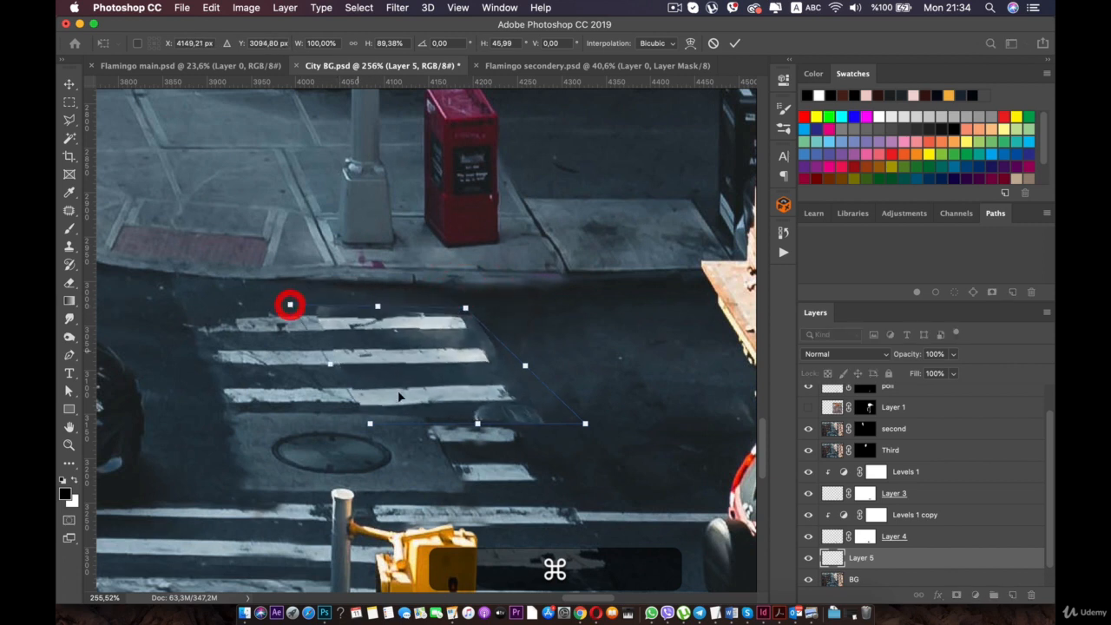
{"action": "mouse_move", "coordinate": [370, 423]}
{"action": "left_mouse_down"}
{"action": "mouse_move", "coordinate": [339, 415]}
{"action": "mouse_move", "coordinate": [356, 434]}
{"action": "left_mouse_up"}
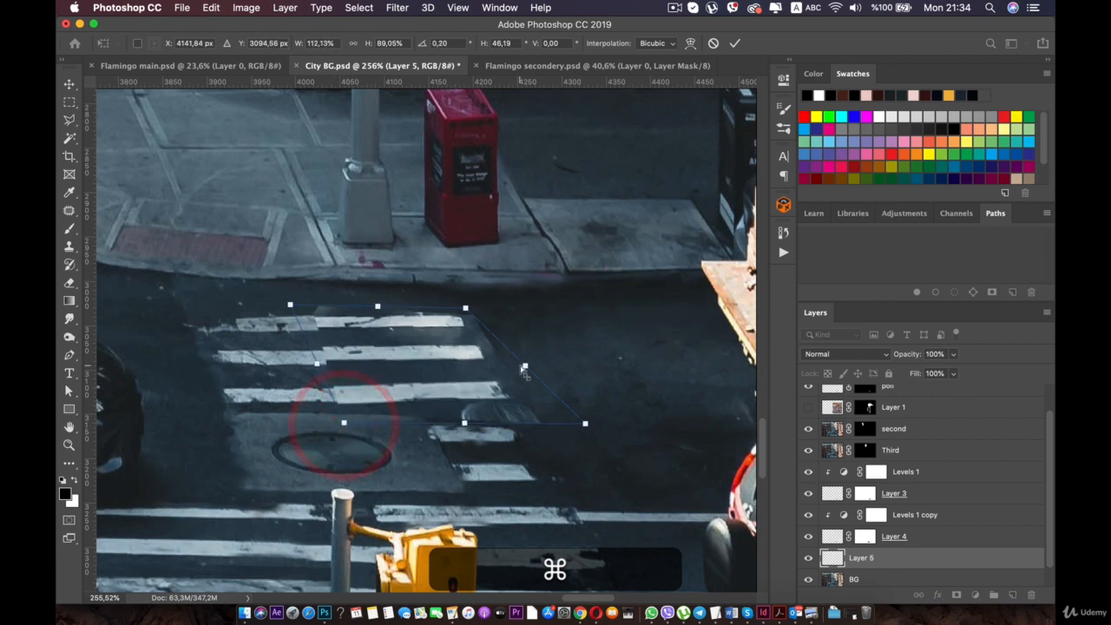
{"action": "left_click_drag", "start_coordinate": [527, 370], "coordinate": [522, 363]}
{"action": "mouse_move", "coordinate": [583, 425]}
{"action": "left_mouse_down"}
{"action": "mouse_move", "coordinate": [530, 414]}
{"action": "mouse_move", "coordinate": [567, 419]}
{"action": "left_mouse_up"}
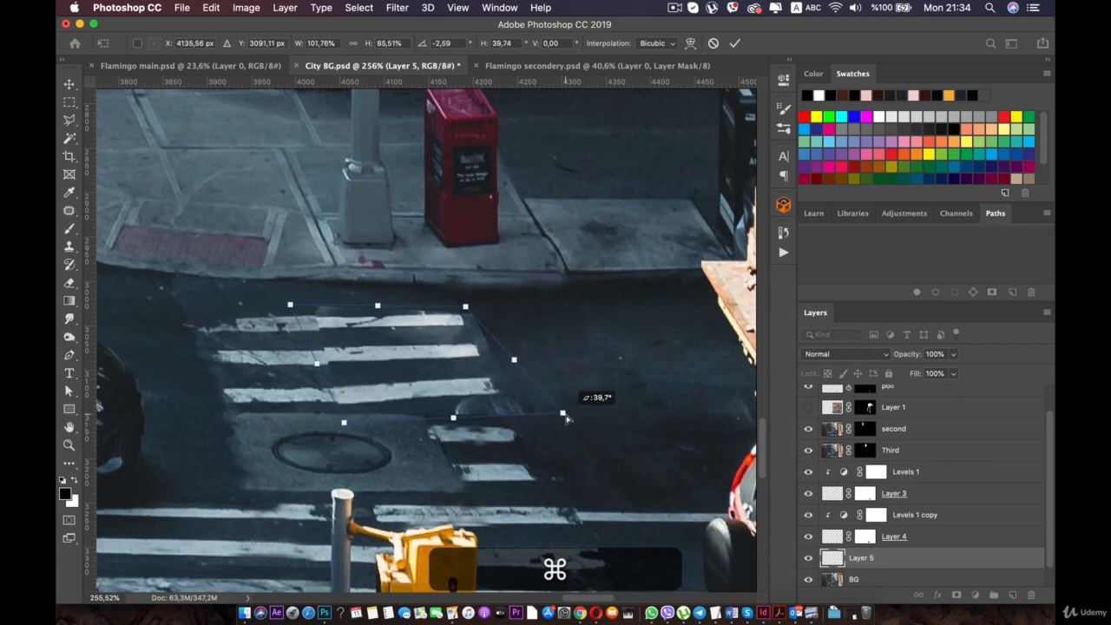
{"action": "left_click_drag", "start_coordinate": [345, 428], "coordinate": [332, 424]}
{"action": "double_click", "coordinate": [405, 363]}
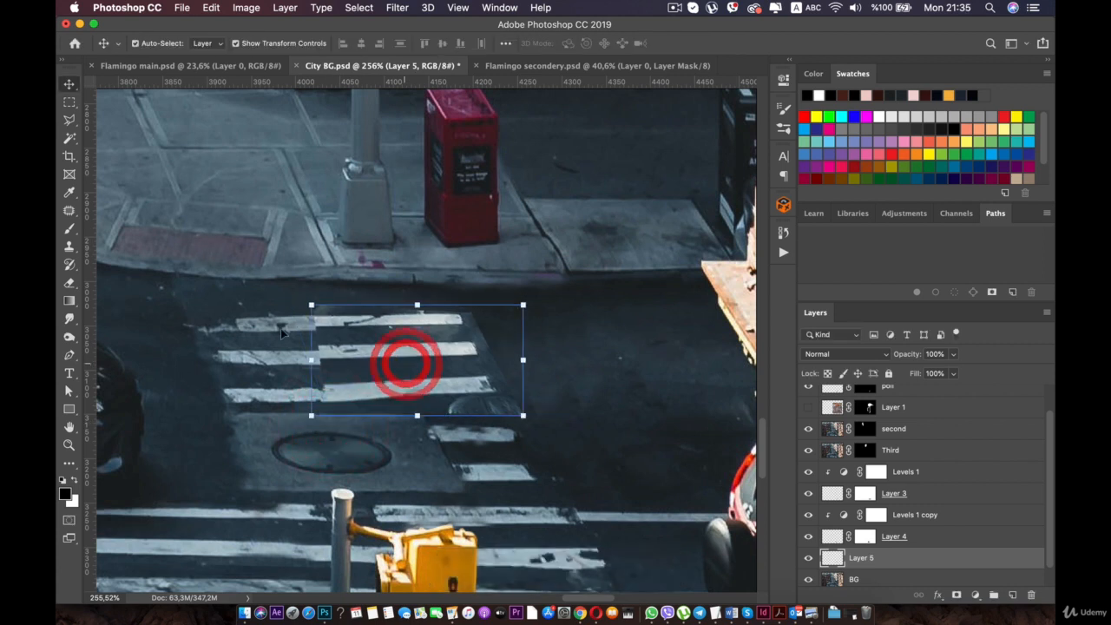
Step: Add a layer mask to Layer 5, paint out its curved leftover mark, and distort its lower-right corner downward to align the stripes
{"action": "left_click", "coordinate": [70, 230]}
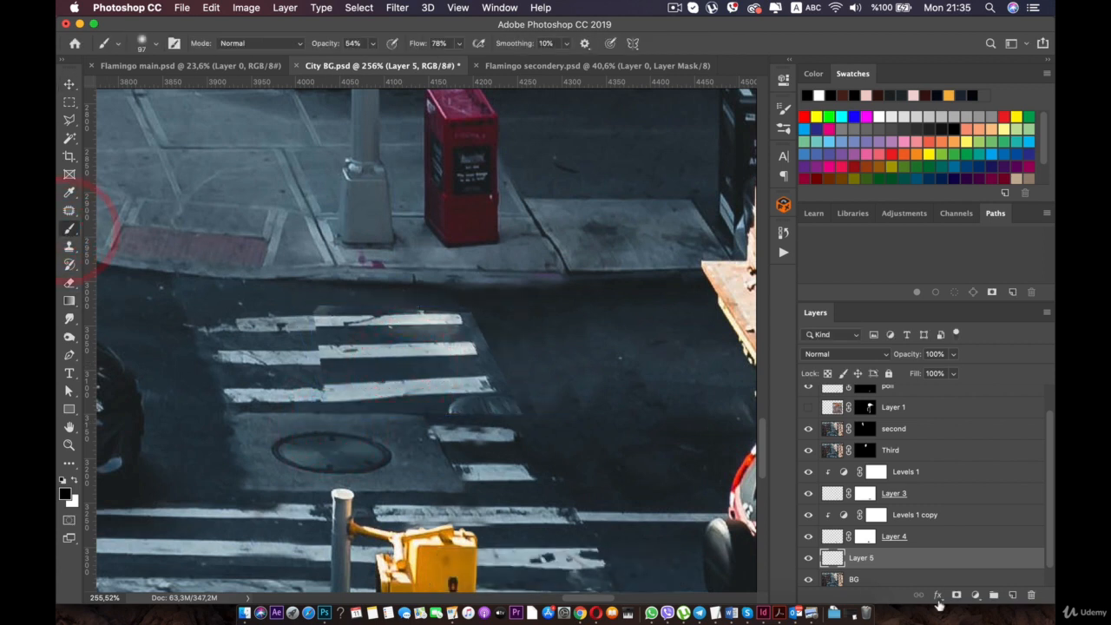
{"action": "left_click", "coordinate": [956, 595]}
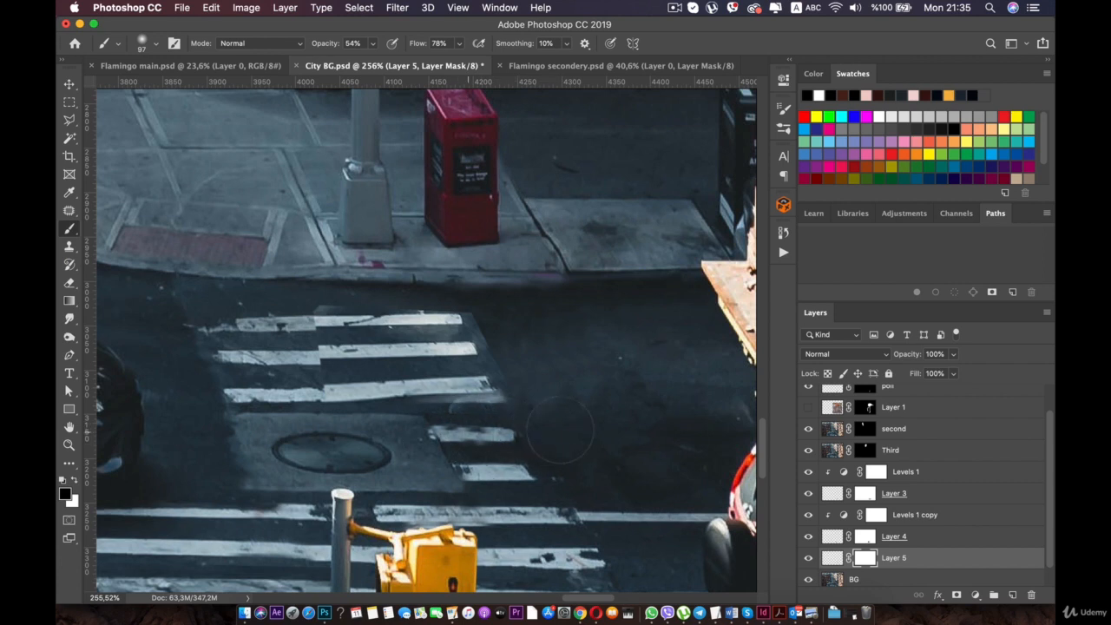
{"action": "left_click", "coordinate": [73, 100]}
{"action": "key", "text": "v"}
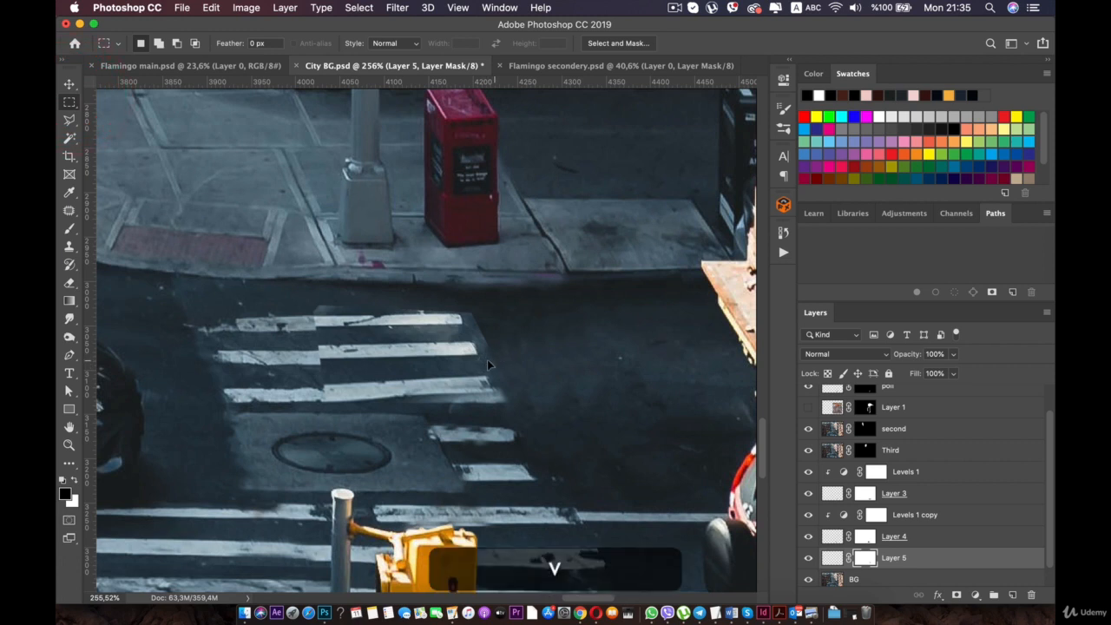
{"action": "left_click", "coordinate": [466, 359]}
{"action": "key", "text": "super+v"}
{"action": "left_click_drag", "start_coordinate": [522, 419], "coordinate": [531, 436]}
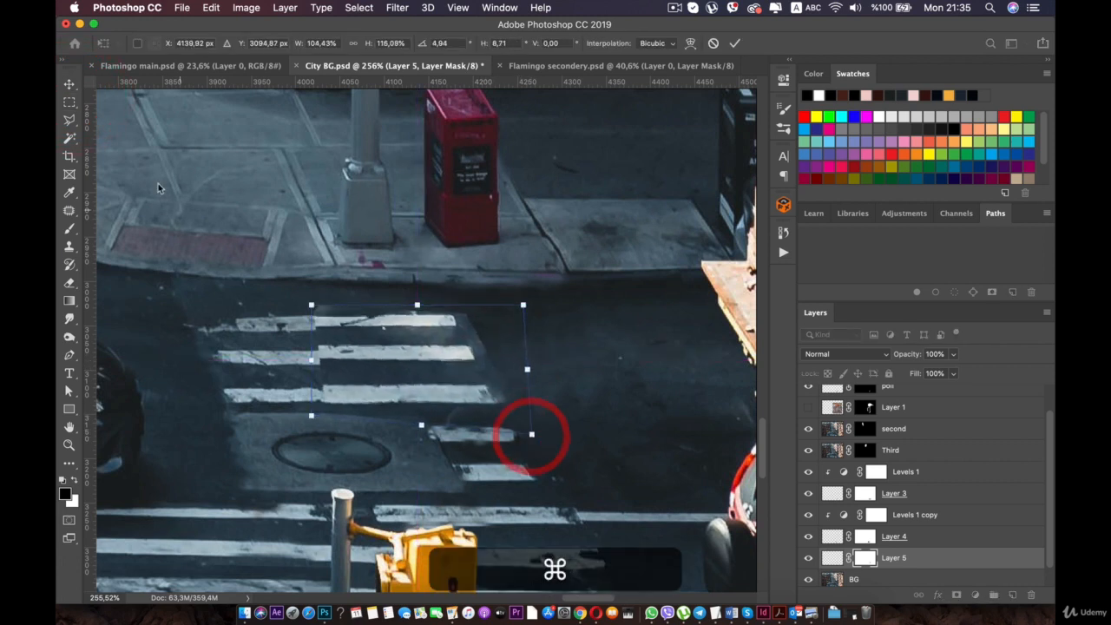
Step: Blend the Layer 5 patch's edges with black on its mask, and nudge the patch about 40 px right and slightly down
{"action": "left_click", "coordinate": [69, 229]}
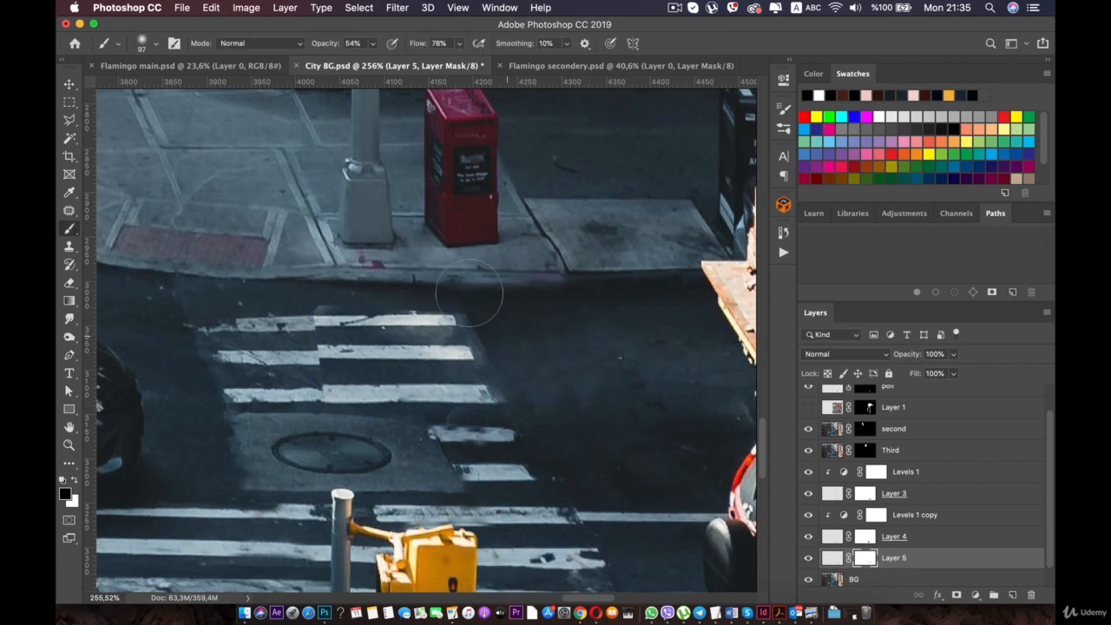
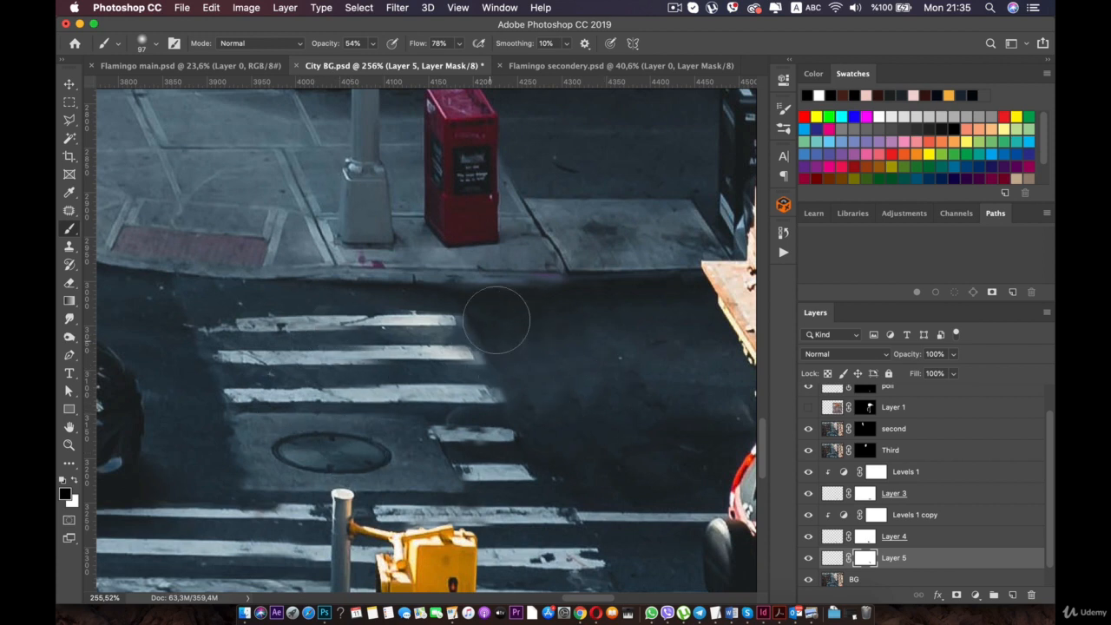
{"action": "left_click_drag", "start_coordinate": [489, 381], "coordinate": [488, 330]}
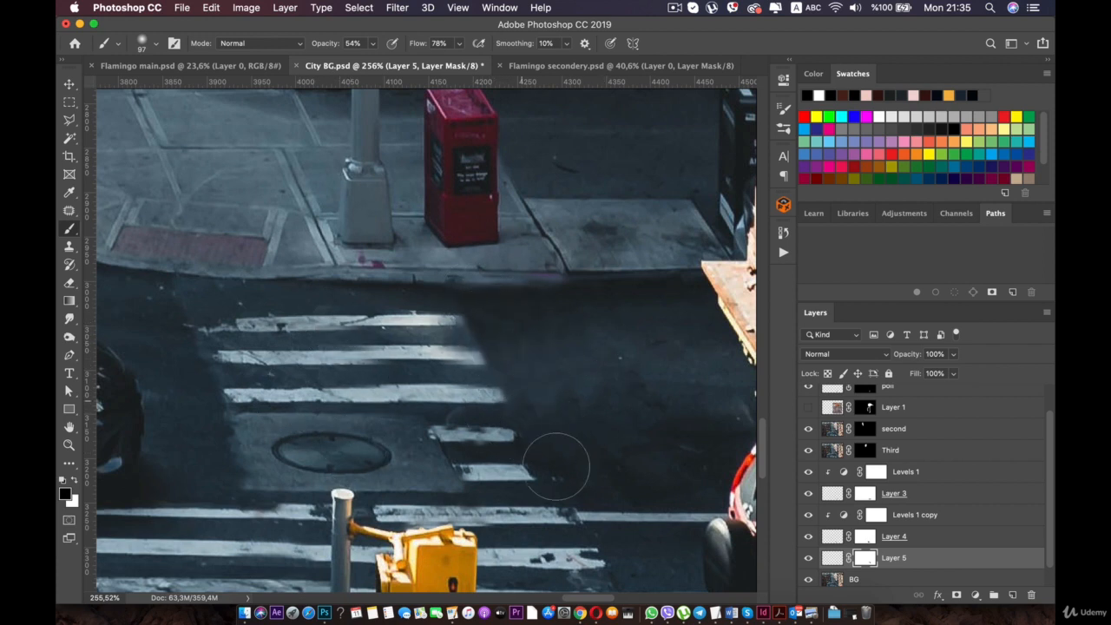
{"action": "key", "text": "shift+v"}
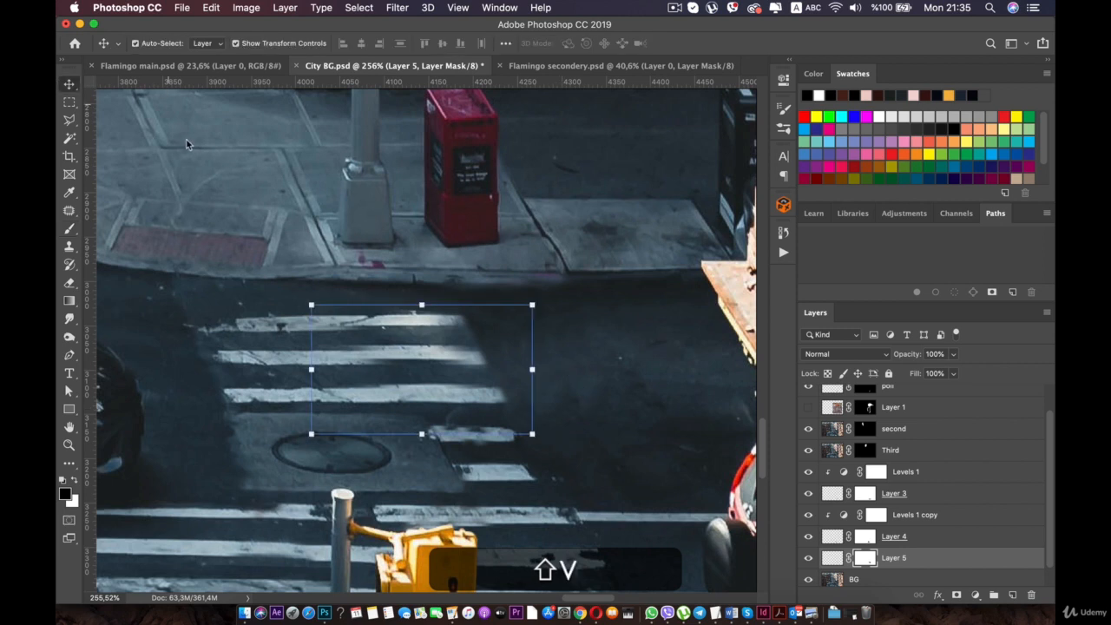
{"action": "left_click", "coordinate": [413, 316]}
{"action": "key", "text": "shift+Right"}
{"action": "key", "text": "shift+Right"}
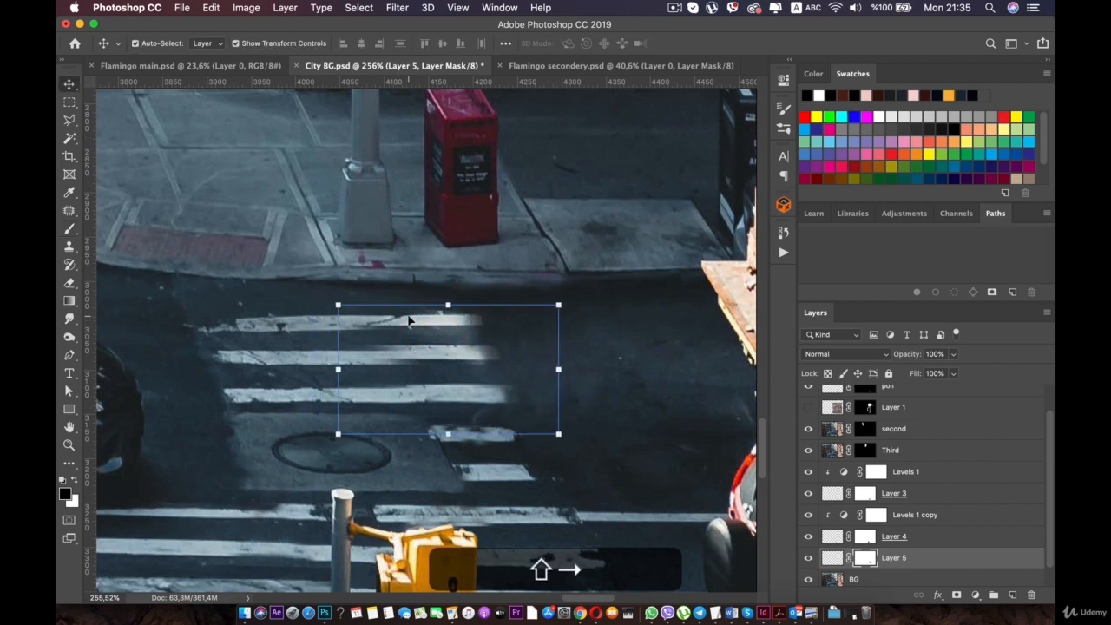
{"action": "key", "text": "Right"}
{"action": "key", "text": "Right"}
{"action": "key", "text": "Right"}
{"action": "key", "text": "Right"}
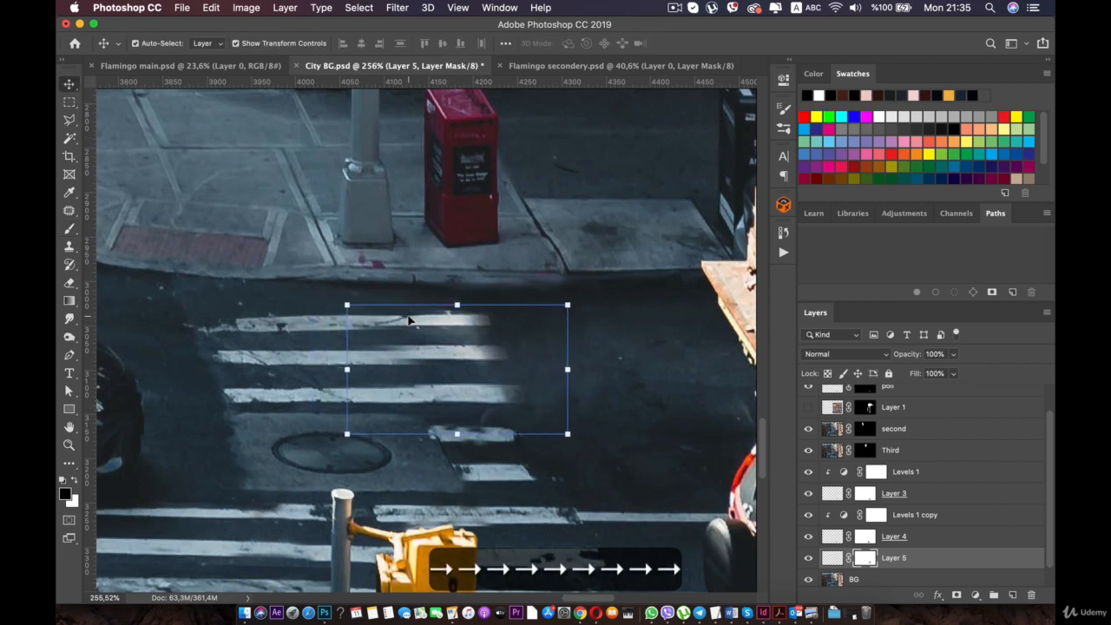
{"action": "key", "text": "Down"}
{"action": "key", "text": "Down"}
{"action": "key", "text": "Down"}
{"action": "key", "text": "Down"}
{"action": "key", "text": "Up"}
{"action": "key", "text": "Up"}
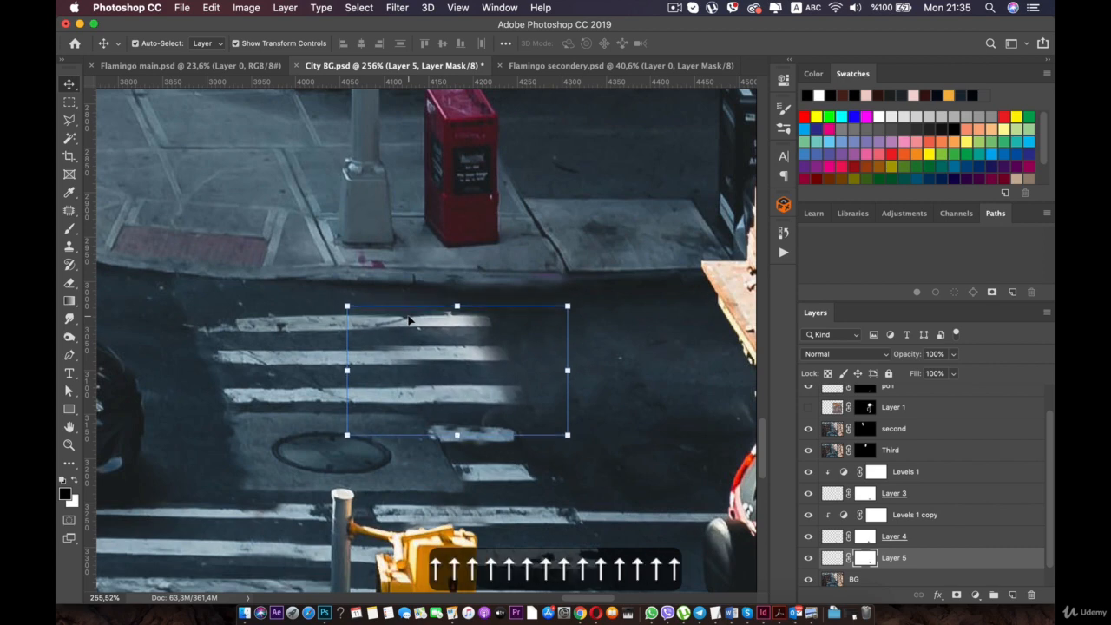
Step: Examine how the new stripe patch blends with the upper crosswalk at street level and in the whole image
{"action": "scroll", "coordinate": [403, 321], "scroll_direction": "down", "scroll_amount": 5}
{"action": "scroll", "coordinate": [403, 321], "scroll_direction": "down", "scroll_amount": 5}
{"action": "left_click", "coordinate": [395, 329]}
{"action": "left_click", "coordinate": [372, 331]}
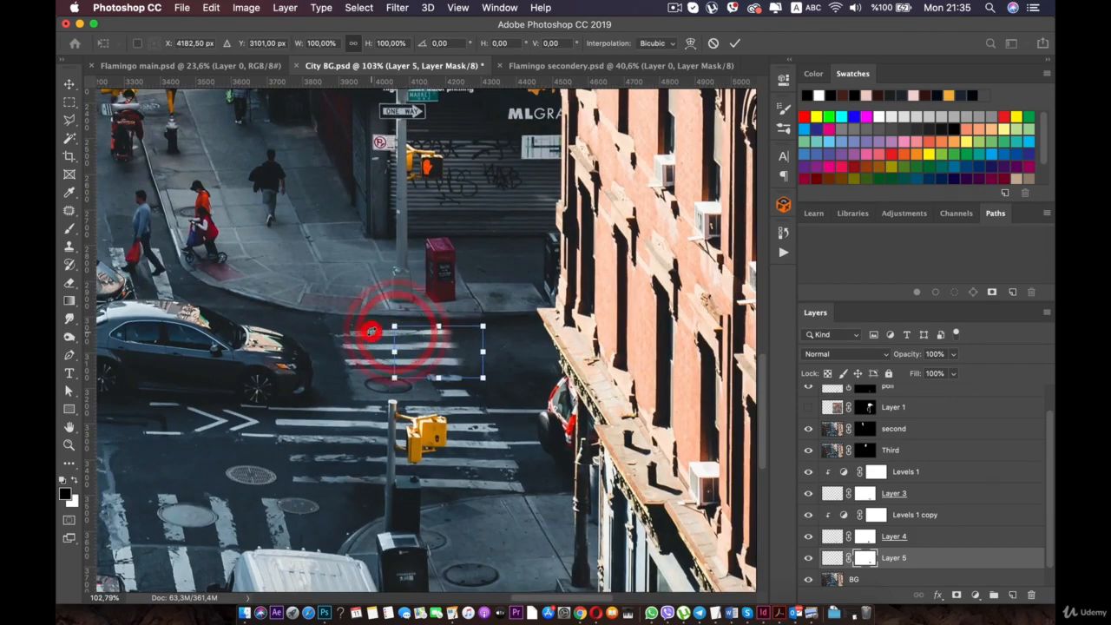
{"action": "double_click", "coordinate": [441, 346]}
{"action": "left_click", "coordinate": [374, 347]}
{"action": "scroll", "coordinate": [375, 349], "scroll_direction": "down", "scroll_amount": 3}
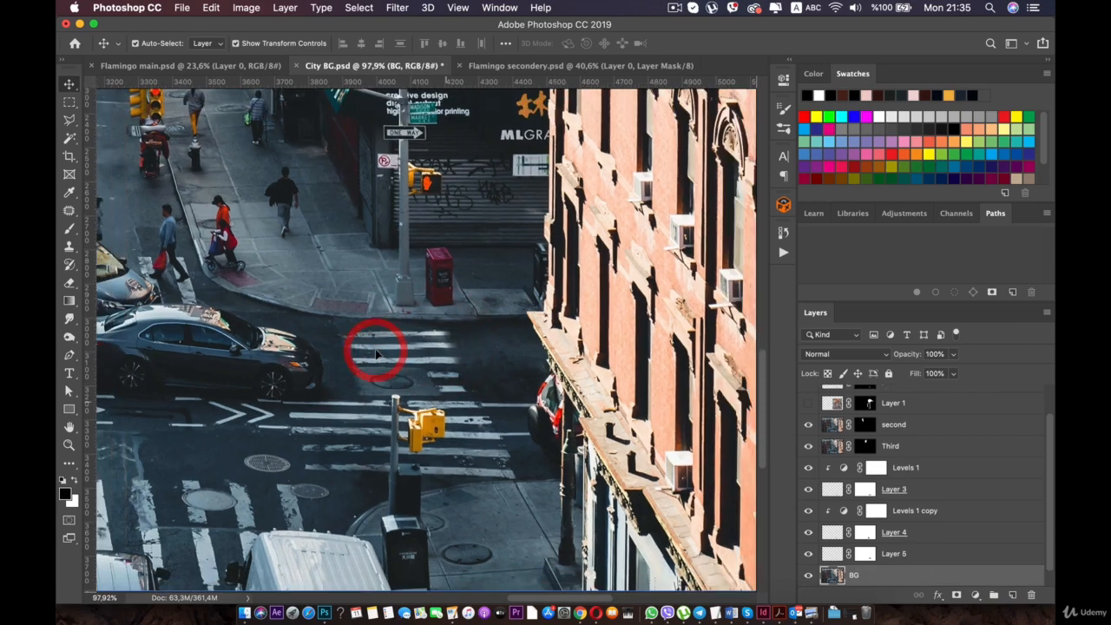
{"action": "scroll", "coordinate": [375, 349], "scroll_direction": "down", "scroll_amount": 3}
{"action": "key", "text": "space"}
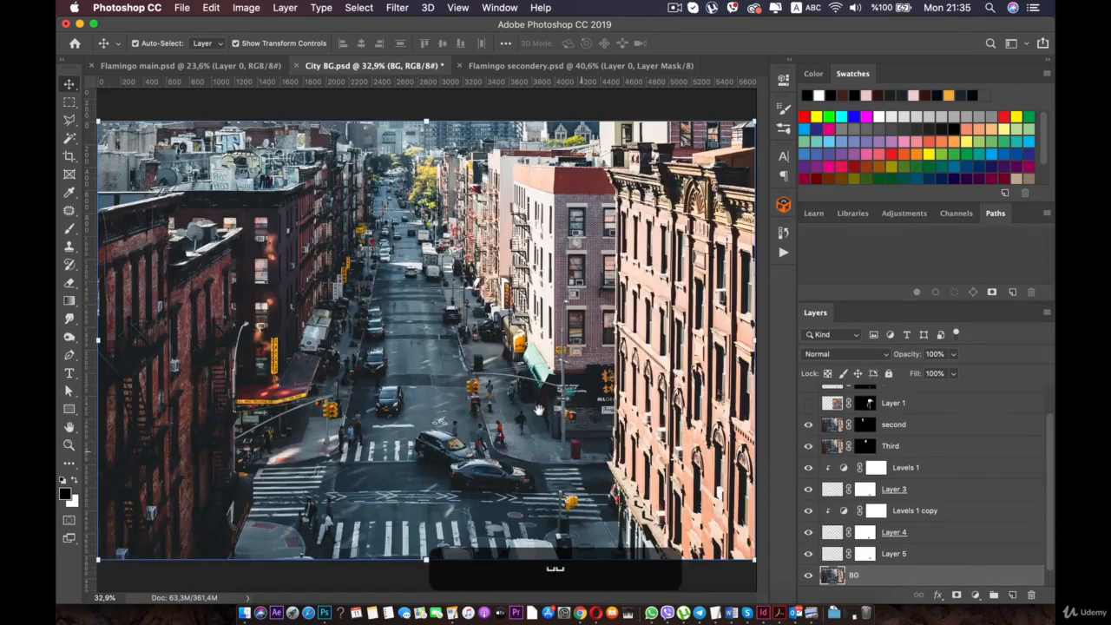
{"action": "left_click_drag", "start_coordinate": [446, 309], "coordinate": [508, 417]}
{"action": "scroll", "coordinate": [512, 421], "scroll_direction": "down", "scroll_amount": 1}
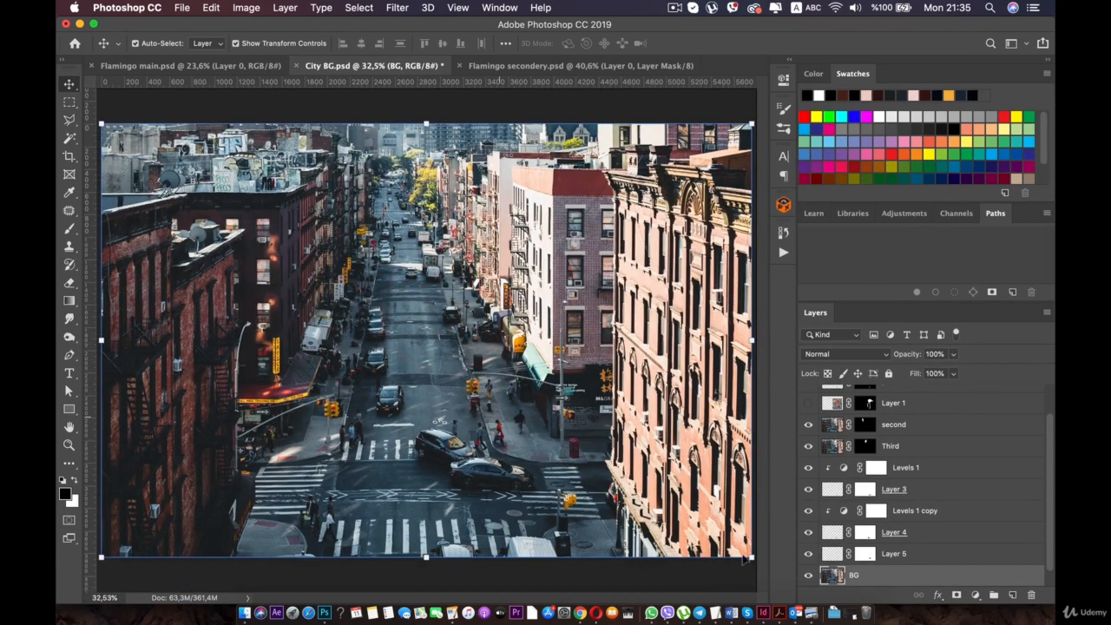
{"action": "scroll", "coordinate": [875, 476], "scroll_direction": "up", "scroll_amount": 2}
{"action": "scroll", "coordinate": [864, 486], "scroll_direction": "down", "scroll_amount": 3}
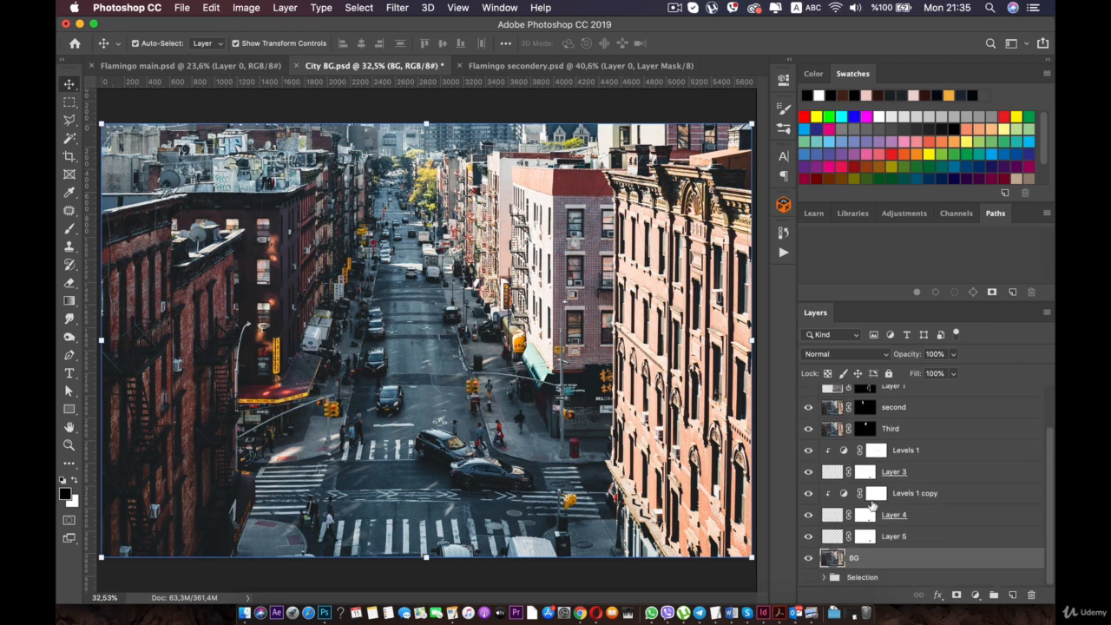
{"action": "left_click", "coordinate": [923, 451]}
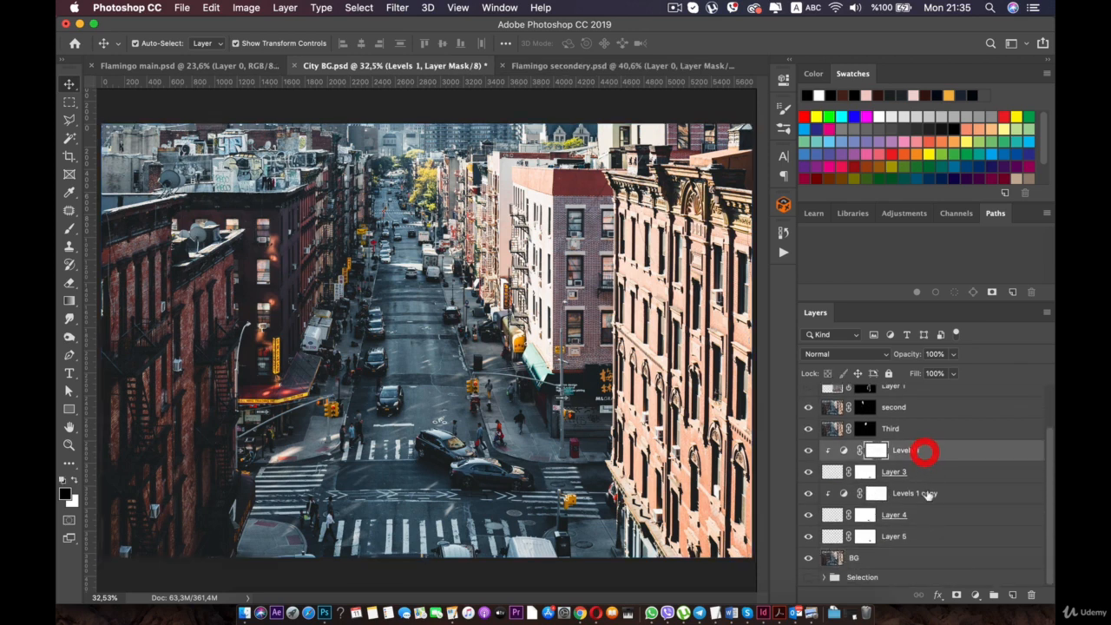
{"action": "left_click", "coordinate": [881, 553]}
{"action": "left_click", "coordinate": [914, 451], "text": "shift"}
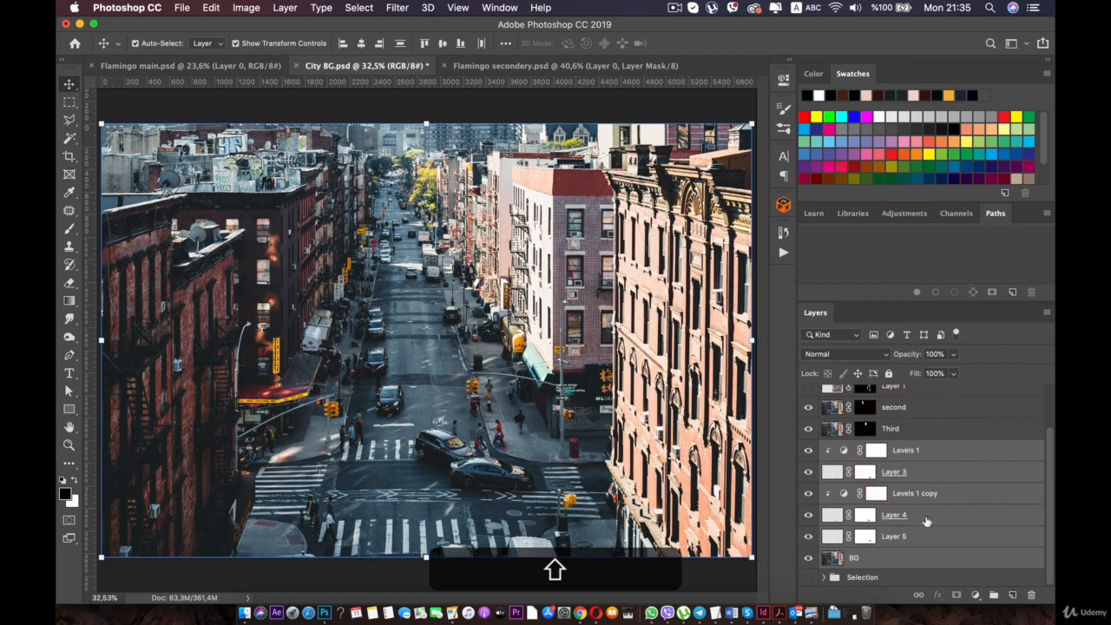
{"action": "left_click", "coordinate": [913, 558]}
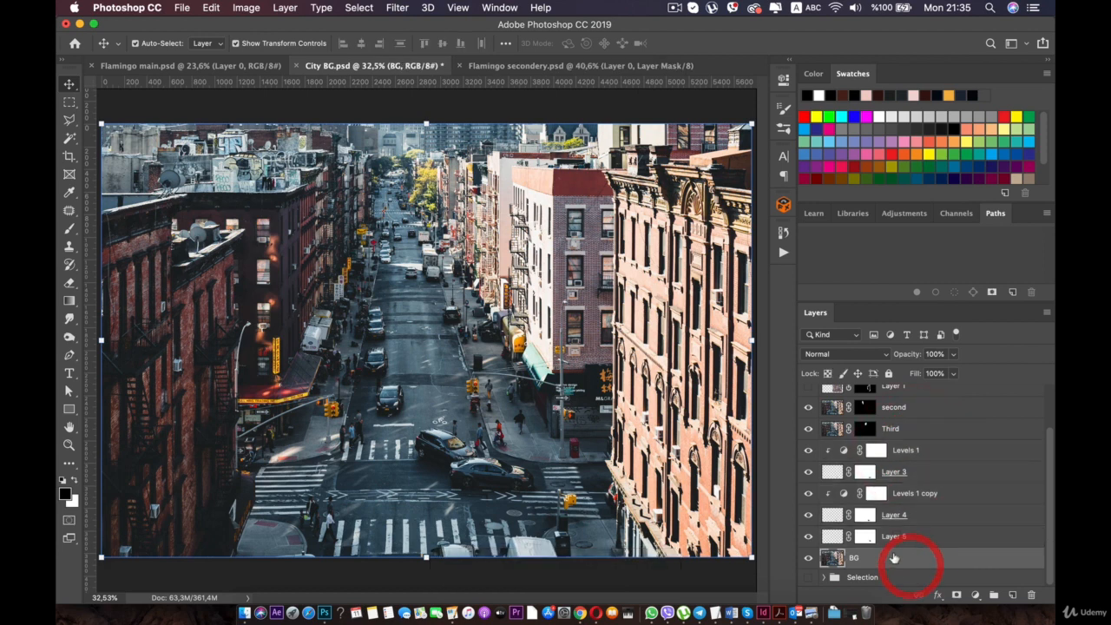
{"action": "left_click", "coordinate": [888, 531]}
{"action": "left_click", "coordinate": [903, 453], "text": "shift"}
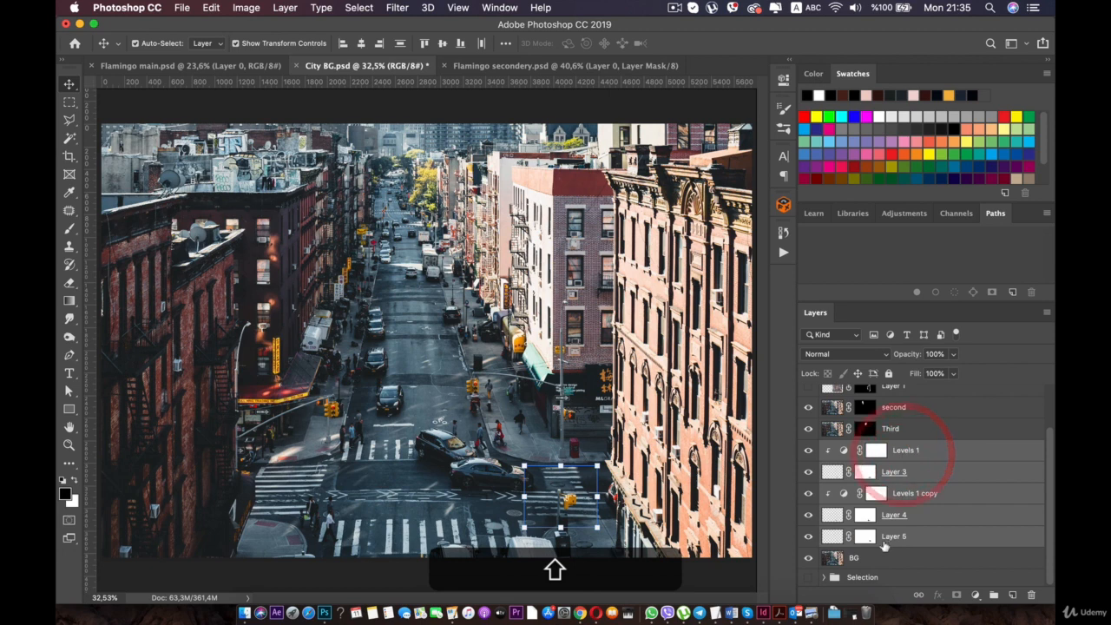
{"action": "left_click", "coordinate": [883, 559], "text": "shift"}
{"action": "left_click", "coordinate": [908, 452], "text": "shift"}
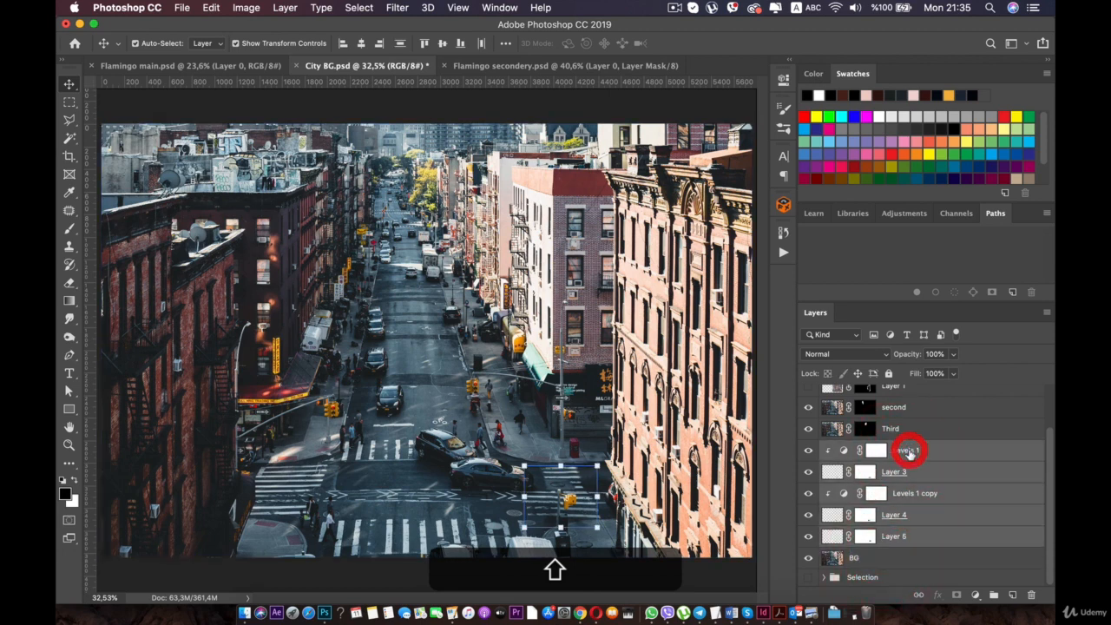
{"action": "left_click", "coordinate": [880, 560], "text": "shift"}
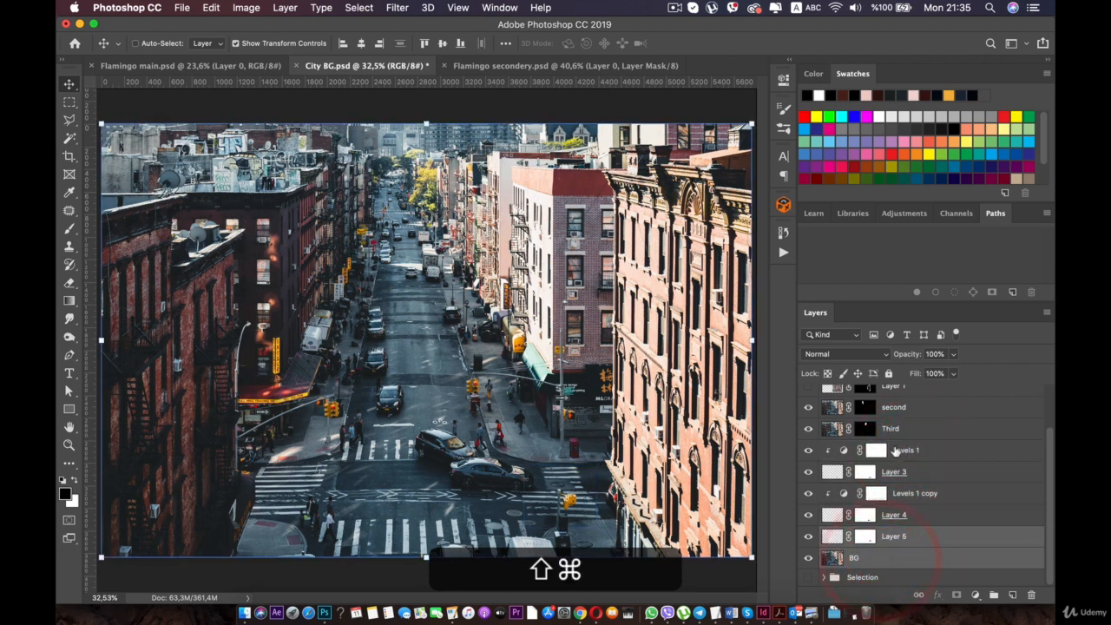
Step: Group the consecutive layers from Levels 1 down to BG, including Layers 3, 4 and 5 and Levels 1 copy
{"action": "left_click", "coordinate": [909, 453]}
{"action": "left_click", "coordinate": [879, 560], "text": "shift"}
{"action": "right_click", "coordinate": [879, 558]}
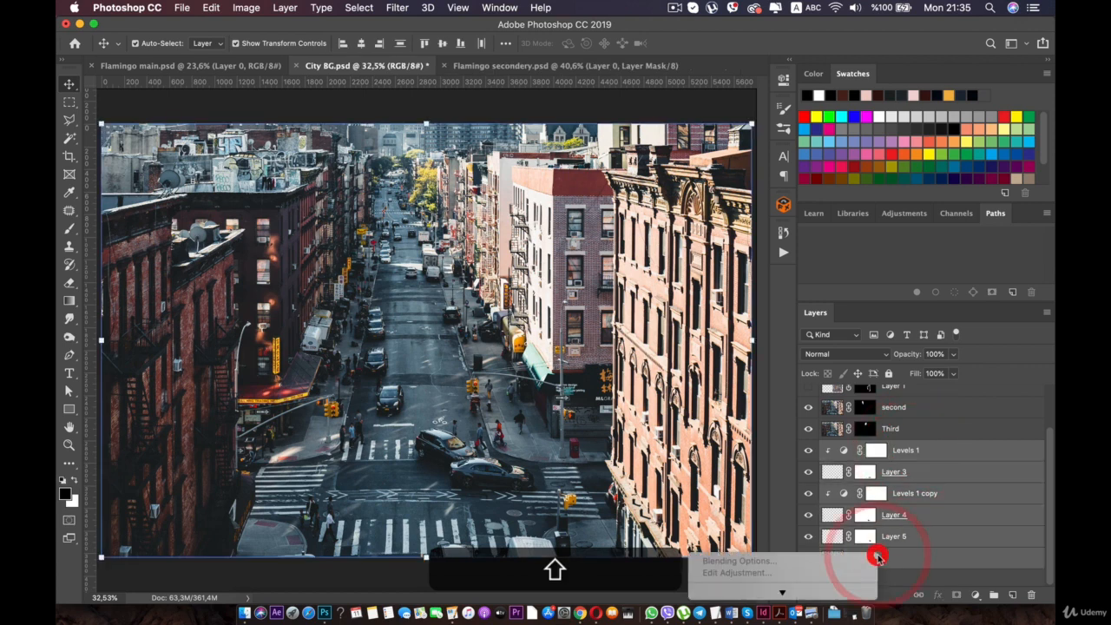
{"action": "left_click", "coordinate": [886, 554], "text": "shift"}
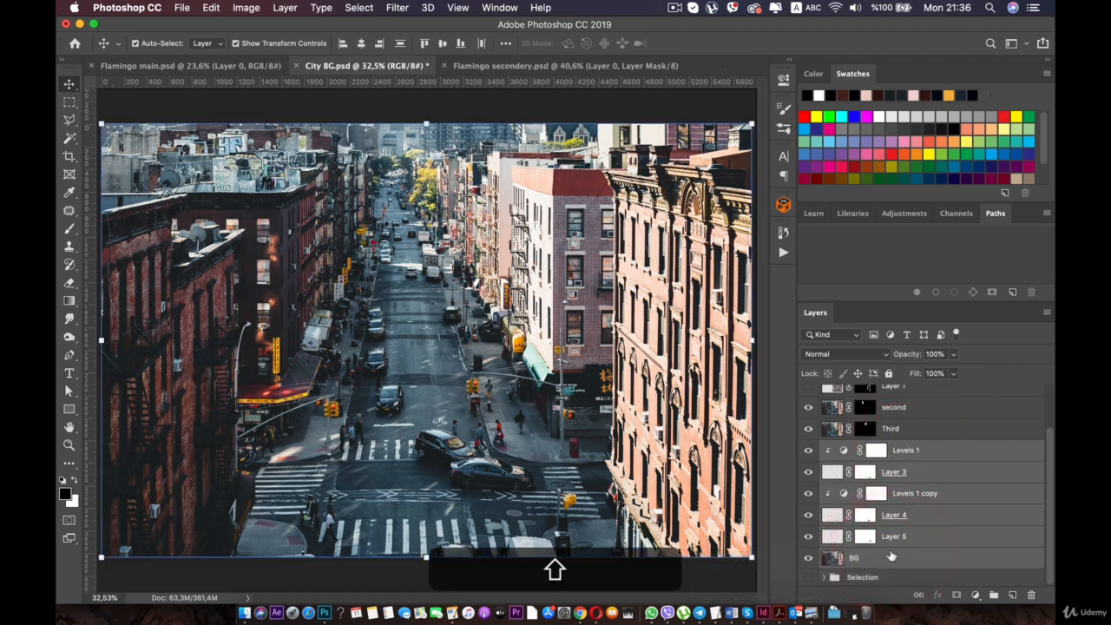
{"action": "key", "text": "super+g"}
{"action": "key", "text": "Return"}
{"action": "key", "text": "Return"}
{"action": "key", "text": "Return"}
{"action": "key", "text": "Return"}
{"action": "key", "text": "Return"}
{"action": "key", "text": "Return"}
{"action": "key", "text": "Return"}
{"action": "key", "text": "Return"}
{"action": "key", "text": "Return"}
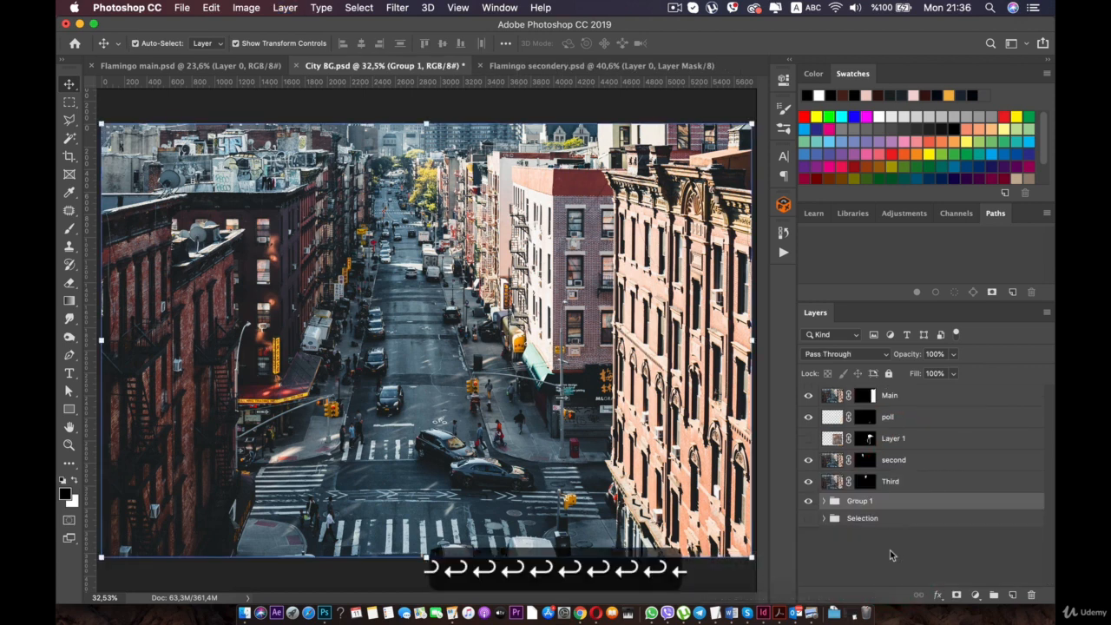
Step: Rename the new group of background and stripe patch layers as BG
{"action": "left_click", "coordinate": [865, 573]}
{"action": "double_click", "coordinate": [860, 501]}
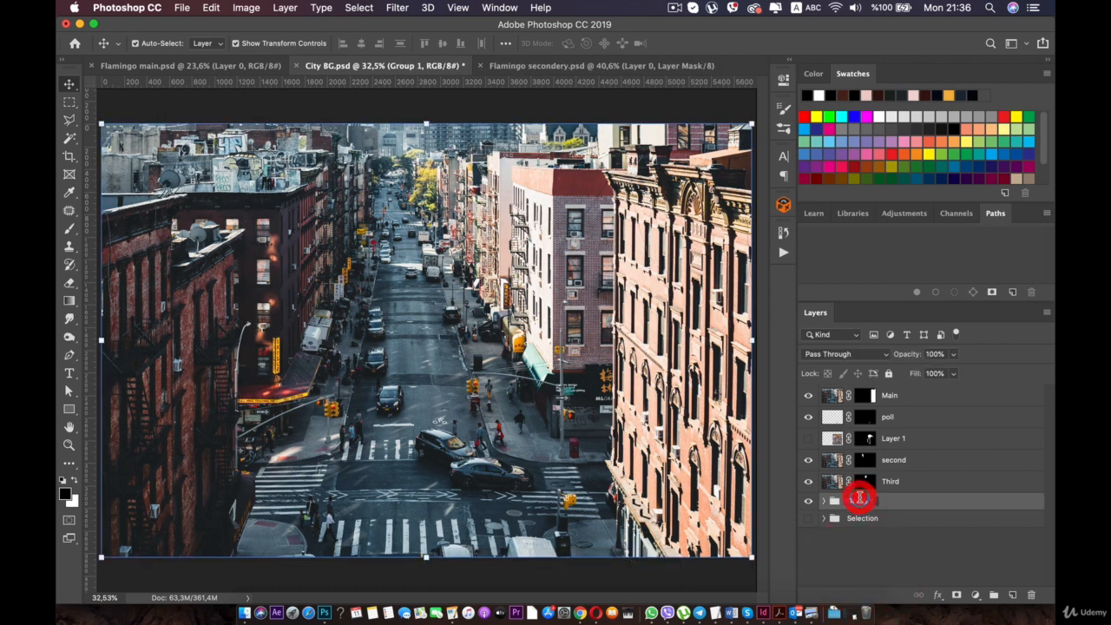
{"action": "type", "text": "BG"}
{"action": "key", "text": "Return"}
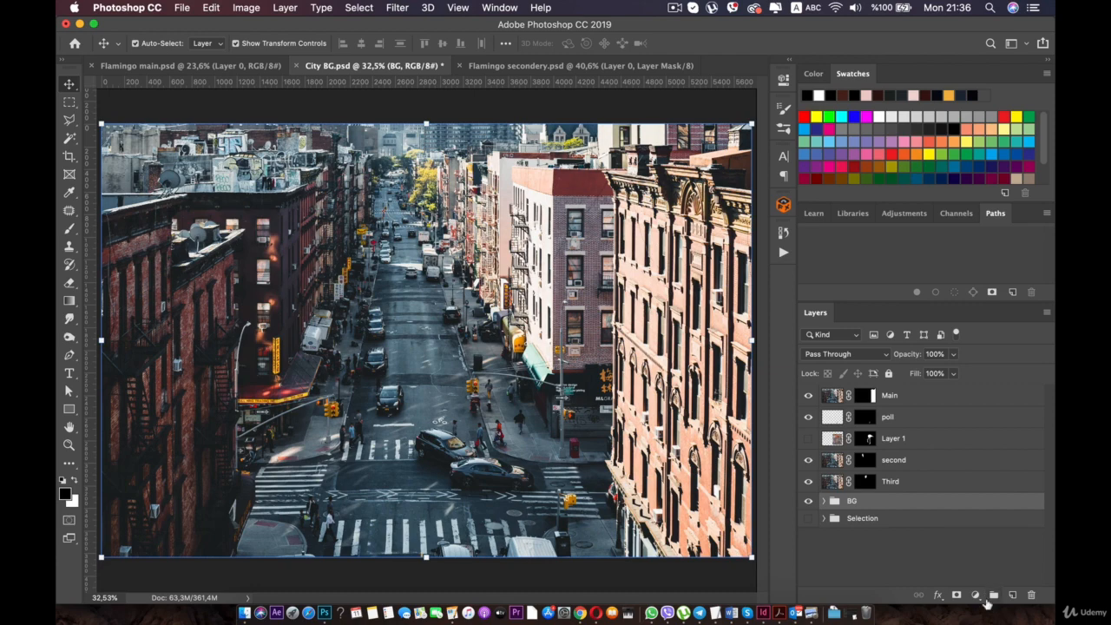
Step: Convert the BG group into a smart object
{"action": "right_click", "coordinate": [877, 502]}
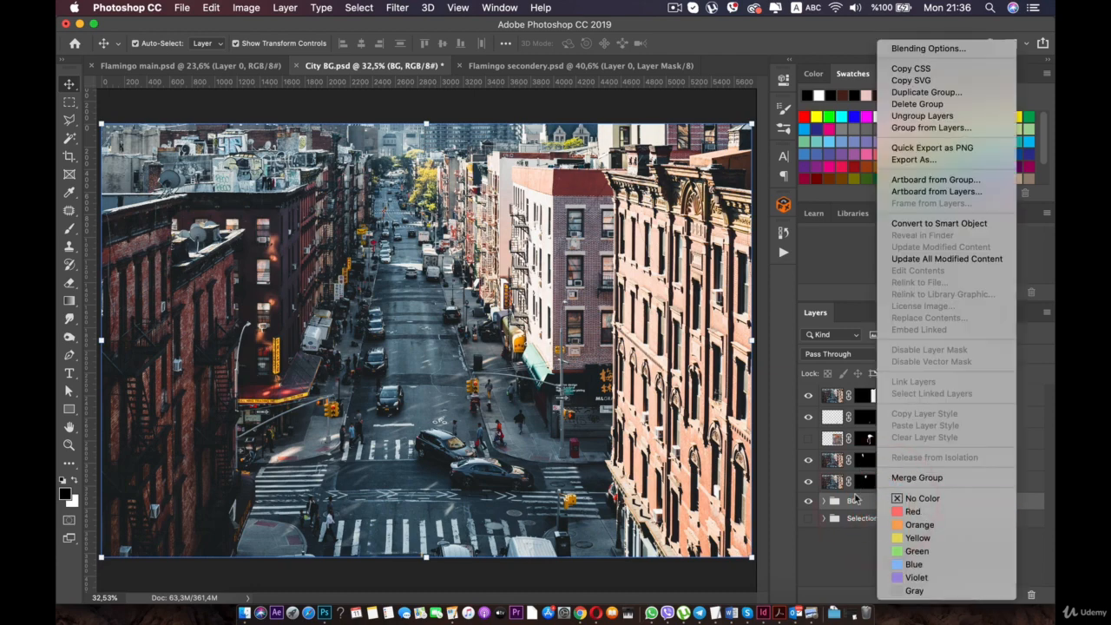
{"action": "left_click", "coordinate": [858, 506]}
{"action": "right_click", "coordinate": [860, 508]}
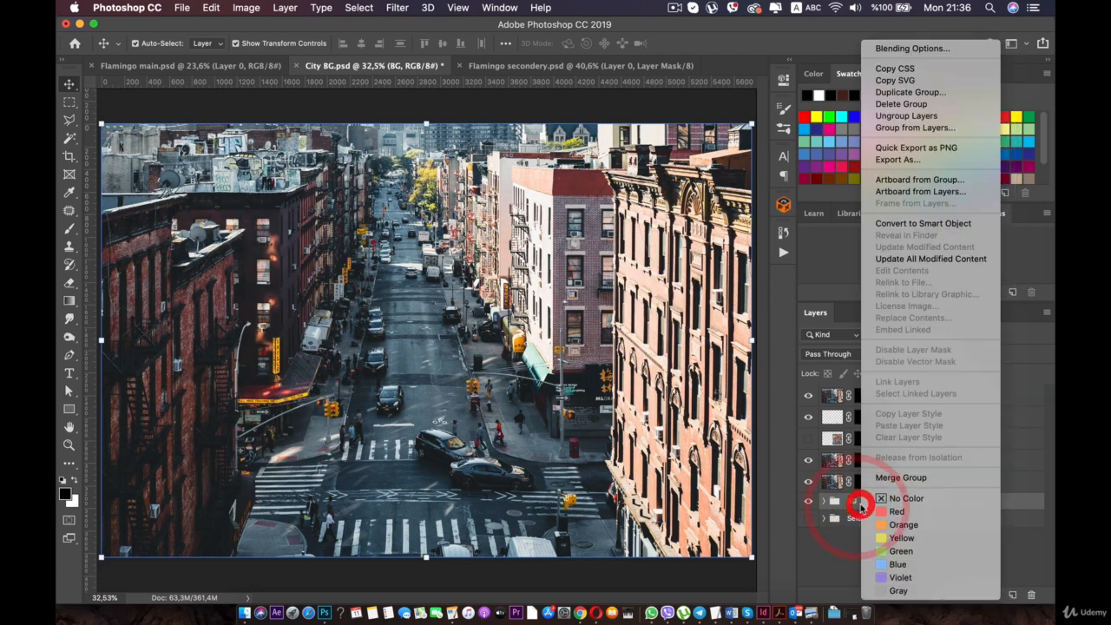
{"action": "left_click", "coordinate": [938, 222]}
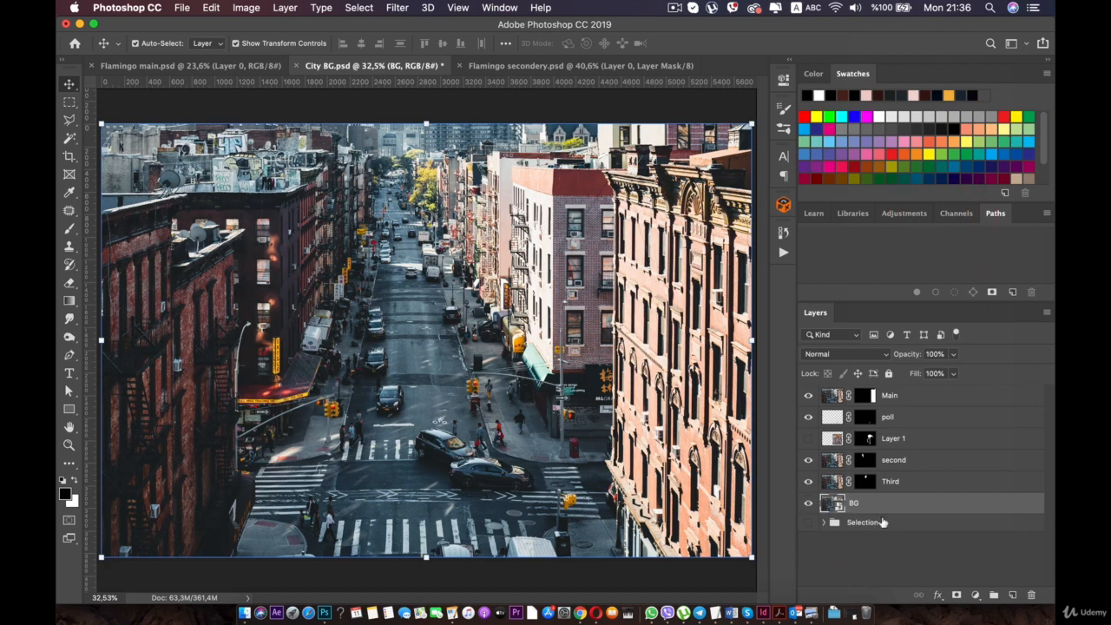
Step: Hide and show the BG smart object to check the masked cutouts above it, and deselect all layers
{"action": "left_click", "coordinate": [810, 503]}
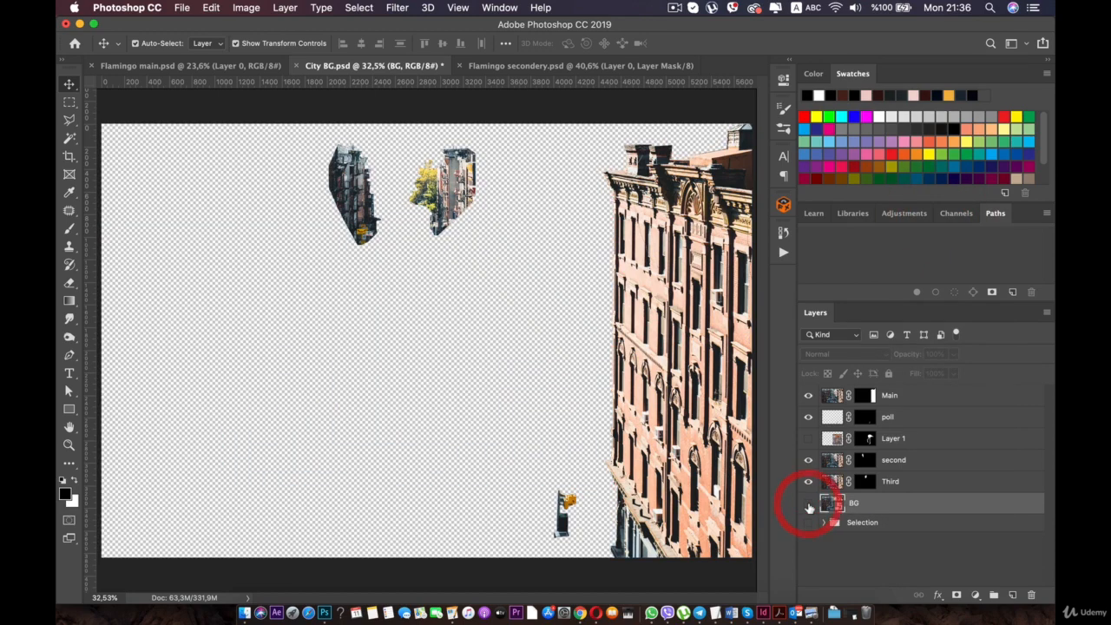
{"action": "left_click", "coordinate": [809, 504]}
{"action": "scroll", "coordinate": [412, 378], "scroll_direction": "down", "scroll_amount": 3}
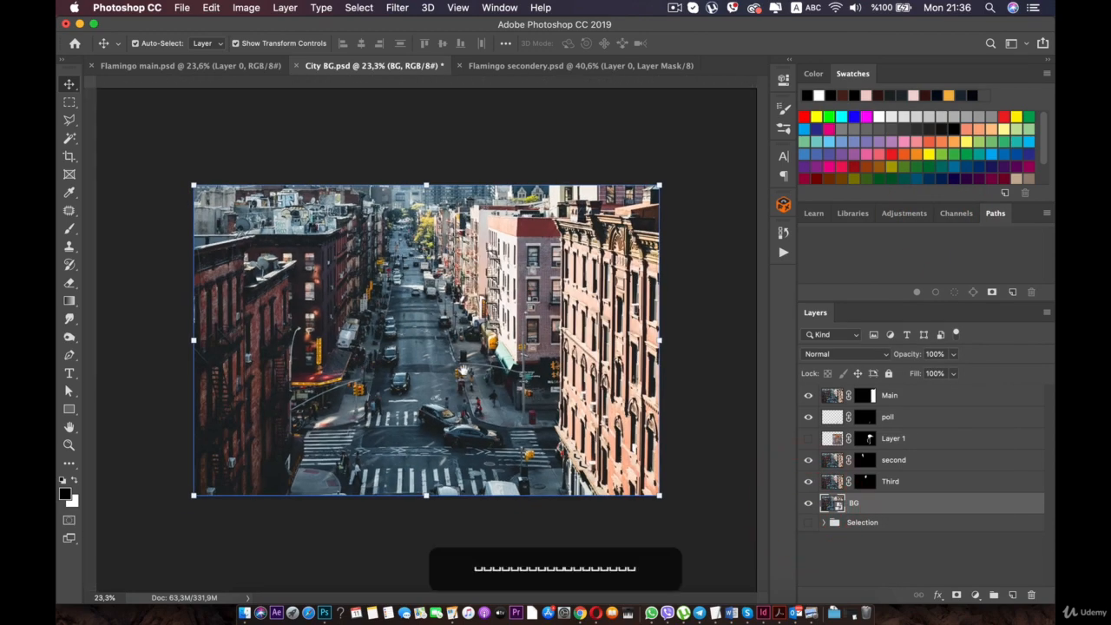
{"action": "left_click", "coordinate": [458, 368]}
{"action": "left_click", "coordinate": [536, 514]}
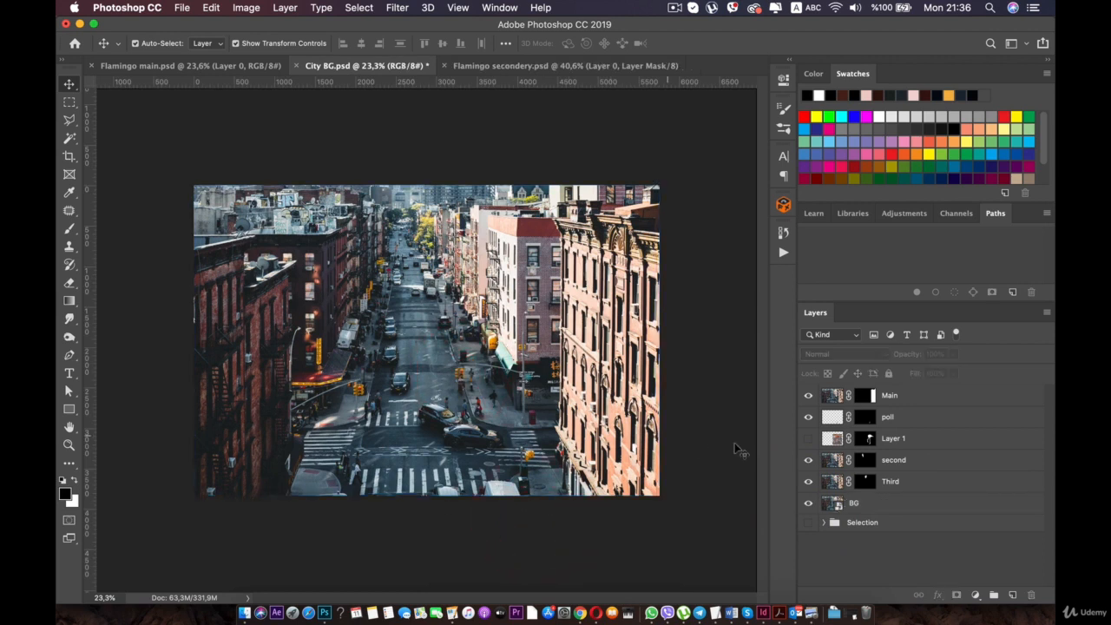